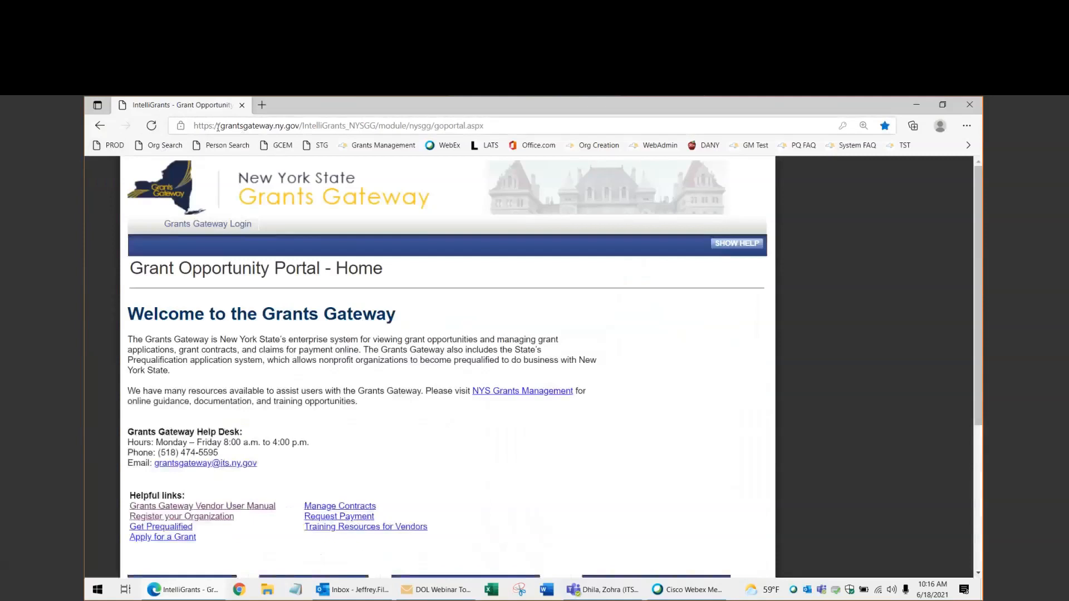
{"action": "left_click", "coordinate": [221, 127]}
{"action": "type", "text": "www"}
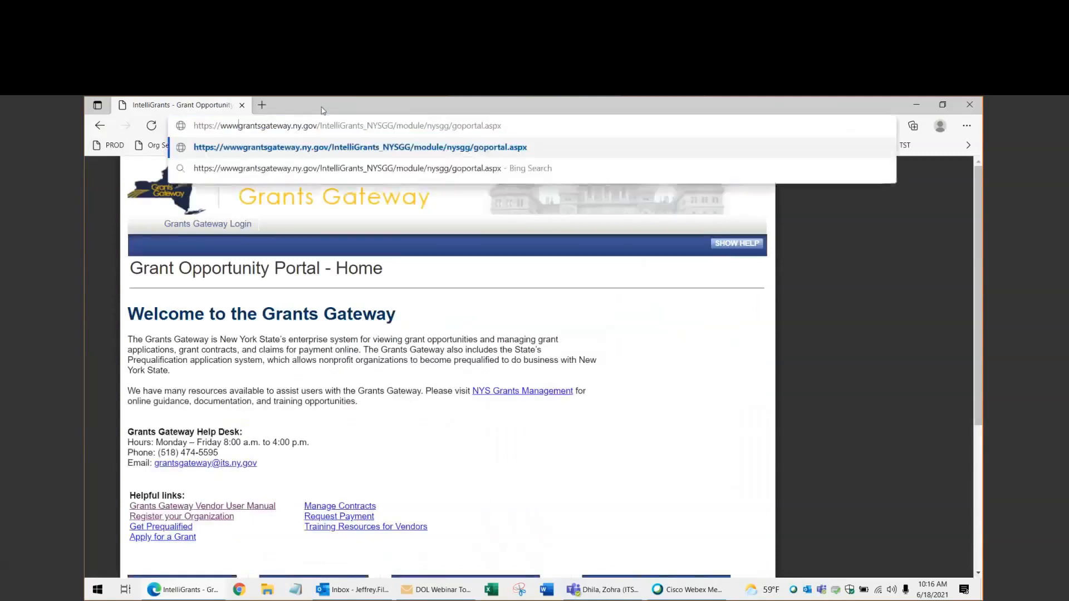
{"action": "type", "text": "."}
{"action": "key", "text": "Return"}
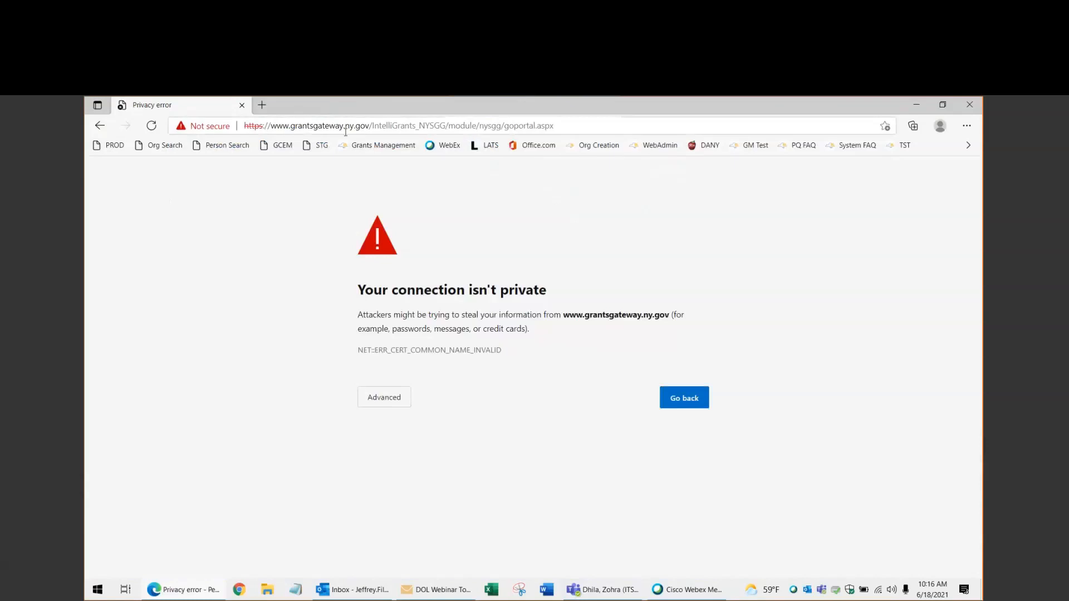
{"action": "left_click", "coordinate": [109, 129]}
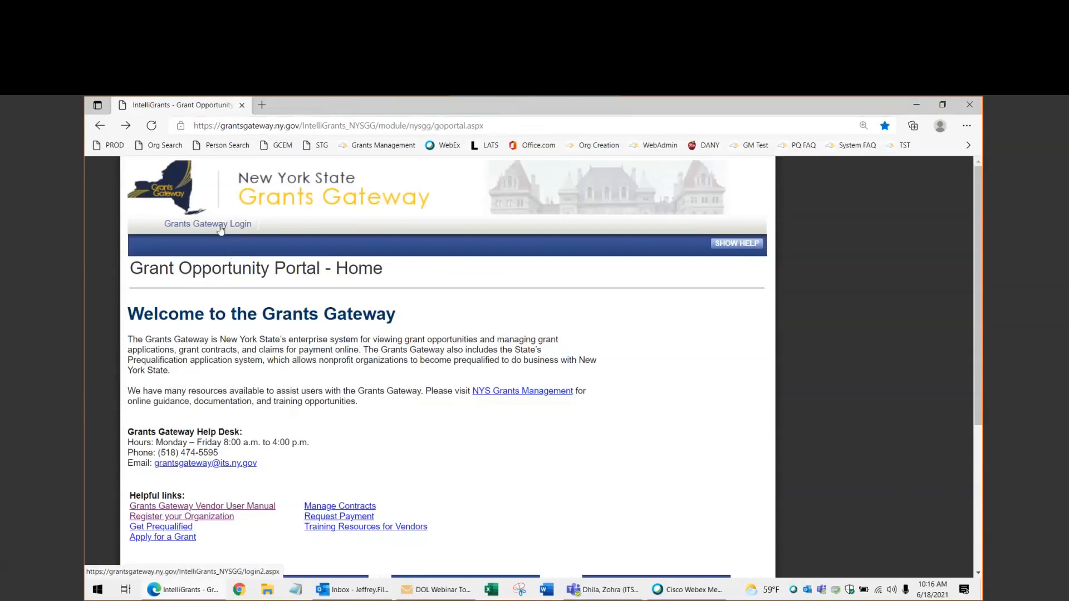
Return to the Grants Gateway test login page, log in with the saved credentials, and highlight the account's role
{"action": "left_click", "coordinate": [100, 128]}
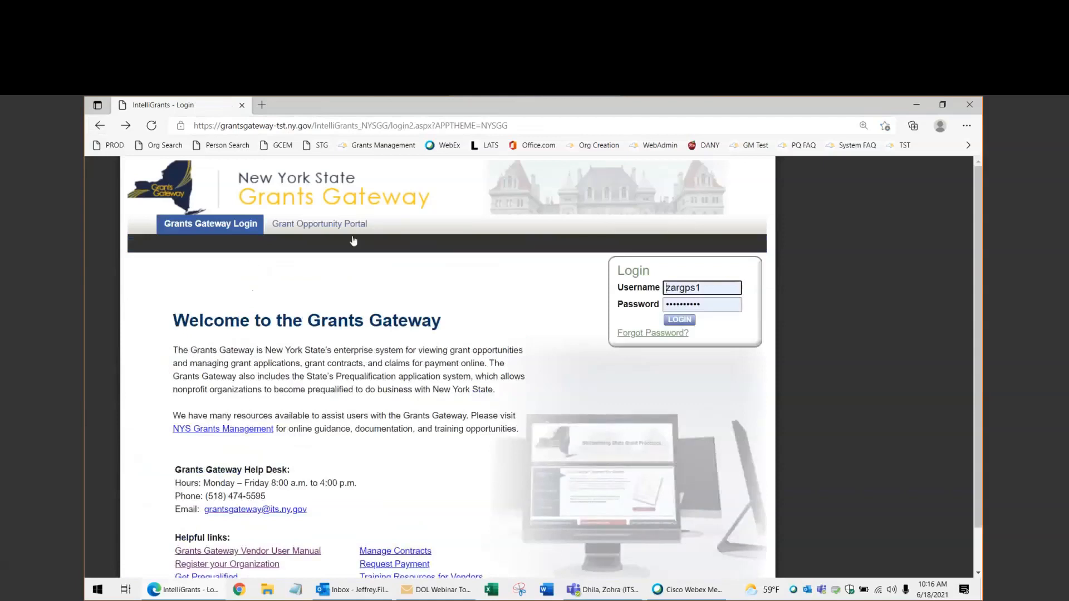
{"action": "left_click", "coordinate": [680, 320]}
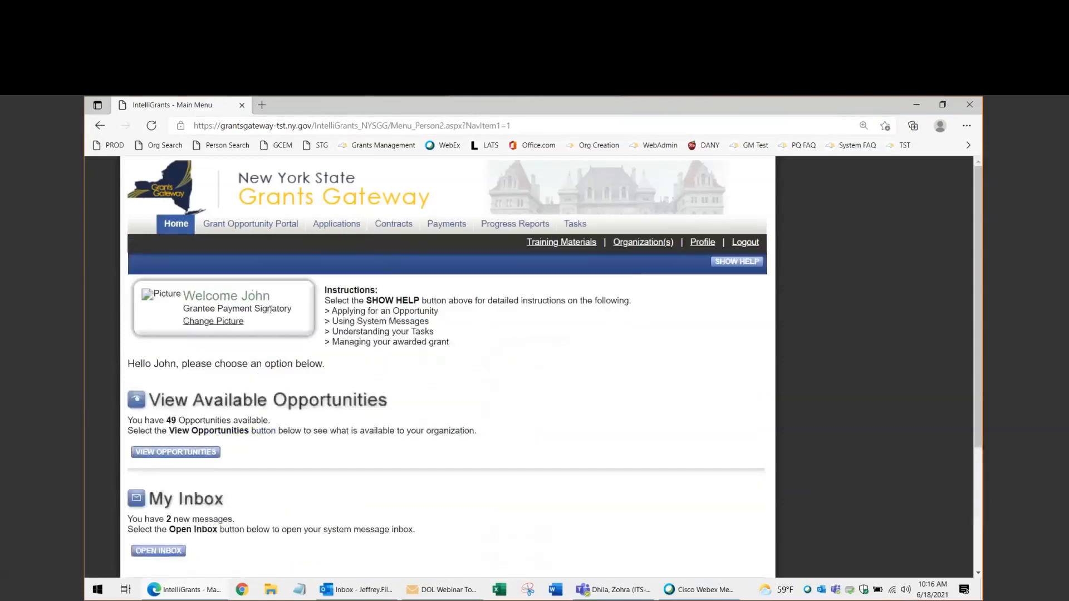
{"action": "left_click_drag", "start_coordinate": [290, 309], "coordinate": [183, 309]}
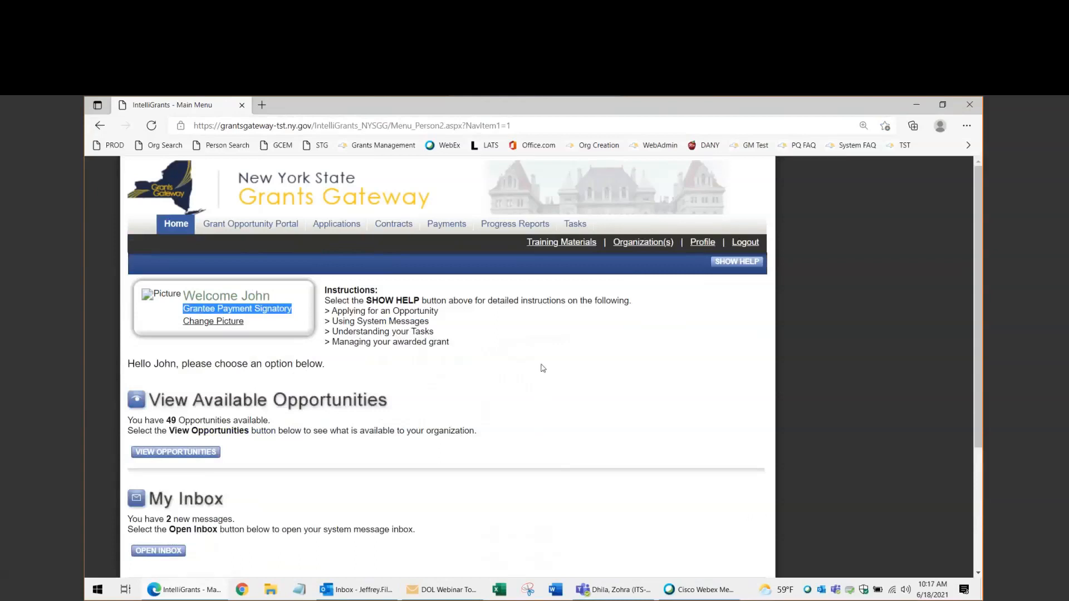
{"action": "left_click", "coordinate": [543, 369]}
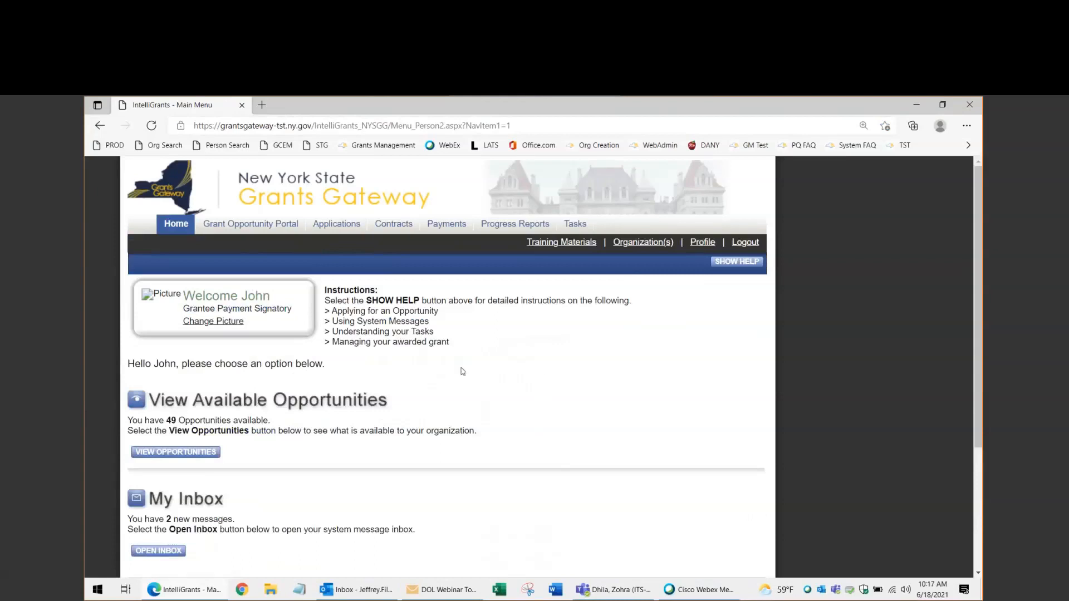
Search the contracts for contract number 01858, leaving the other criteria empty
{"action": "left_click", "coordinate": [393, 227]}
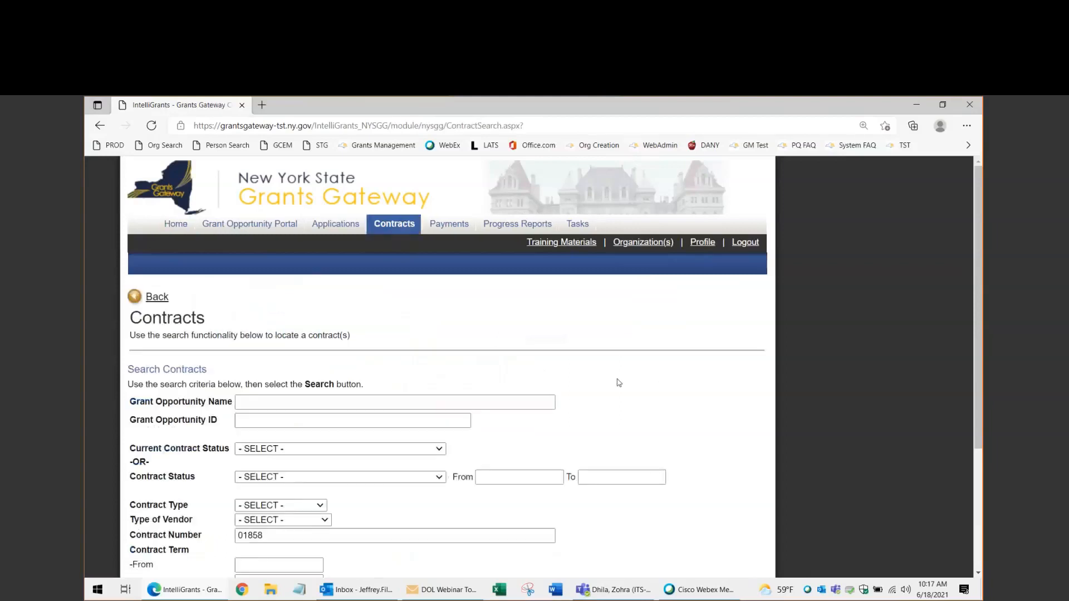
{"action": "scroll", "coordinate": [624, 401], "scroll_direction": "down", "scroll_amount": 2}
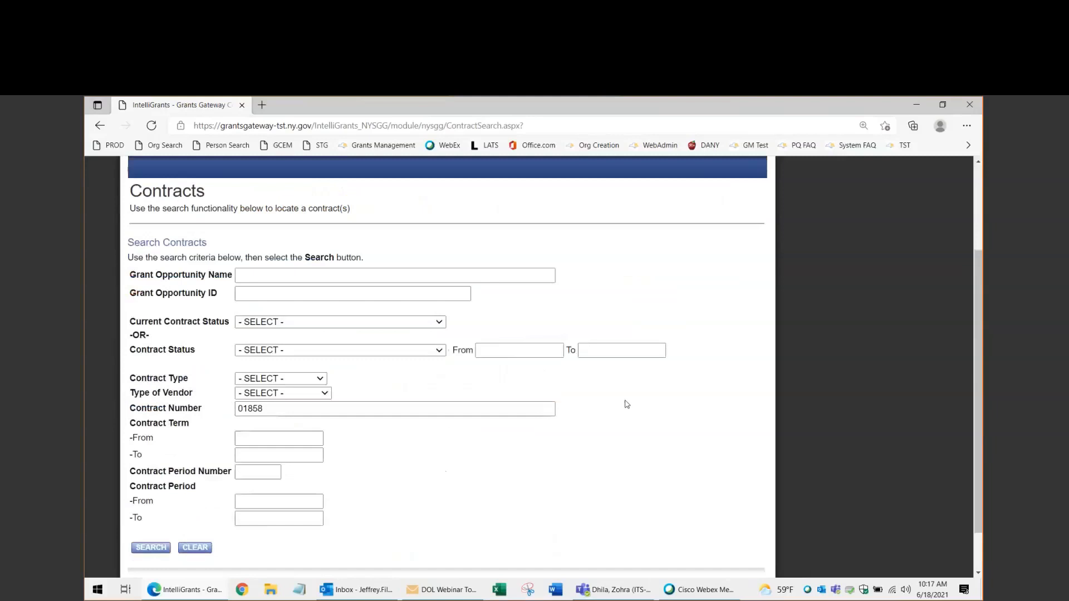
{"action": "left_click", "coordinate": [210, 412]}
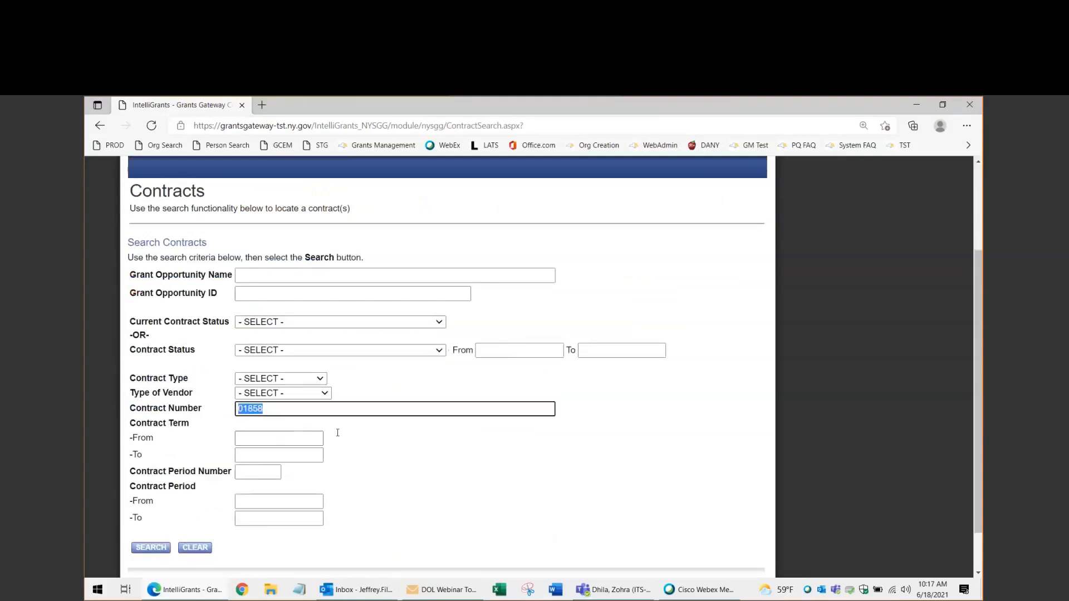
{"action": "left_click", "coordinate": [378, 459]}
{"action": "left_click", "coordinate": [277, 410]}
{"action": "scroll", "coordinate": [341, 458], "scroll_direction": "down", "scroll_amount": 1}
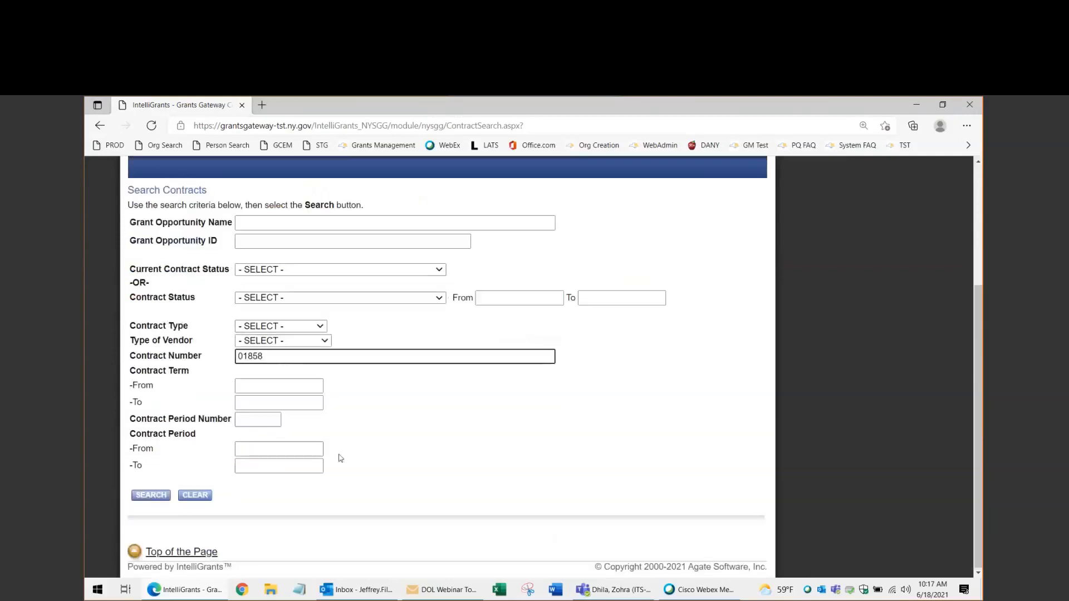
{"action": "left_click", "coordinate": [145, 497]}
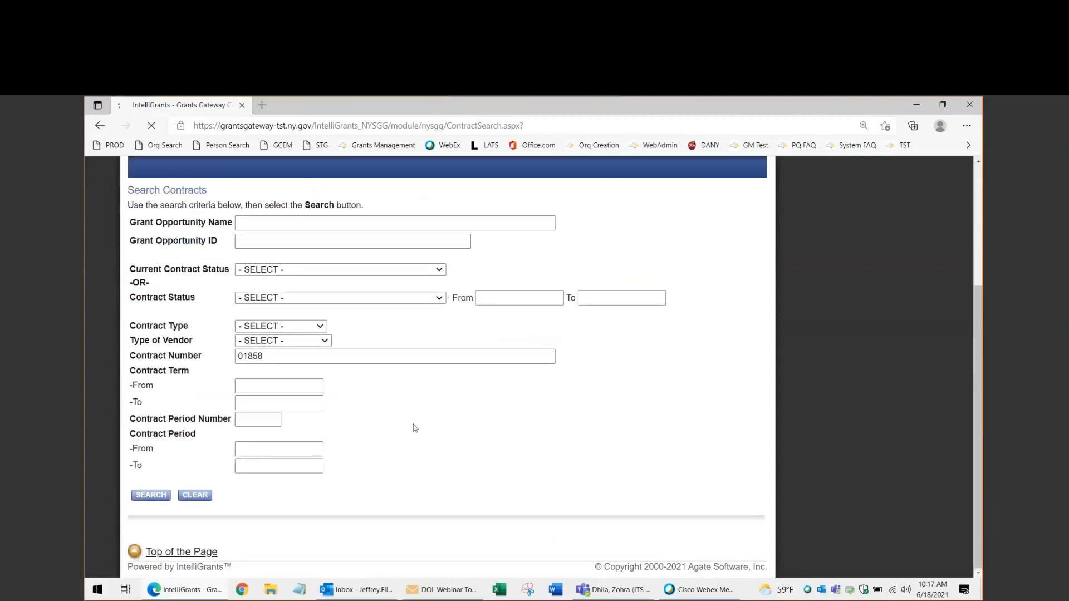
{"action": "scroll", "coordinate": [382, 429], "scroll_direction": "down", "scroll_amount": 5}
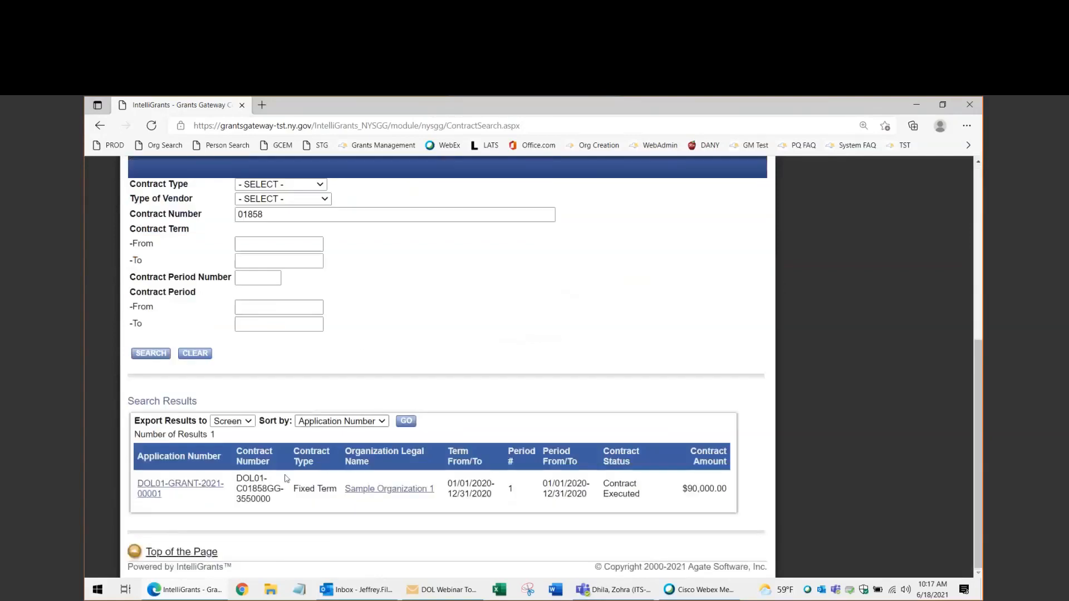
Highlight the contract number, contract amount and application number of the found contract for review
{"action": "left_click_drag", "start_coordinate": [267, 498], "coordinate": [233, 496]}
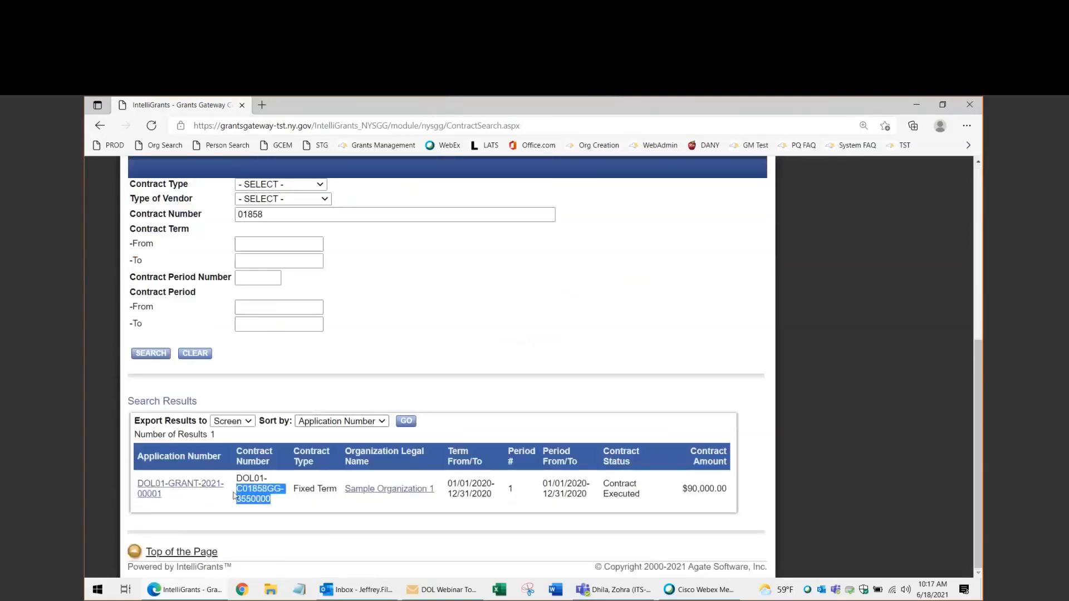
{"action": "left_click", "coordinate": [289, 500]}
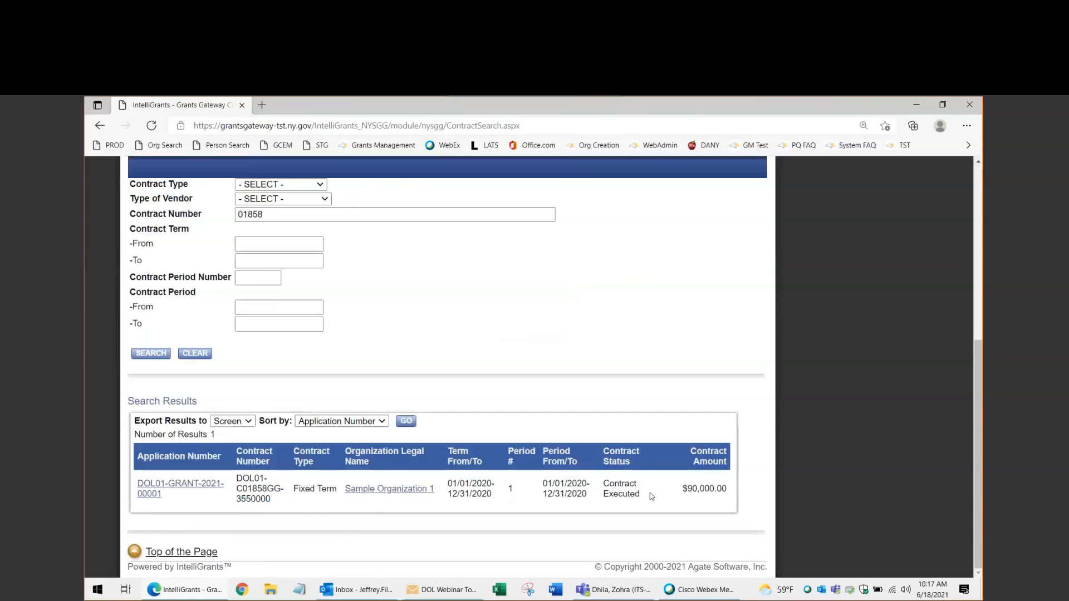
{"action": "left_click_drag", "start_coordinate": [732, 493], "coordinate": [681, 495]}
{"action": "left_click", "coordinate": [488, 526]}
{"action": "left_click_drag", "start_coordinate": [167, 495], "coordinate": [141, 484]}
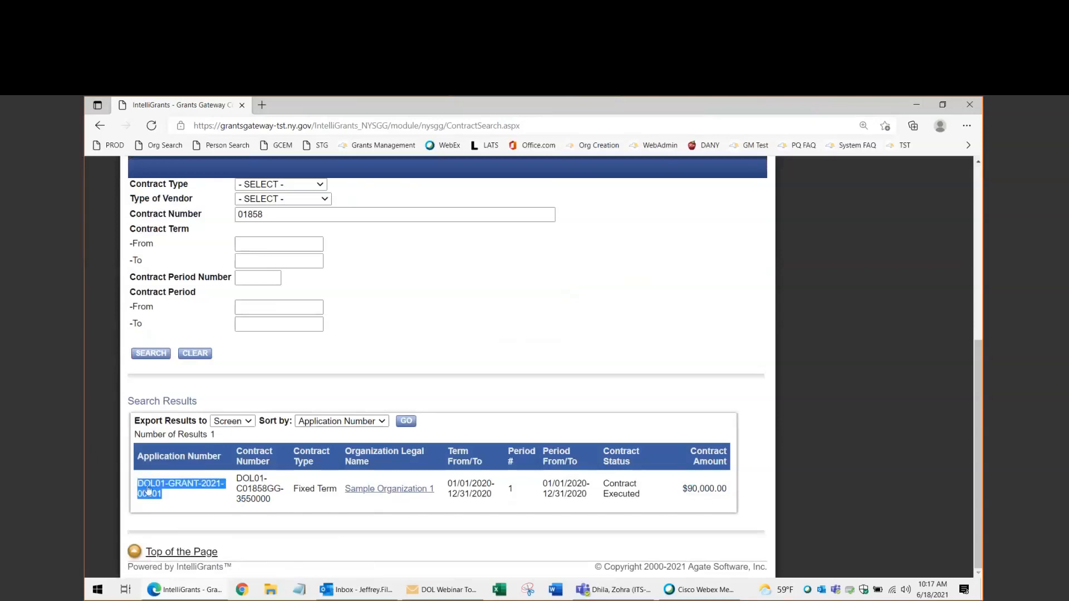
{"action": "left_click", "coordinate": [423, 518]}
Examine the available contract search criteria, especially the contract number, term and period fields
{"action": "scroll", "coordinate": [463, 521], "scroll_direction": "up", "scroll_amount": 2}
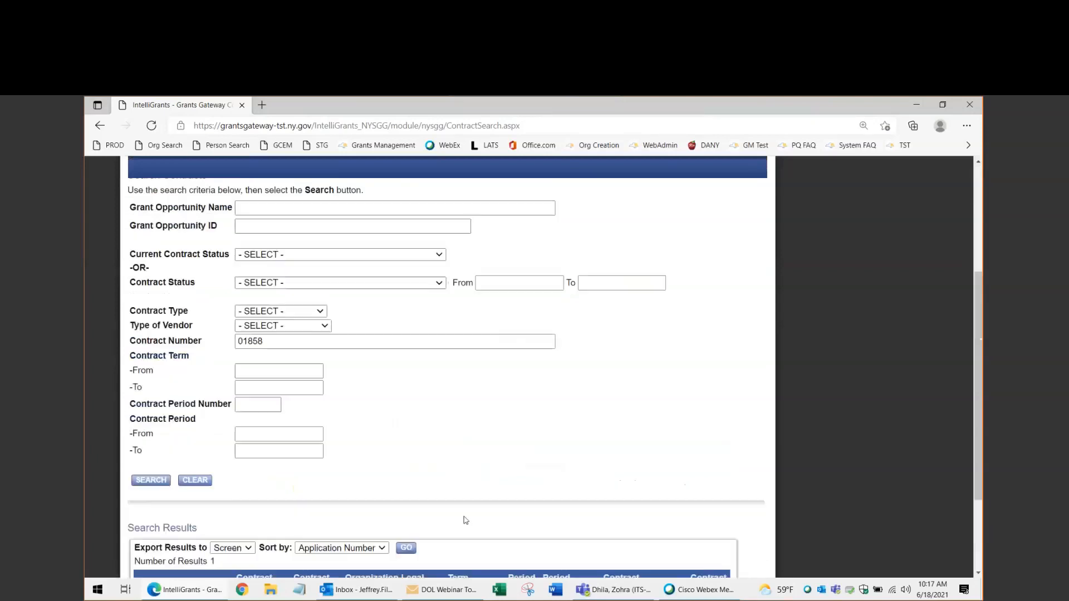
{"action": "scroll", "coordinate": [466, 521], "scroll_direction": "up", "scroll_amount": 1}
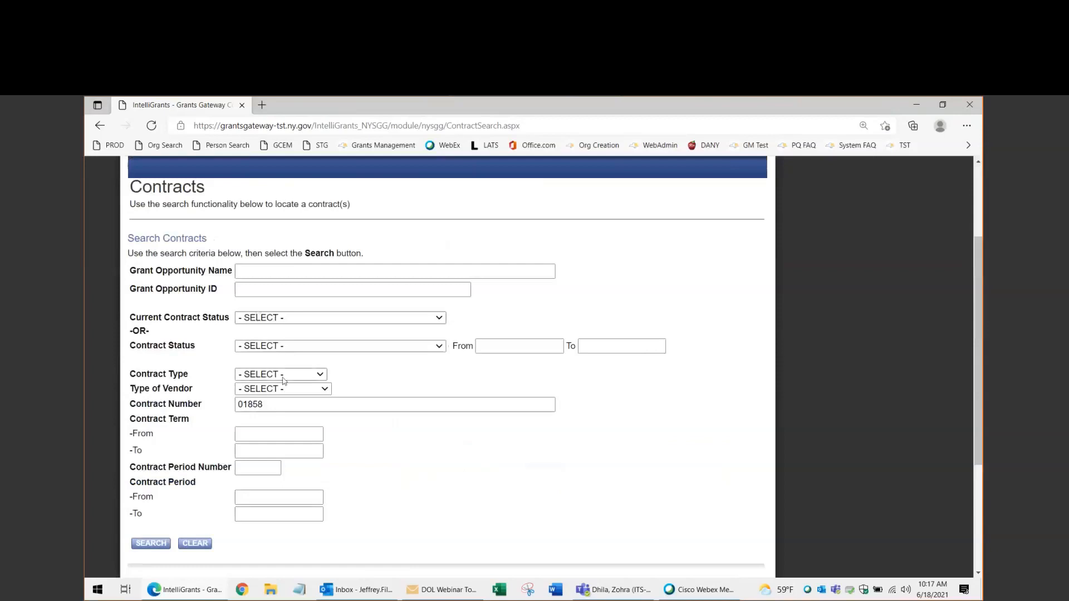
{"action": "left_click", "coordinate": [274, 438]}
{"action": "left_click", "coordinate": [432, 444]}
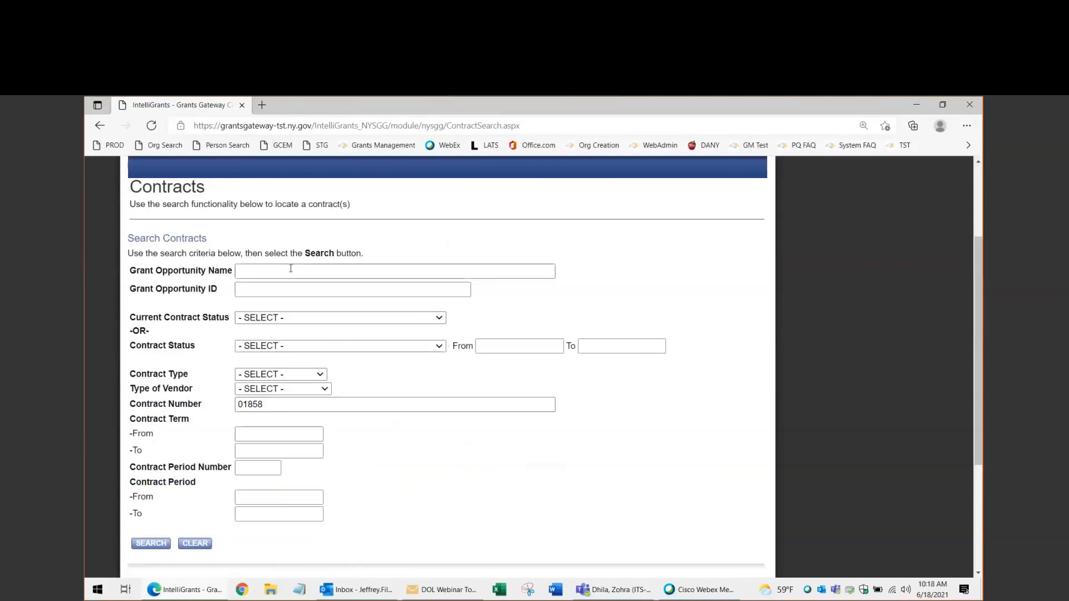
{"action": "scroll", "coordinate": [417, 432], "scroll_direction": "down", "scroll_amount": 2}
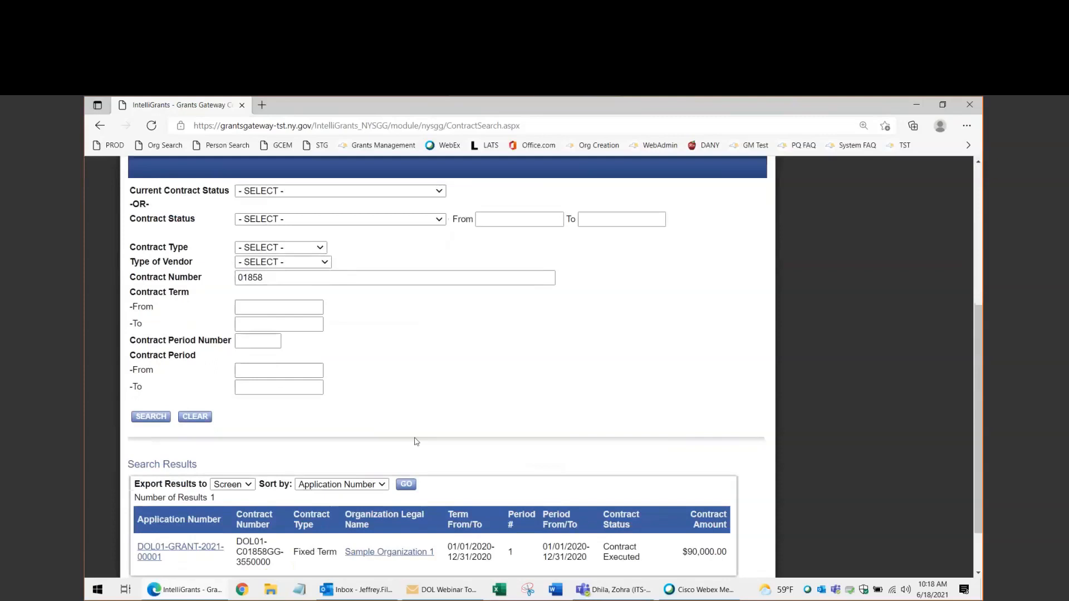
{"action": "scroll", "coordinate": [374, 444], "scroll_direction": "up", "scroll_amount": 1}
{"action": "left_click_drag", "start_coordinate": [279, 341], "coordinate": [207, 342]}
{"action": "left_click", "coordinate": [380, 386]}
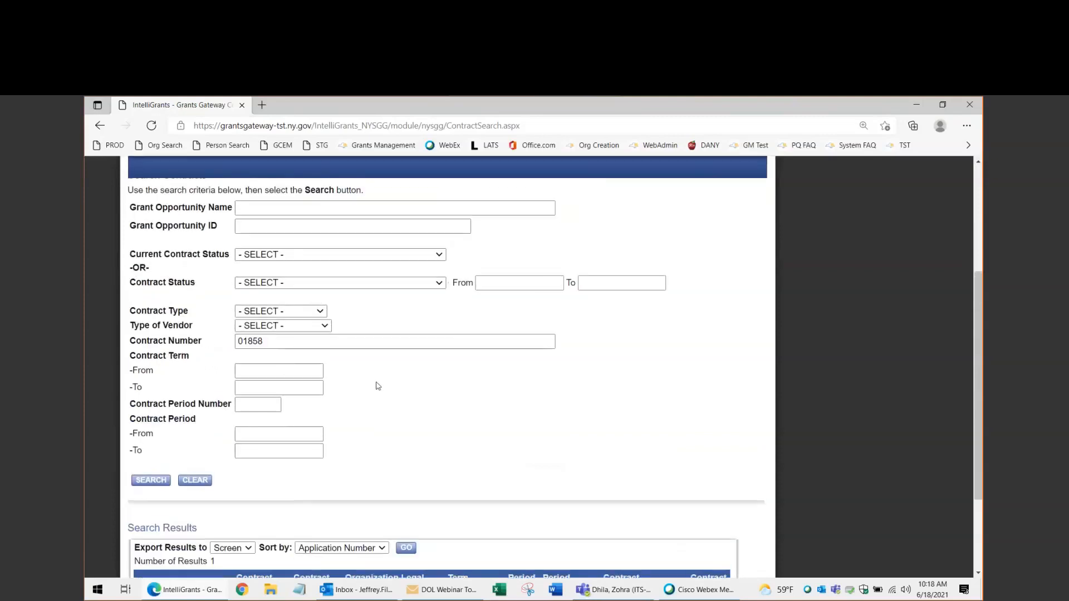
{"action": "left_click_drag", "start_coordinate": [282, 339], "coordinate": [203, 345]}
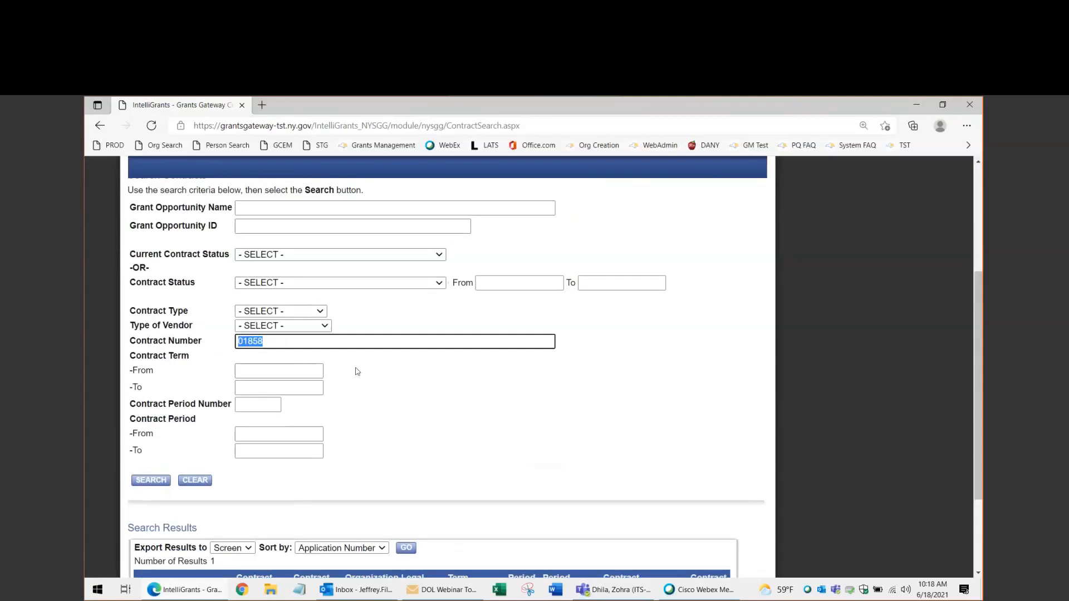
{"action": "scroll", "coordinate": [358, 373], "scroll_direction": "down", "scroll_amount": 2}
{"action": "left_click", "coordinate": [278, 503]}
{"action": "scroll", "coordinate": [319, 492], "scroll_direction": "up", "scroll_amount": 1}
{"action": "scroll", "coordinate": [319, 493], "scroll_direction": "up", "scroll_amount": 5}
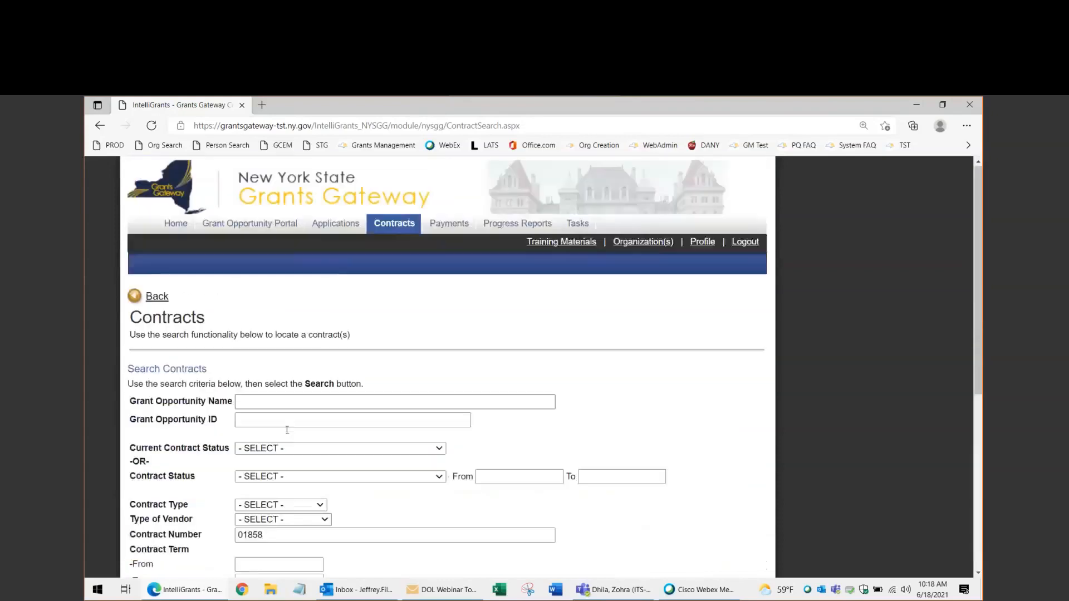
Clear the contract number and search the contracts by Grant Opportunity ID "grant"
{"action": "scroll", "coordinate": [318, 492], "scroll_direction": "down", "scroll_amount": 3}
{"action": "left_click_drag", "start_coordinate": [270, 345], "coordinate": [165, 338]}
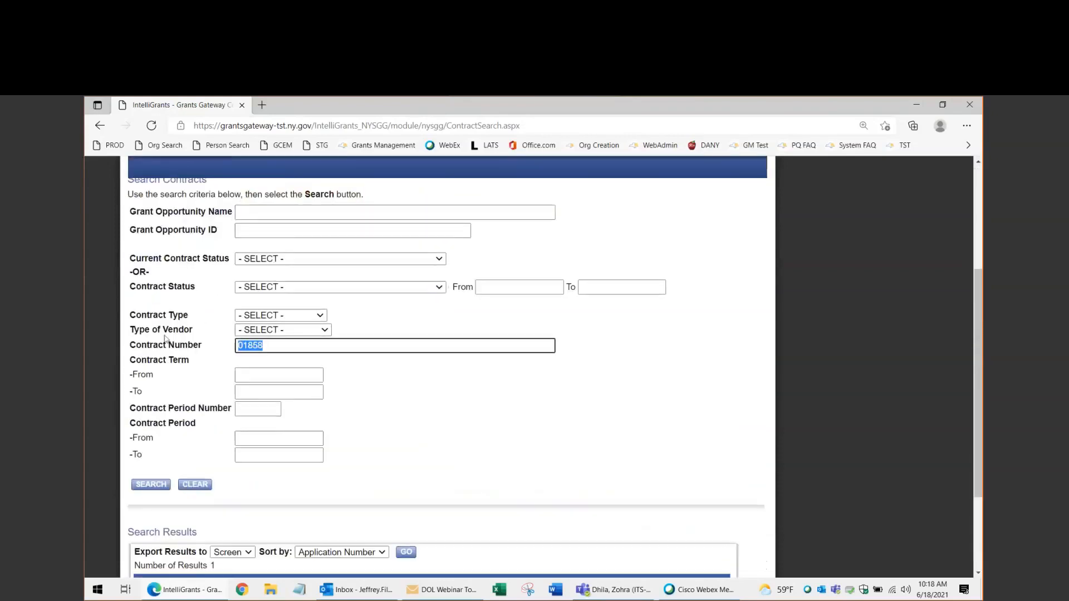
{"action": "key", "text": "BackSpace"}
{"action": "scroll", "coordinate": [222, 323], "scroll_direction": "up", "scroll_amount": 1}
{"action": "left_click", "coordinate": [240, 294]}
{"action": "type", "text": "grant"}
{"action": "left_click", "coordinate": [151, 548]}
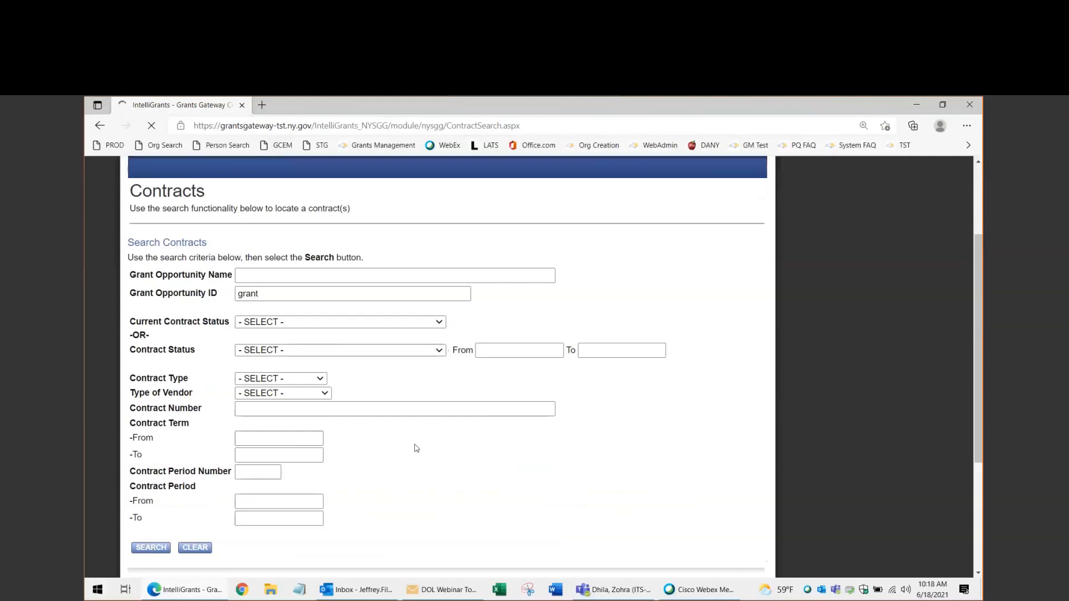
{"action": "scroll", "coordinate": [414, 445], "scroll_direction": "down", "scroll_amount": 6}
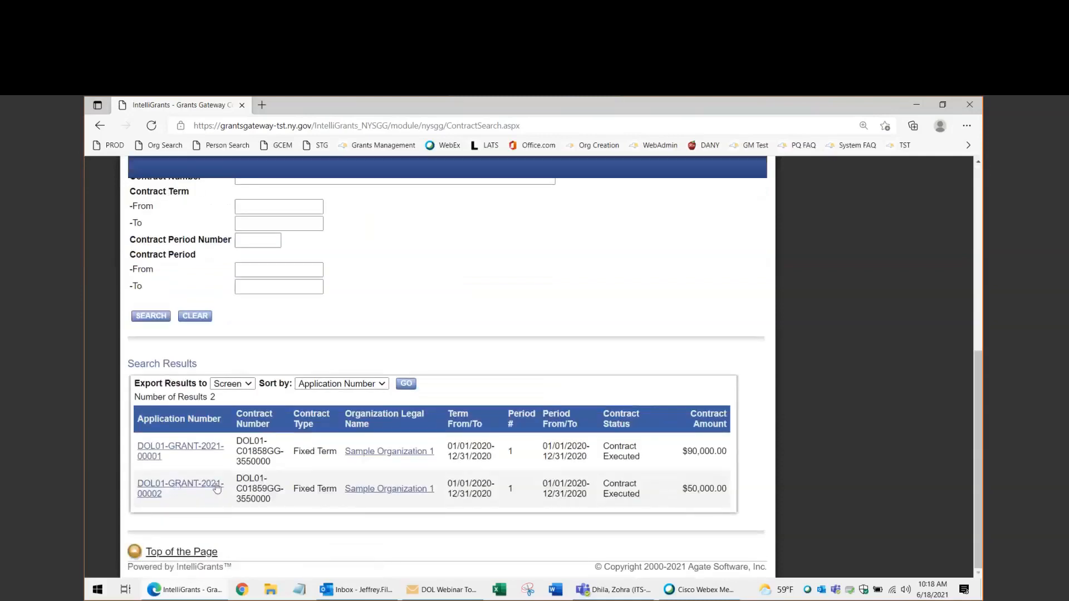
Compare the listed contracts by highlighting each one's contract number in the search results
{"action": "left_click_drag", "start_coordinate": [280, 464], "coordinate": [234, 452]}
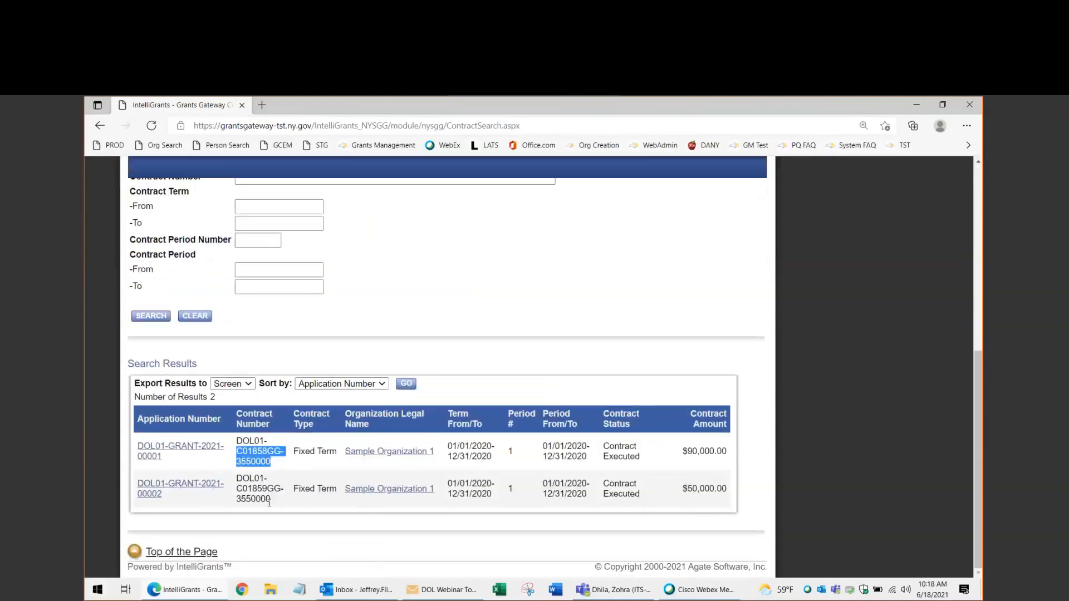
{"action": "left_click_drag", "start_coordinate": [272, 499], "coordinate": [237, 493]}
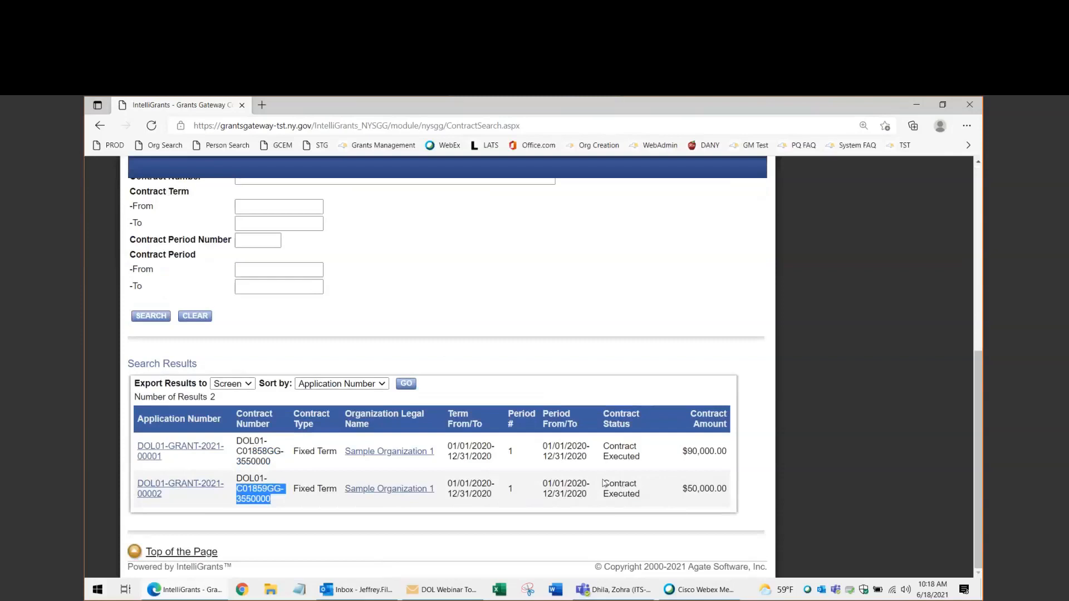
{"action": "left_click", "coordinate": [785, 397]}
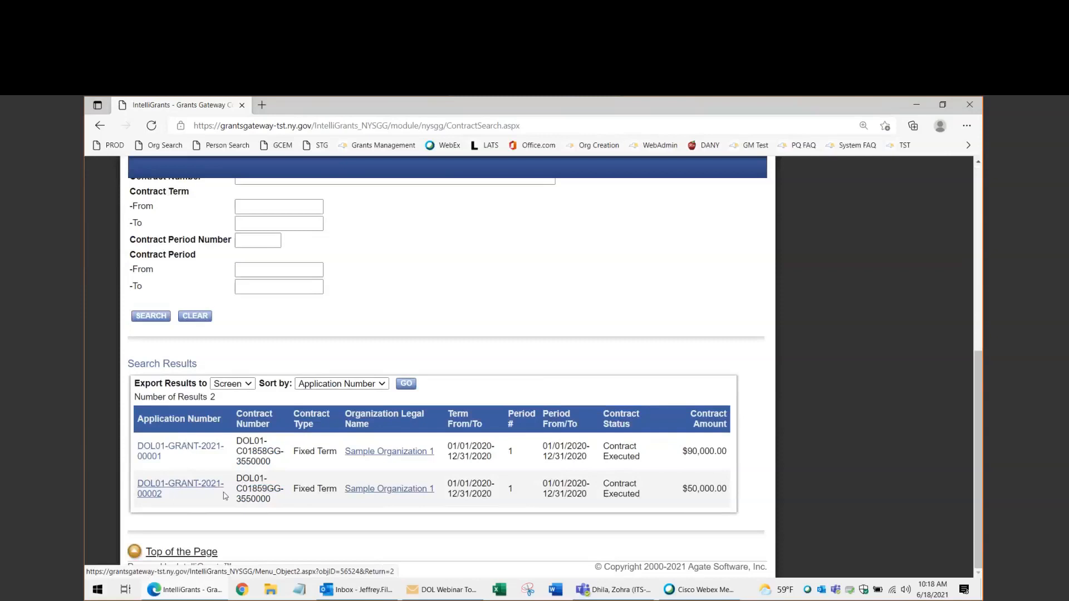
{"action": "scroll", "coordinate": [257, 475], "scroll_direction": "up", "scroll_amount": 3}
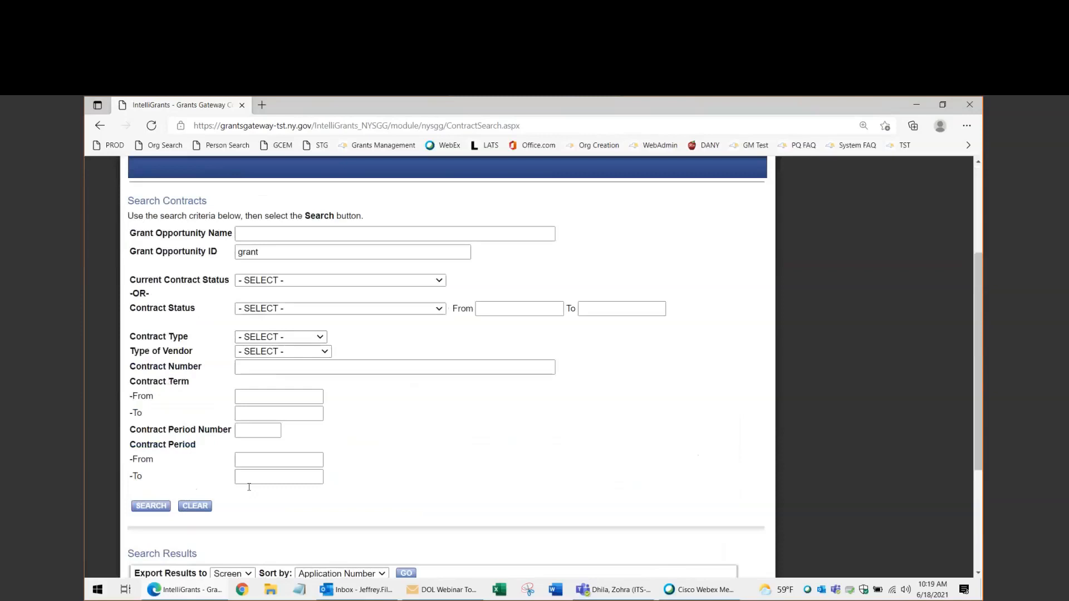
{"action": "scroll", "coordinate": [195, 480], "scroll_direction": "down", "scroll_amount": 3}
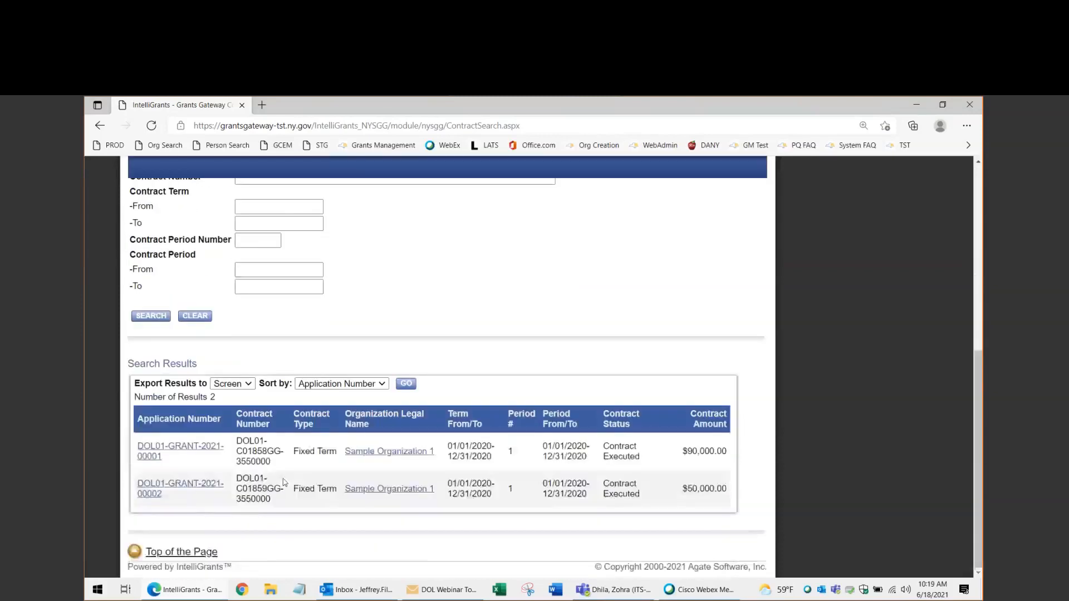
Clear the Grant Opportunity ID and search the contracts by contract number 01858
{"action": "scroll", "coordinate": [234, 445], "scroll_direction": "up", "scroll_amount": 1}
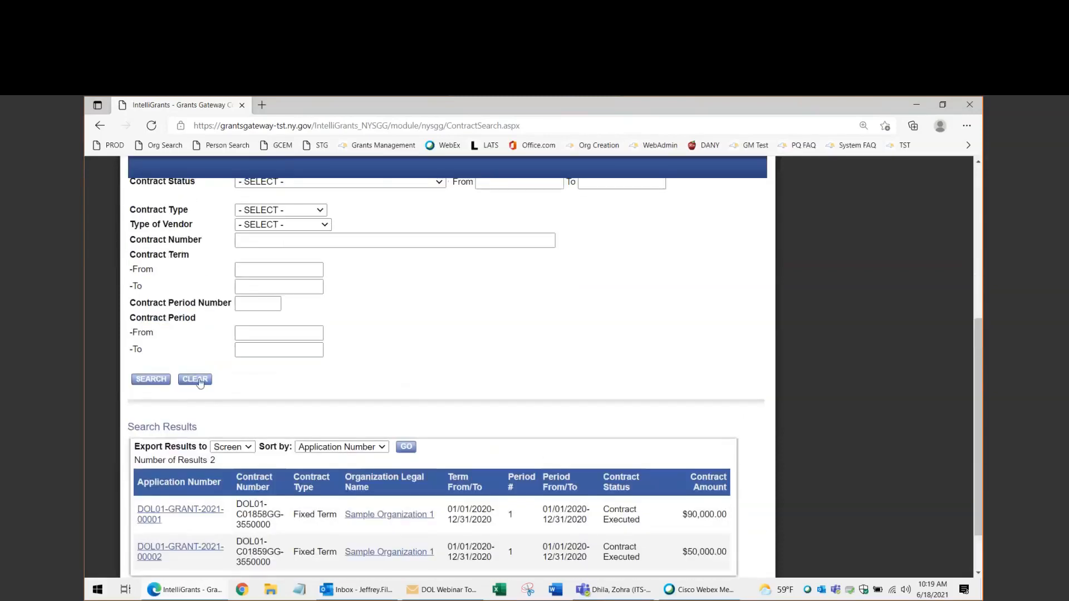
{"action": "scroll", "coordinate": [332, 398], "scroll_direction": "up", "scroll_amount": 1}
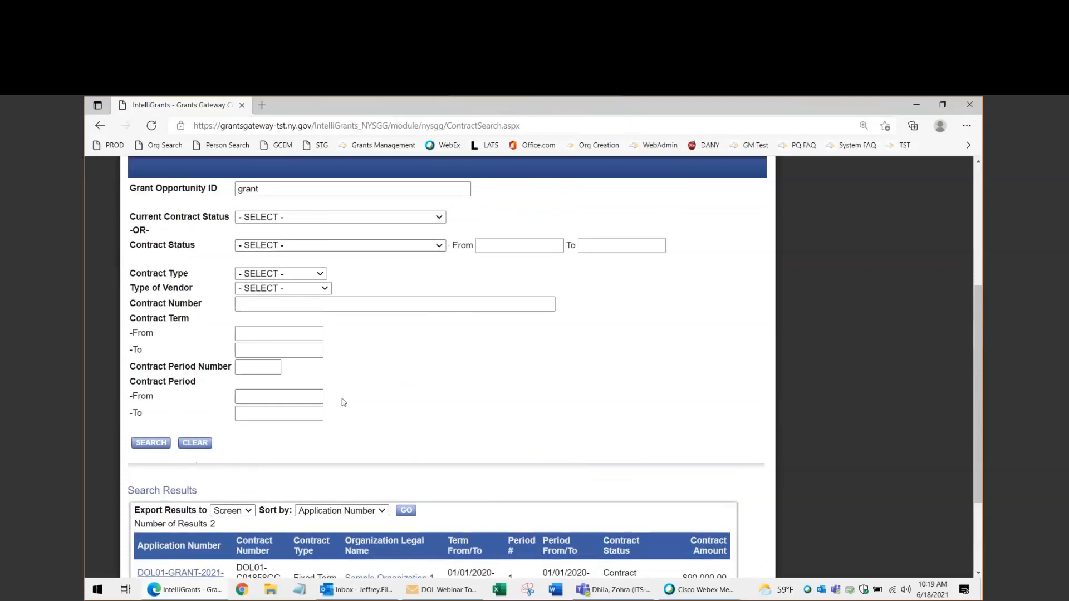
{"action": "scroll", "coordinate": [351, 402], "scroll_direction": "up", "scroll_amount": 1}
{"action": "left_click", "coordinate": [175, 247]}
{"action": "key", "text": "BackSpace"}
{"action": "left_click", "coordinate": [287, 366]}
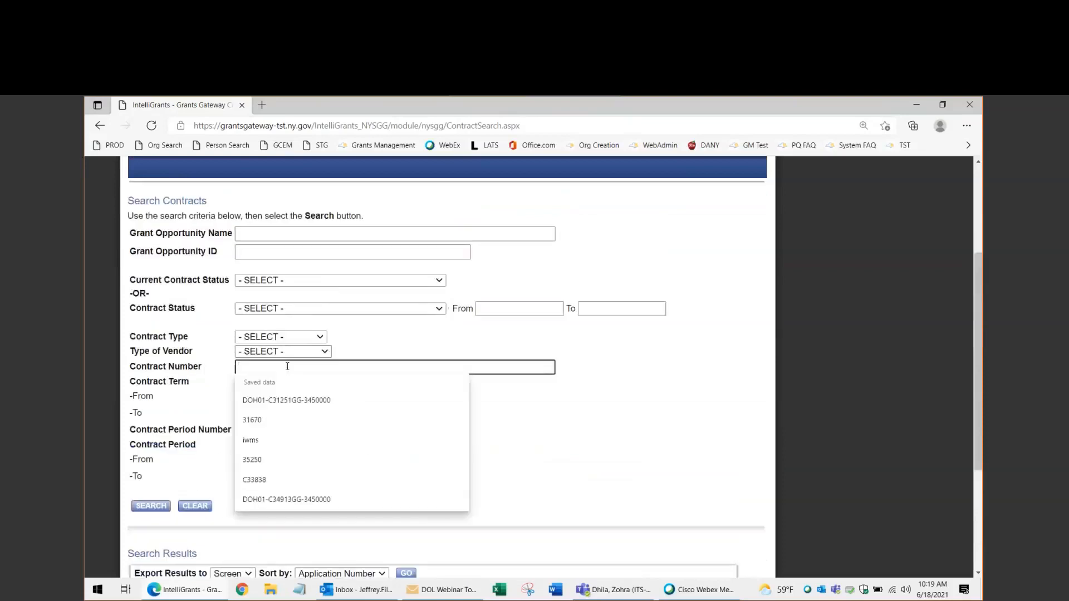
{"action": "type", "text": "01858"}
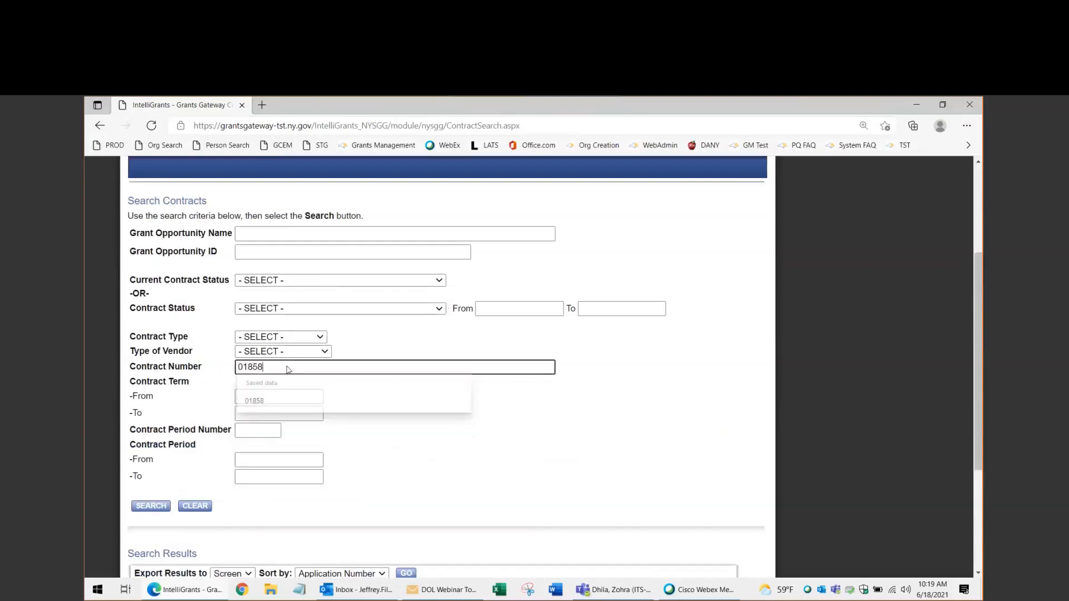
{"action": "left_click", "coordinate": [151, 507]}
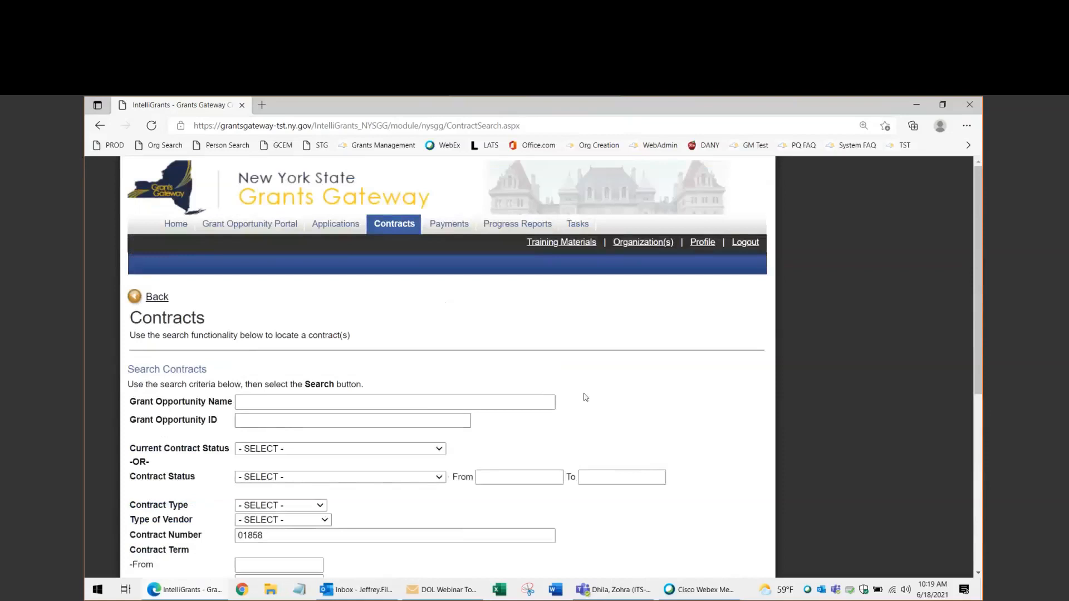
Open application DOL01-GRANT-2021-00001 from the search results and look over its contract main page
{"action": "scroll", "coordinate": [593, 405], "scroll_direction": "down", "scroll_amount": 4}
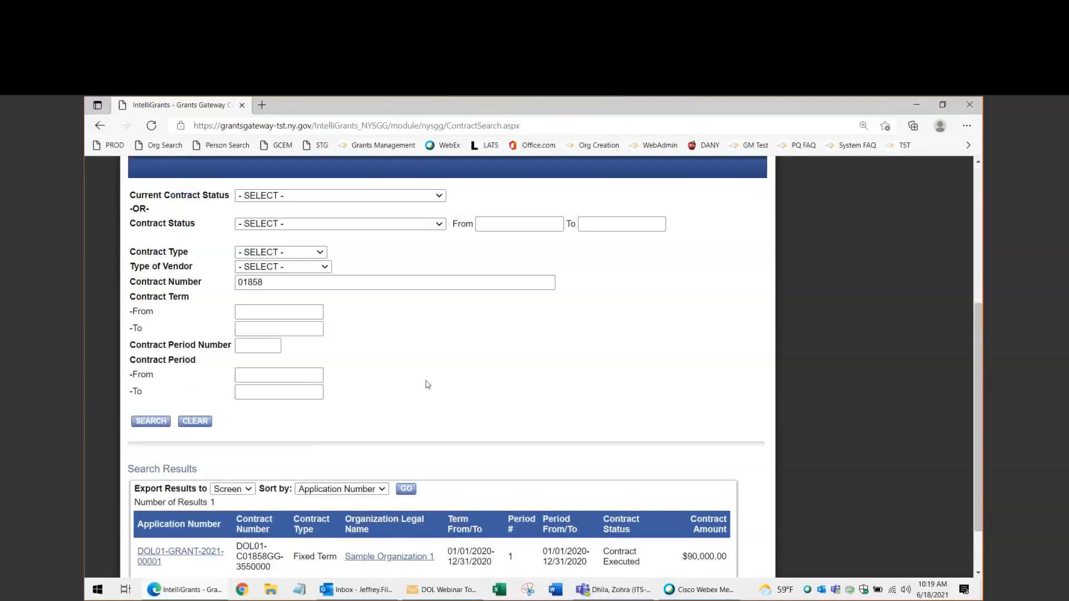
{"action": "scroll", "coordinate": [430, 378], "scroll_direction": "down", "scroll_amount": 2}
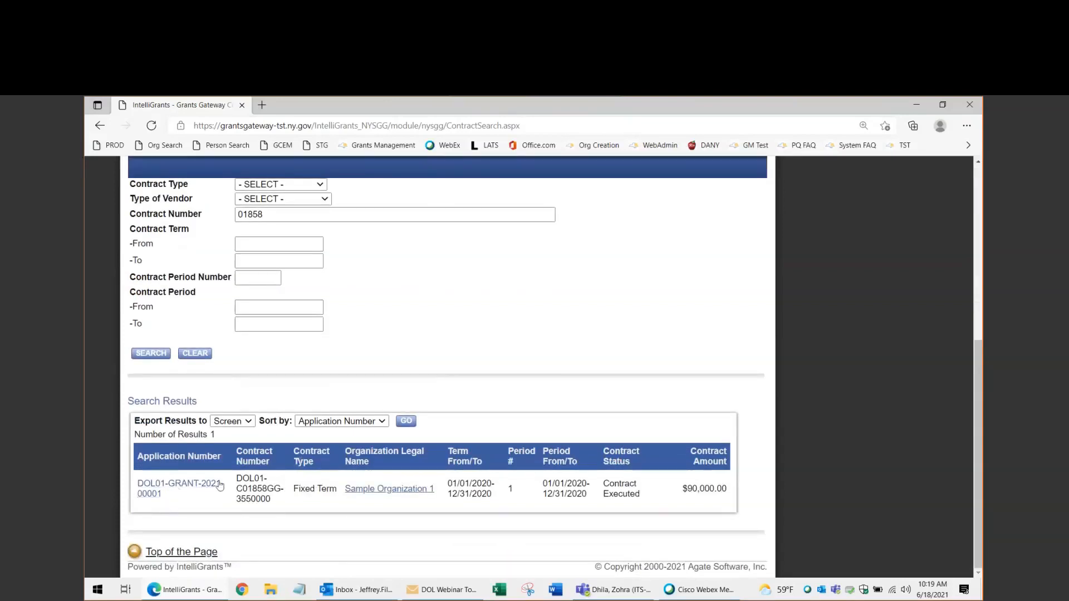
{"action": "left_click", "coordinate": [199, 486]}
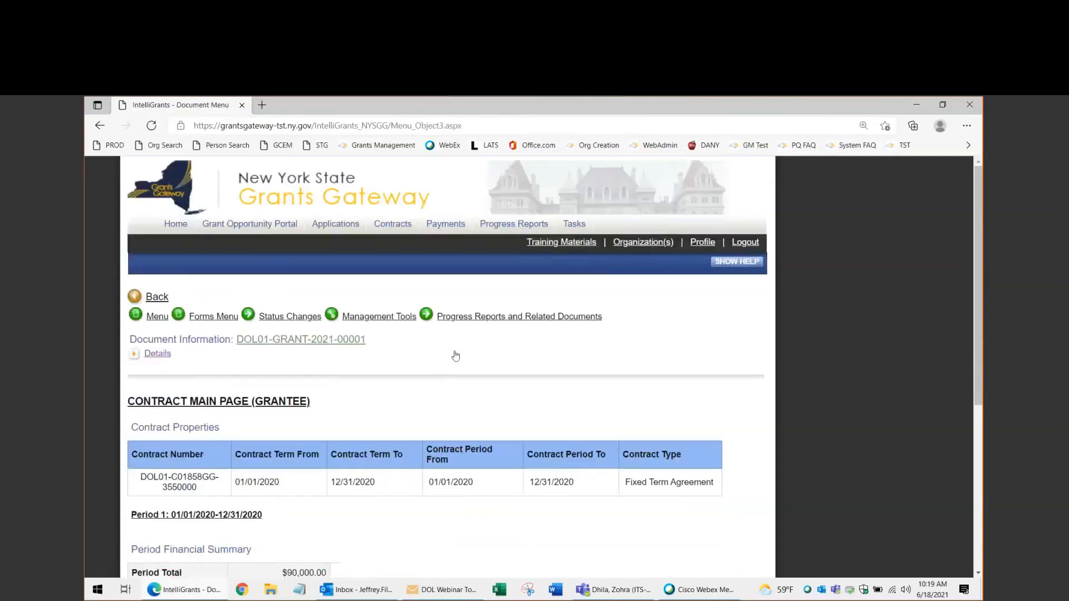
{"action": "scroll", "coordinate": [456, 356], "scroll_direction": "down", "scroll_amount": 1}
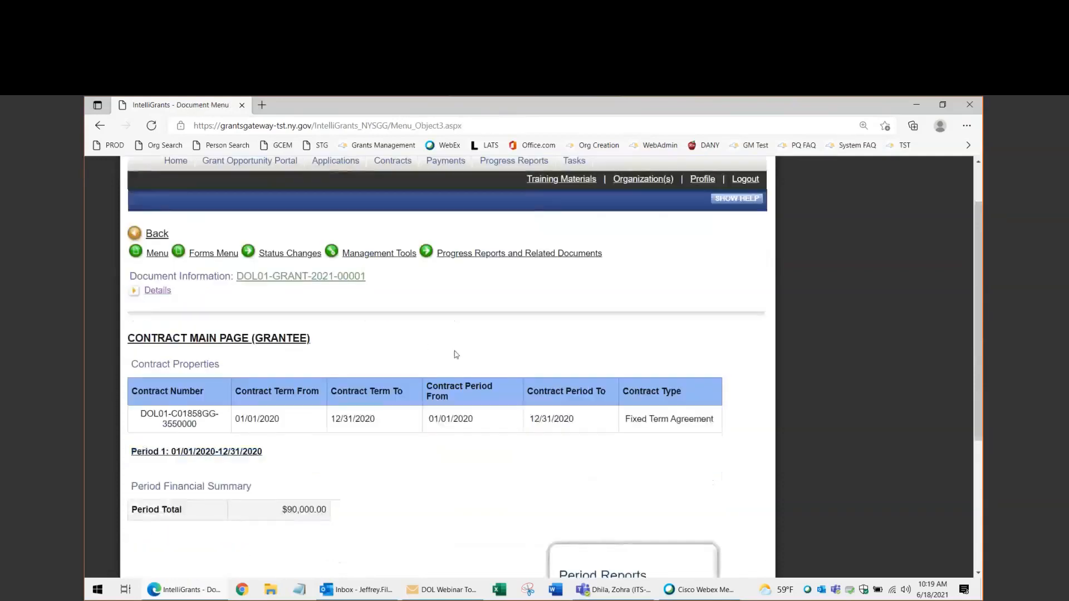
{"action": "scroll", "coordinate": [456, 356], "scroll_direction": "up", "scroll_amount": 1}
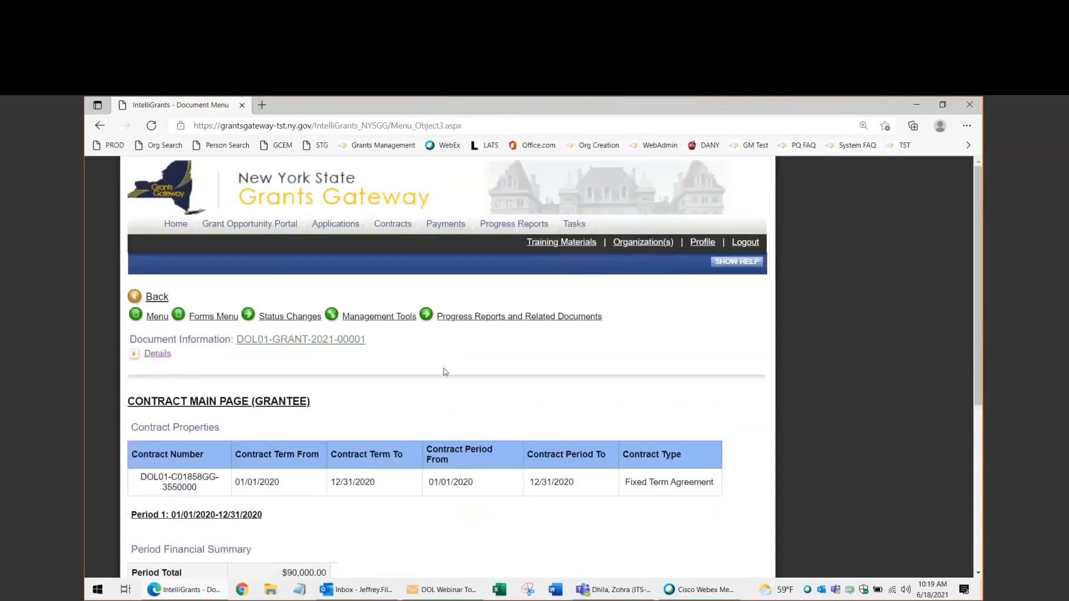
Go to the contract's list of forms and open the Contract Versions page from the Contract section
{"action": "left_click", "coordinate": [211, 317]}
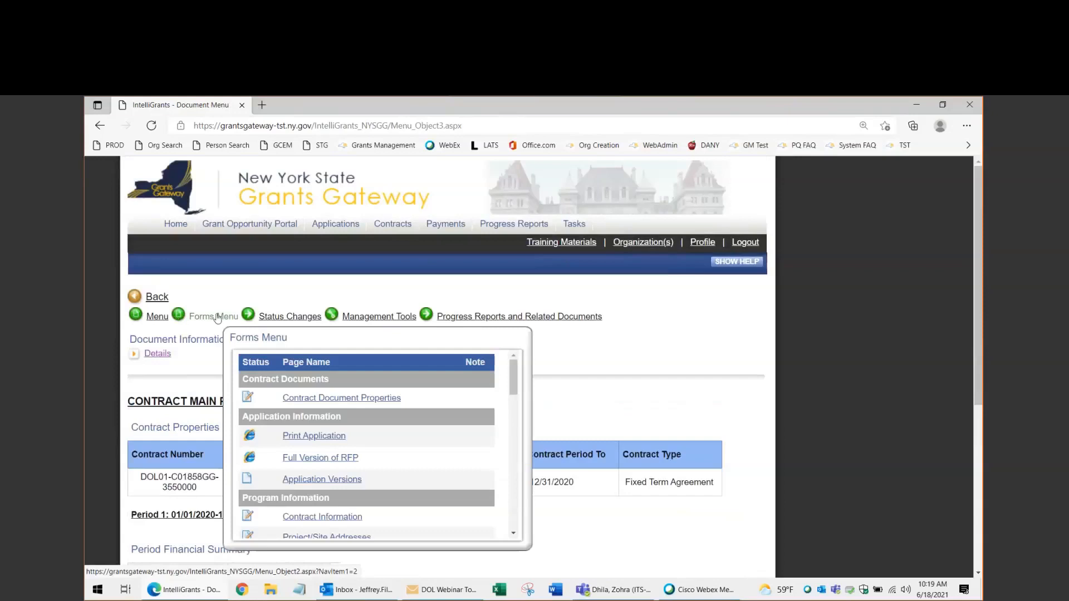
{"action": "mouse_move", "coordinate": [496, 323]}
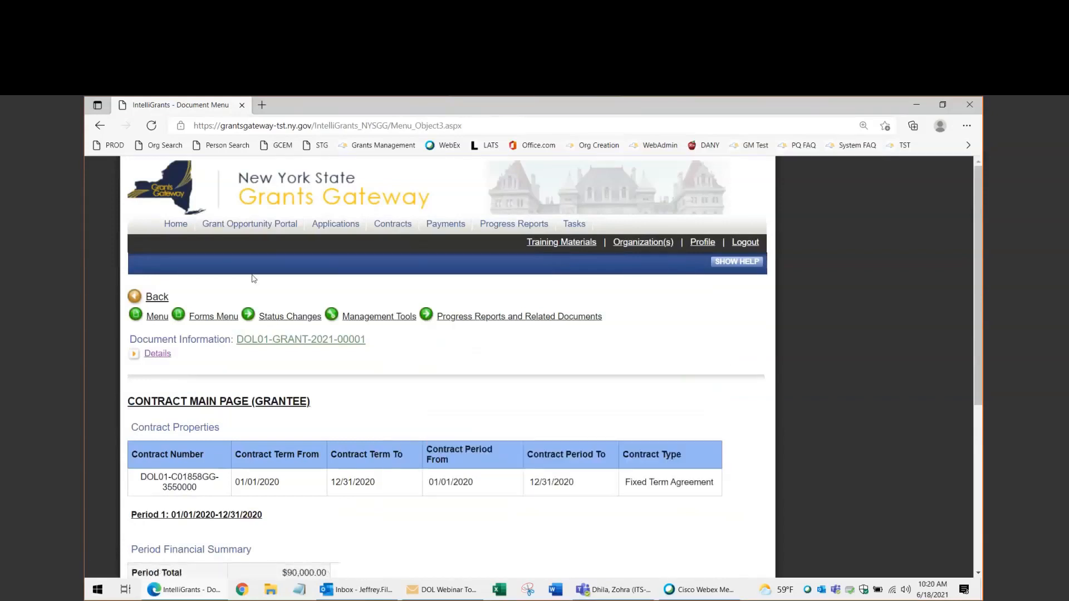
{"action": "left_click", "coordinate": [208, 318]}
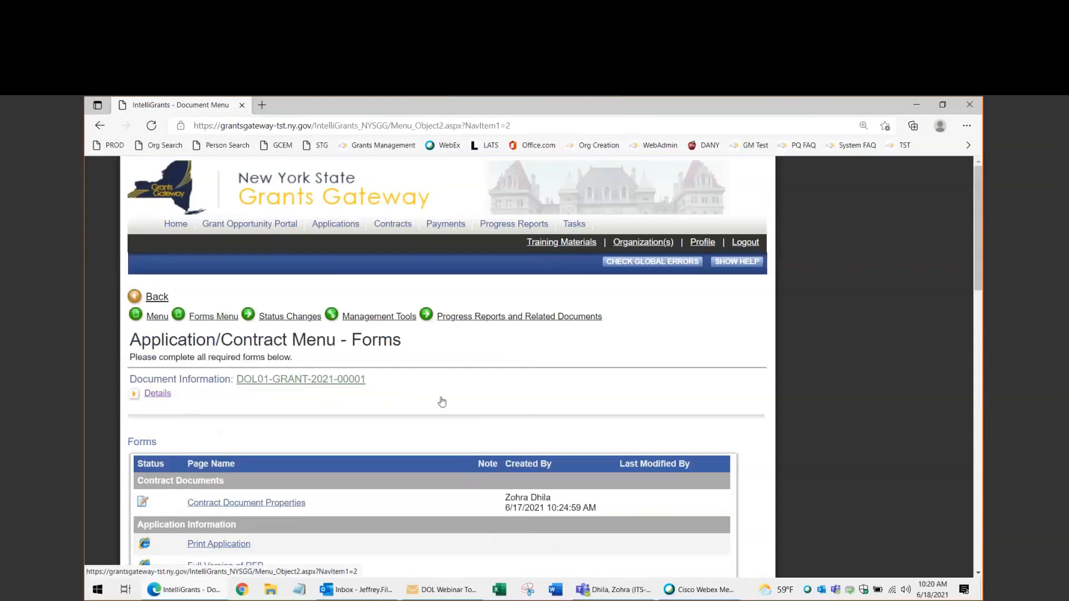
{"action": "scroll", "coordinate": [442, 402], "scroll_direction": "down", "scroll_amount": 20}
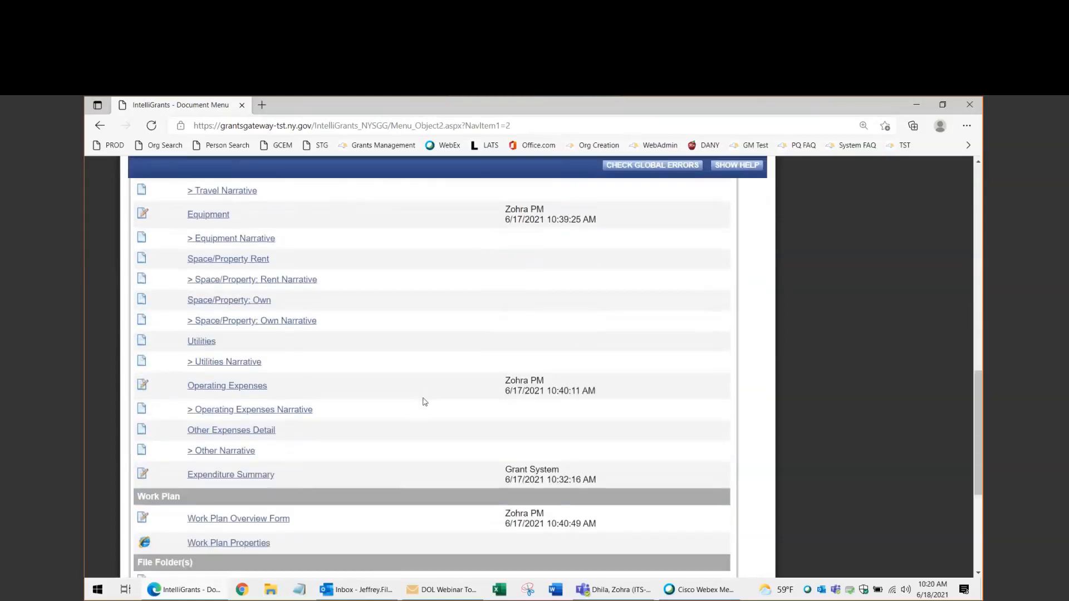
{"action": "scroll", "coordinate": [425, 401], "scroll_direction": "down", "scroll_amount": 1}
{"action": "scroll", "coordinate": [421, 390], "scroll_direction": "down", "scroll_amount": 2}
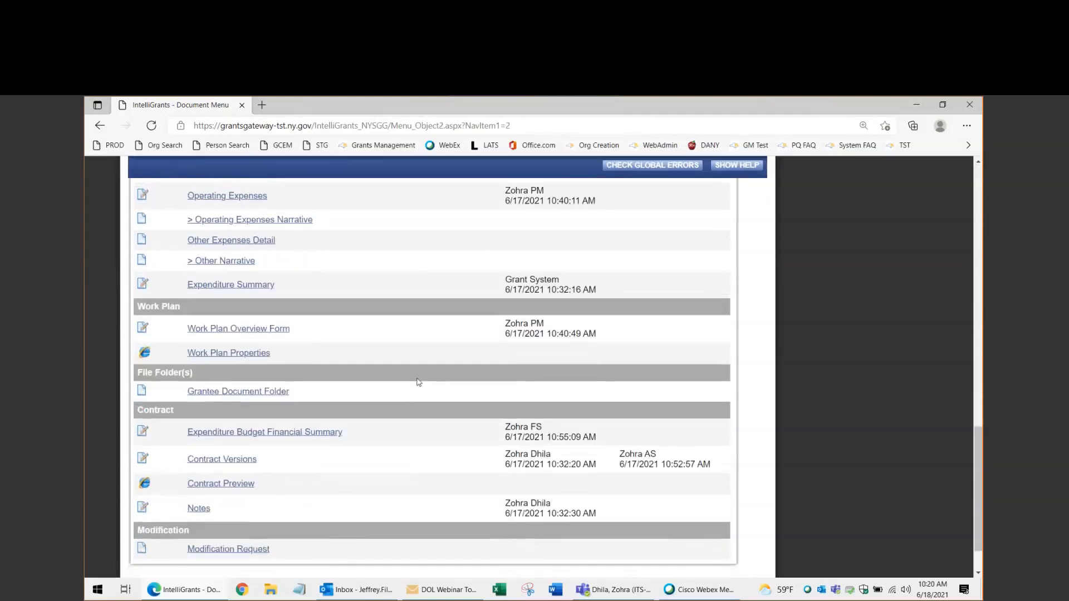
{"action": "scroll", "coordinate": [423, 384], "scroll_direction": "down", "scroll_amount": 1}
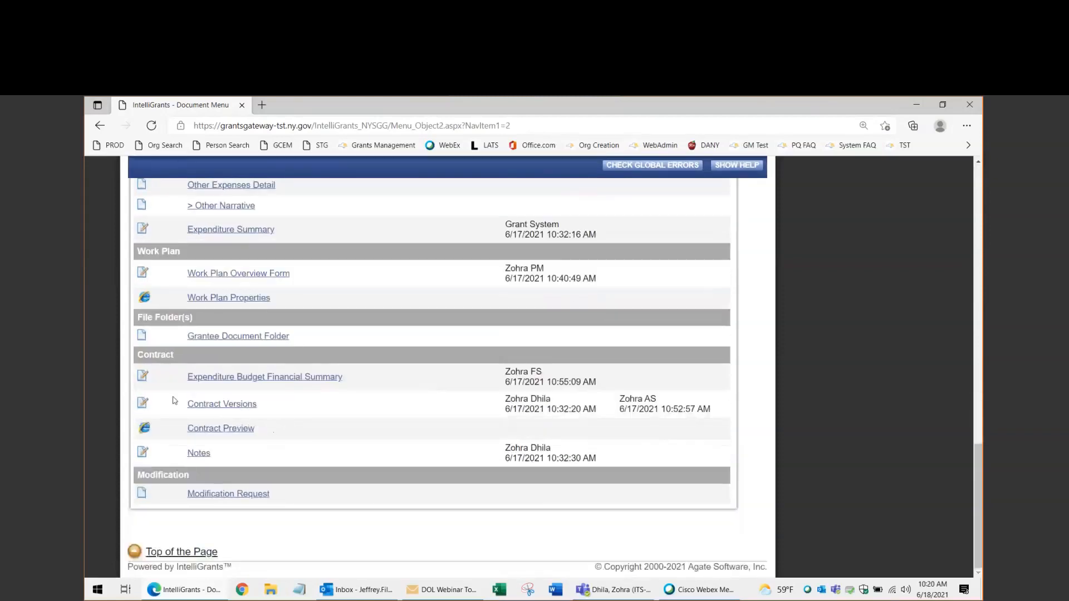
{"action": "left_click", "coordinate": [245, 404]}
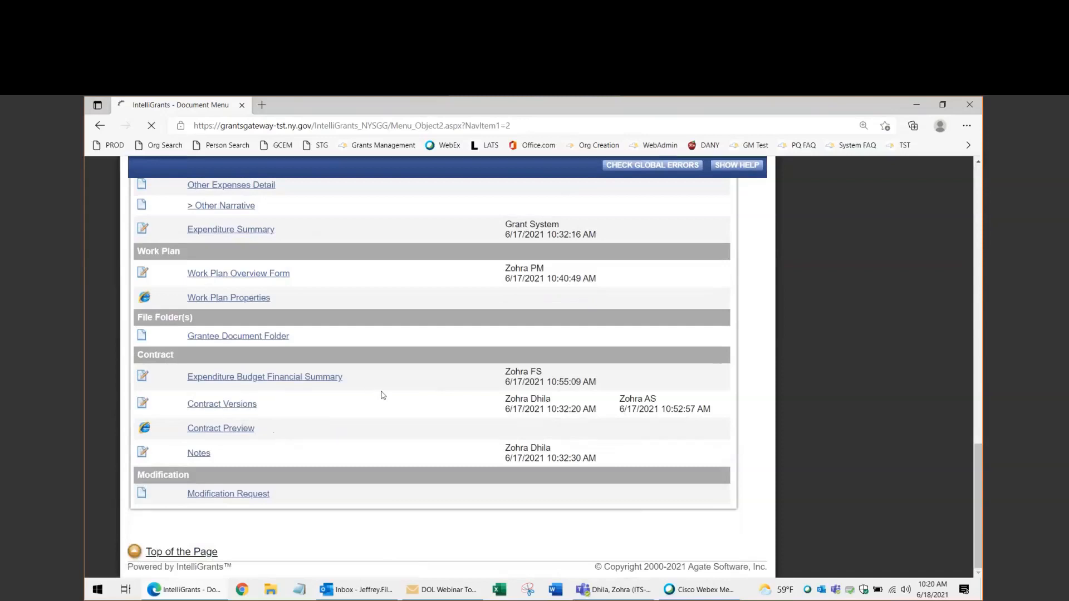
Review the contract versions table, highlighting the AG Signatory role and the unsigned, grantee-signed and agency-signed file links
{"action": "scroll", "coordinate": [393, 396], "scroll_direction": "down", "scroll_amount": 3}
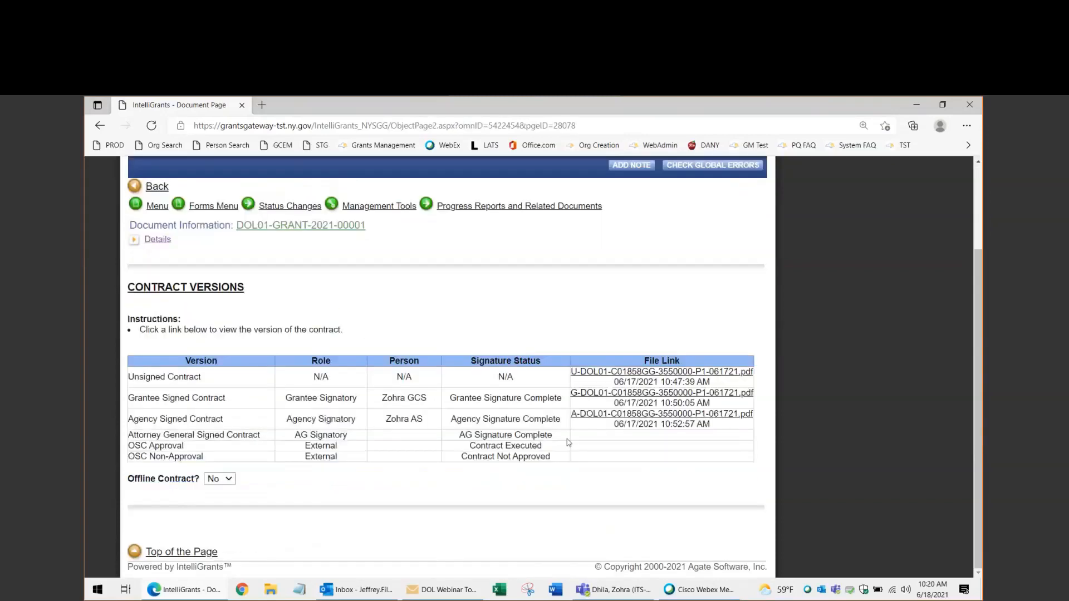
{"action": "left_click", "coordinate": [610, 415]}
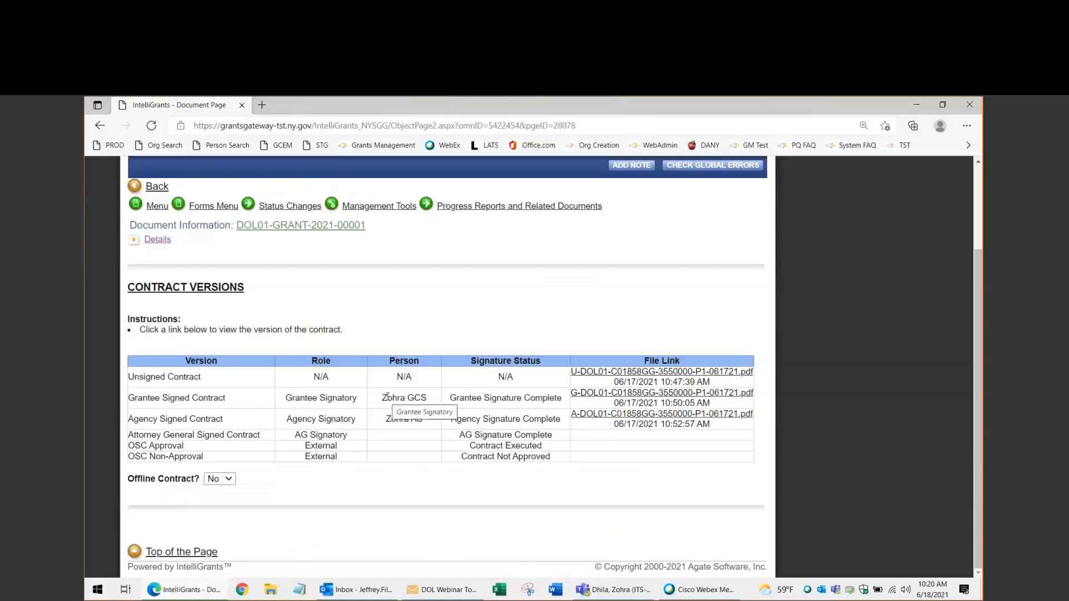
{"action": "left_click_drag", "start_coordinate": [356, 438], "coordinate": [295, 436]}
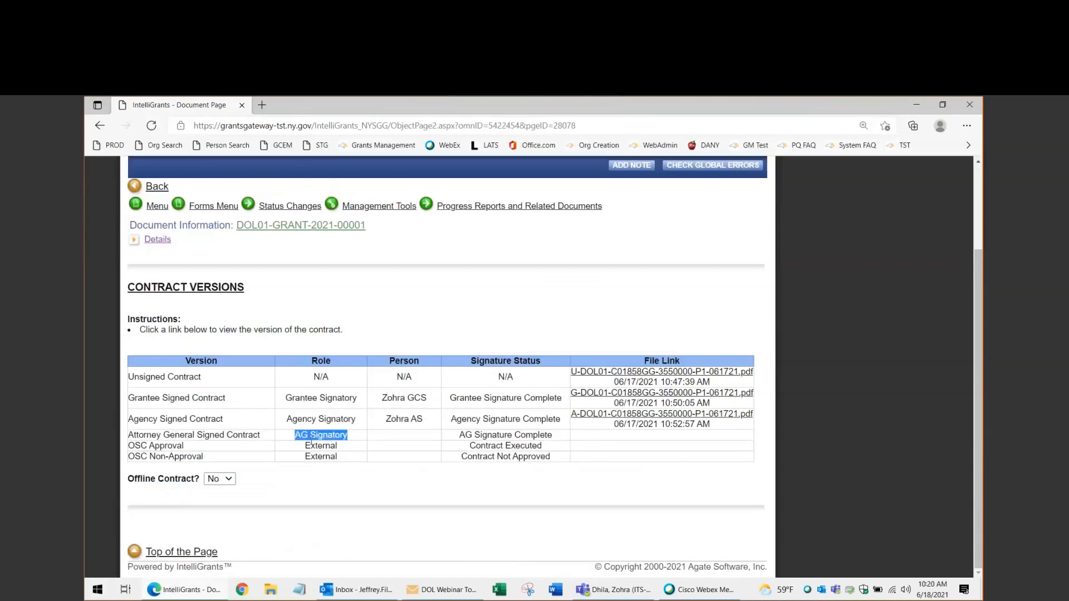
{"action": "left_click", "coordinate": [362, 459]}
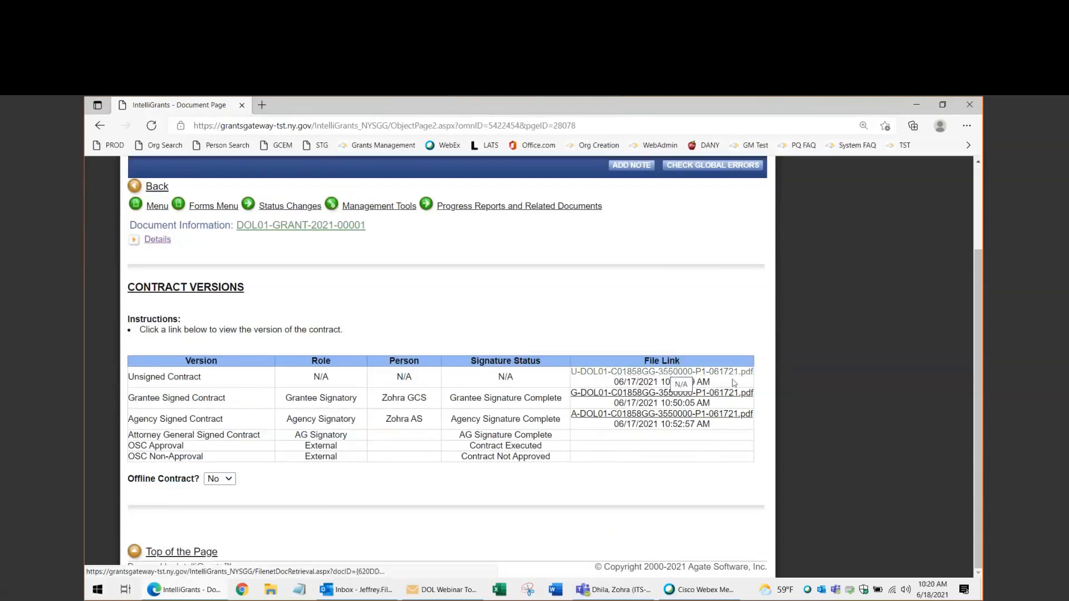
{"action": "left_click_drag", "start_coordinate": [724, 383], "coordinate": [572, 372]}
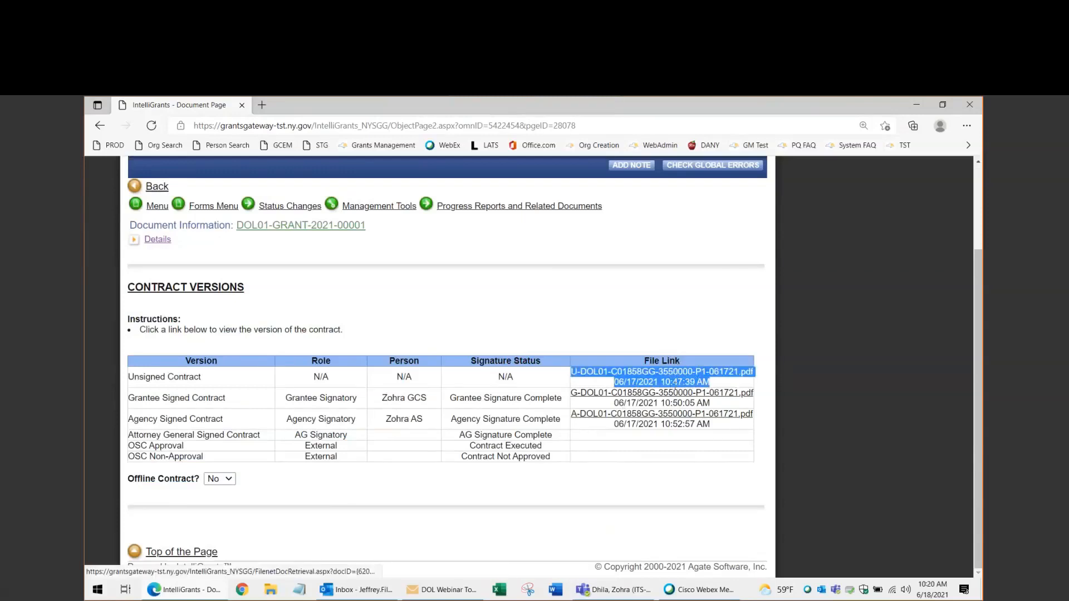
{"action": "left_click_drag", "start_coordinate": [723, 406], "coordinate": [569, 394]}
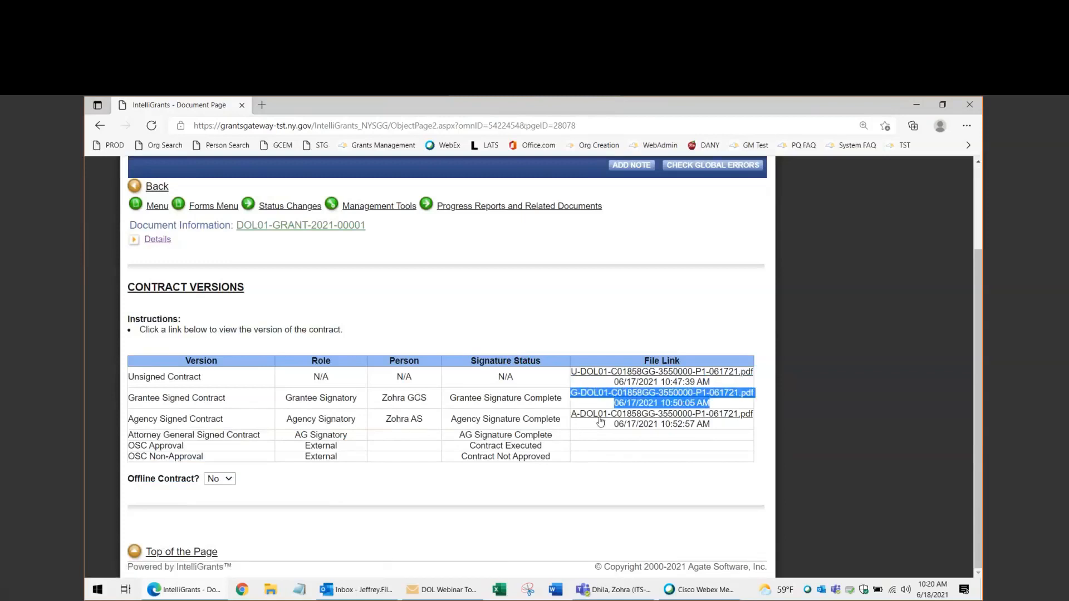
{"action": "left_click_drag", "start_coordinate": [729, 426], "coordinate": [568, 414]}
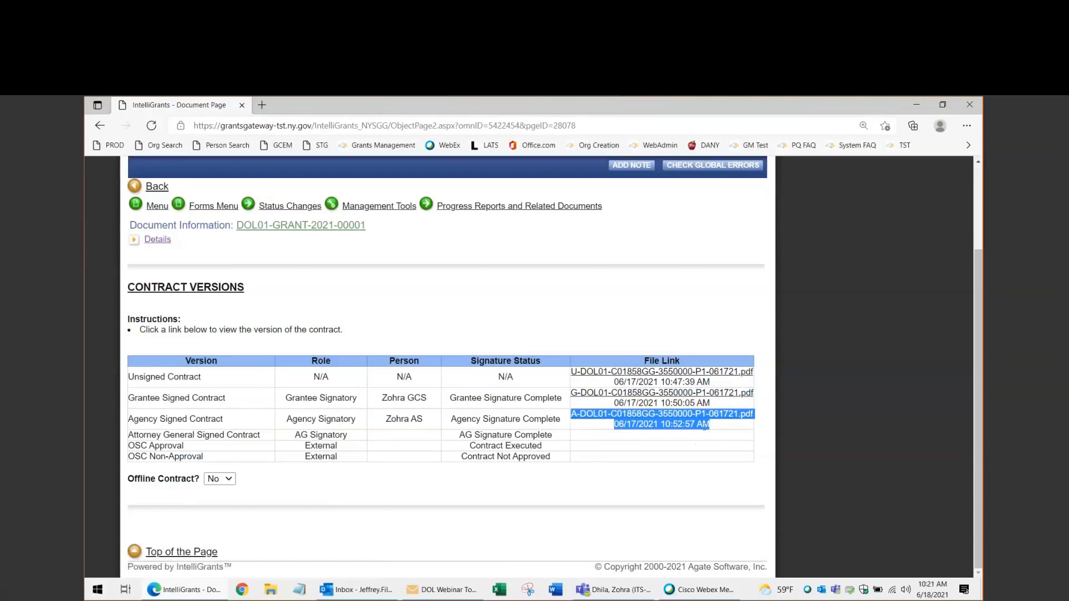
{"action": "left_click", "coordinate": [698, 477]}
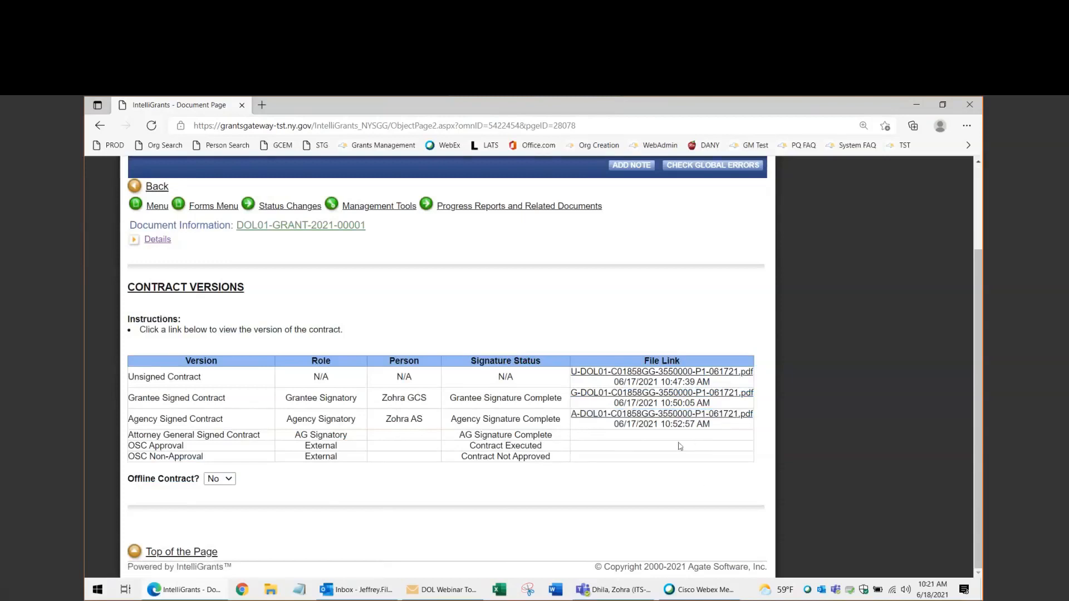
Download the agency-signed contract PDF, open it and enlarge its face page by two zoom levels
{"action": "left_click", "coordinate": [644, 415]}
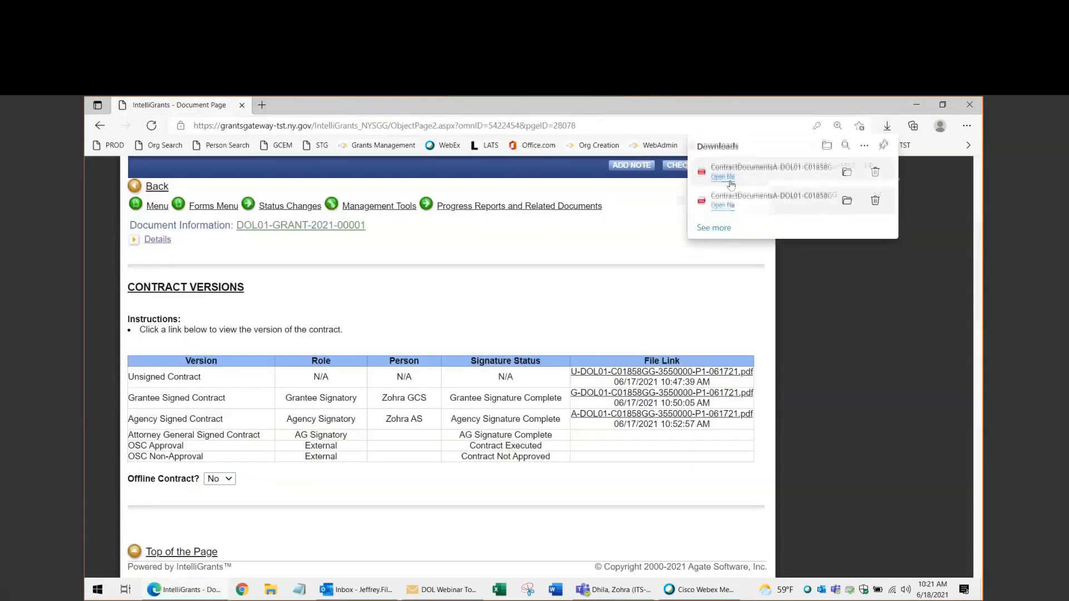
{"action": "left_click", "coordinate": [729, 182]}
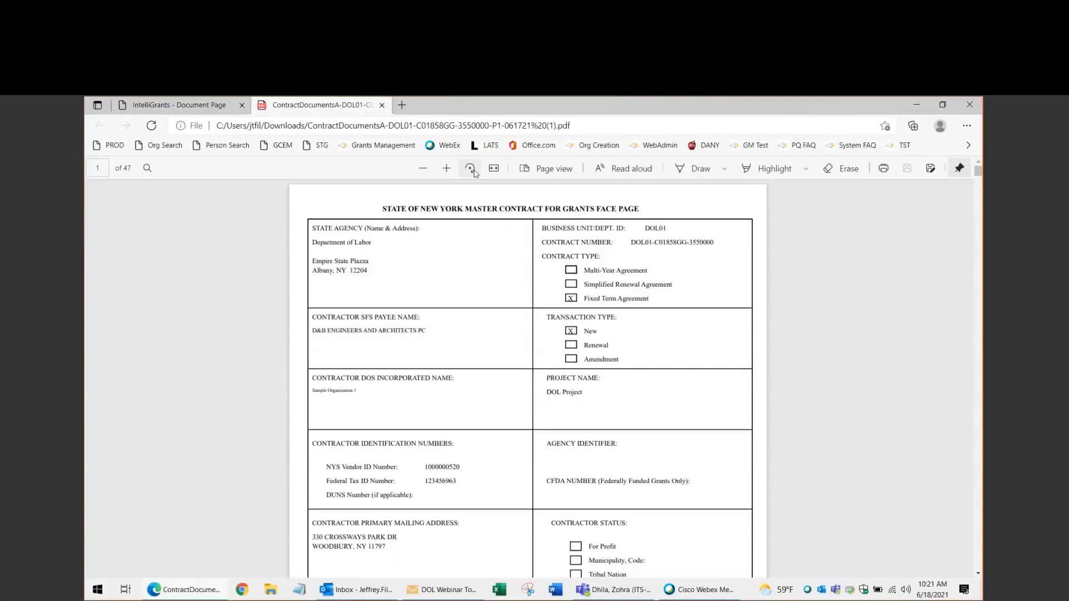
{"action": "left_click", "coordinate": [446, 168]}
{"action": "left_click", "coordinate": [446, 168]}
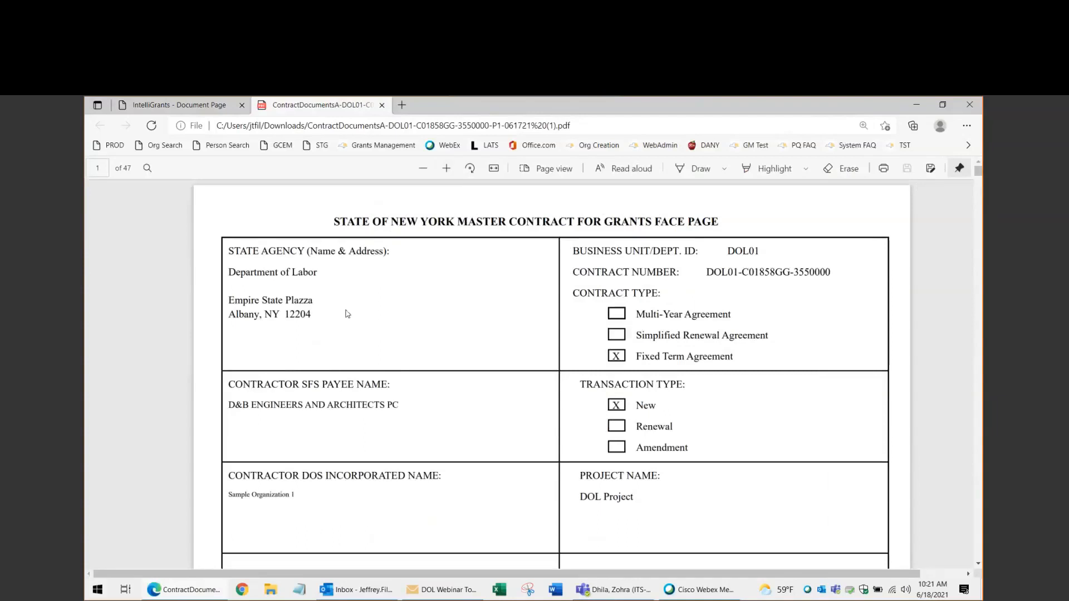
Go to page 38 of the contract PDF, then browse back to the category of expense budget summary on page 31
{"action": "left_click", "coordinate": [100, 169]}
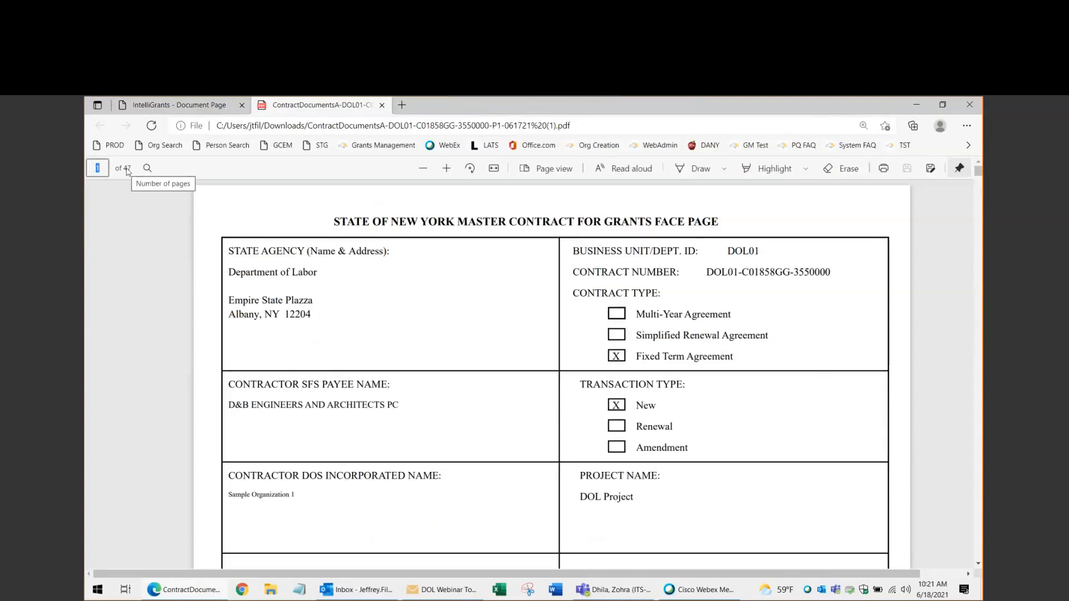
{"action": "scroll", "coordinate": [128, 172], "scroll_direction": "down", "scroll_amount": 5}
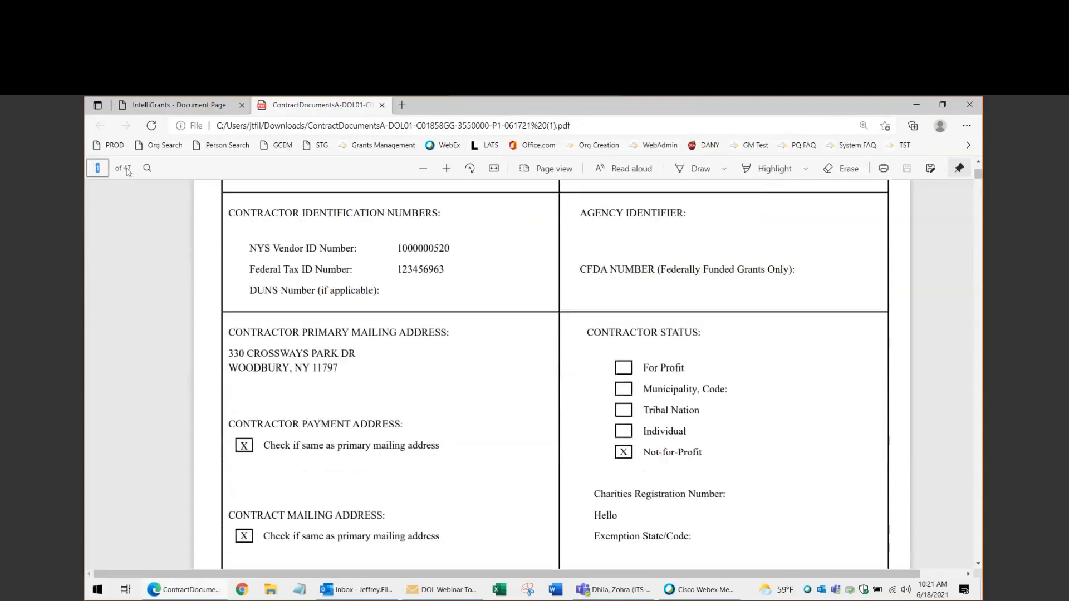
{"action": "scroll", "coordinate": [127, 172], "scroll_direction": "up", "scroll_amount": 5}
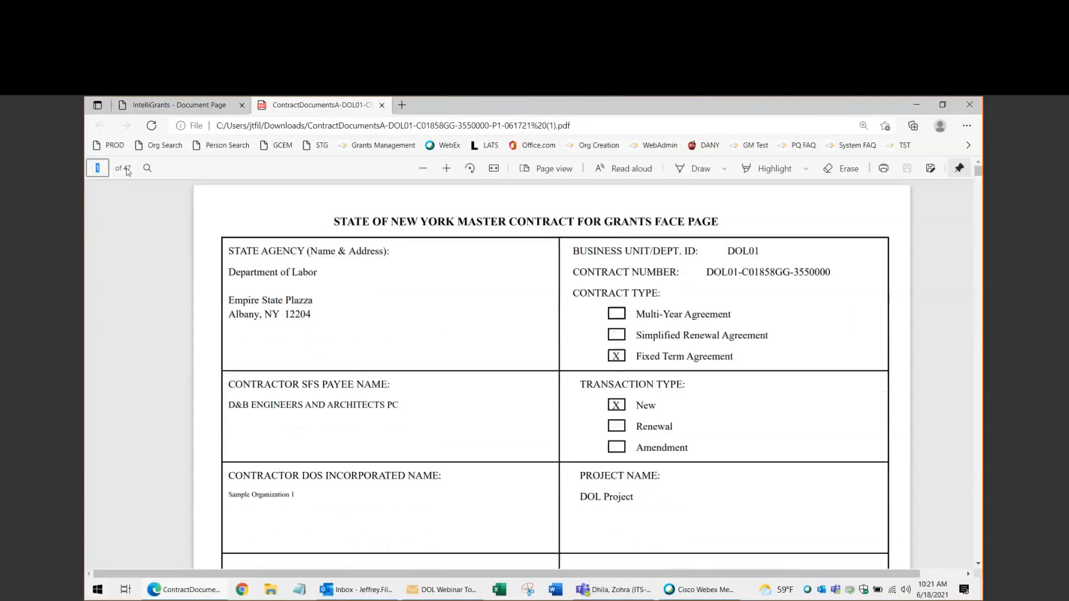
{"action": "type", "text": "38"}
{"action": "key", "text": "Return"}
{"action": "scroll", "coordinate": [219, 241], "scroll_direction": "up", "scroll_amount": 3}
{"action": "scroll", "coordinate": [351, 296], "scroll_direction": "up", "scroll_amount": 15}
{"action": "scroll", "coordinate": [365, 361], "scroll_direction": "up", "scroll_amount": 15}
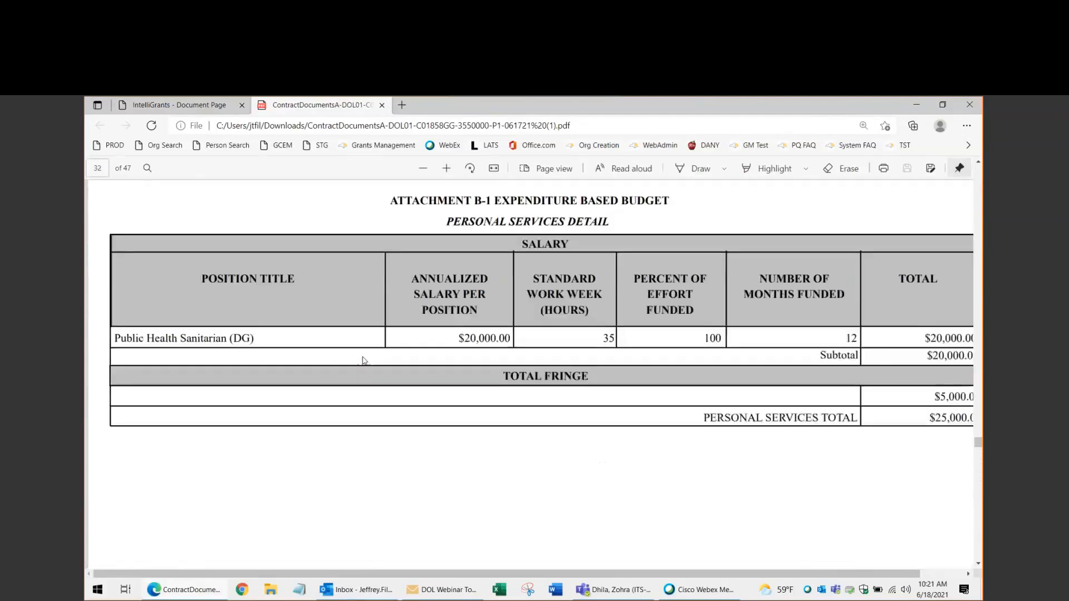
{"action": "scroll", "coordinate": [371, 370], "scroll_direction": "up", "scroll_amount": 5}
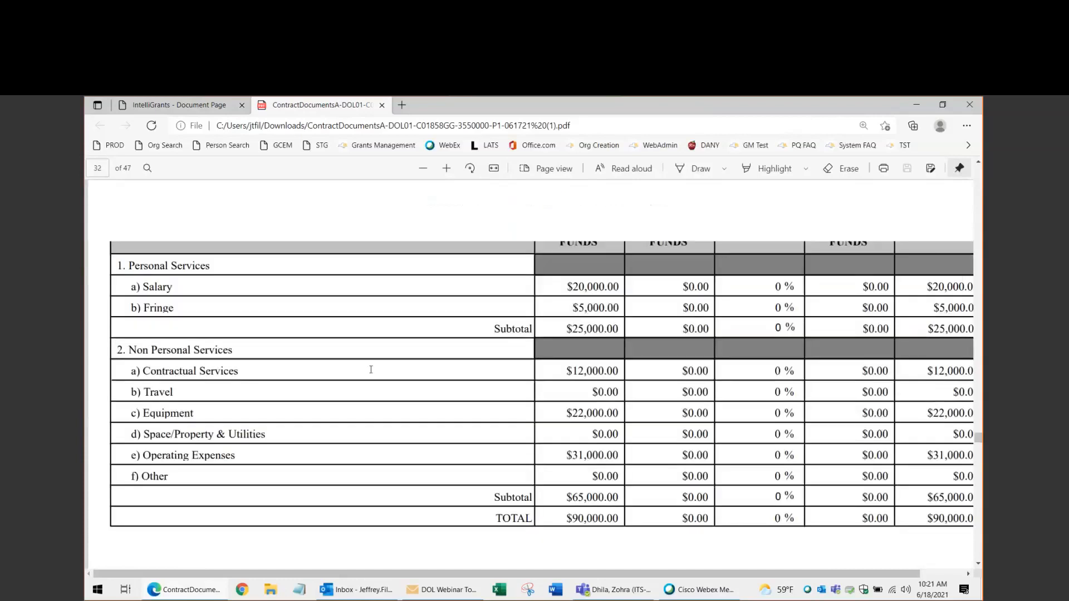
{"action": "scroll", "coordinate": [372, 371], "scroll_direction": "up", "scroll_amount": 10}
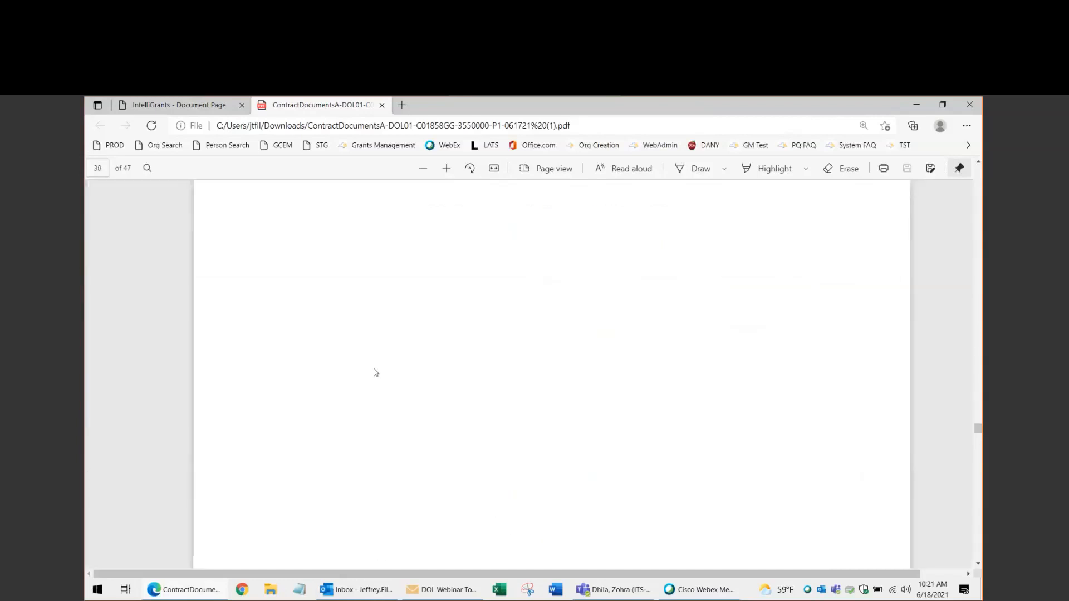
{"action": "scroll", "coordinate": [376, 370], "scroll_direction": "down", "scroll_amount": 10}
{"action": "scroll", "coordinate": [377, 371], "scroll_direction": "up", "scroll_amount": 1}
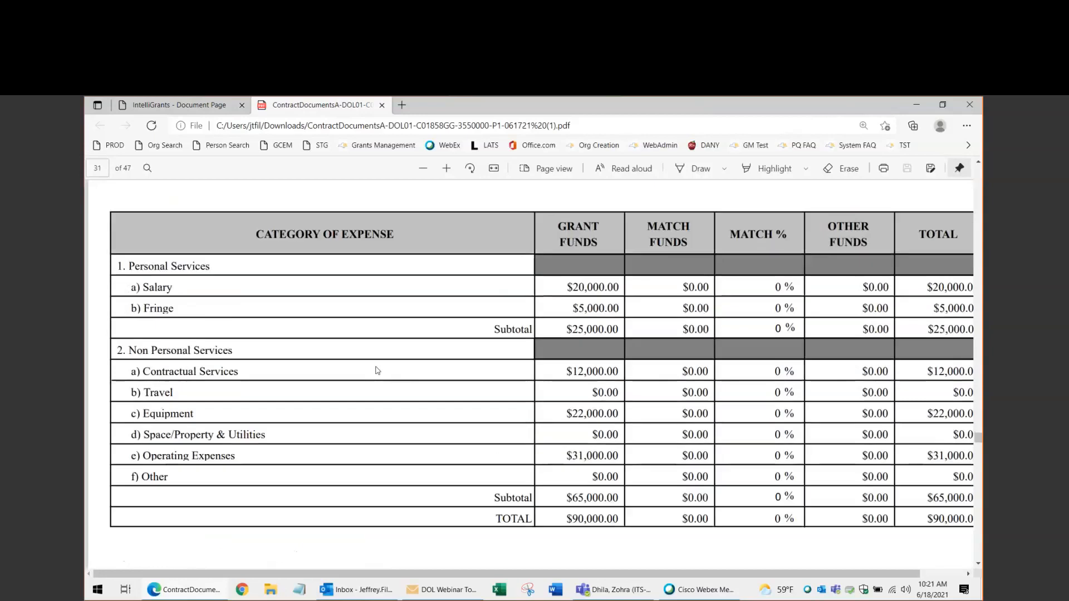
Review the category of expense summary, highlighting the grant funds for salary, fringe, contractual services, equipment, operating expenses and travel
{"action": "scroll", "coordinate": [378, 370], "scroll_direction": "up", "scroll_amount": 1}
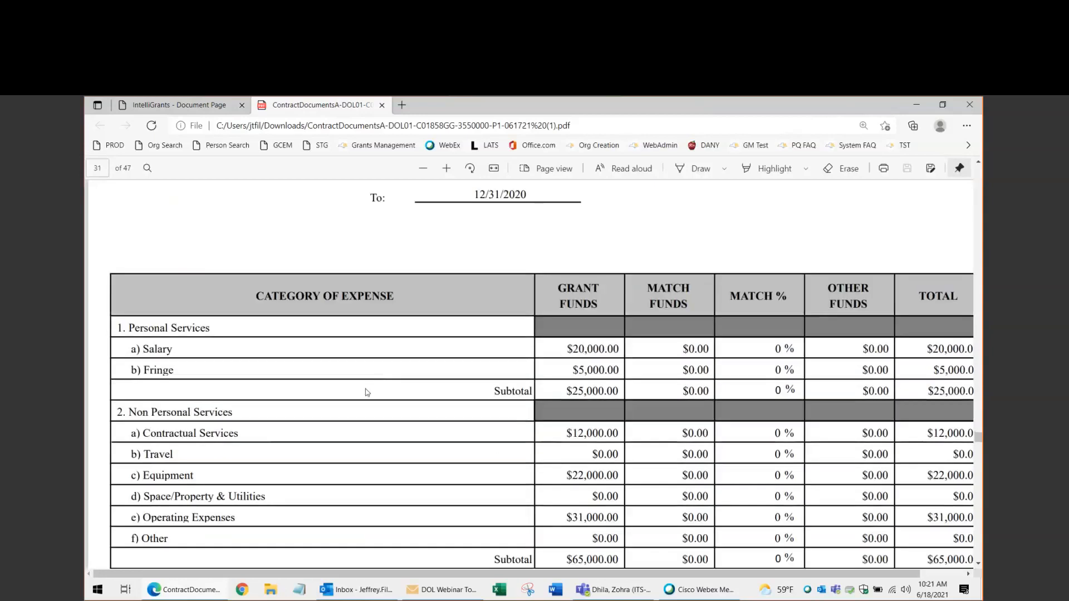
{"action": "scroll", "coordinate": [365, 389], "scroll_direction": "down", "scroll_amount": 1}
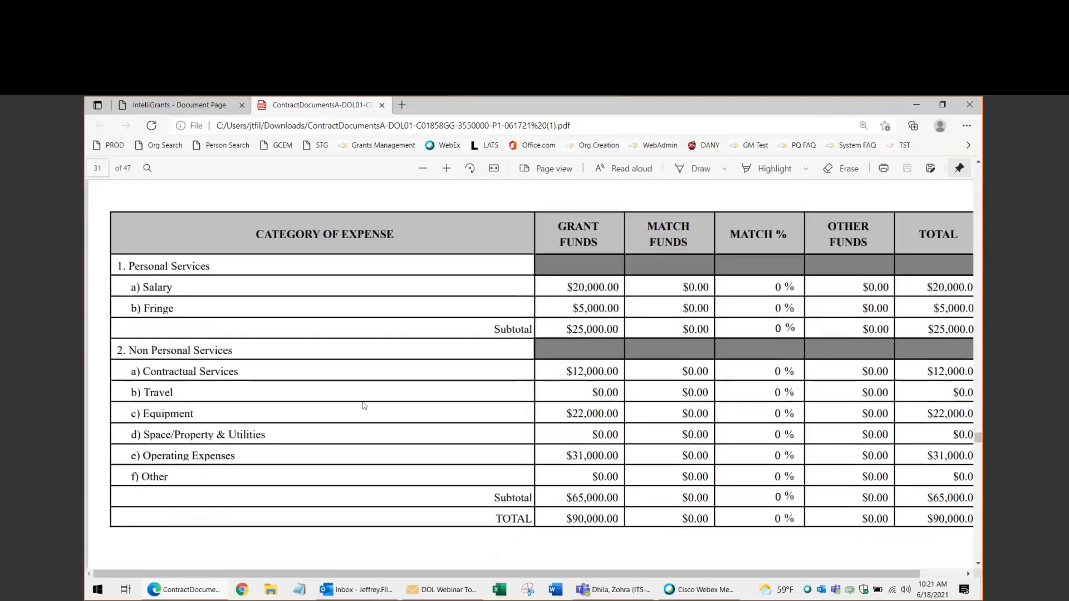
{"action": "left_click_drag", "start_coordinate": [620, 290], "coordinate": [568, 286]}
{"action": "left_click_drag", "start_coordinate": [620, 309], "coordinate": [577, 308]}
{"action": "left_click_drag", "start_coordinate": [618, 372], "coordinate": [574, 371]}
{"action": "left_click_drag", "start_coordinate": [618, 415], "coordinate": [570, 415]}
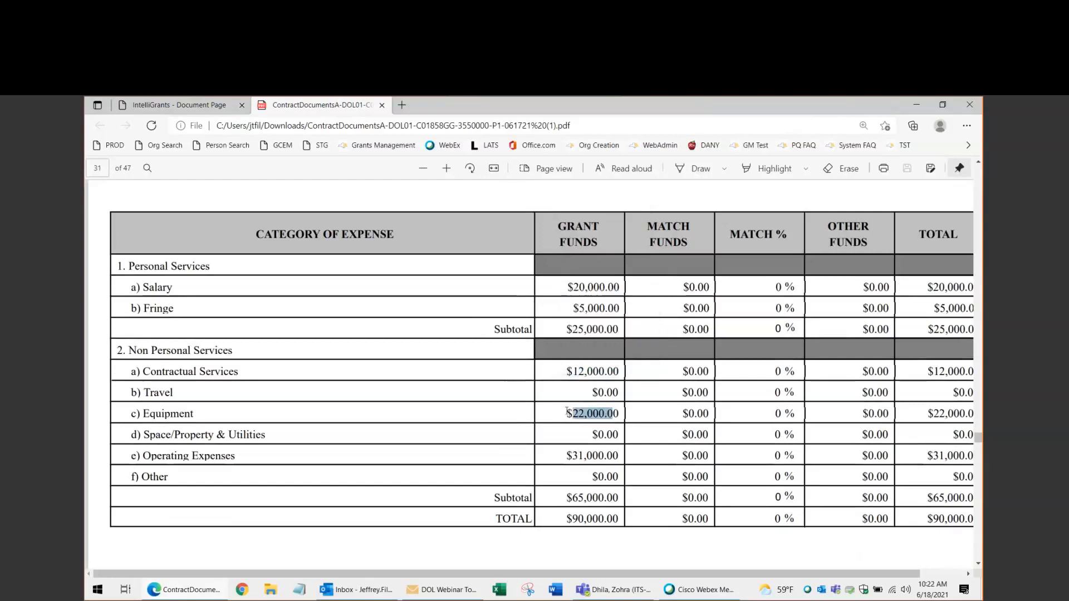
{"action": "left_click_drag", "start_coordinate": [619, 461], "coordinate": [571, 451]}
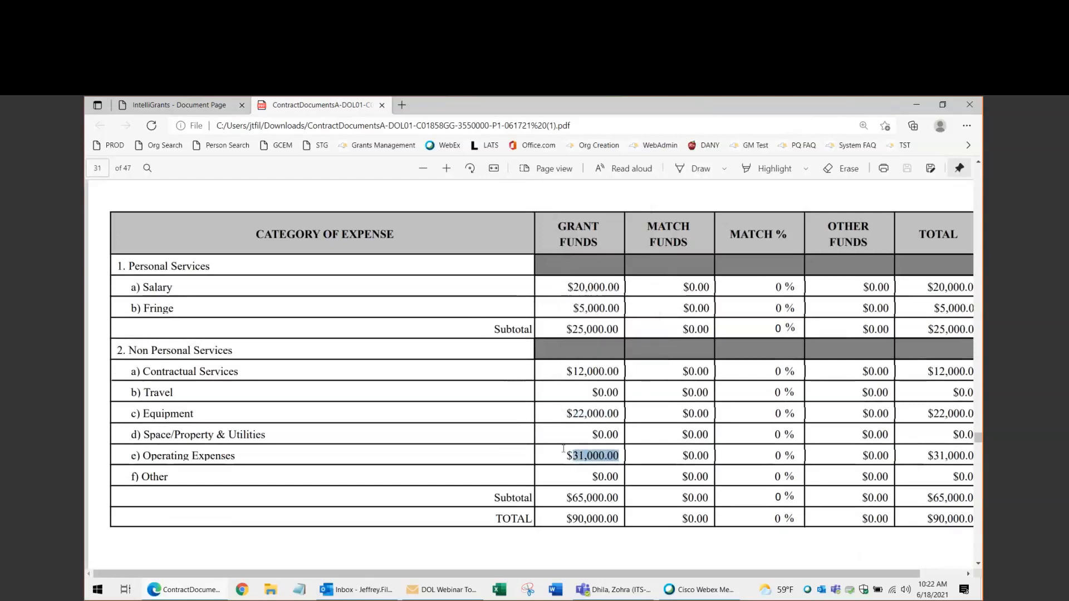
{"action": "left_click", "coordinate": [491, 439]}
{"action": "left_click_drag", "start_coordinate": [619, 394], "coordinate": [591, 394]}
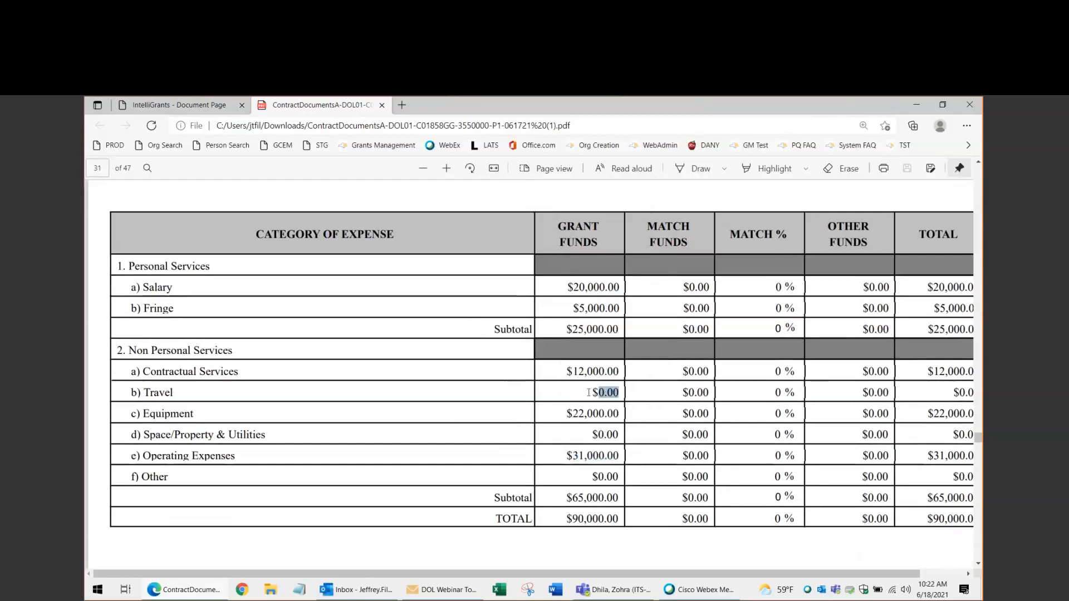
{"action": "left_click", "coordinate": [456, 394]}
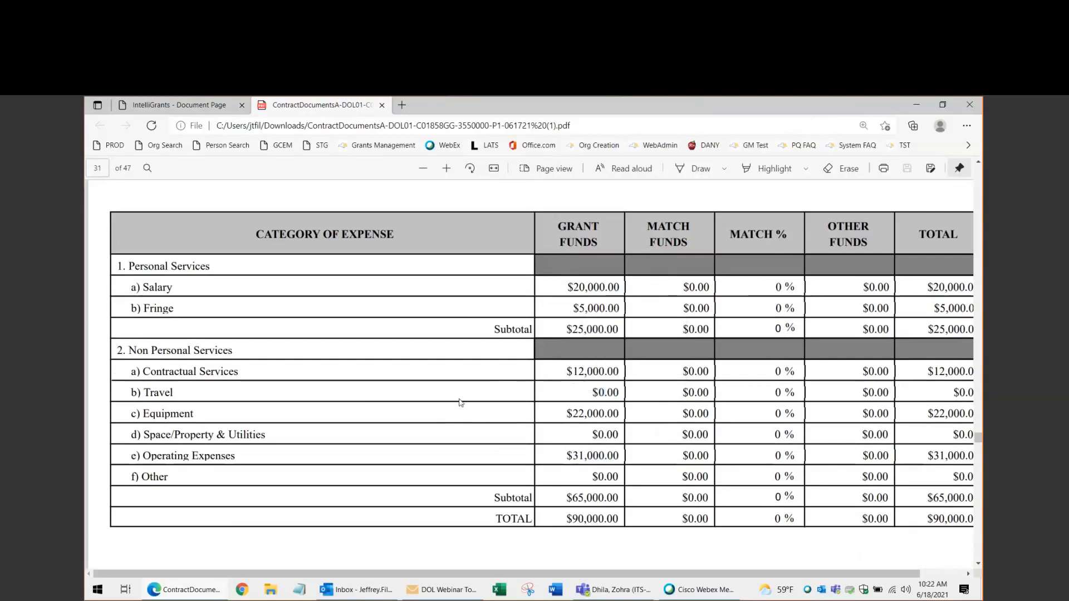
Go to the personal services detail on page 32 and highlight the position title in the salary table
{"action": "scroll", "coordinate": [460, 402], "scroll_direction": "down", "scroll_amount": 10}
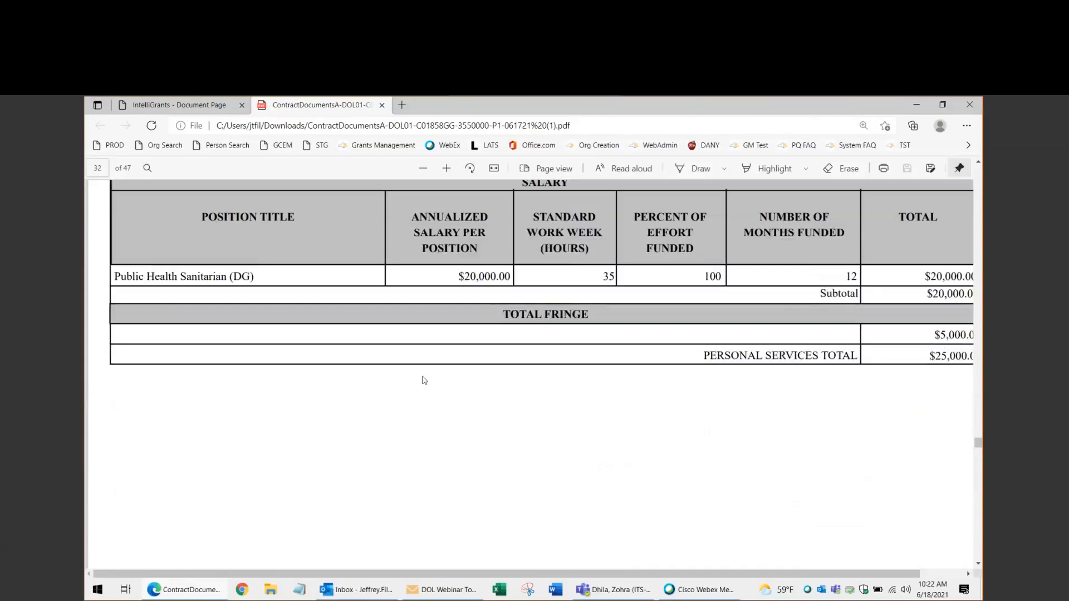
{"action": "scroll", "coordinate": [423, 424], "scroll_direction": "up", "scroll_amount": 5}
{"action": "scroll", "coordinate": [425, 422], "scroll_direction": "down", "scroll_amount": 4}
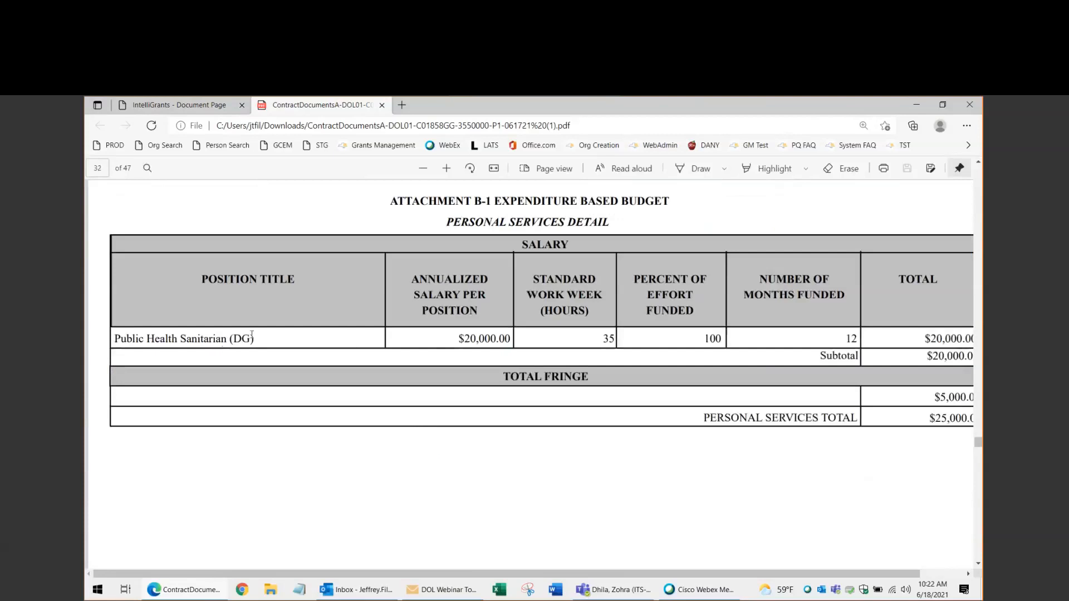
{"action": "left_click_drag", "start_coordinate": [257, 338], "coordinate": [119, 333]}
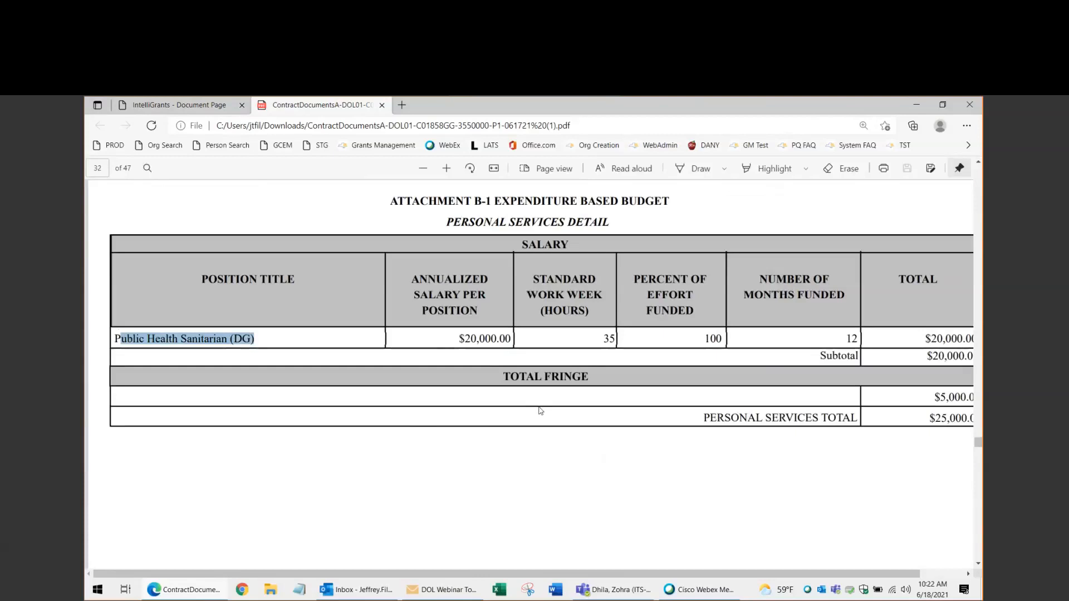
Browse the non-personal services budget pages through to the Attachment C work plan detail on page 42
{"action": "scroll", "coordinate": [495, 450], "scroll_direction": "down", "scroll_amount": 5}
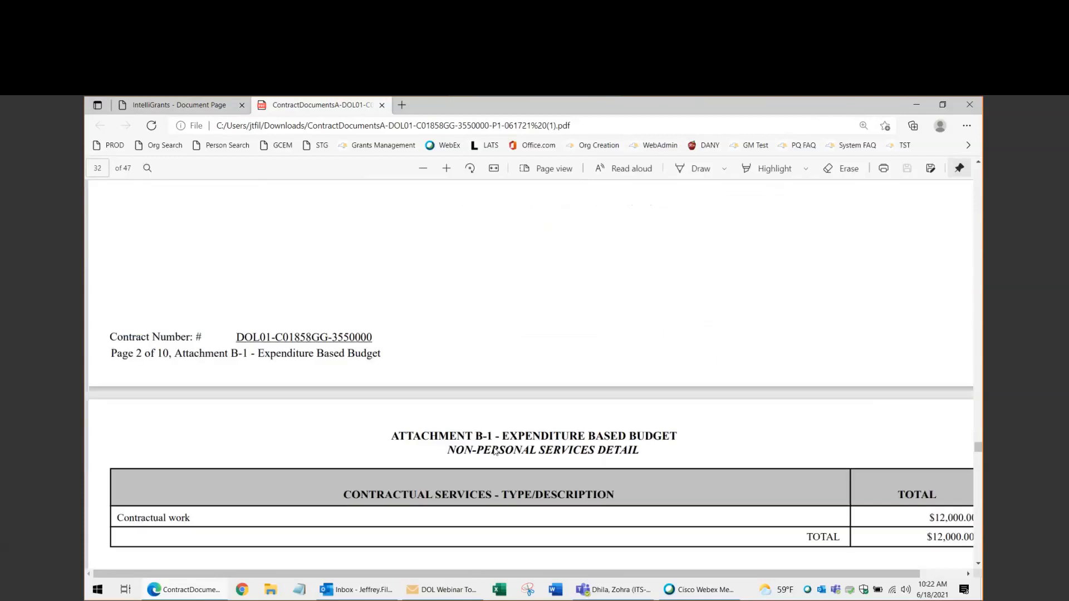
{"action": "scroll", "coordinate": [494, 450], "scroll_direction": "down", "scroll_amount": 10}
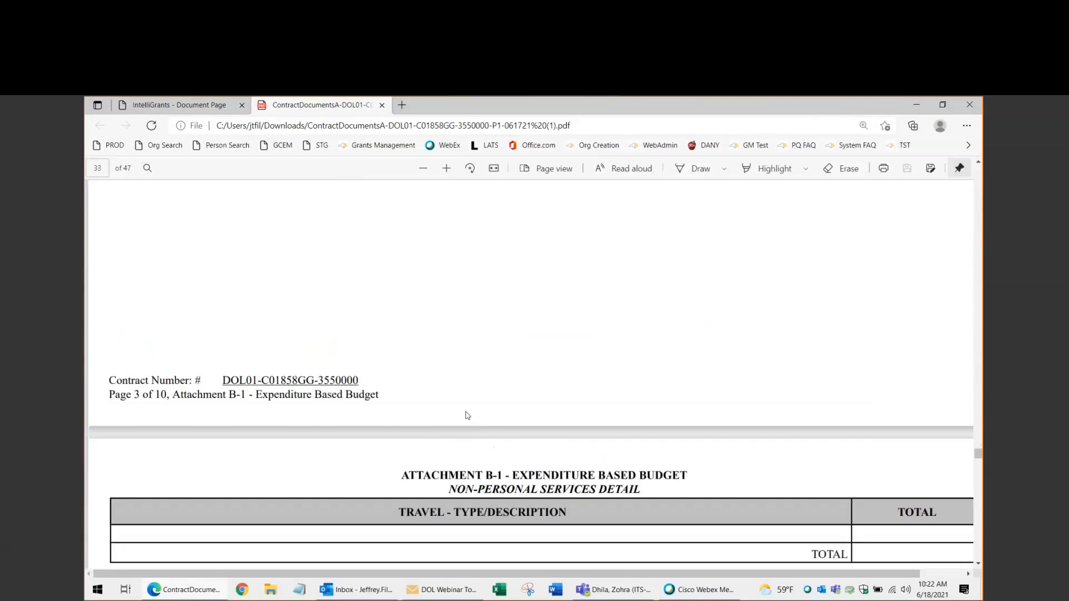
{"action": "scroll", "coordinate": [466, 415], "scroll_direction": "down", "scroll_amount": 4}
{"action": "scroll", "coordinate": [468, 413], "scroll_direction": "down", "scroll_amount": 3}
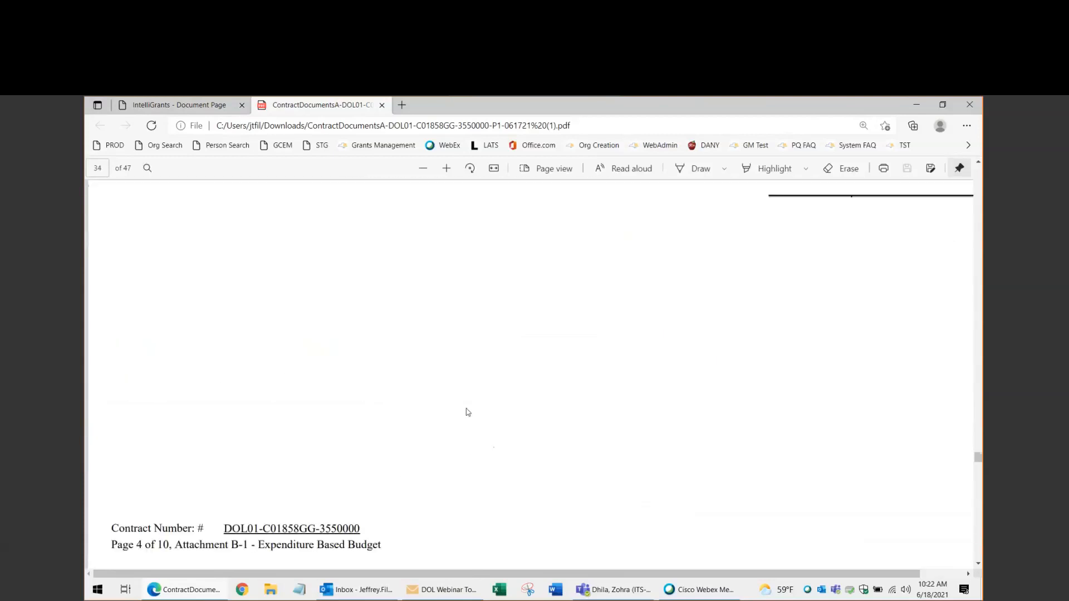
{"action": "scroll", "coordinate": [468, 412], "scroll_direction": "down", "scroll_amount": 10}
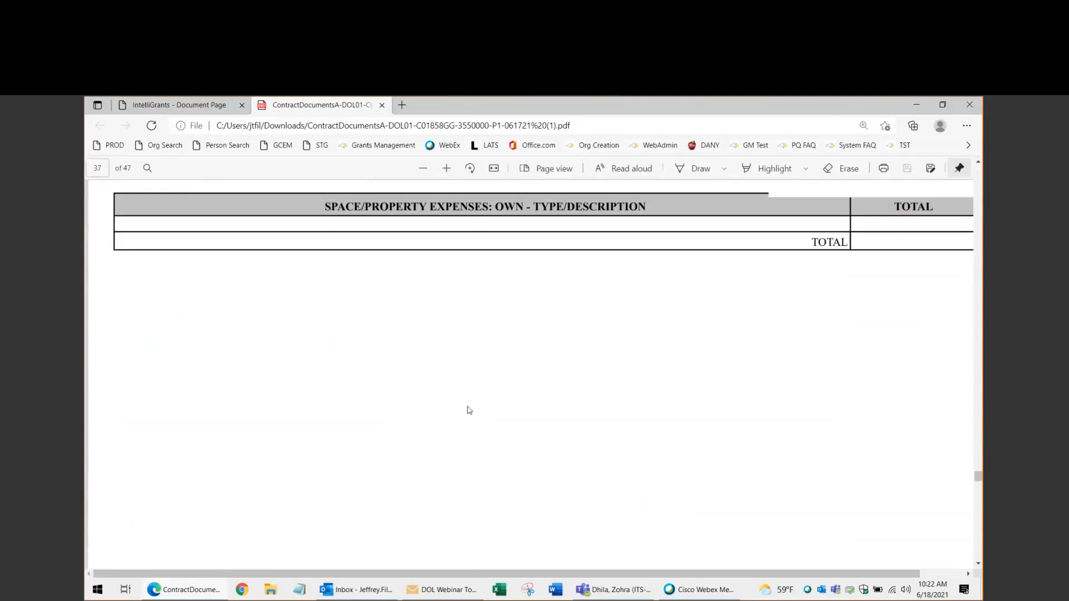
{"action": "scroll", "coordinate": [469, 411], "scroll_direction": "down", "scroll_amount": 6}
{"action": "scroll", "coordinate": [469, 411], "scroll_direction": "down", "scroll_amount": 3}
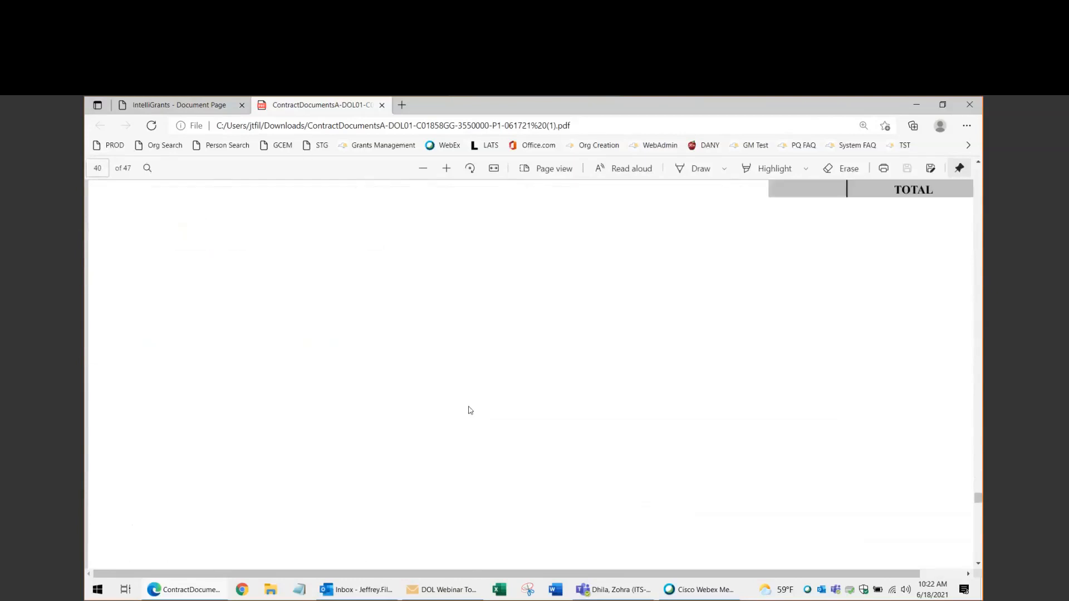
{"action": "scroll", "coordinate": [470, 410], "scroll_direction": "down", "scroll_amount": 8}
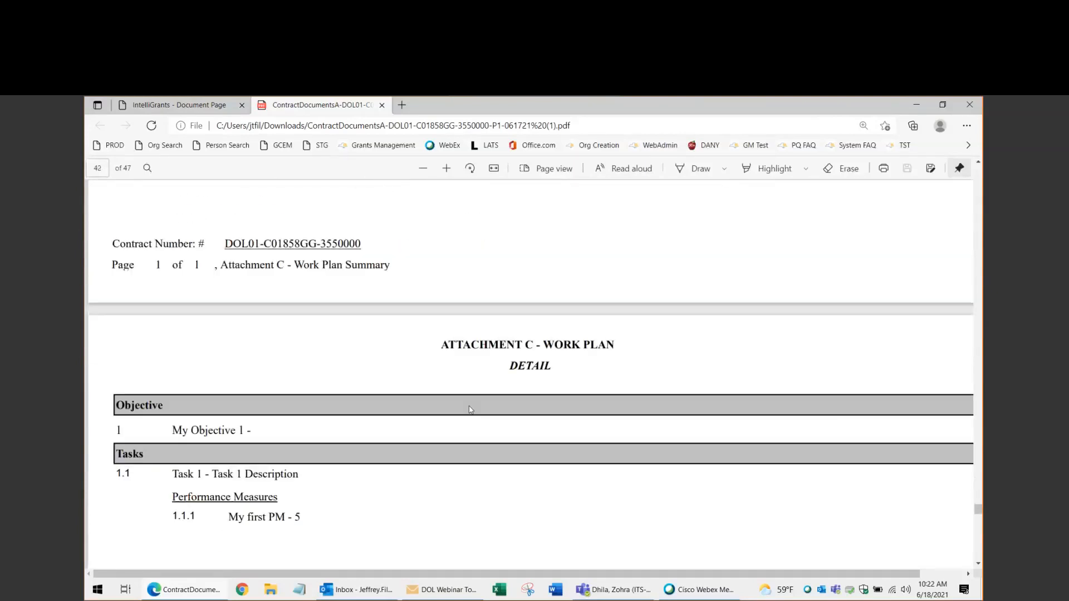
Go to Attachment D, Payment and Reporting Schedule, on page 43 and highlight the 25 percent advance payment clause
{"action": "scroll", "coordinate": [470, 410], "scroll_direction": "down", "scroll_amount": 12}
{"action": "scroll", "coordinate": [482, 400], "scroll_direction": "up", "scroll_amount": 7}
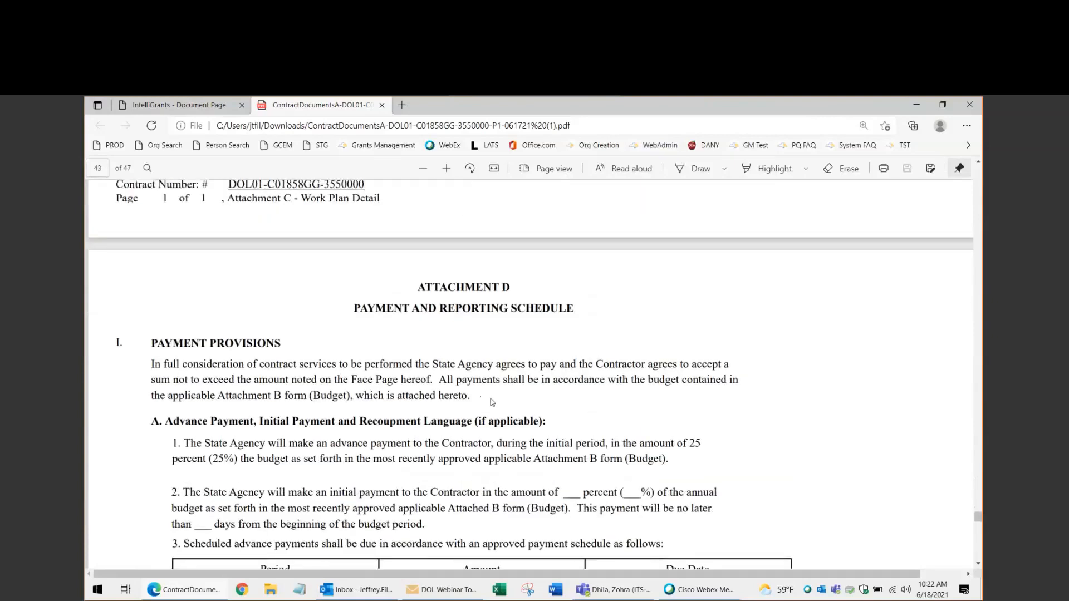
{"action": "scroll", "coordinate": [362, 357], "scroll_direction": "down", "scroll_amount": 1}
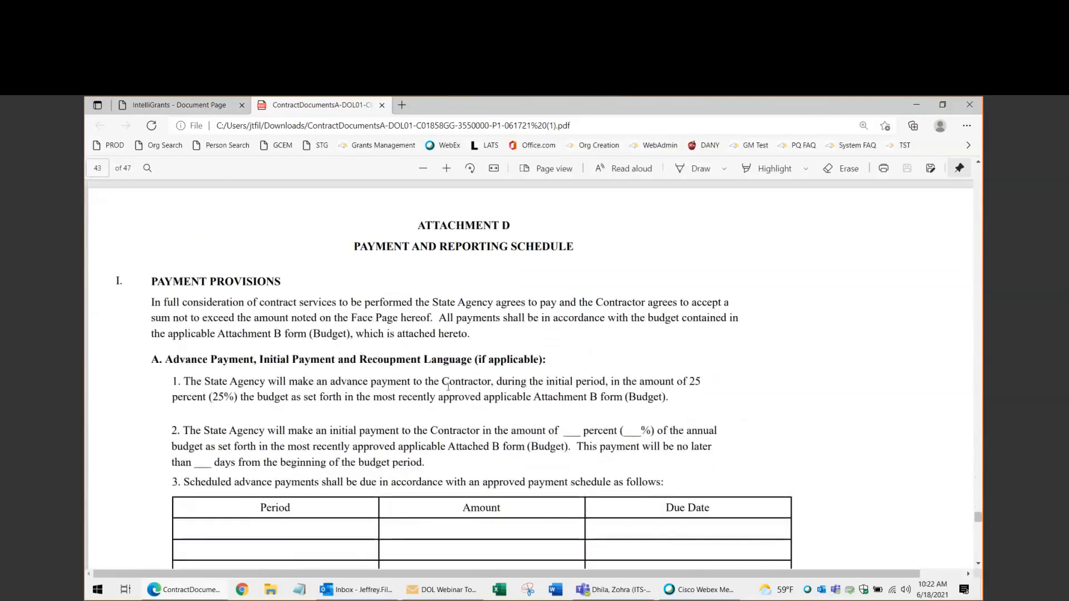
{"action": "left_click_drag", "start_coordinate": [670, 398], "coordinate": [166, 376]}
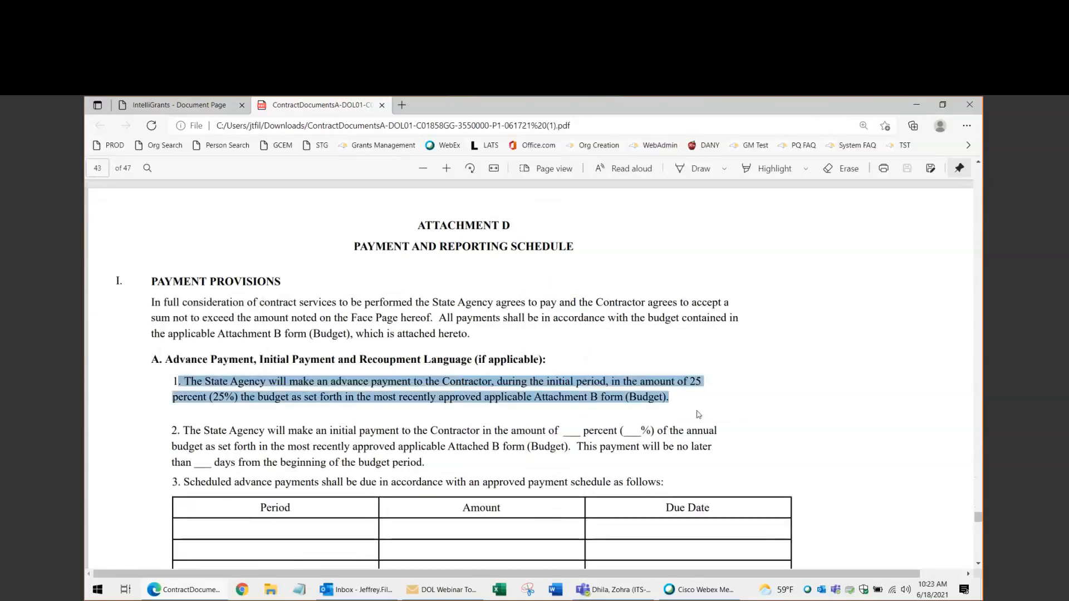
{"action": "left_click", "coordinate": [696, 410]}
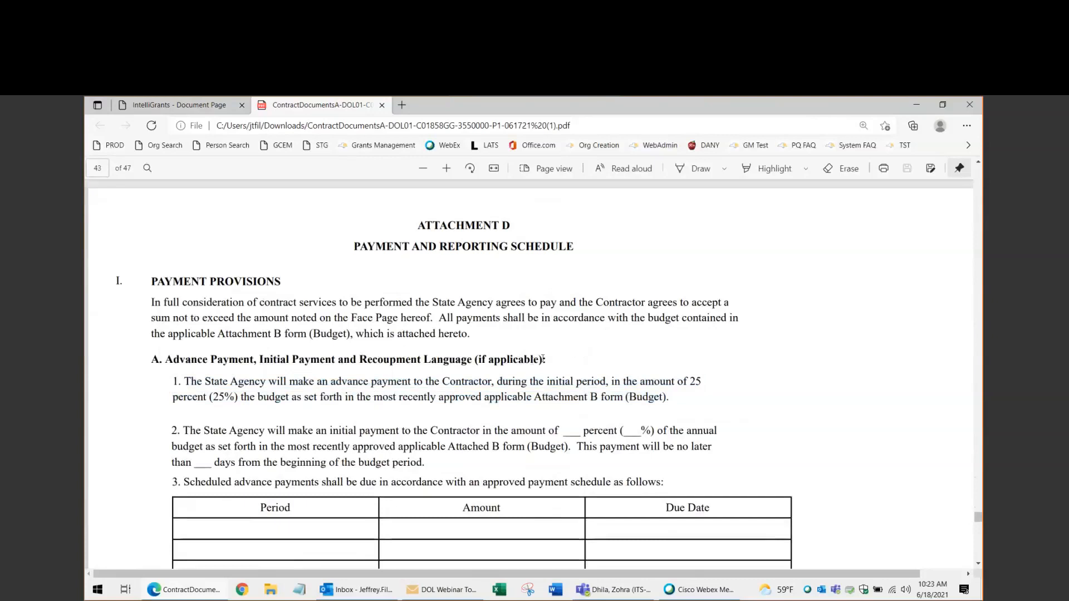
Find the Interim and/or Final Claims for Reimbursement section and highlight the claiming frequency and number of days/claims
{"action": "scroll", "coordinate": [470, 403], "scroll_direction": "down", "scroll_amount": 3}
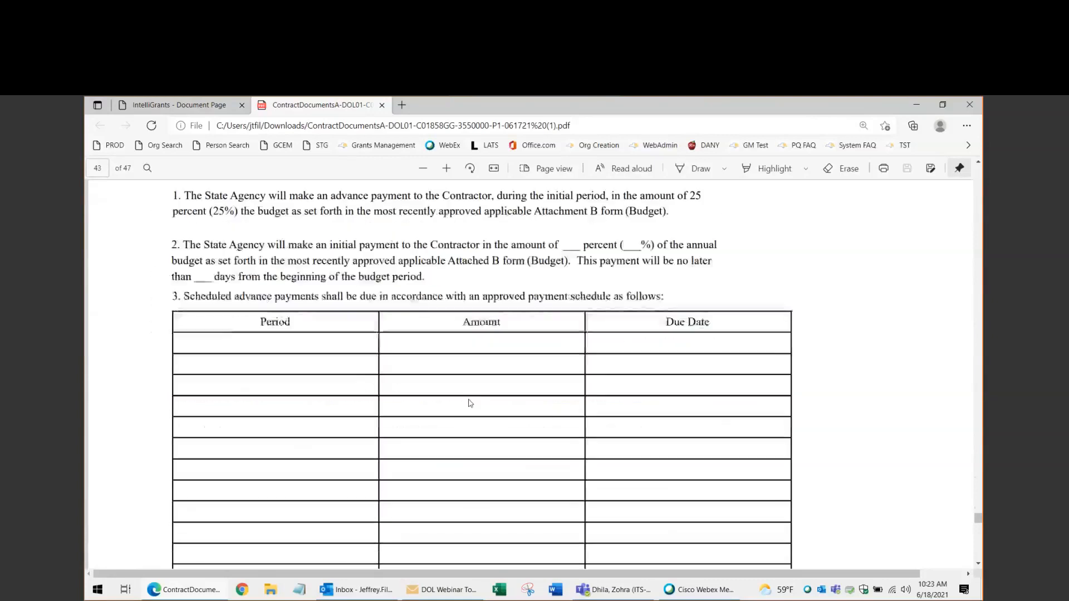
{"action": "scroll", "coordinate": [470, 403], "scroll_direction": "down", "scroll_amount": 1}
{"action": "scroll", "coordinate": [352, 256], "scroll_direction": "down", "scroll_amount": 6}
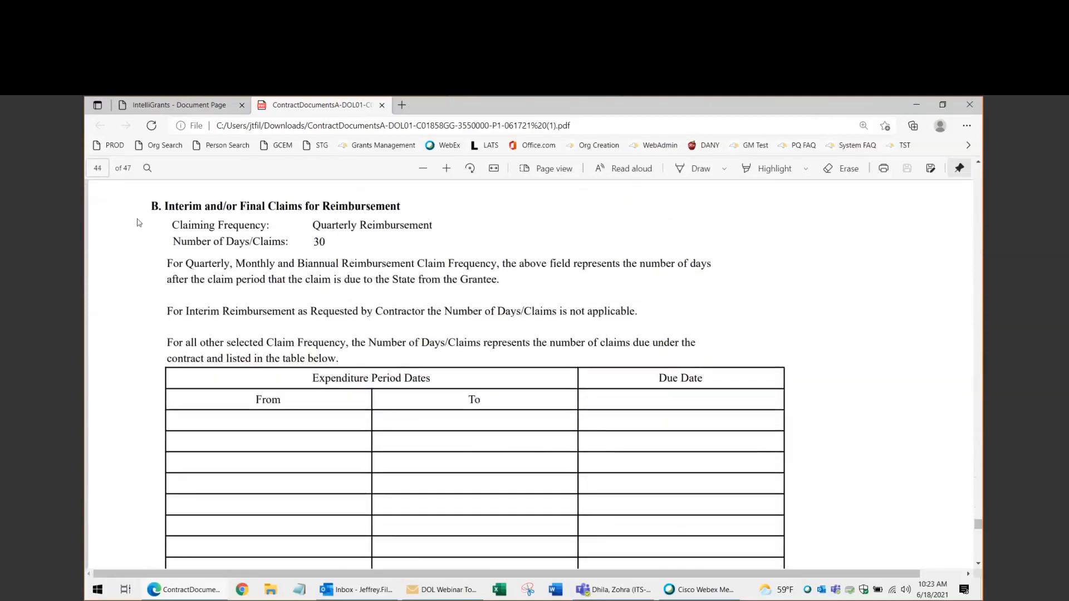
{"action": "left_click_drag", "start_coordinate": [170, 224], "coordinate": [353, 251]}
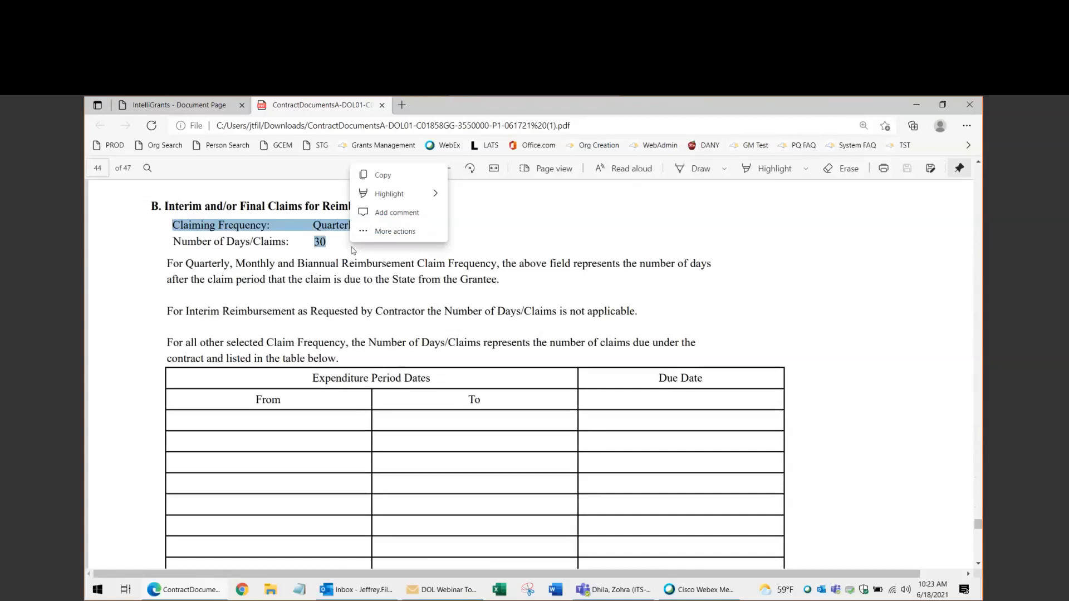
{"action": "left_click", "coordinate": [399, 271]}
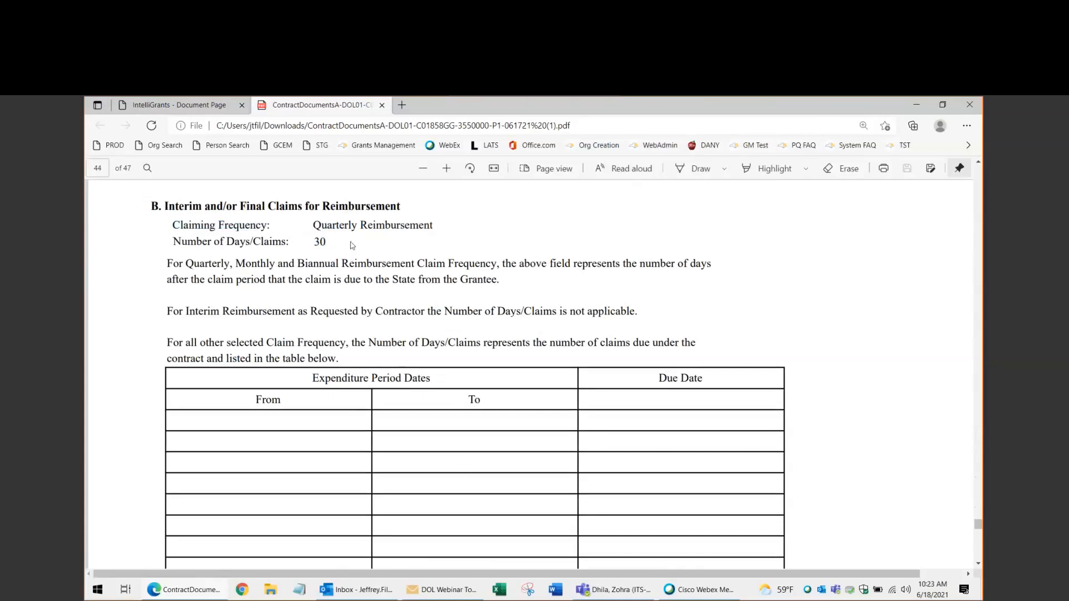
{"action": "left_click_drag", "start_coordinate": [330, 241], "coordinate": [315, 241]}
{"action": "left_click", "coordinate": [348, 262]}
Examine the Table 1 reporting schedule on page 47 and highlight the Special Payment and Reporting Provisions heading
{"action": "scroll", "coordinate": [417, 345], "scroll_direction": "down", "scroll_amount": 15}
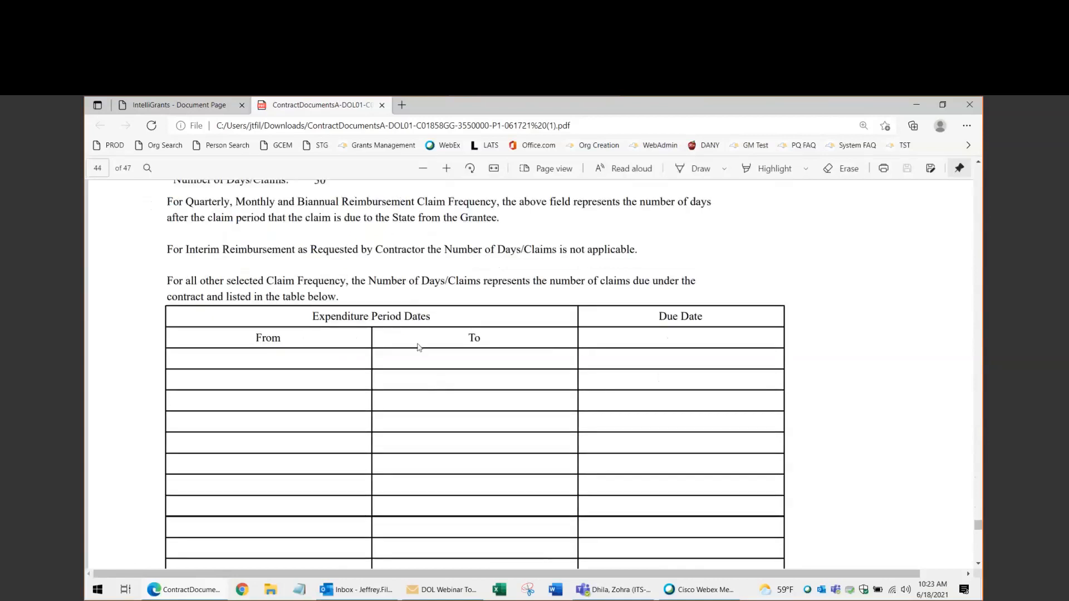
{"action": "scroll", "coordinate": [553, 452], "scroll_direction": "down", "scroll_amount": 12}
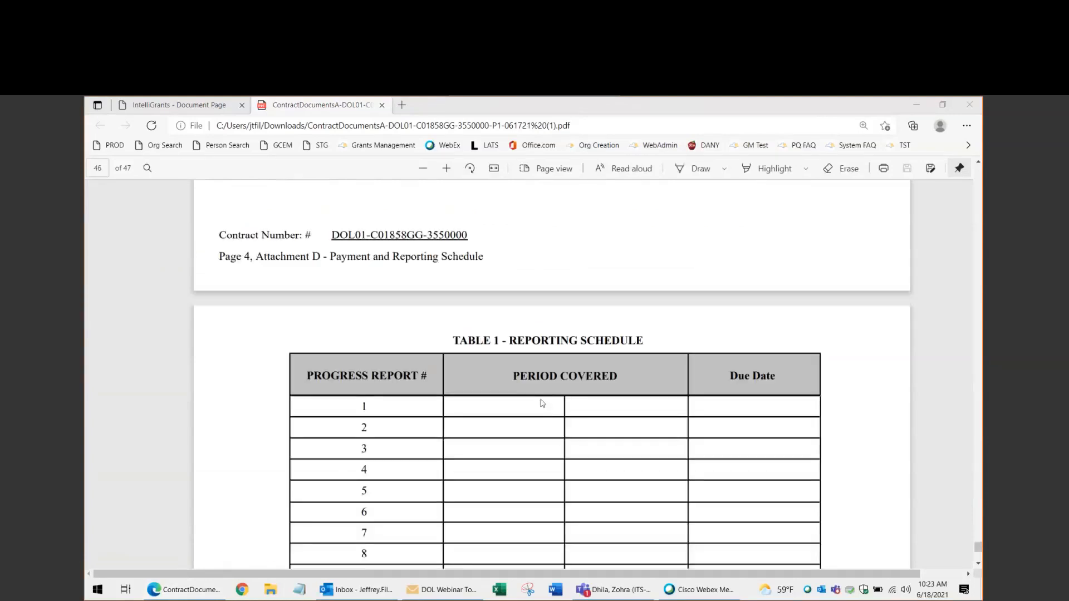
{"action": "scroll", "coordinate": [543, 404], "scroll_direction": "down", "scroll_amount": 6}
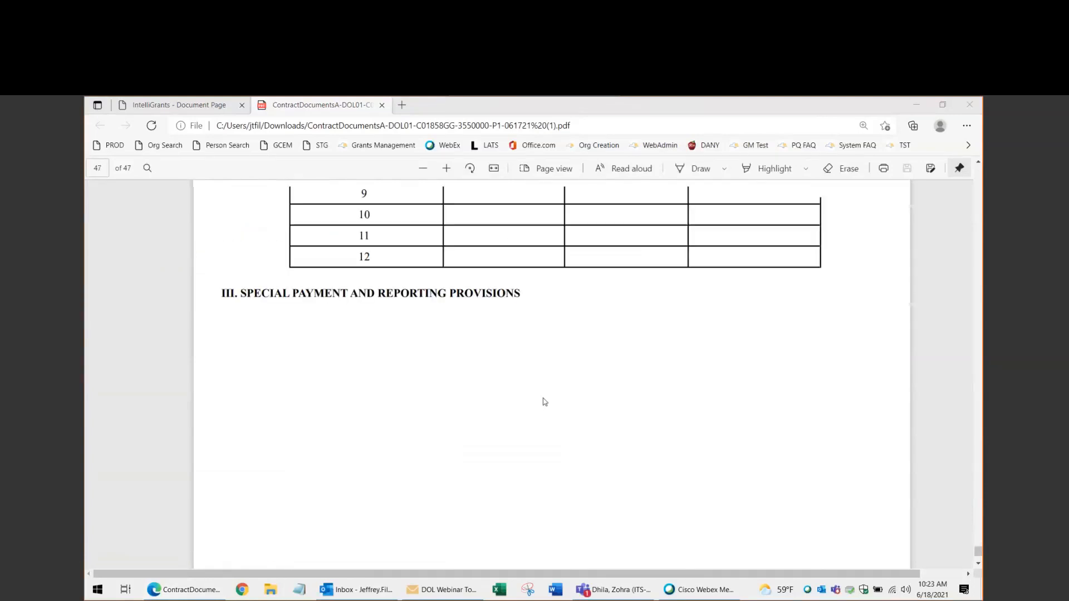
{"action": "scroll", "coordinate": [545, 402], "scroll_direction": "up", "scroll_amount": 1}
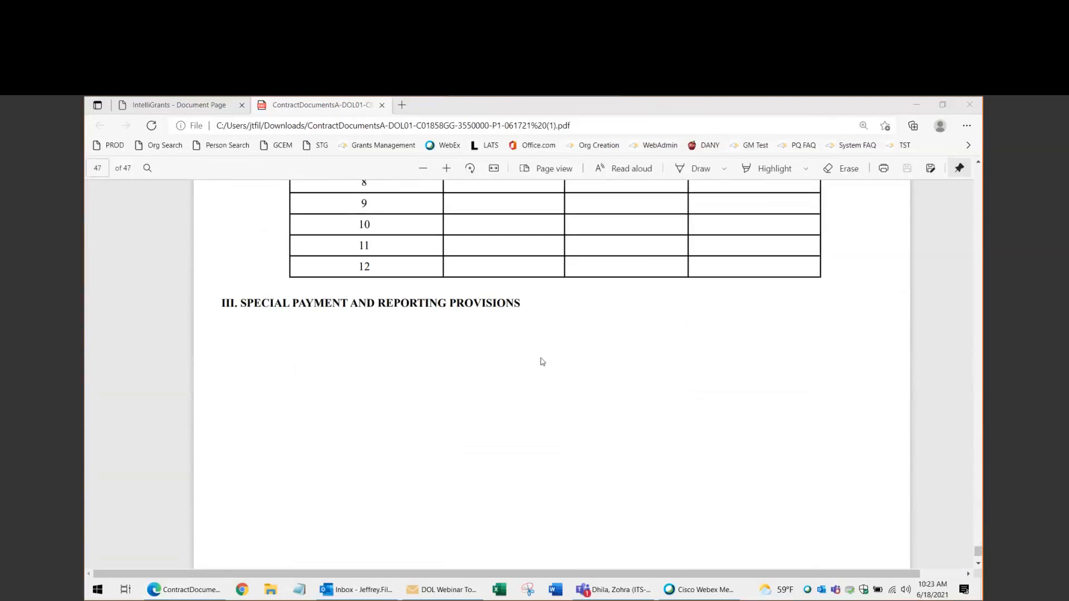
{"action": "left_click_drag", "start_coordinate": [524, 304], "coordinate": [223, 303]}
{"action": "left_click", "coordinate": [307, 368]}
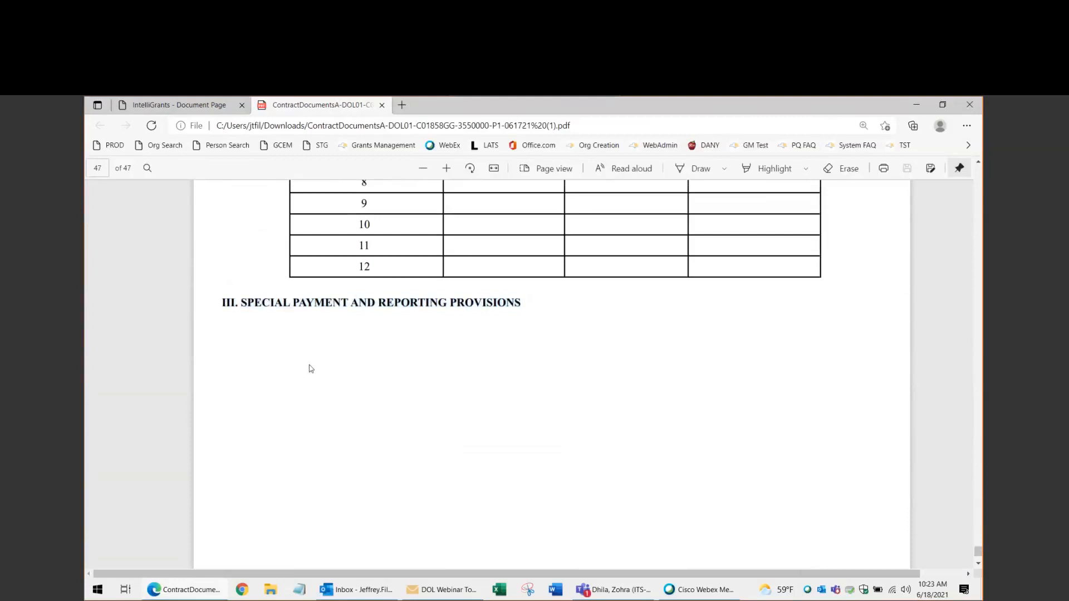
{"action": "scroll", "coordinate": [316, 370], "scroll_direction": "down", "scroll_amount": 1}
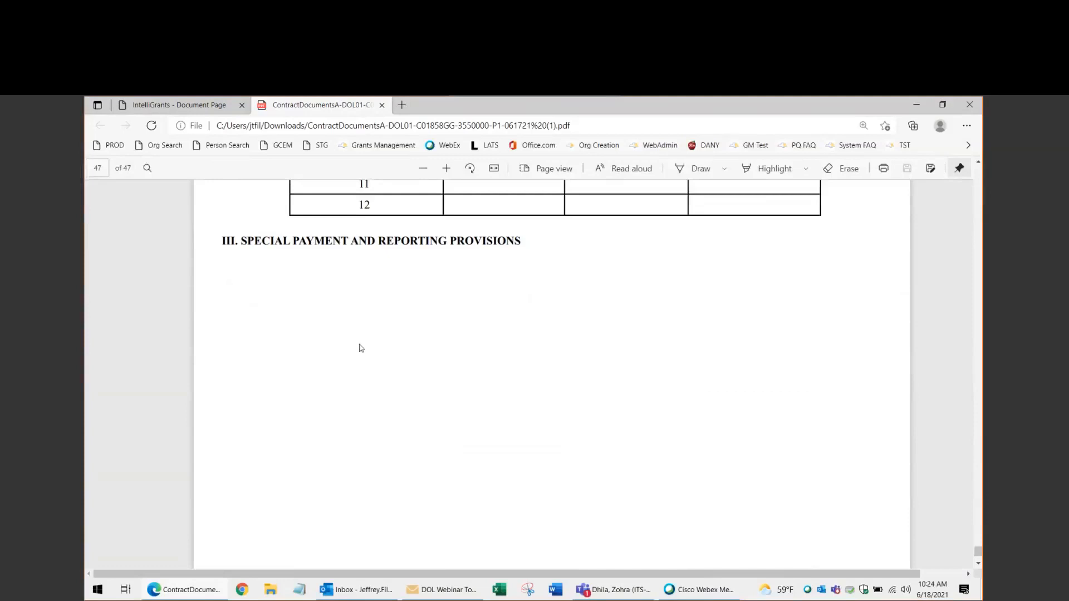
{"action": "scroll", "coordinate": [365, 357], "scroll_direction": "up", "scroll_amount": 6}
{"action": "scroll", "coordinate": [372, 352], "scroll_direction": "down", "scroll_amount": 1}
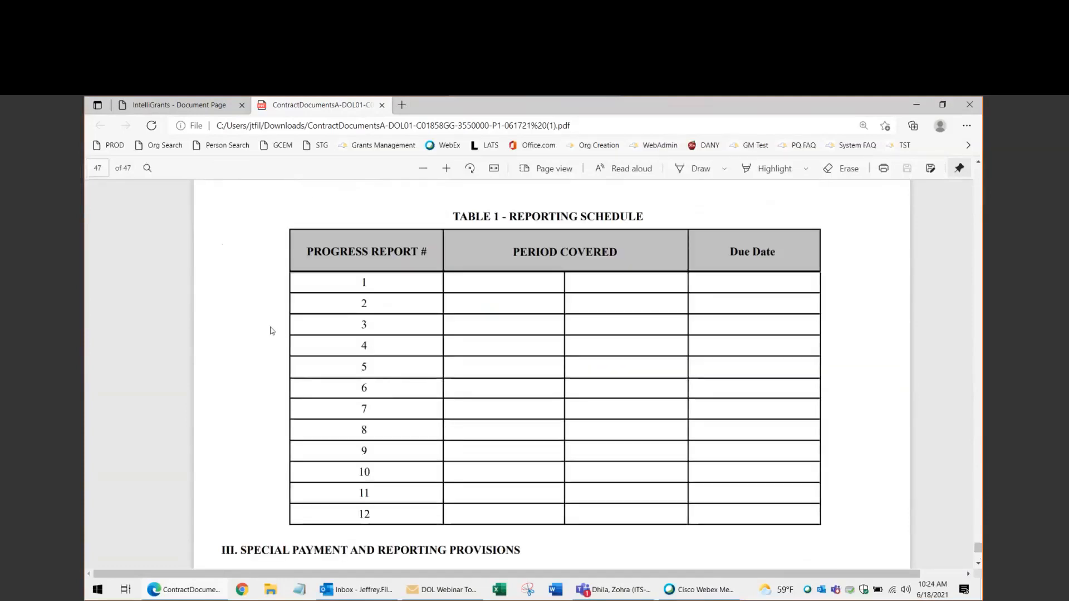
Return to the contract's main page in the Grants Gateway and initiate a payment from its related documents
{"action": "left_click", "coordinate": [176, 108]}
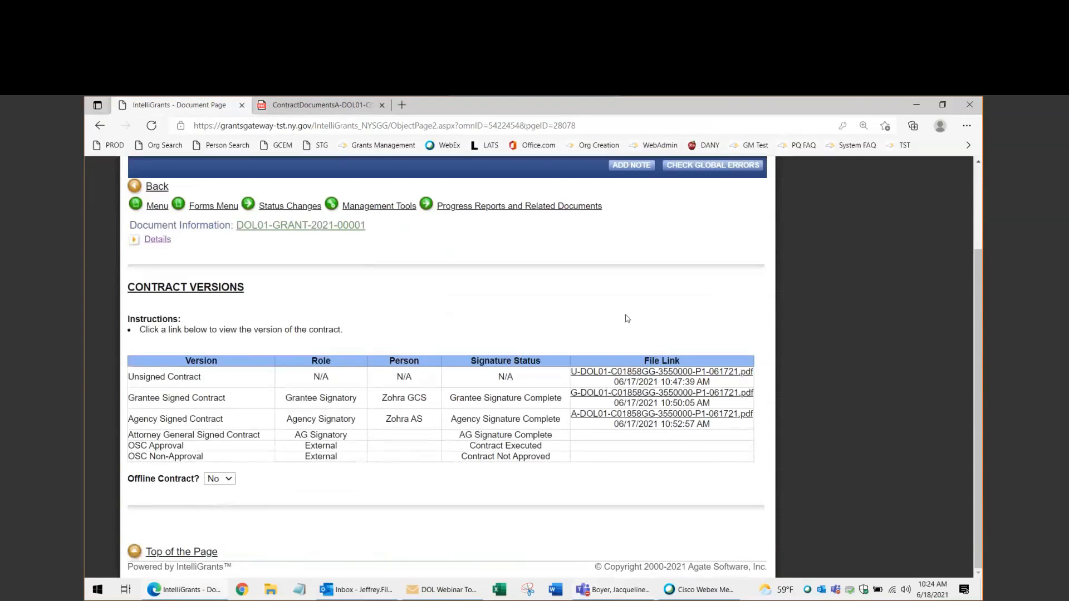
{"action": "scroll", "coordinate": [389, 359], "scroll_direction": "up", "scroll_amount": 2}
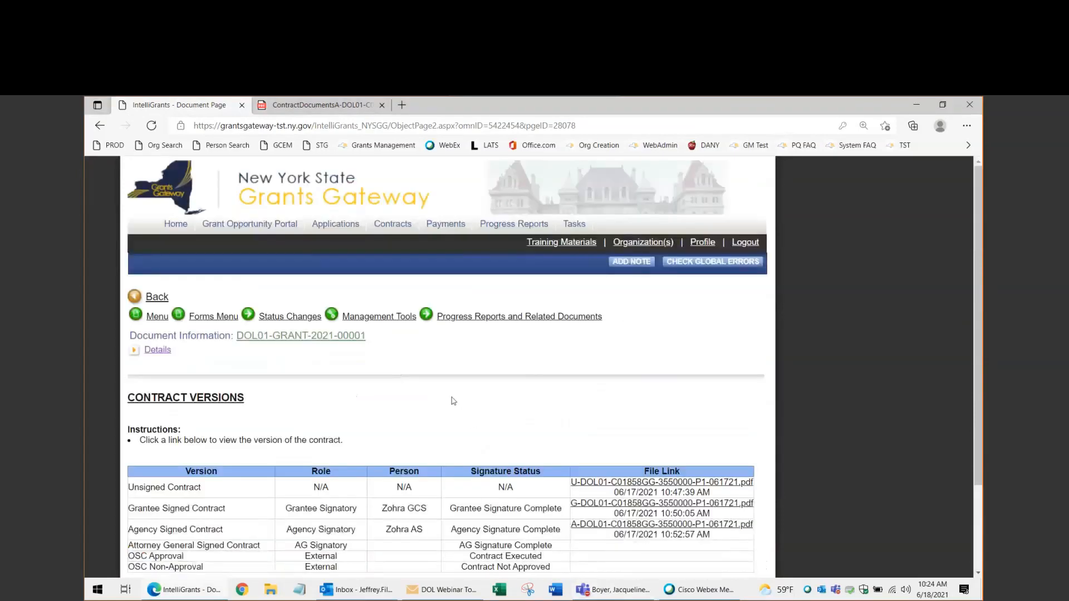
{"action": "left_click", "coordinate": [154, 319]}
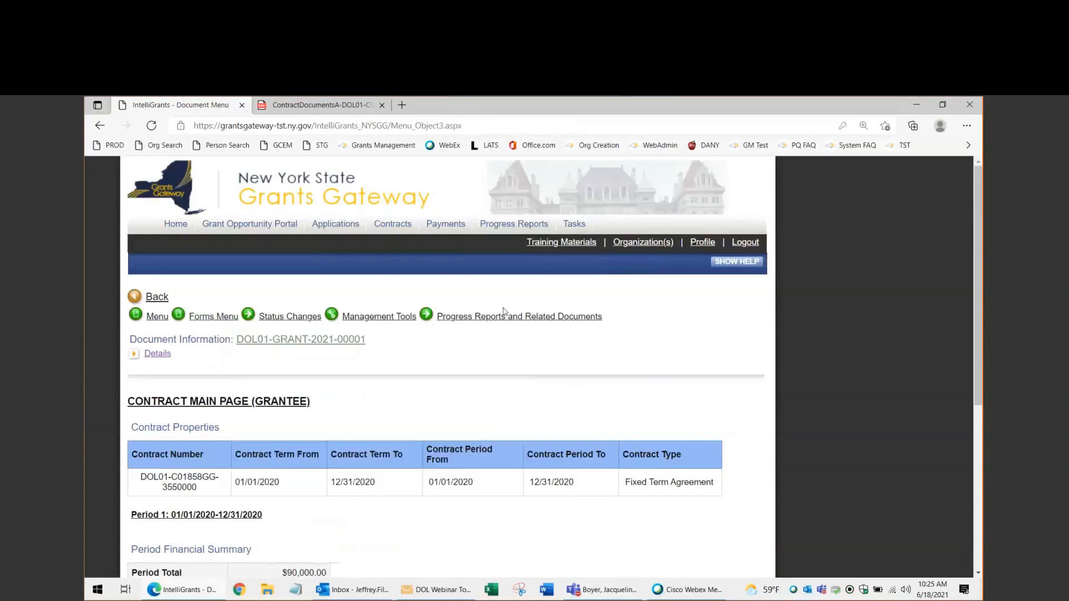
{"action": "mouse_move", "coordinate": [507, 315]}
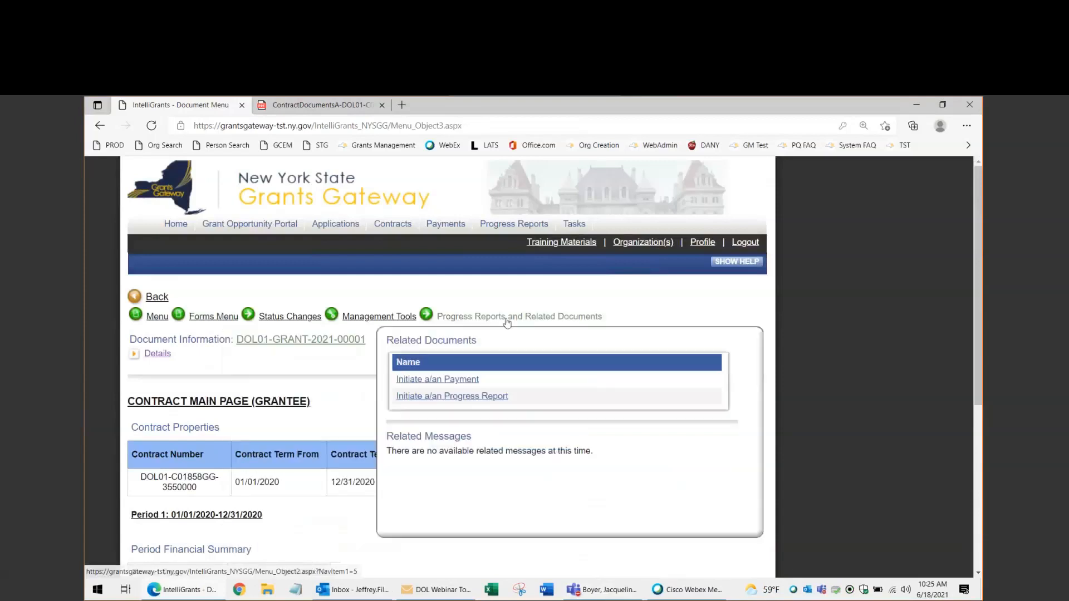
{"action": "left_click", "coordinate": [419, 381]}
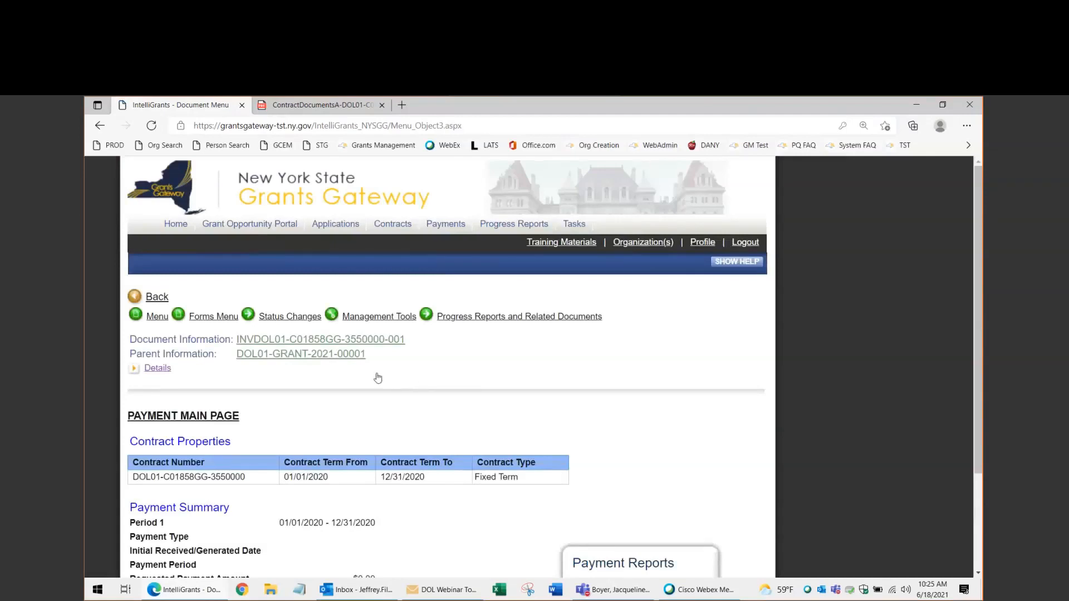
Examine the new payment's main page and highlight its document identifier in the Document Information line
{"action": "left_click_drag", "start_coordinate": [217, 416], "coordinate": [133, 293]}
{"action": "left_click", "coordinate": [281, 426]}
{"action": "left_click_drag", "start_coordinate": [401, 339], "coordinate": [238, 340]}
{"action": "left_click", "coordinate": [439, 362]}
{"action": "left_click_drag", "start_coordinate": [411, 338], "coordinate": [313, 334]}
{"action": "left_click", "coordinate": [224, 329]}
{"action": "left_click_drag", "start_coordinate": [236, 339], "coordinate": [406, 341]}
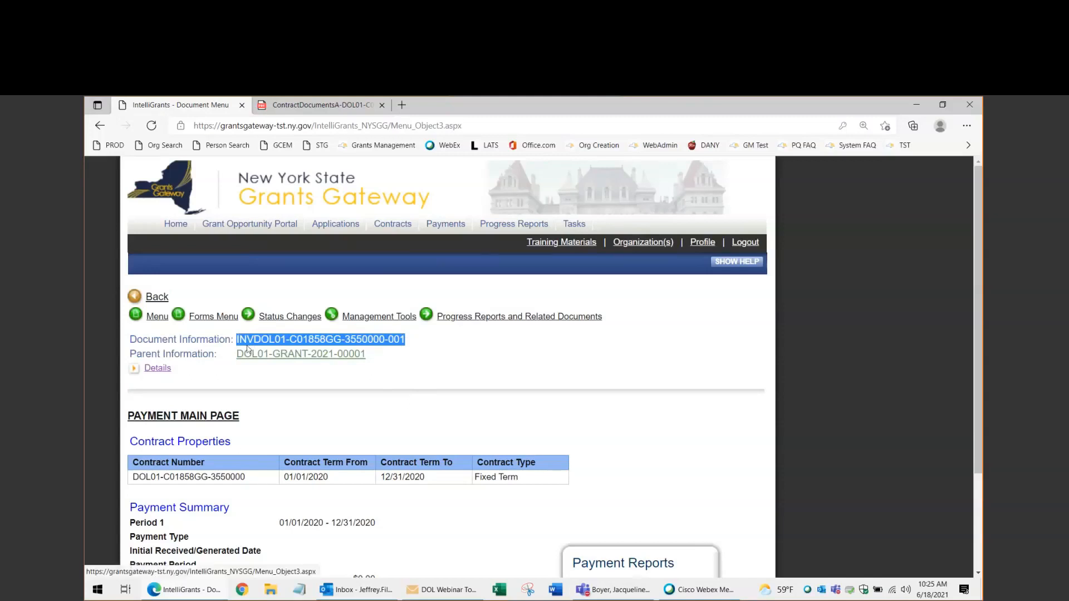
{"action": "left_click", "coordinate": [408, 346]}
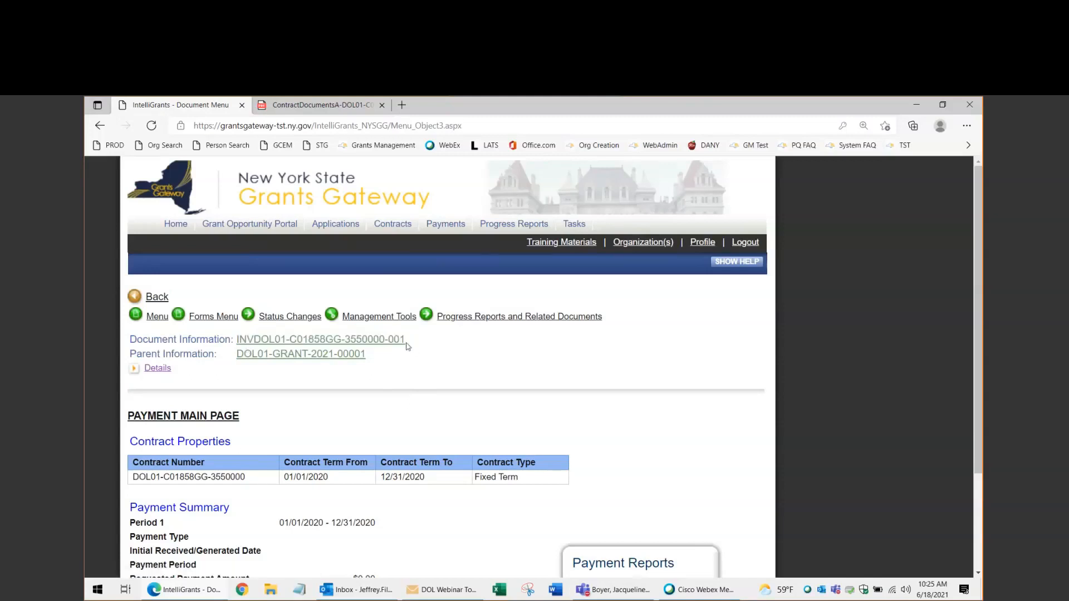
{"action": "left_click_drag", "start_coordinate": [406, 341], "coordinate": [388, 339]}
{"action": "left_click", "coordinate": [449, 362]}
{"action": "scroll", "coordinate": [605, 427], "scroll_direction": "down", "scroll_amount": 1}
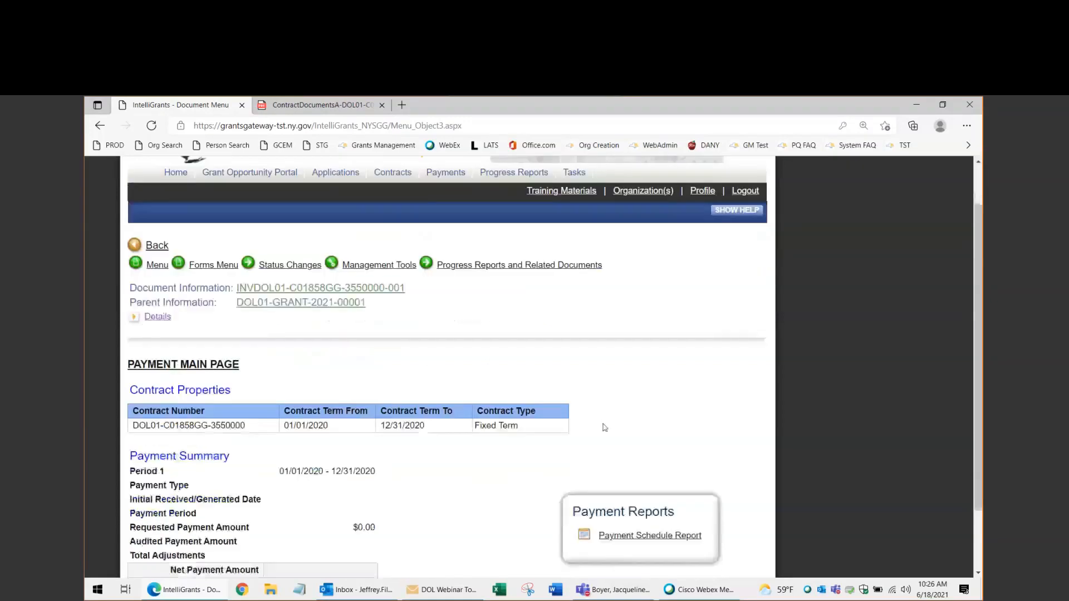
{"action": "scroll", "coordinate": [423, 408], "scroll_direction": "up", "scroll_amount": 1}
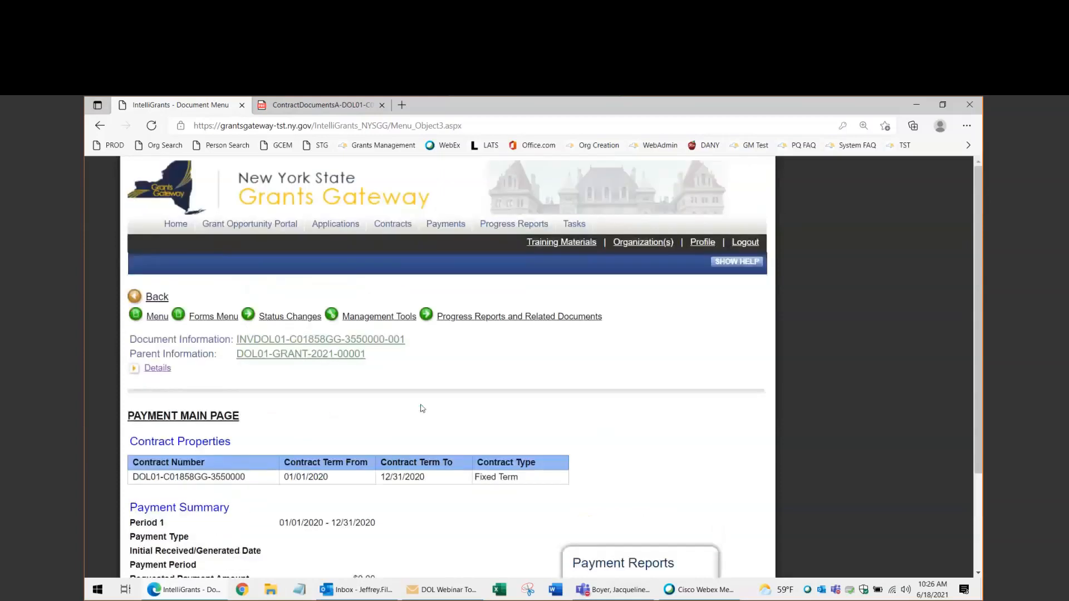
Open the payment's Payment Properties form and set the payment type to Advance
{"action": "left_click", "coordinate": [200, 317]}
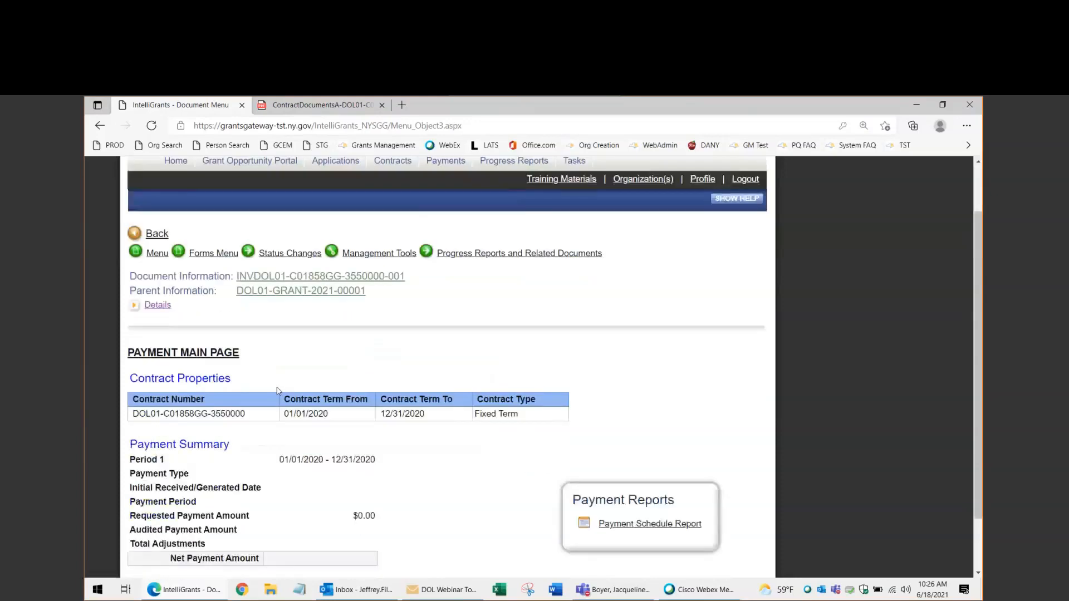
{"action": "mouse_move", "coordinate": [222, 328]}
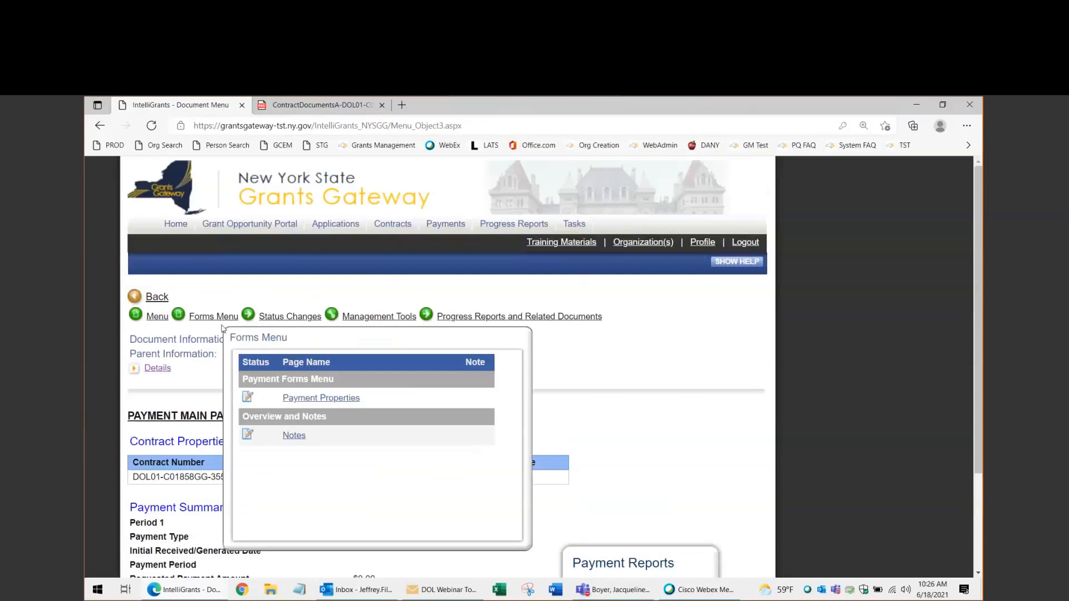
{"action": "left_click", "coordinate": [207, 320]}
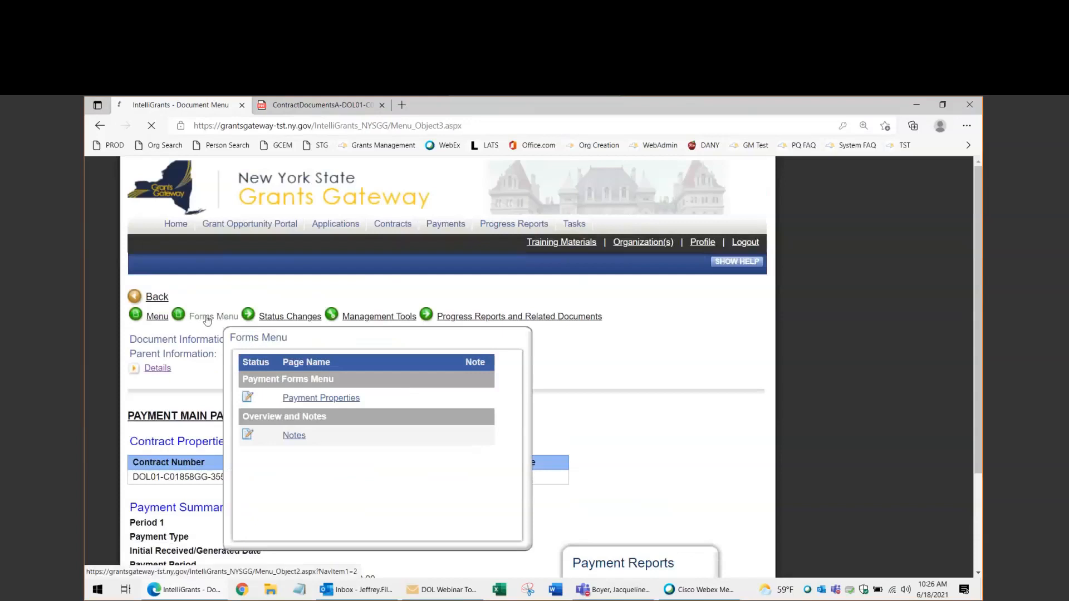
{"action": "scroll", "coordinate": [358, 404], "scroll_direction": "down", "scroll_amount": 3}
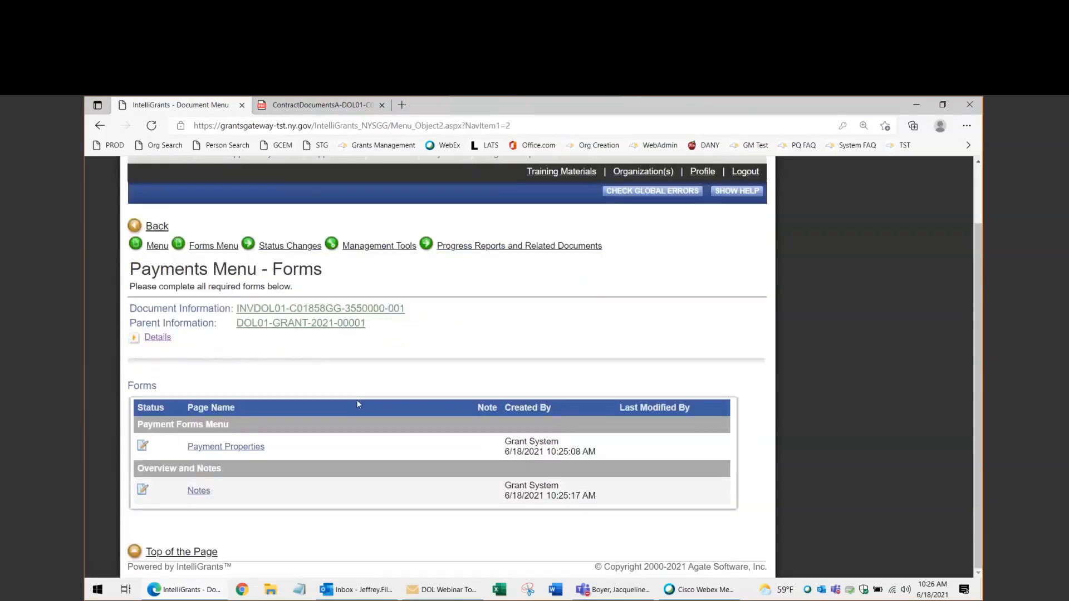
{"action": "left_click", "coordinate": [241, 451]}
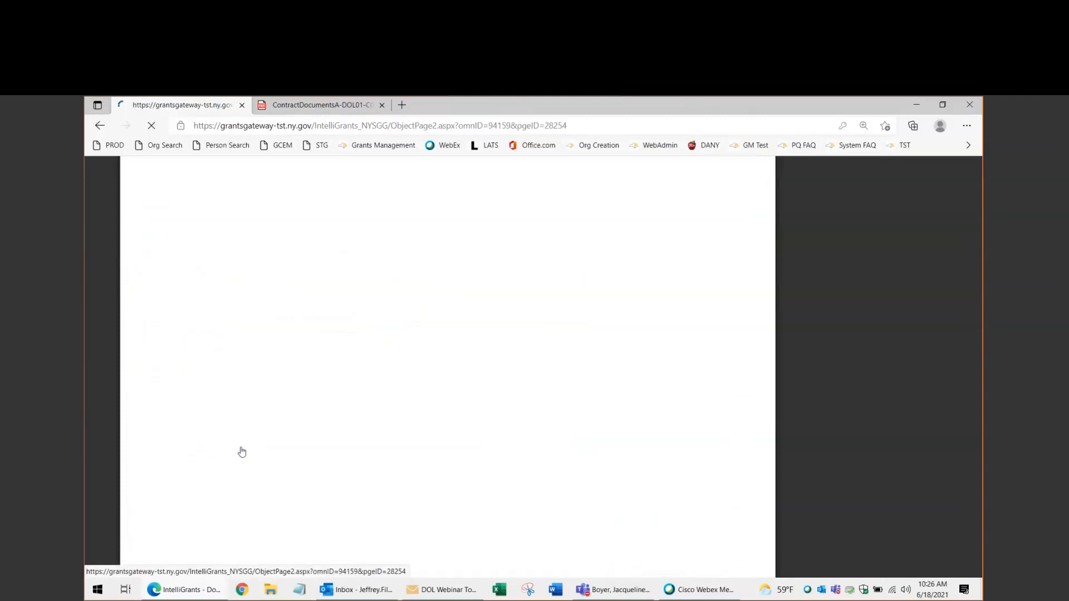
{"action": "scroll", "coordinate": [308, 446], "scroll_direction": "down", "scroll_amount": 4}
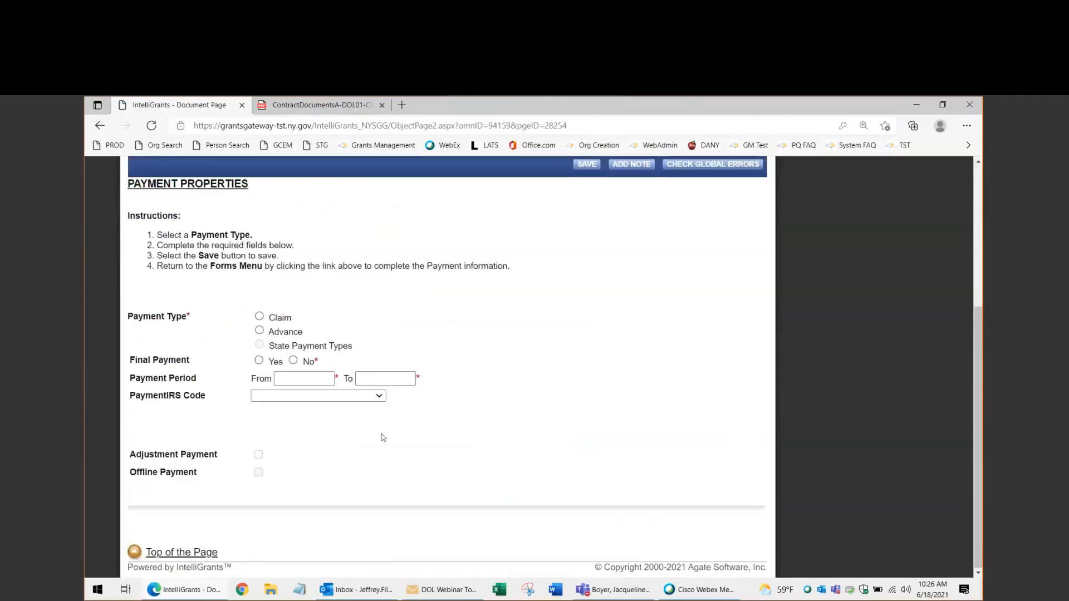
{"action": "left_click", "coordinate": [260, 317]}
{"action": "left_click", "coordinate": [261, 332]}
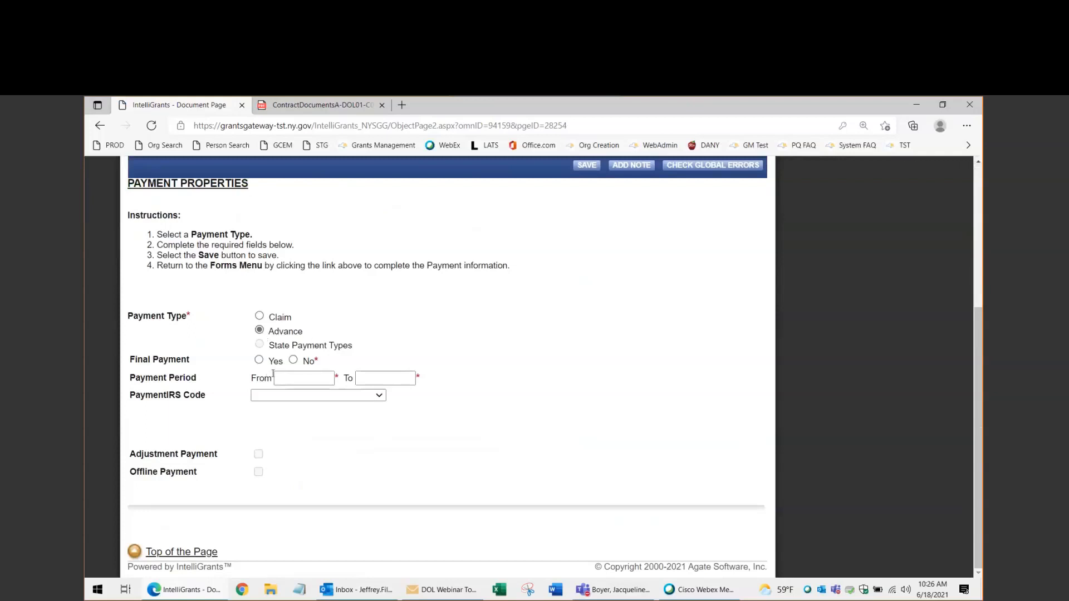
Expand the payment's details and check its period date
{"action": "scroll", "coordinate": [273, 374], "scroll_direction": "up", "scroll_amount": 5}
{"action": "left_click", "coordinate": [157, 327]}
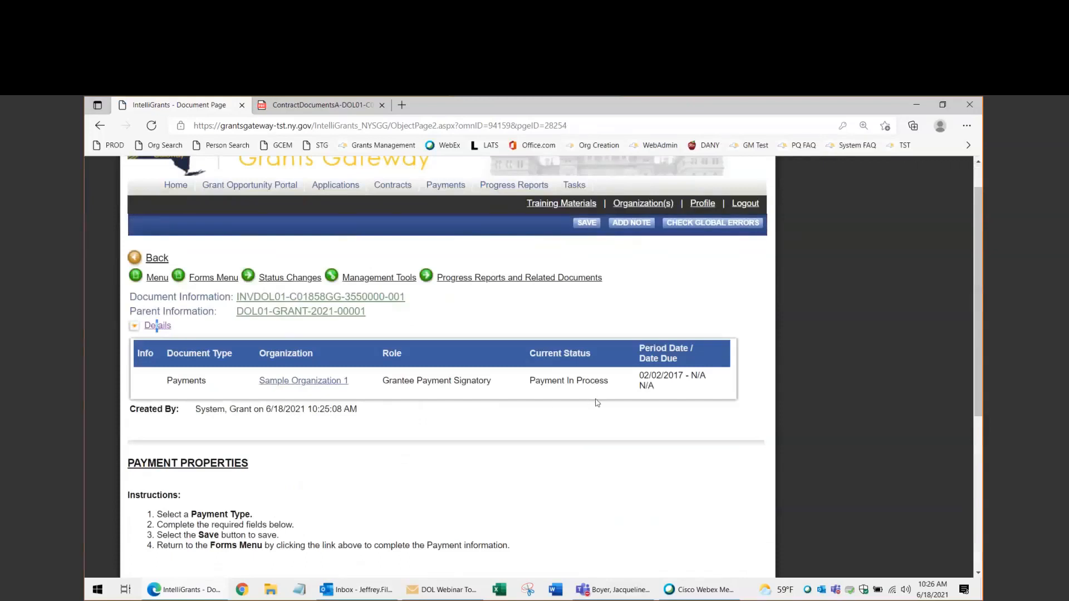
{"action": "scroll", "coordinate": [597, 402], "scroll_direction": "down", "scroll_amount": 5}
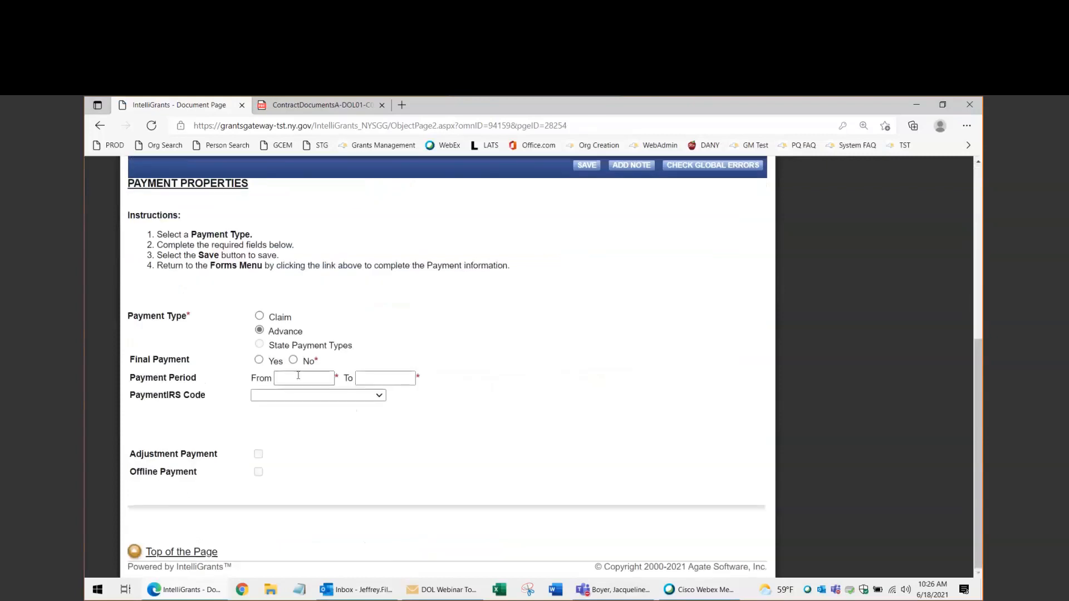
Enter a payment period from 02/02/2017 to 04/30/2017
{"action": "left_click", "coordinate": [303, 378]}
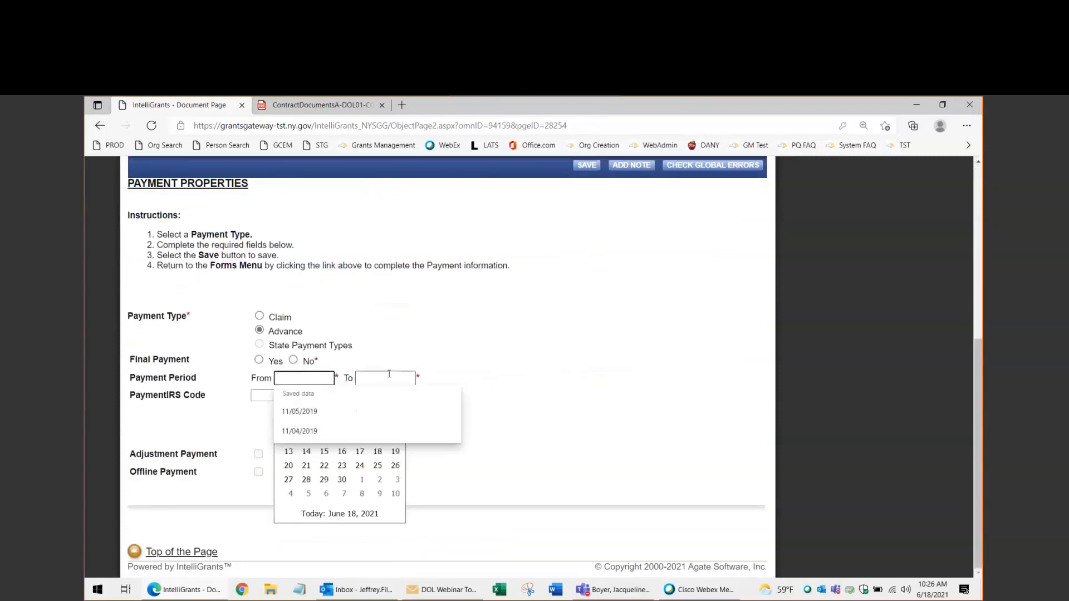
{"action": "type", "text": "2/"}
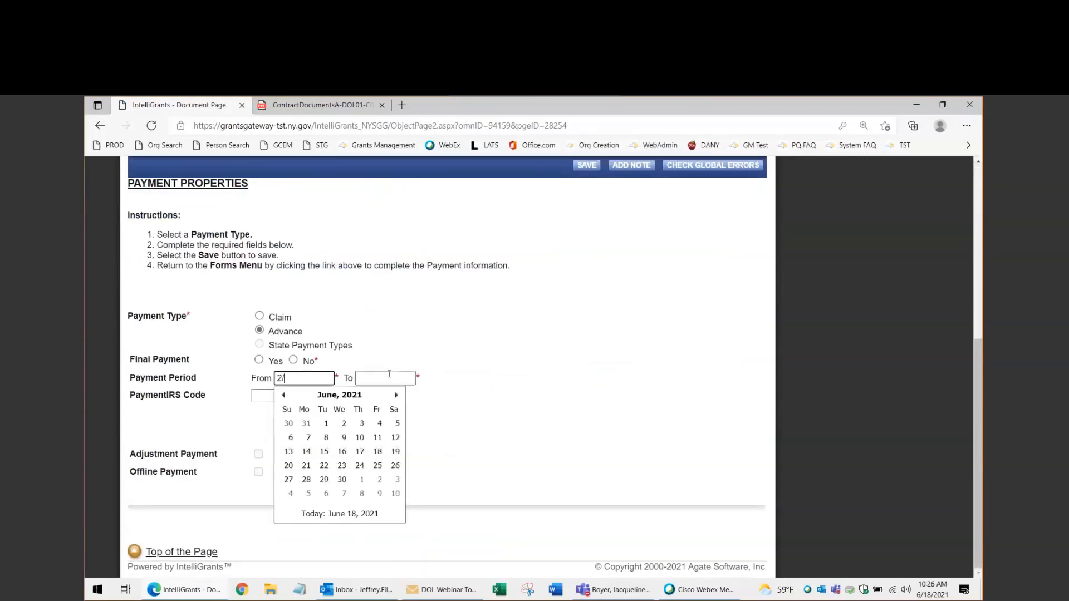
{"action": "type", "text": "02/2017"}
{"action": "left_click", "coordinate": [390, 379]}
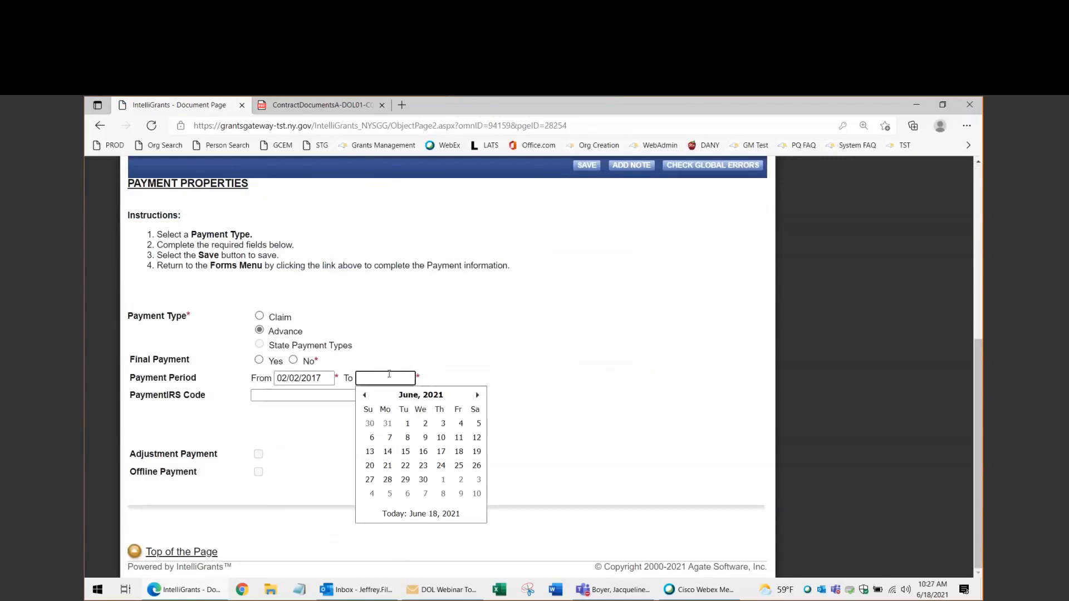
{"action": "type", "text": "4/"}
{"action": "key", "text": "BackSpace"}
{"action": "type", "text": "31/2017"}
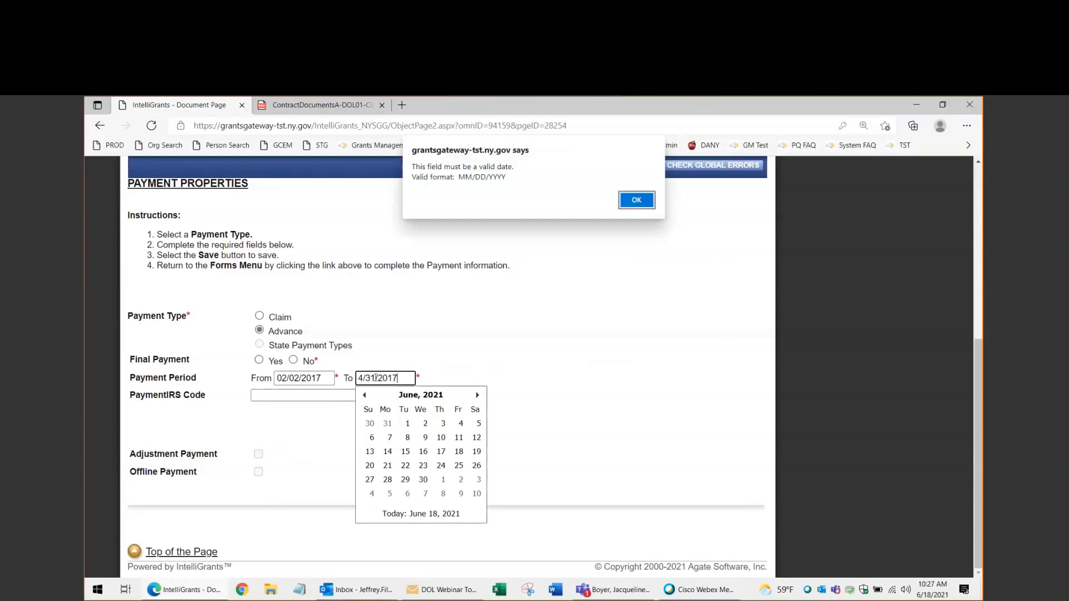
{"action": "key", "text": "Return"}
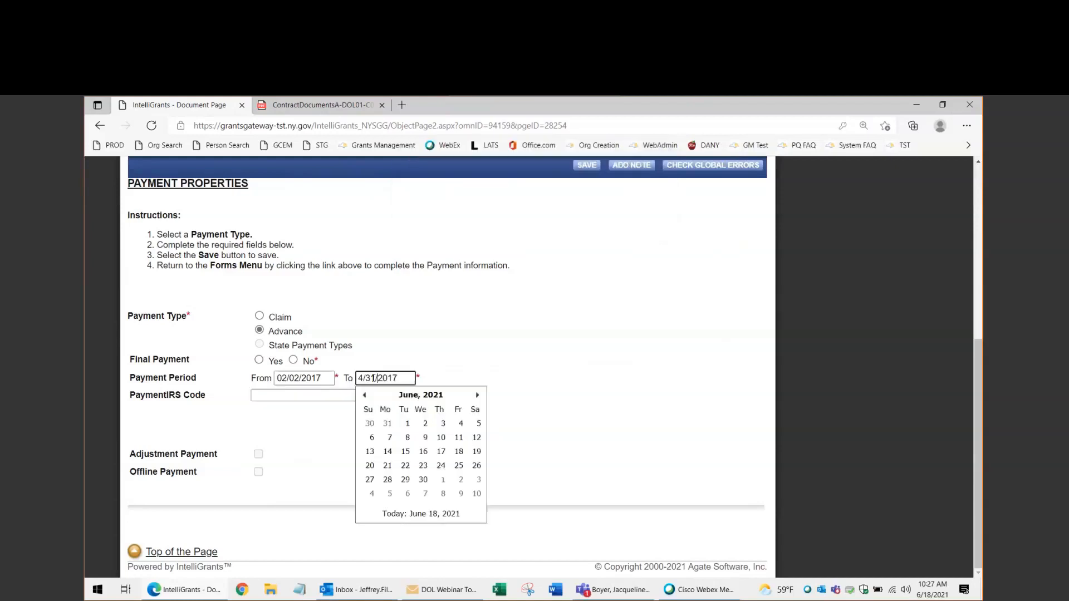
{"action": "key", "text": "Delete"}
{"action": "type", "text": "0"}
{"action": "left_click", "coordinate": [470, 363]}
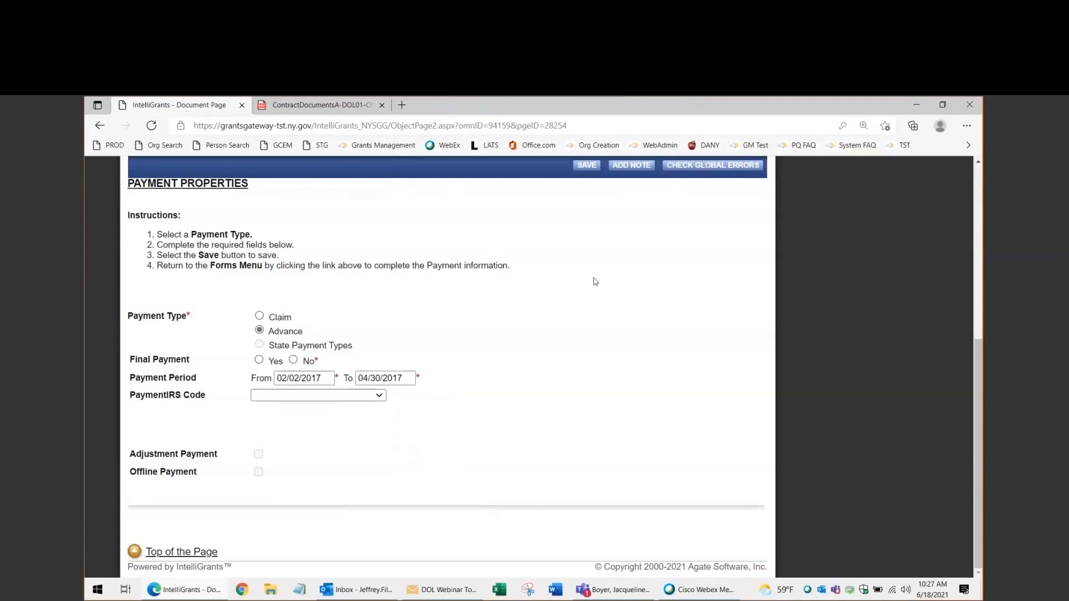
Set the payment period from 01/01/2020 to 12/31/2020 and save the Payment Properties form
{"action": "left_click", "coordinate": [322, 377]}
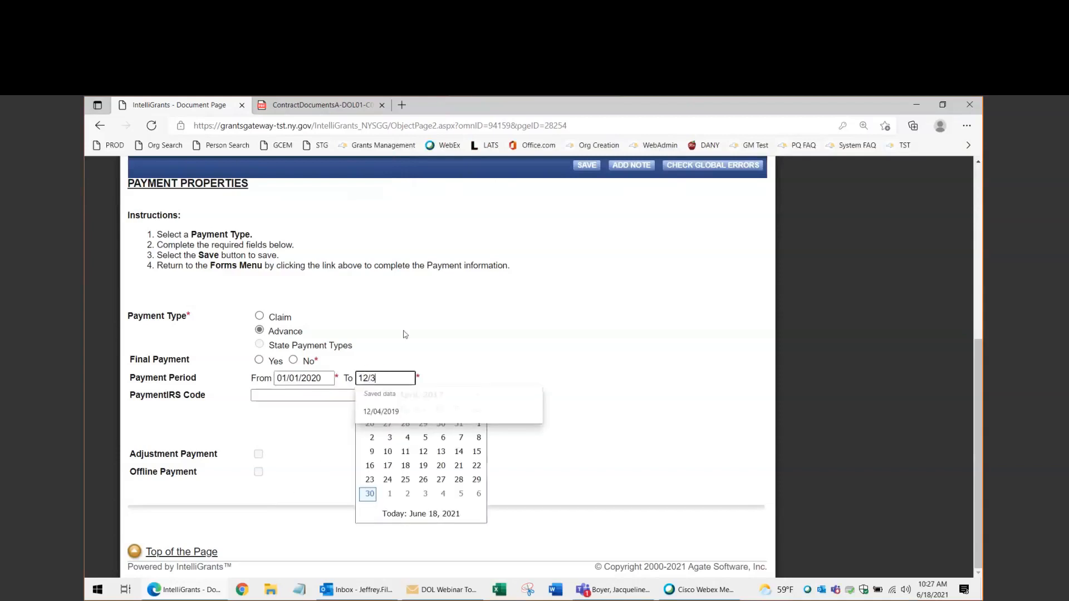
{"action": "type", "text": "1/2020"}
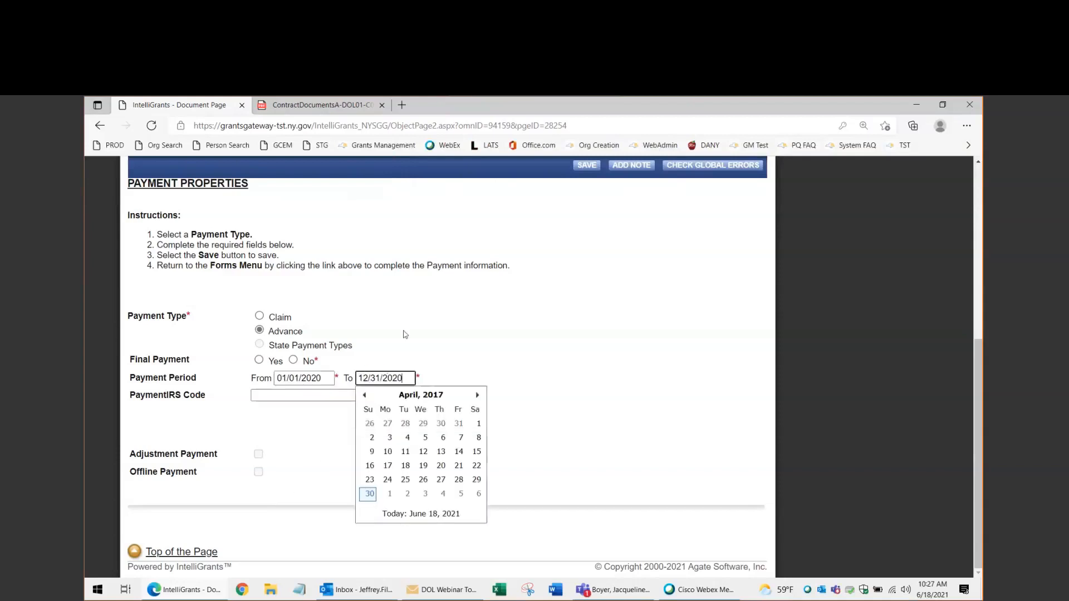
{"action": "key", "text": "Tab"}
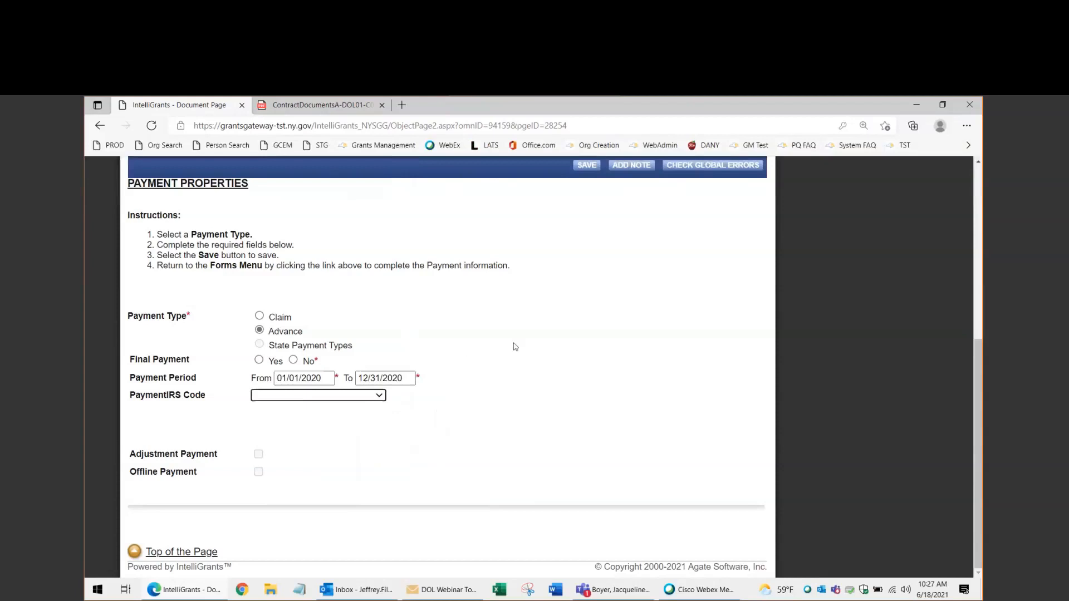
{"action": "left_click", "coordinate": [515, 346]}
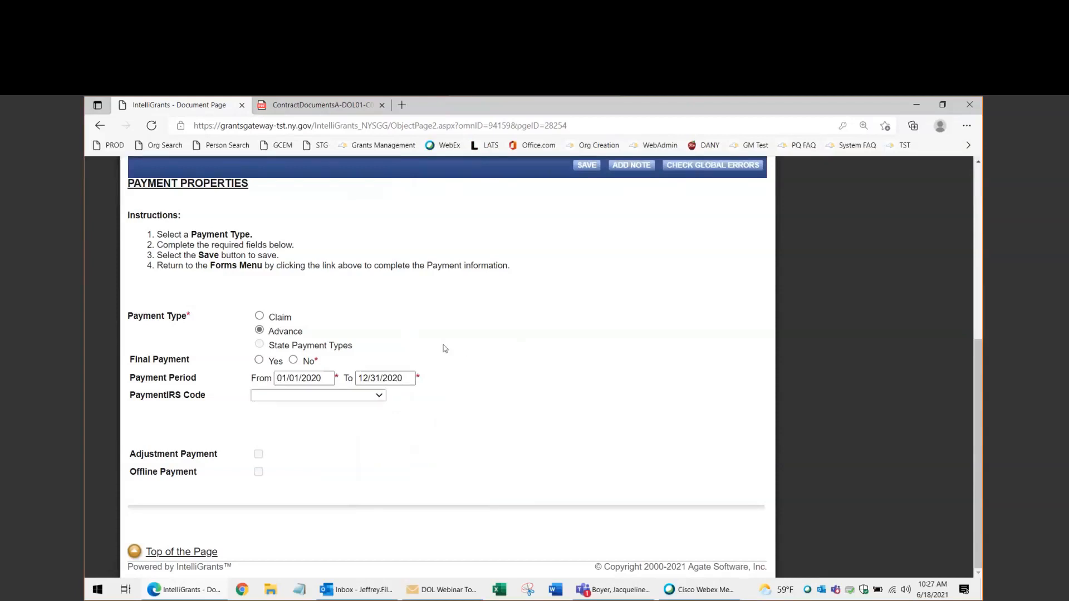
{"action": "left_click", "coordinate": [582, 166]}
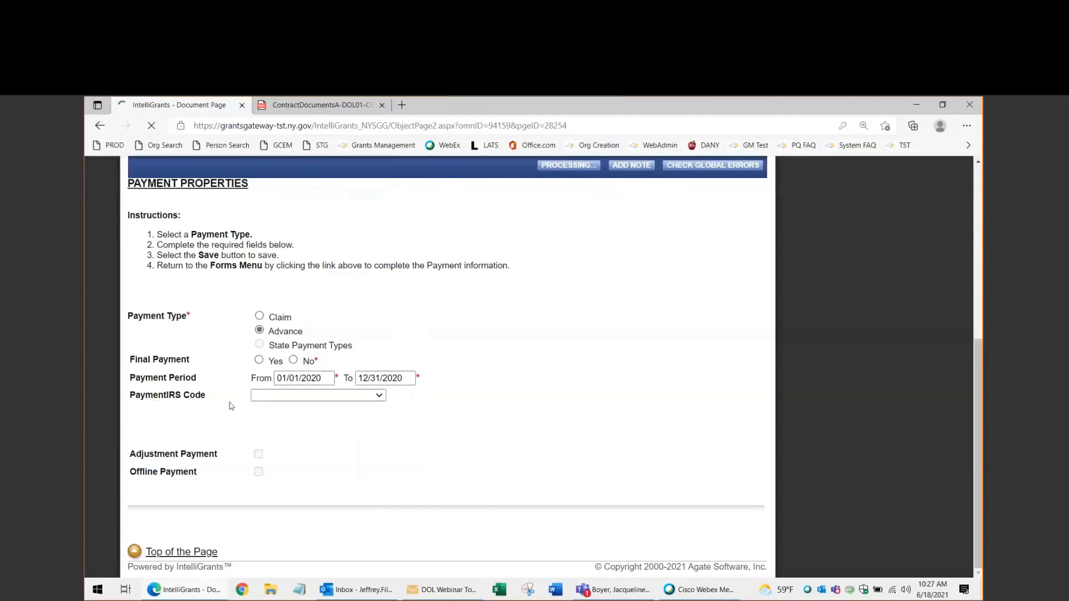
Set Final Payment to No and save the Payment Properties form again
{"action": "left_click", "coordinate": [315, 395]}
{"action": "left_click", "coordinate": [517, 415]}
{"action": "scroll", "coordinate": [368, 446], "scroll_direction": "down", "scroll_amount": 5}
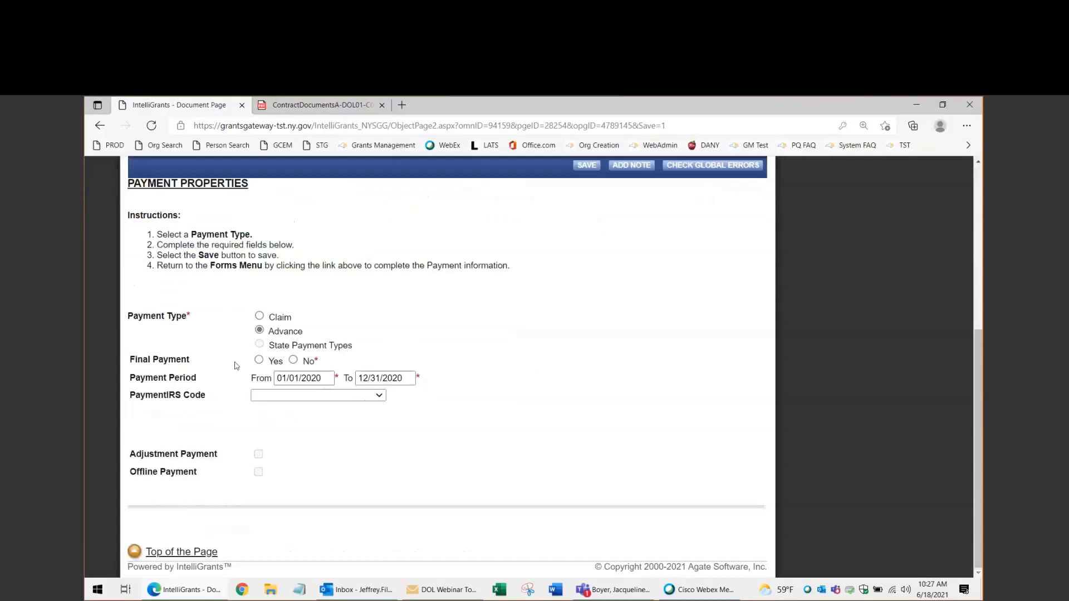
{"action": "left_click", "coordinate": [294, 361]}
{"action": "left_click", "coordinate": [588, 167]}
{"action": "scroll", "coordinate": [477, 420], "scroll_direction": "up", "scroll_amount": 5}
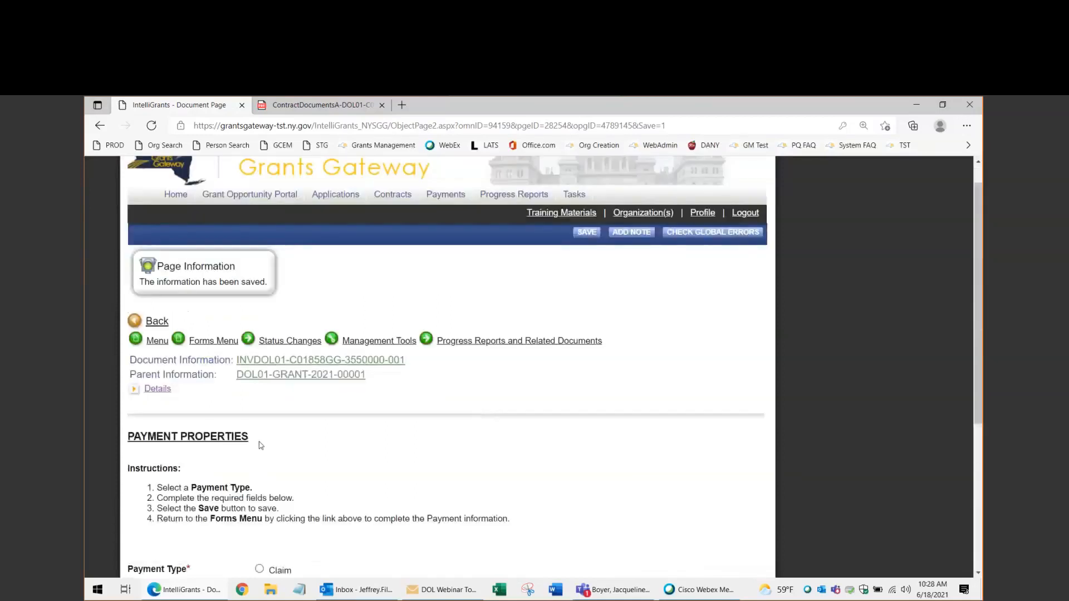
Return to the payment's forms list, look over the added forms and open the Advance Request form
{"action": "left_click", "coordinate": [210, 341]}
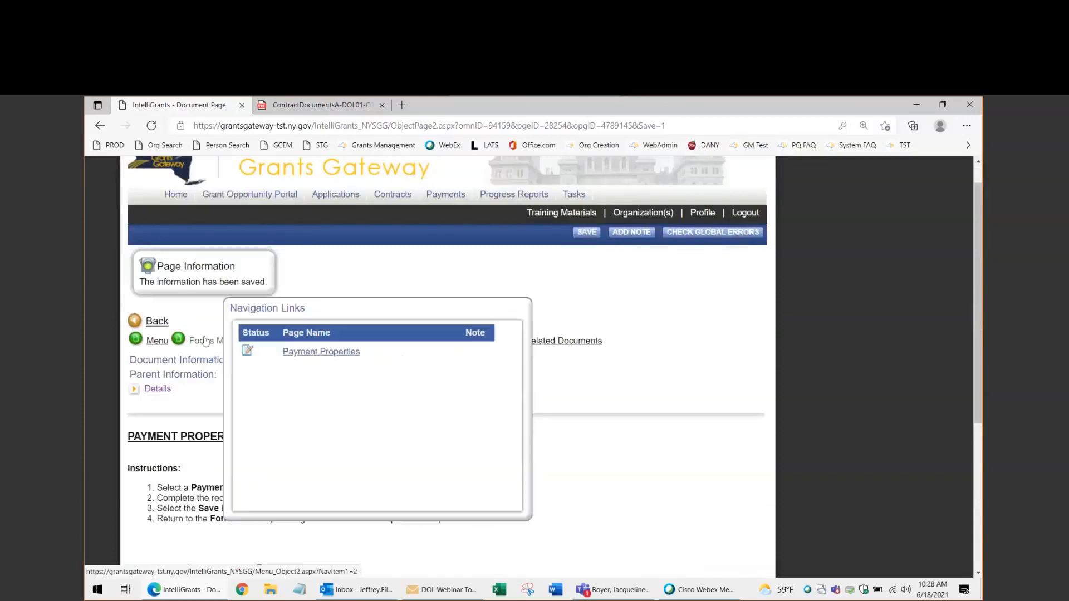
{"action": "left_click", "coordinate": [202, 345]}
{"action": "scroll", "coordinate": [544, 454], "scroll_direction": "down", "scroll_amount": 3}
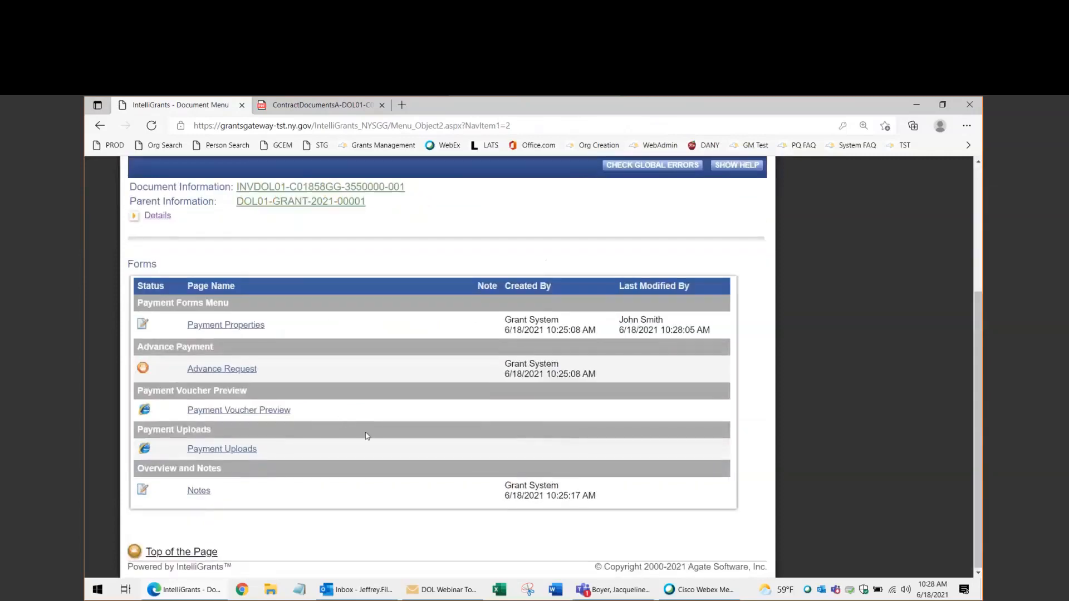
{"action": "scroll", "coordinate": [370, 436], "scroll_direction": "up", "scroll_amount": 1}
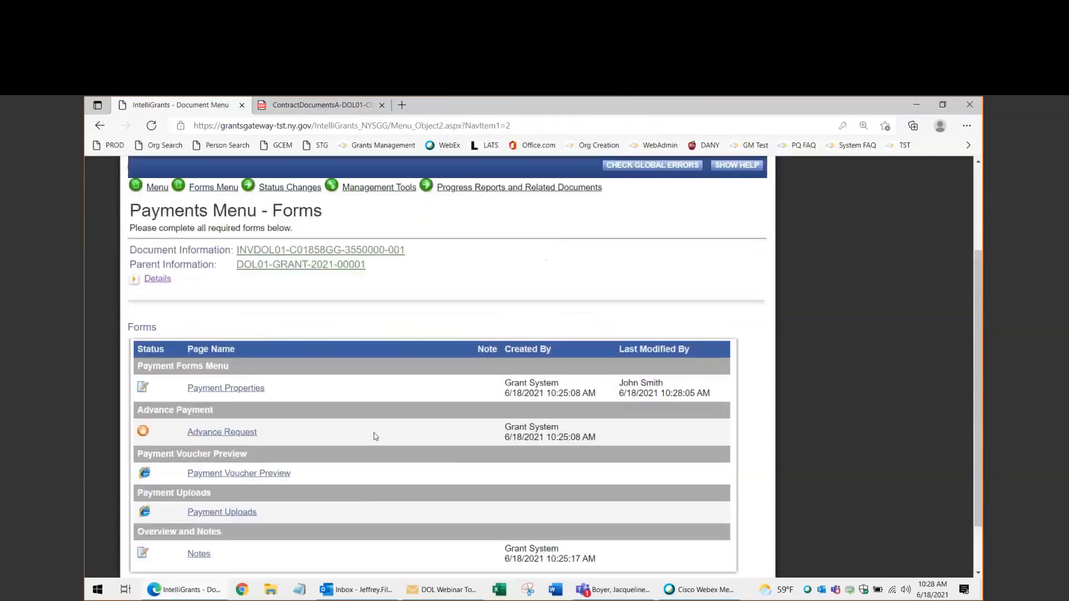
{"action": "scroll", "coordinate": [376, 436], "scroll_direction": "down", "scroll_amount": 1}
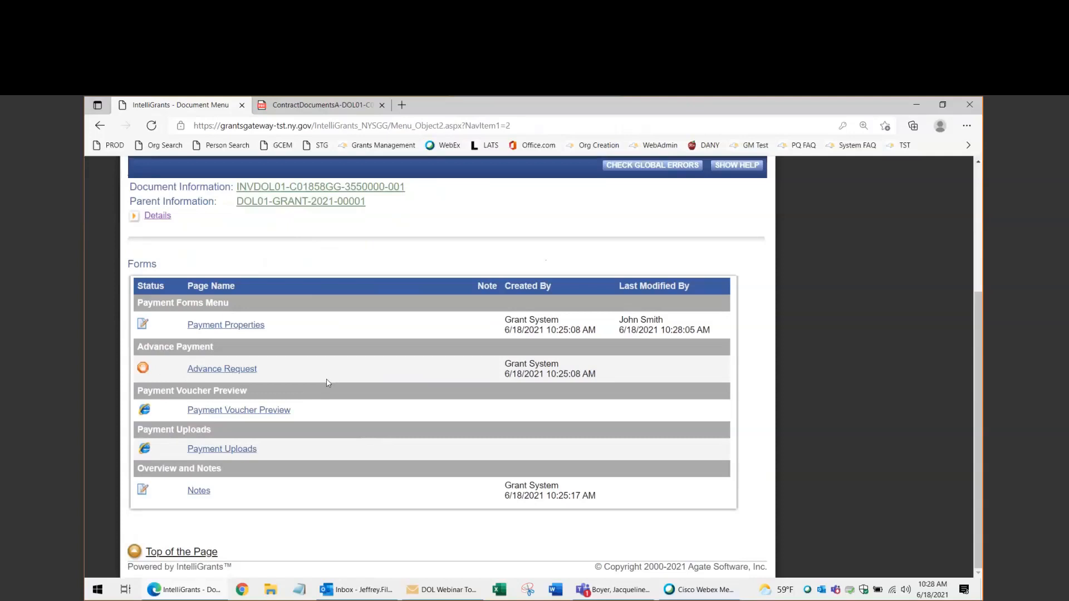
{"action": "left_click", "coordinate": [231, 370]}
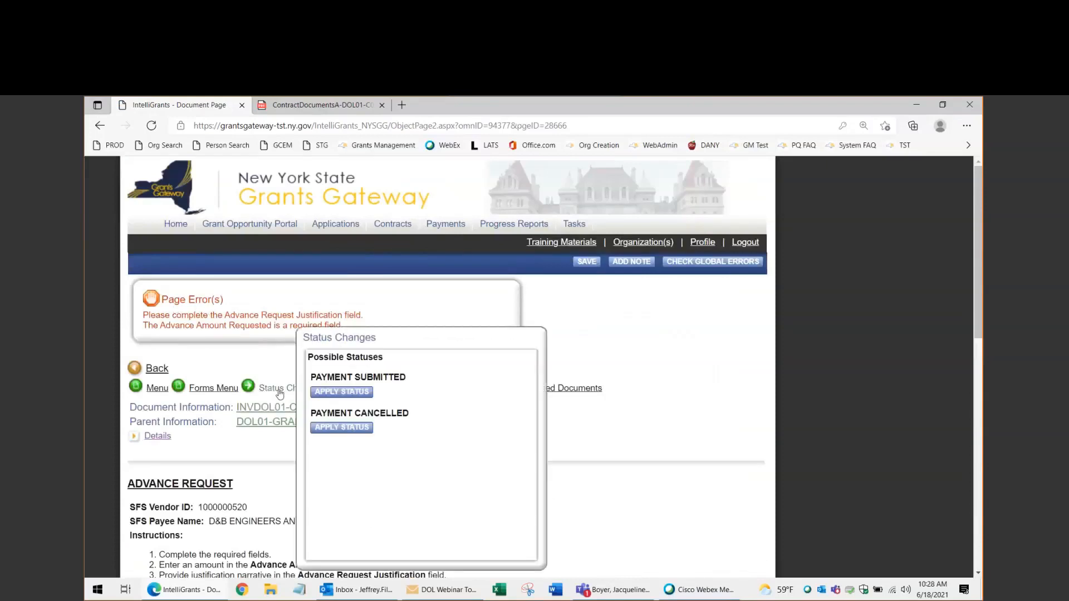
Highlight the advance percentage and period total on the Advance Request, and set the Advance Amount Requested to 22,500
{"action": "mouse_move", "coordinate": [501, 388]}
{"action": "scroll", "coordinate": [803, 377], "scroll_direction": "down", "scroll_amount": 4}
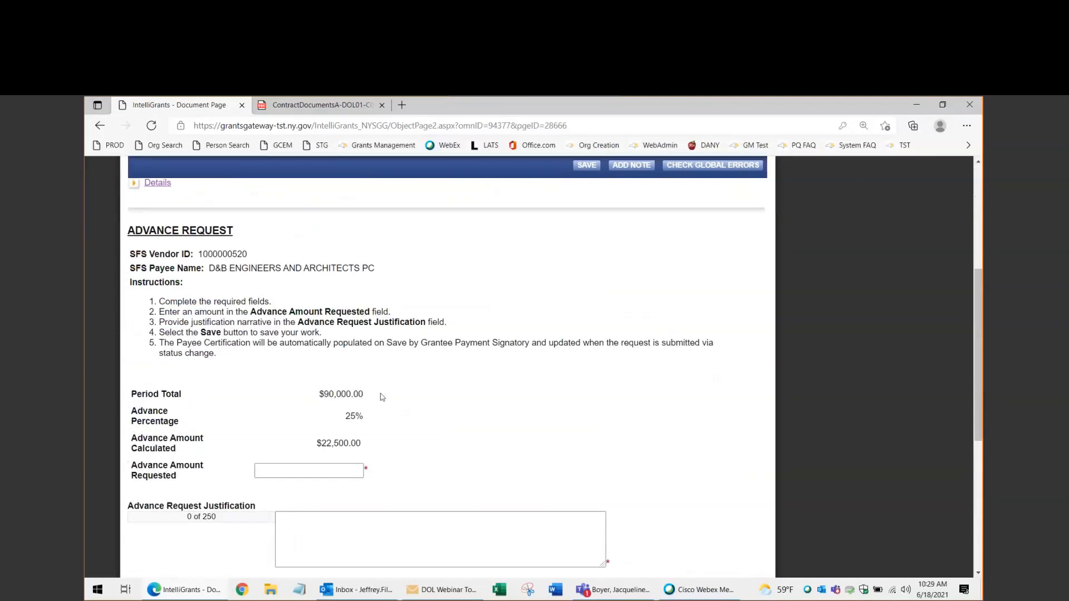
{"action": "left_click_drag", "start_coordinate": [344, 419], "coordinate": [364, 416]}
{"action": "left_click", "coordinate": [491, 416]}
{"action": "left_click_drag", "start_coordinate": [325, 395], "coordinate": [358, 396]}
{"action": "left_click", "coordinate": [331, 442]}
{"action": "left_click", "coordinate": [314, 471]}
{"action": "type", "text": "2"}
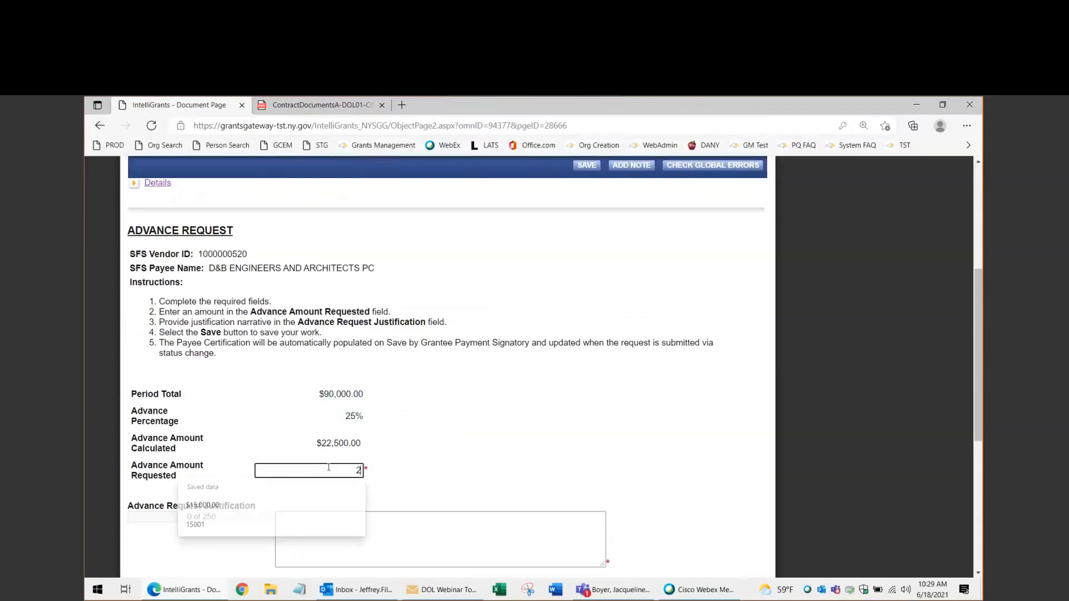
{"action": "type", "text": "2,500"}
{"action": "key", "text": "Tab"}
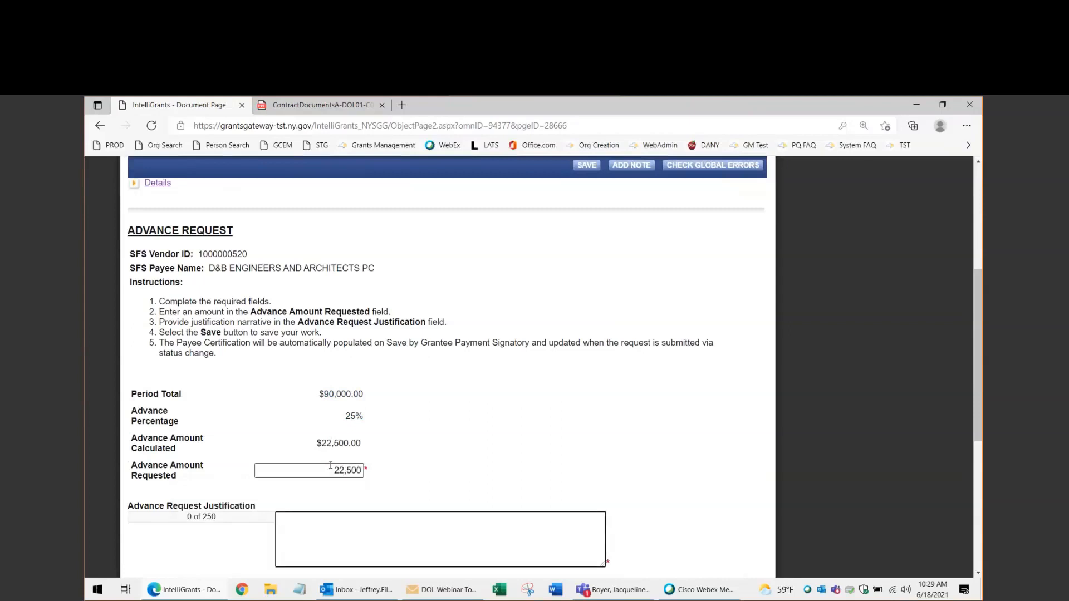
{"action": "scroll", "coordinate": [334, 465], "scroll_direction": "down", "scroll_amount": 3}
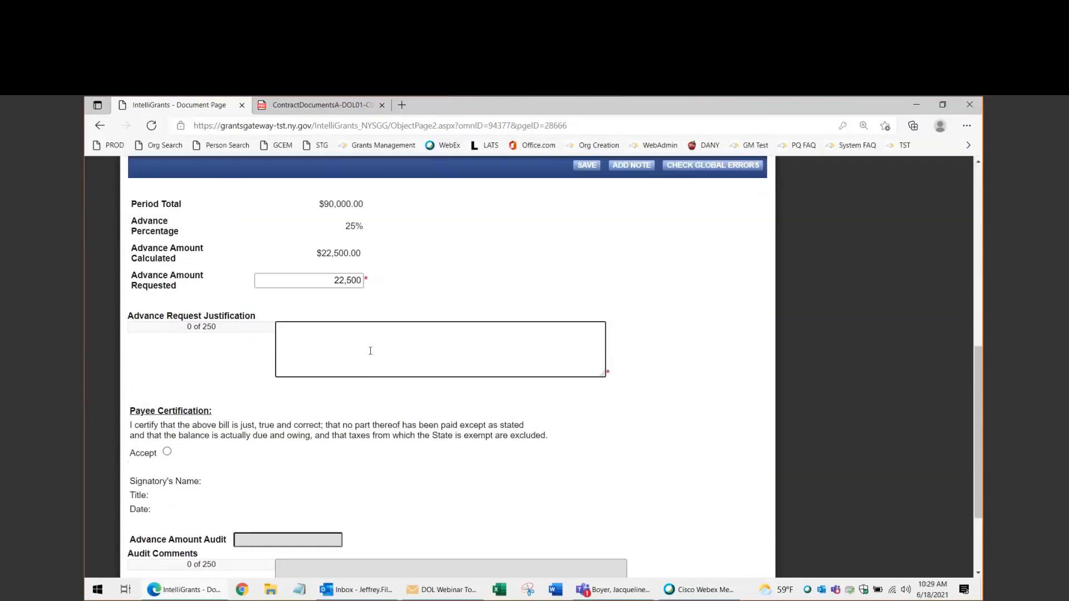
Enter "Per contract details" as the Advance Request Justification, save the form and accept the Payee Certification
{"action": "type", "text": "Per contract details"}
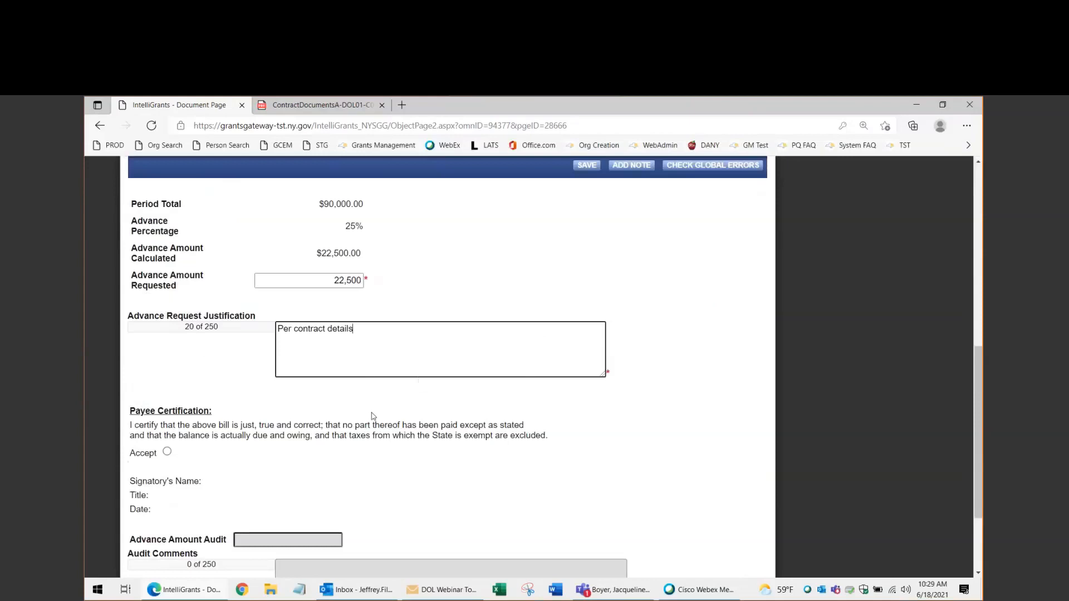
{"action": "left_click", "coordinate": [585, 166]}
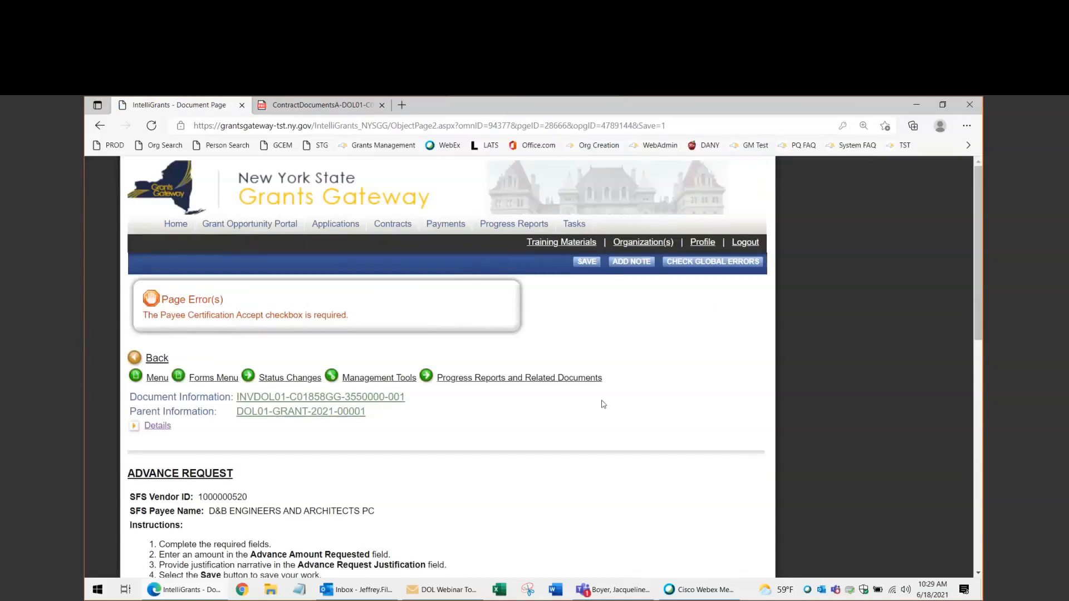
{"action": "scroll", "coordinate": [577, 409], "scroll_direction": "down", "scroll_amount": 8}
{"action": "scroll", "coordinate": [577, 409], "scroll_direction": "down", "scroll_amount": 1}
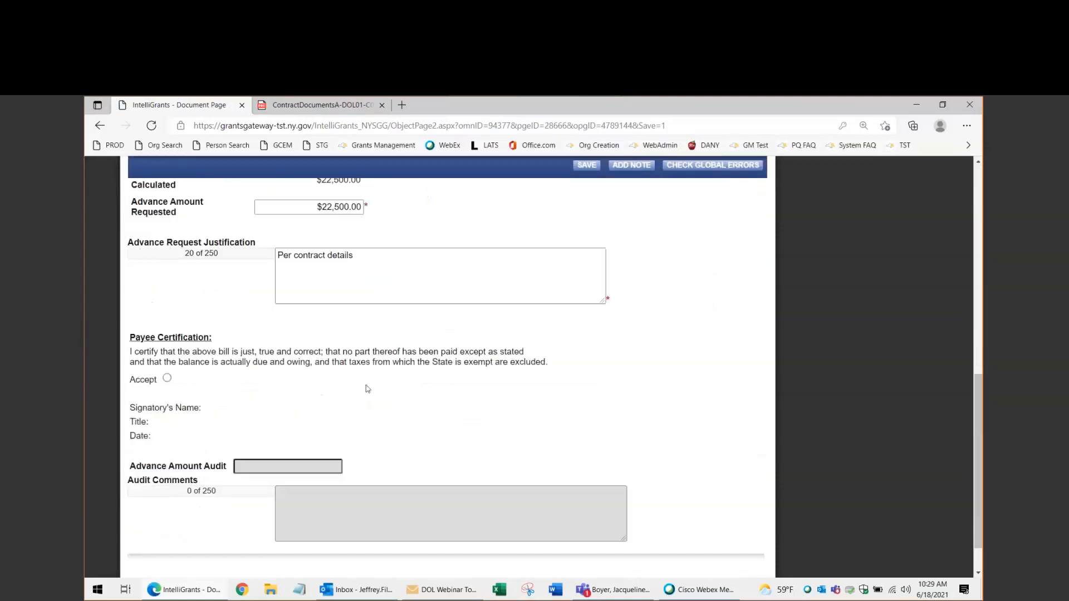
{"action": "left_click", "coordinate": [168, 379]}
Try saving the Advance Request with an Advance Amount Requested of 23000, and highlight that amount on the form
{"action": "scroll", "coordinate": [312, 409], "scroll_direction": "up", "scroll_amount": 1}
{"action": "scroll", "coordinate": [320, 413], "scroll_direction": "up", "scroll_amount": 2}
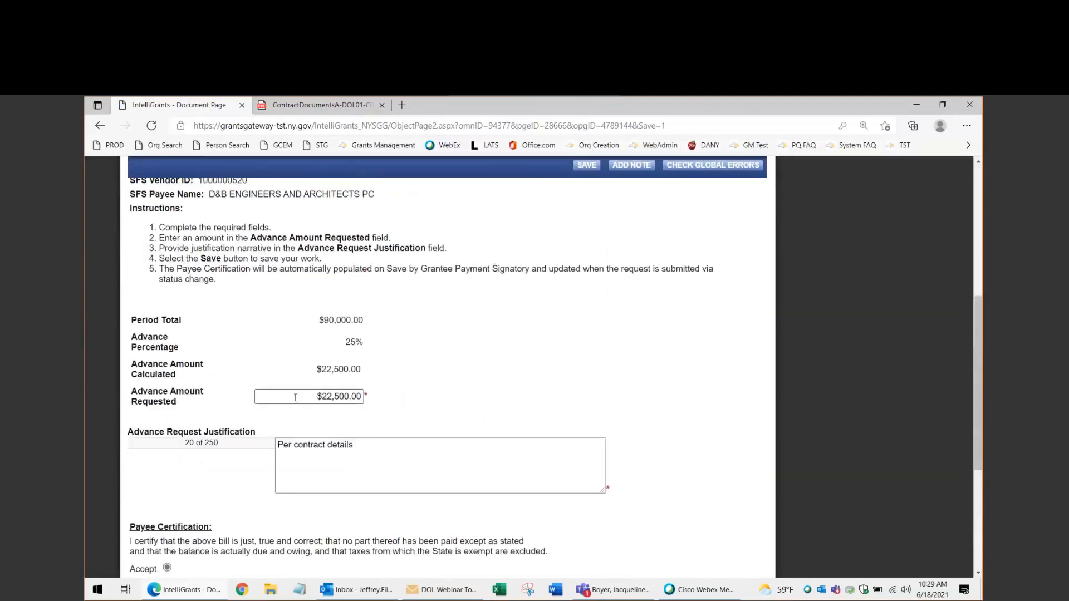
{"action": "left_click", "coordinate": [296, 398]}
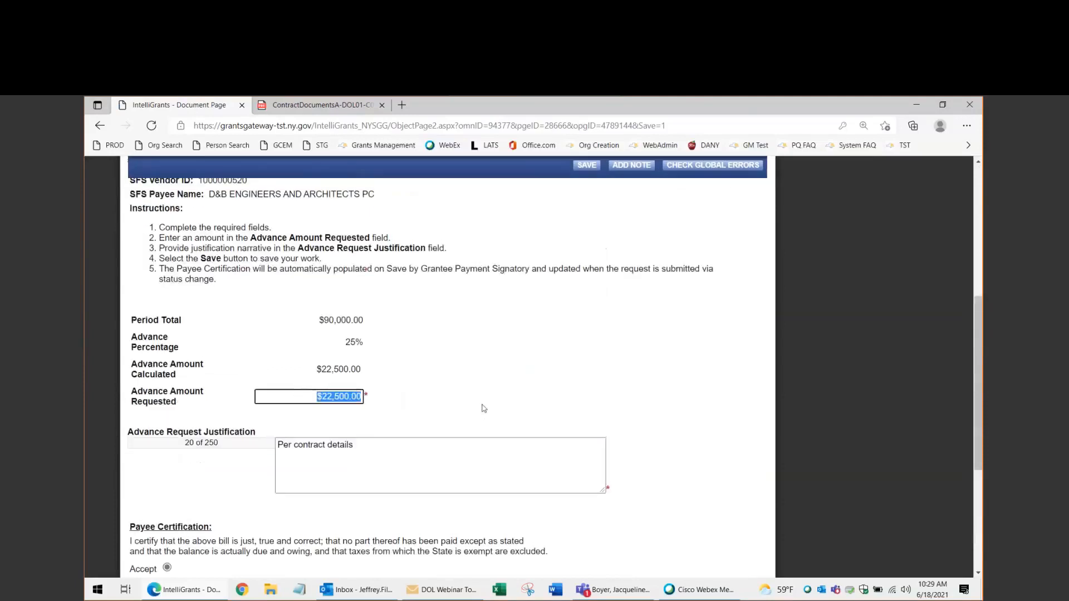
{"action": "type", "text": "23000"}
{"action": "key", "text": "Tab"}
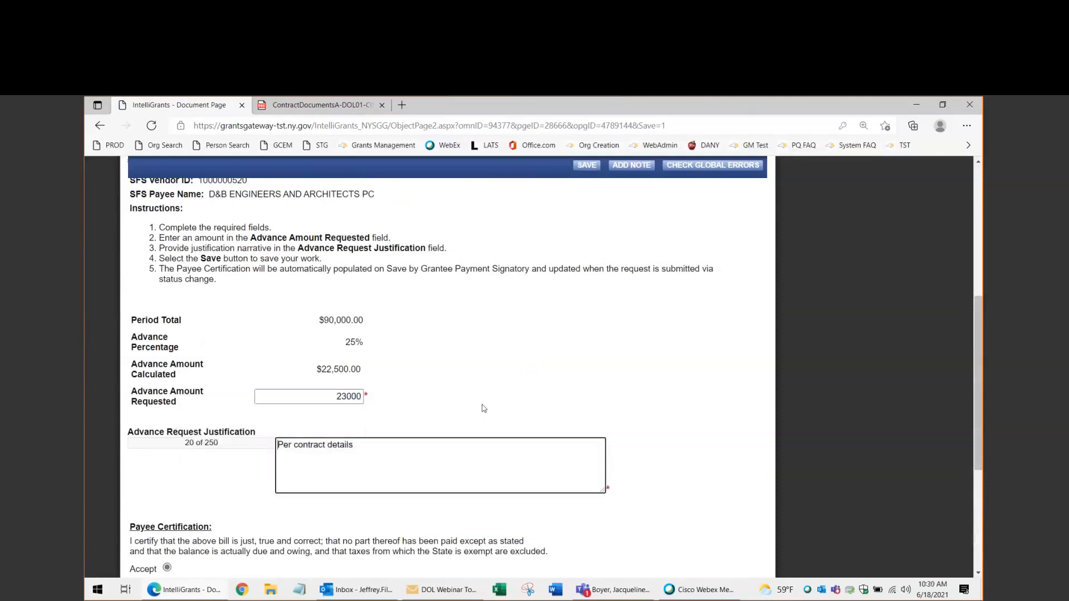
{"action": "left_click", "coordinate": [586, 168]}
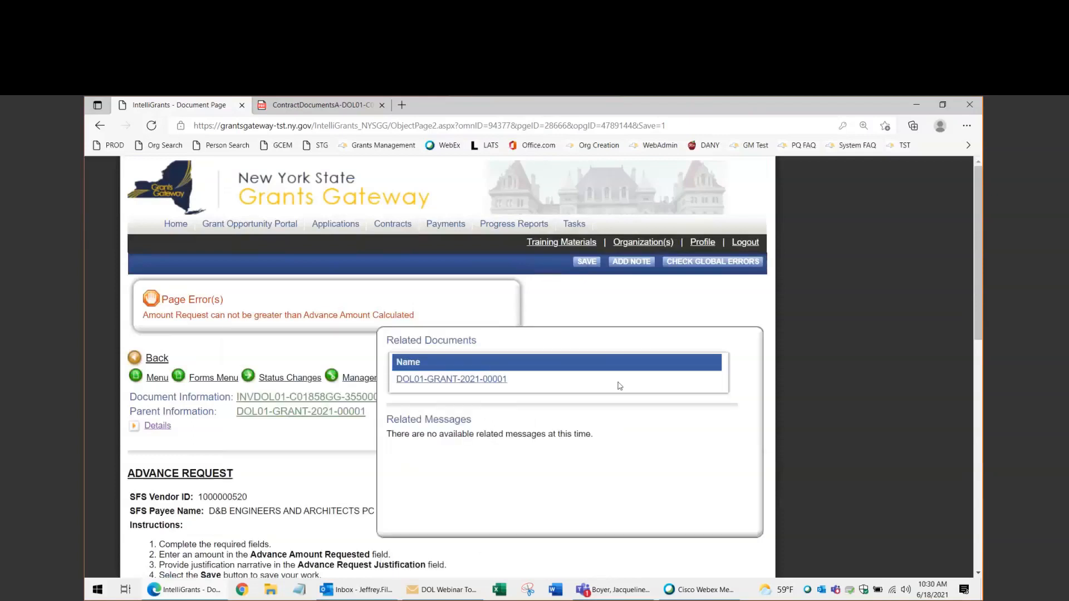
{"action": "scroll", "coordinate": [418, 390], "scroll_direction": "down", "scroll_amount": 7}
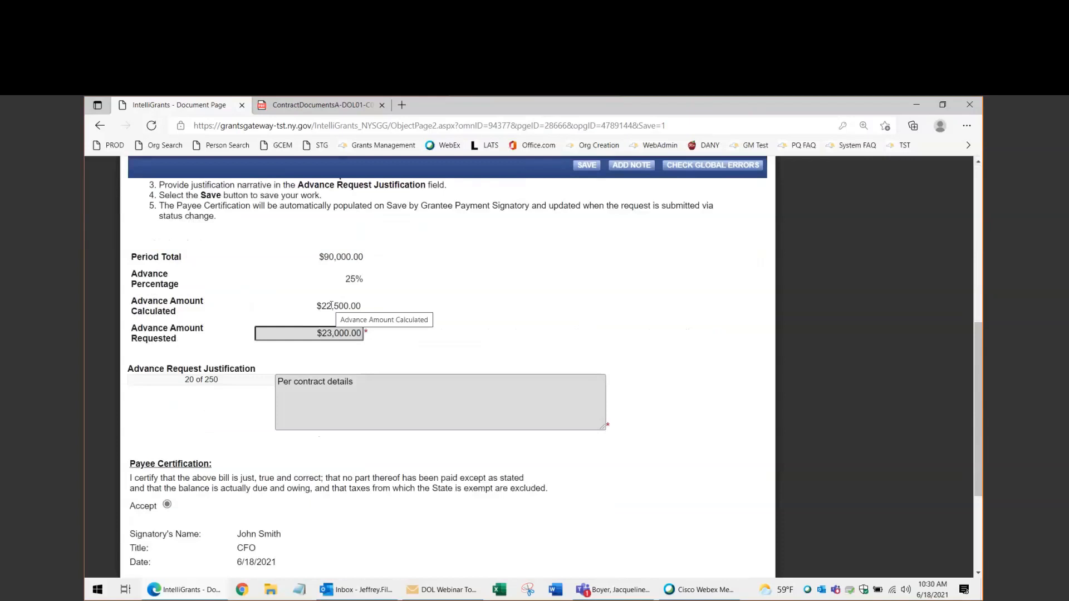
{"action": "left_click_drag", "start_coordinate": [314, 334], "coordinate": [513, 341]}
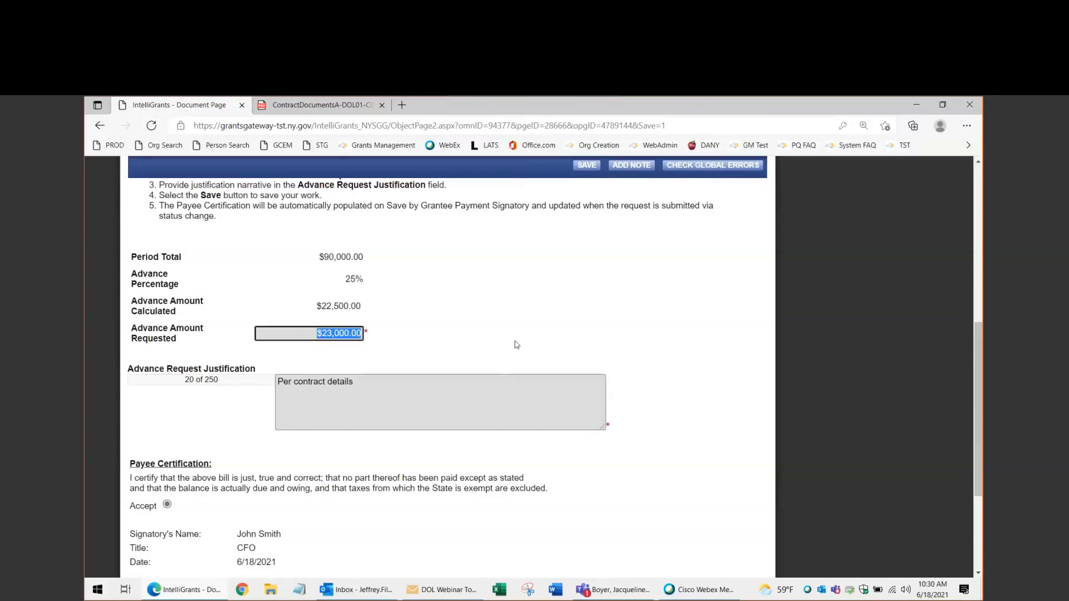
{"action": "scroll", "coordinate": [444, 342], "scroll_direction": "up", "scroll_amount": 5}
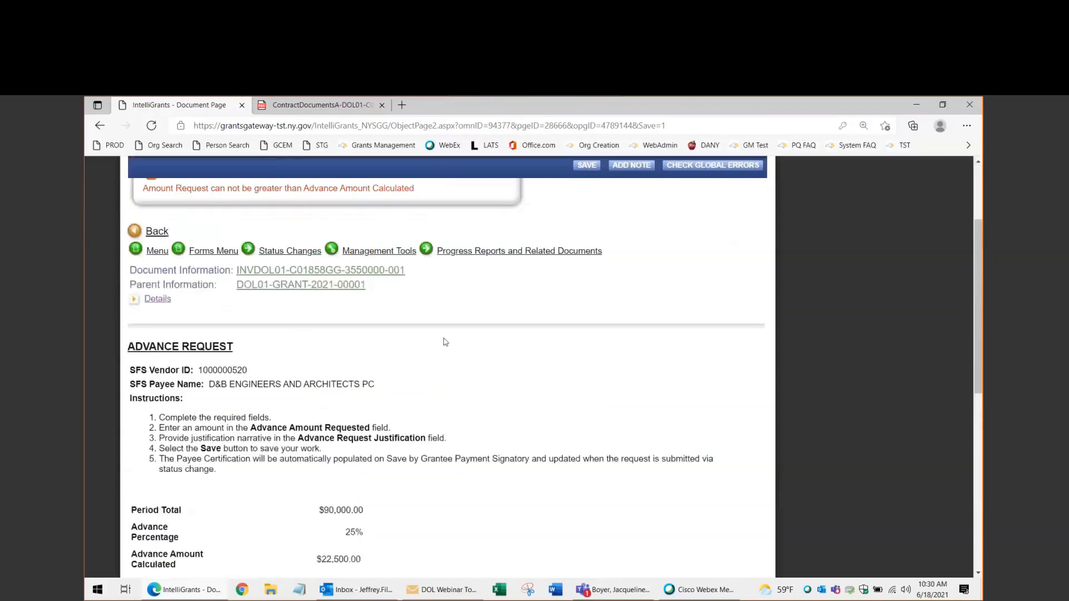
{"action": "scroll", "coordinate": [352, 346], "scroll_direction": "down", "scroll_amount": 3}
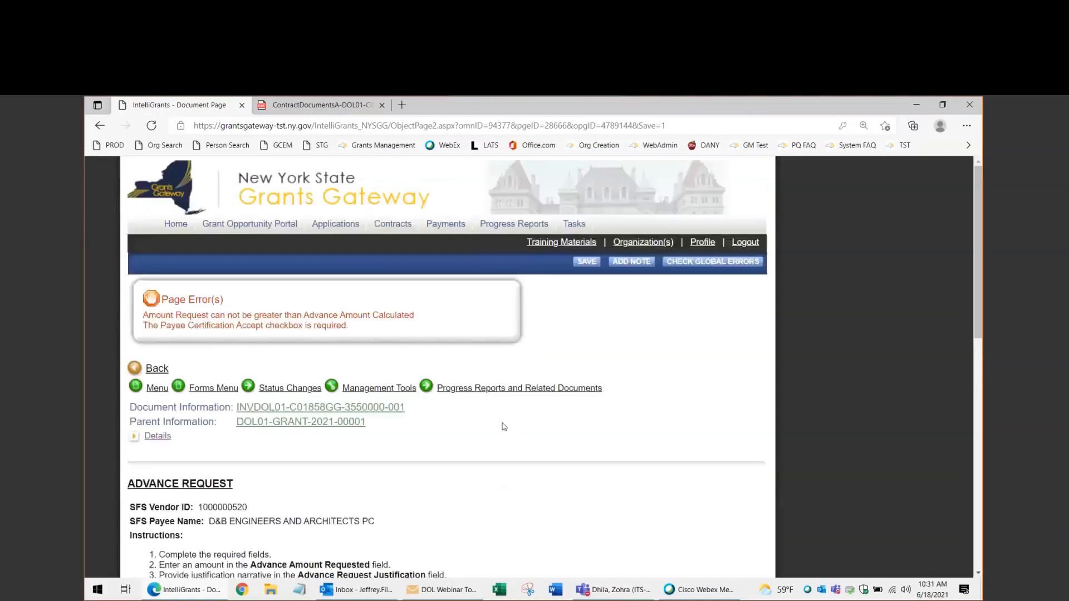
Set the Advance Amount Requested to 22500
{"action": "scroll", "coordinate": [504, 426], "scroll_direction": "down", "scroll_amount": 7}
{"action": "left_click", "coordinate": [308, 346]}
{"action": "type", "text": "225"}
{"action": "type", "text": "000"}
{"action": "key", "text": "Tab"}
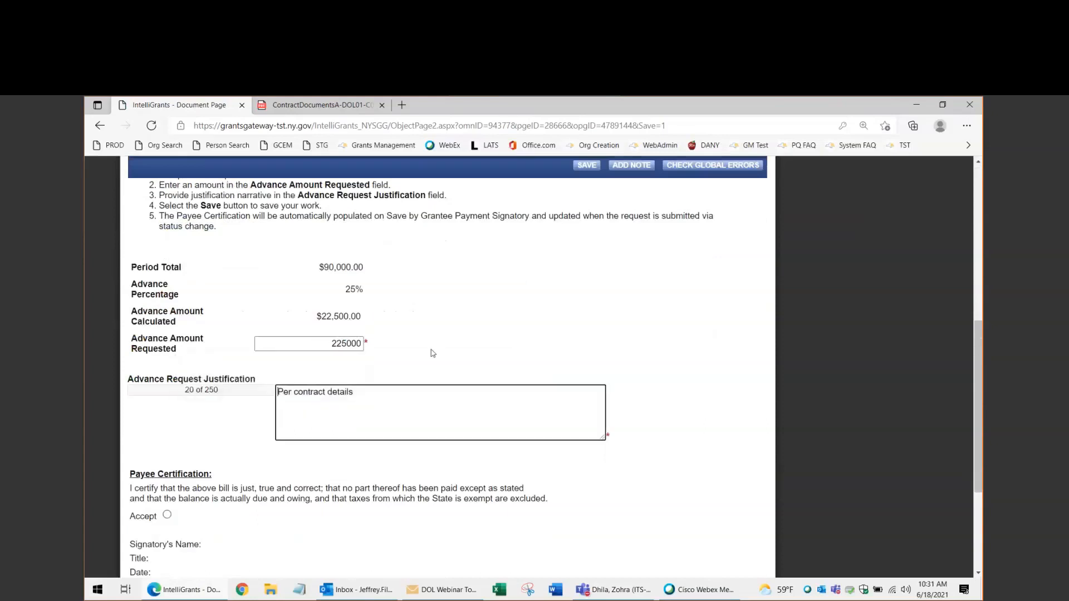
{"action": "key", "text": "shift+Tab"}
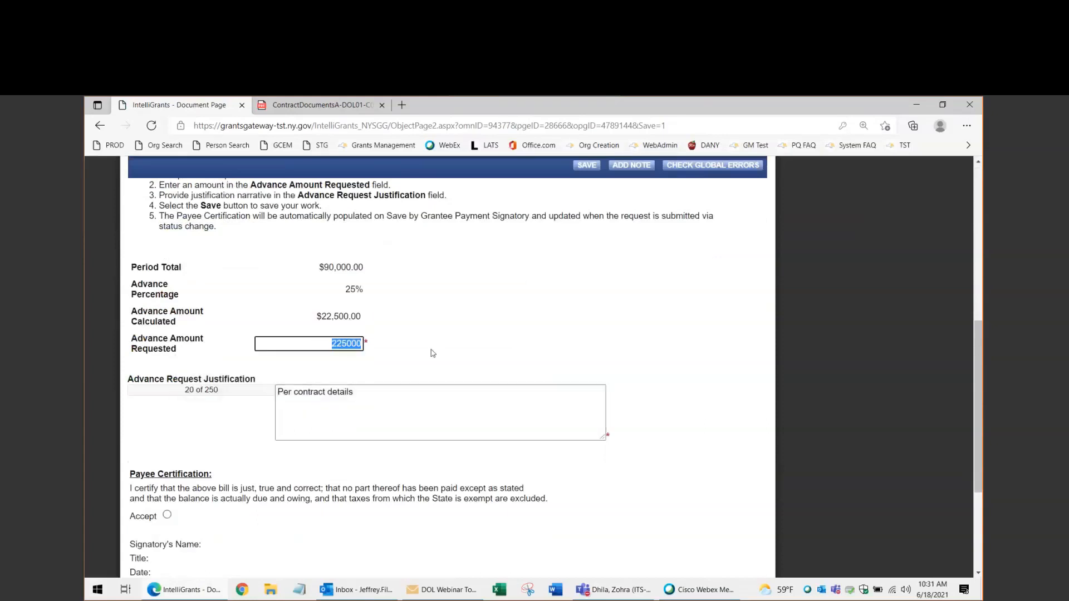
{"action": "type", "text": "22500"}
{"action": "key", "text": "Tab"}
Accept the Payee Certification and save the Advance Request form
{"action": "scroll", "coordinate": [332, 396], "scroll_direction": "down", "scroll_amount": 3}
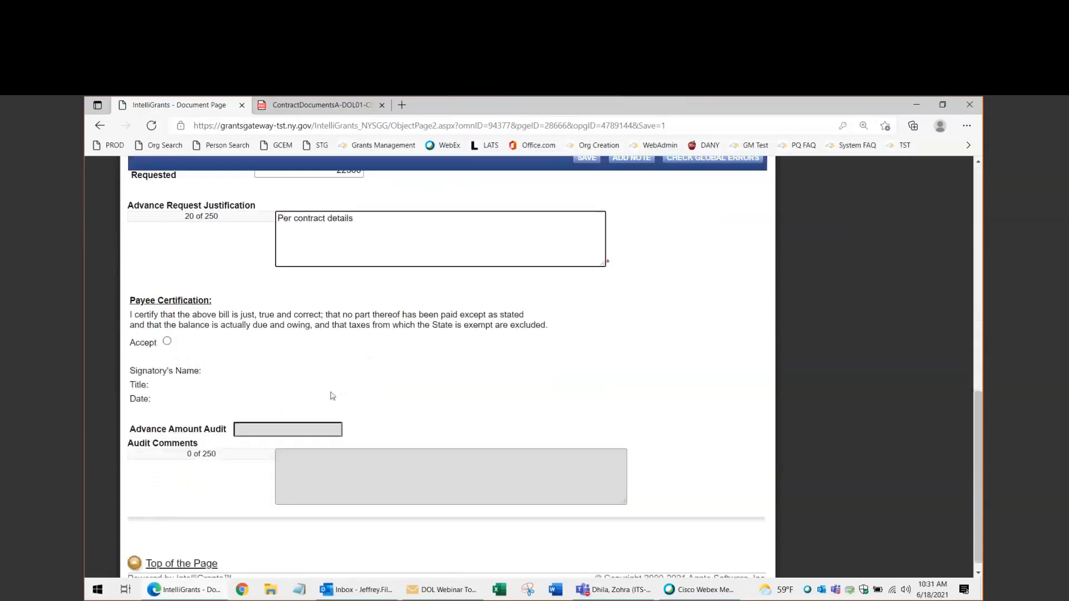
{"action": "left_click", "coordinate": [168, 330]}
{"action": "left_click", "coordinate": [598, 167]}
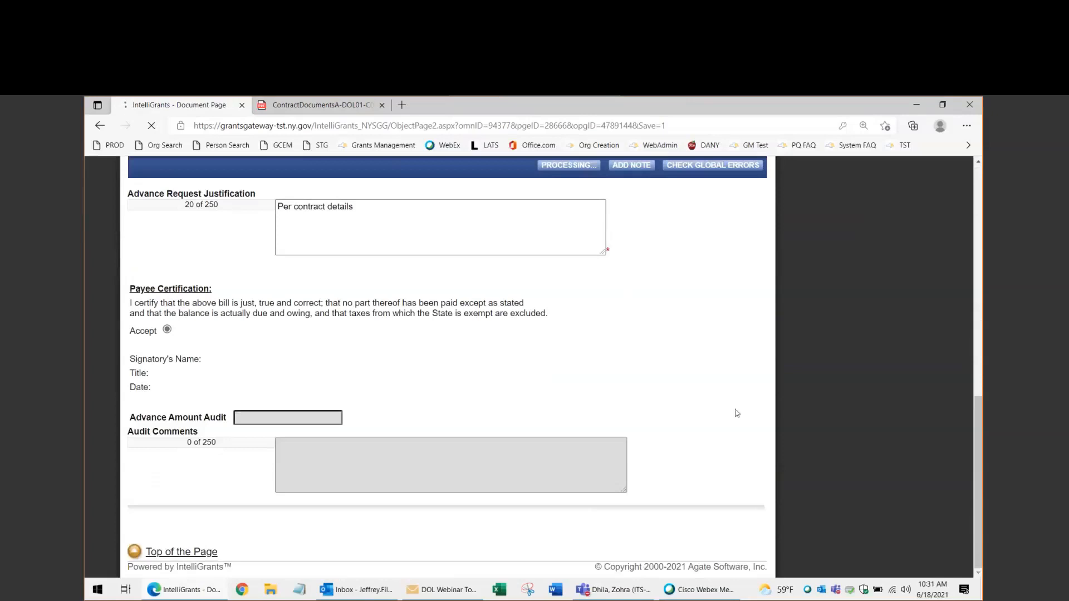
Review the saved Advance Request through to the Payee Certification and highlight the signatory's title
{"action": "scroll", "coordinate": [351, 383], "scroll_direction": "down", "scroll_amount": 5}
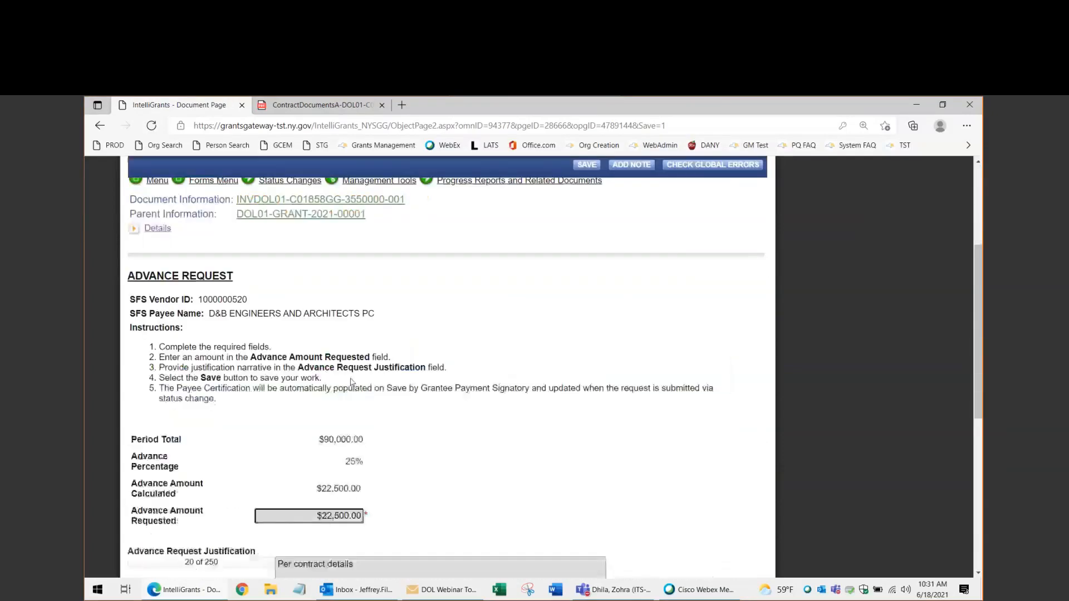
{"action": "scroll", "coordinate": [479, 413], "scroll_direction": "down", "scroll_amount": 4}
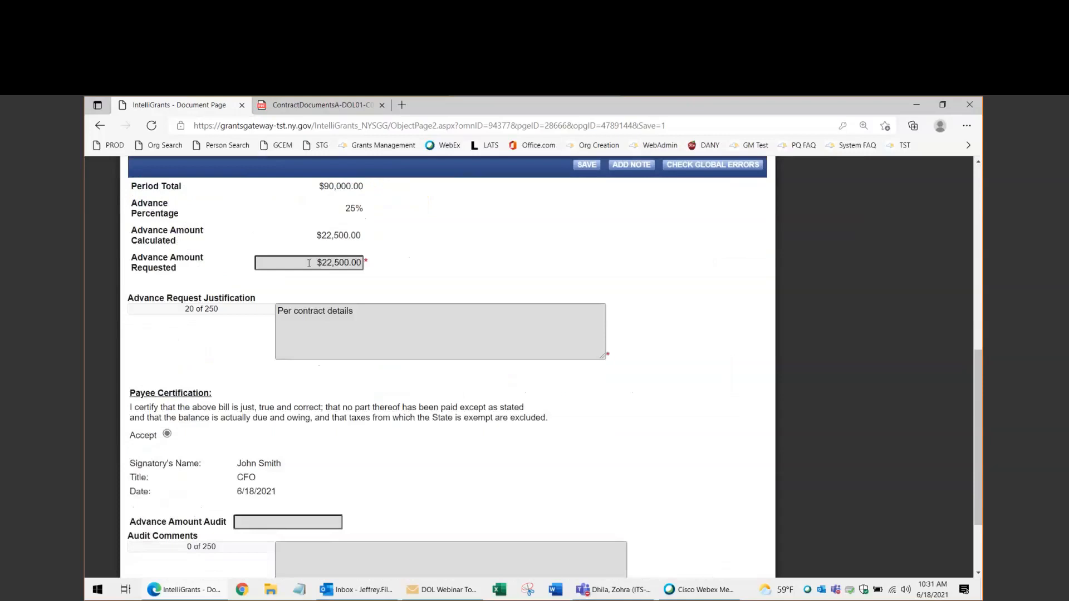
{"action": "scroll", "coordinate": [270, 404], "scroll_direction": "down", "scroll_amount": 2}
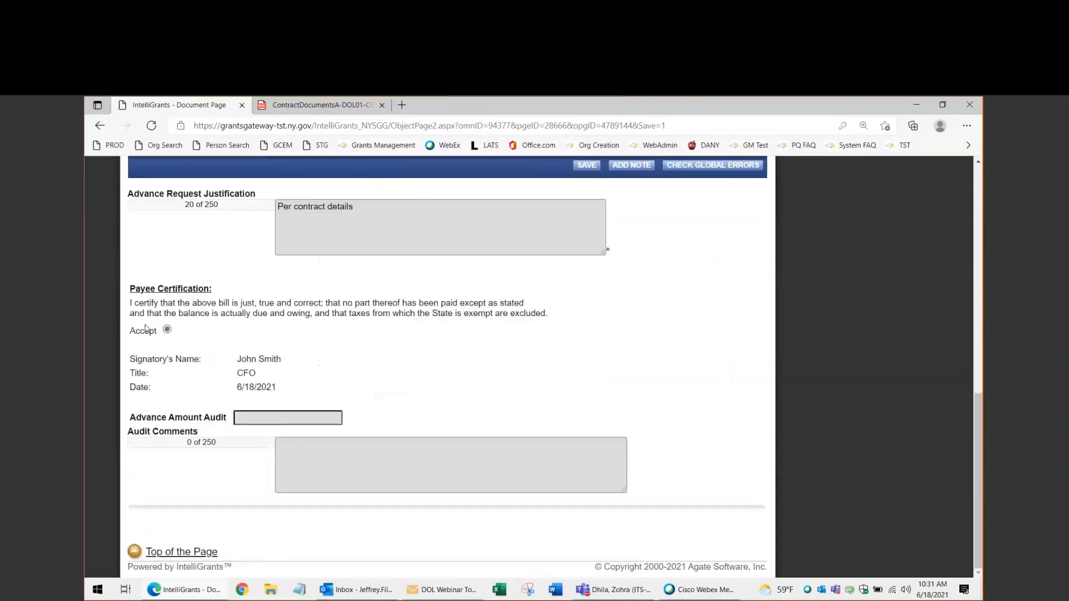
{"action": "left_click_drag", "start_coordinate": [272, 374], "coordinate": [238, 377]}
{"action": "left_click", "coordinate": [286, 393]}
{"action": "scroll", "coordinate": [291, 394], "scroll_direction": "up", "scroll_amount": 10}
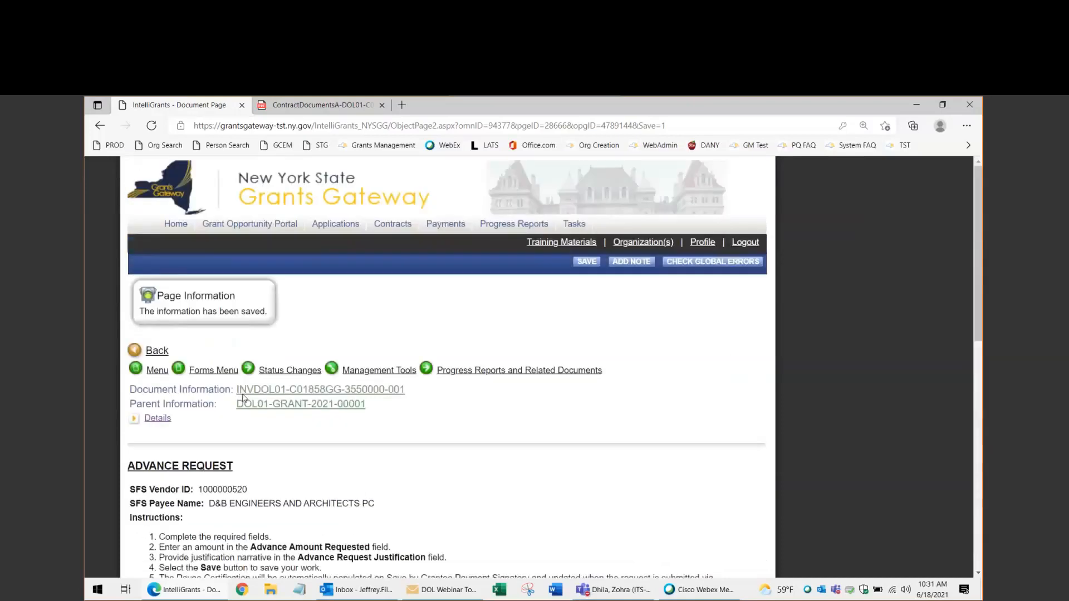
Return to the payment's forms list and open the Payment Uploads page
{"action": "left_click", "coordinate": [211, 371]}
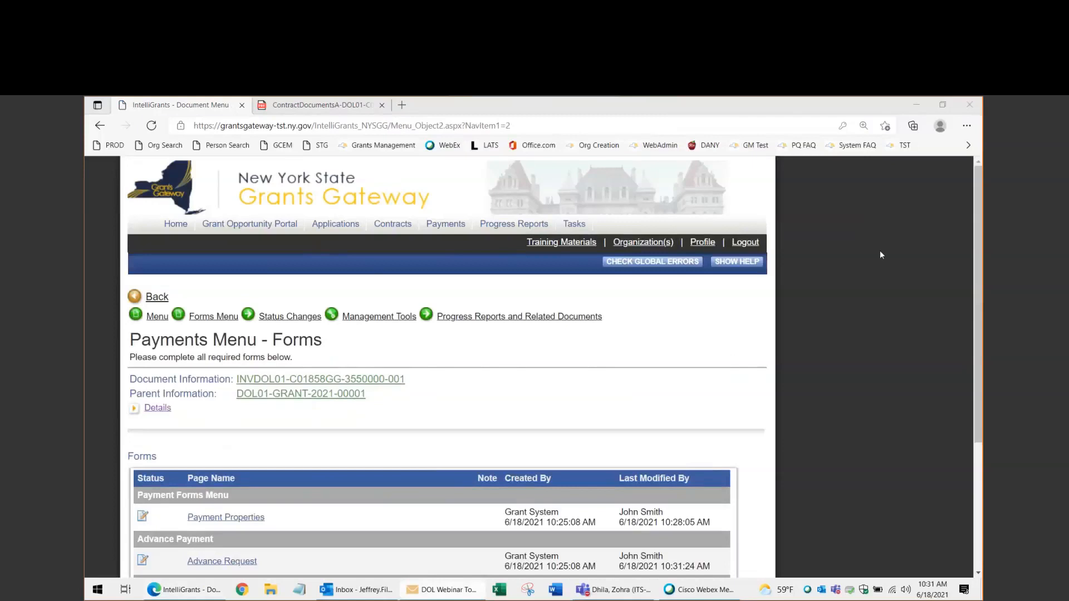
{"action": "scroll", "coordinate": [357, 406], "scroll_direction": "down", "scroll_amount": 3}
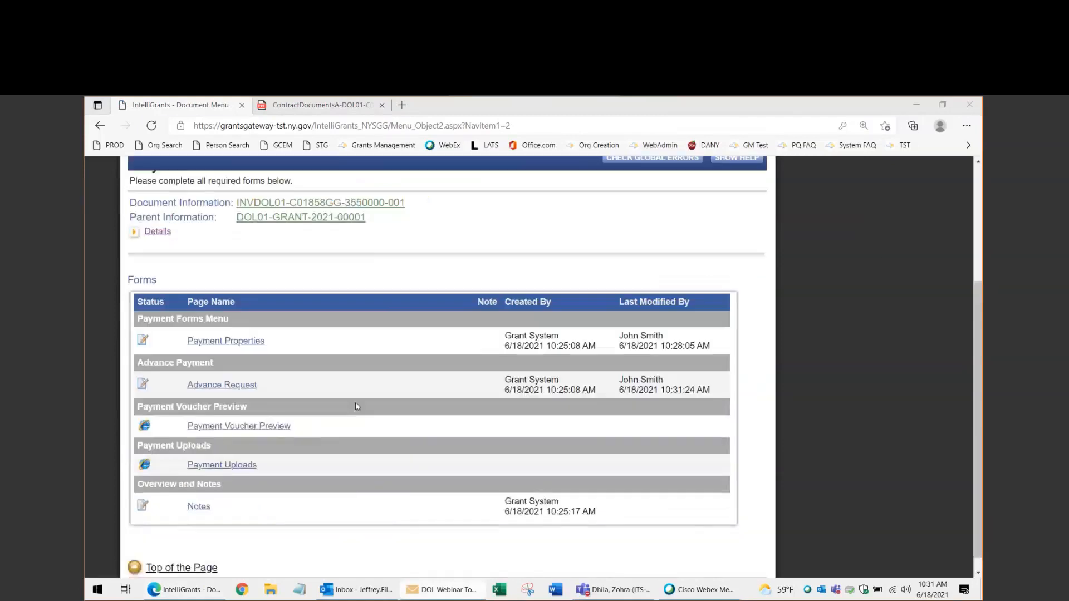
{"action": "scroll", "coordinate": [368, 406], "scroll_direction": "down", "scroll_amount": 1}
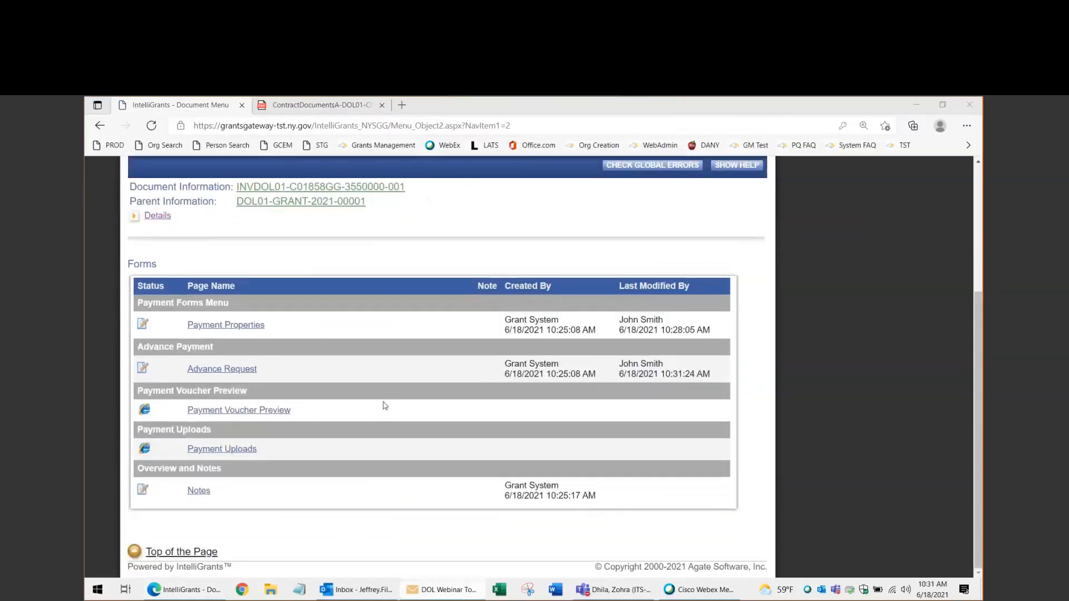
{"action": "left_click", "coordinate": [236, 450]}
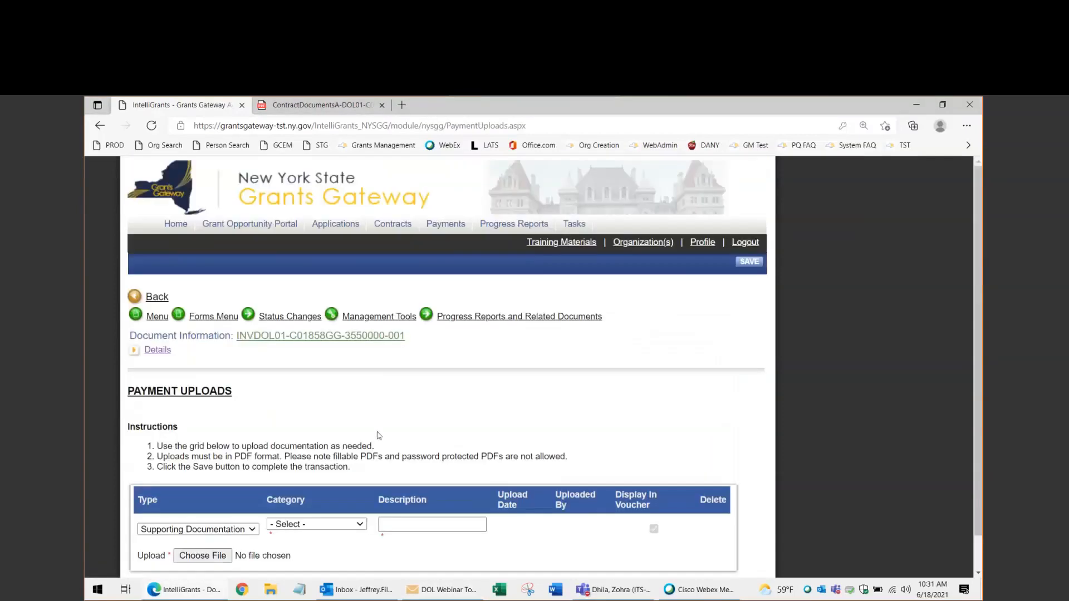
Keep the upload type as Supporting Documentation, set its category to Advance Justification and enter "CPA Statement" as the description
{"action": "scroll", "coordinate": [379, 435], "scroll_direction": "down", "scroll_amount": 1}
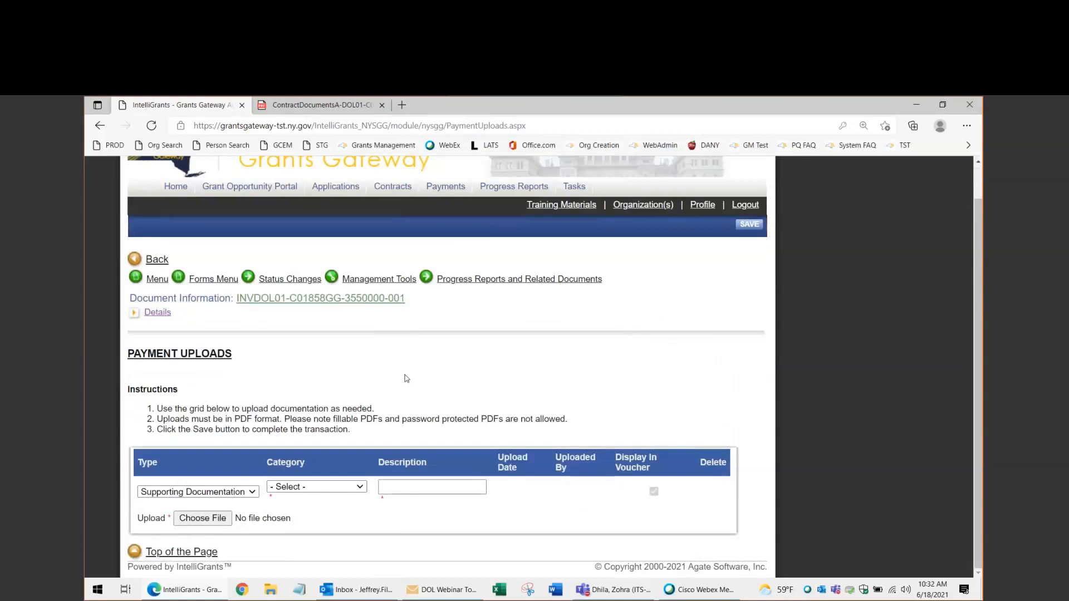
{"action": "left_click", "coordinate": [241, 492]}
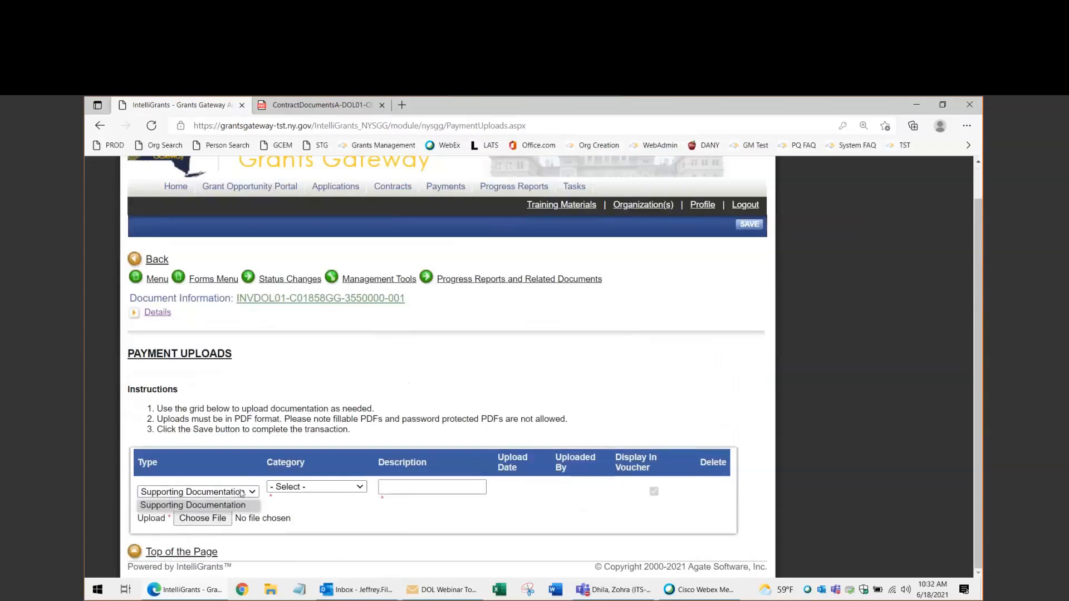
{"action": "left_click", "coordinate": [241, 493]}
{"action": "left_click", "coordinate": [241, 493]}
{"action": "left_click", "coordinate": [241, 494]}
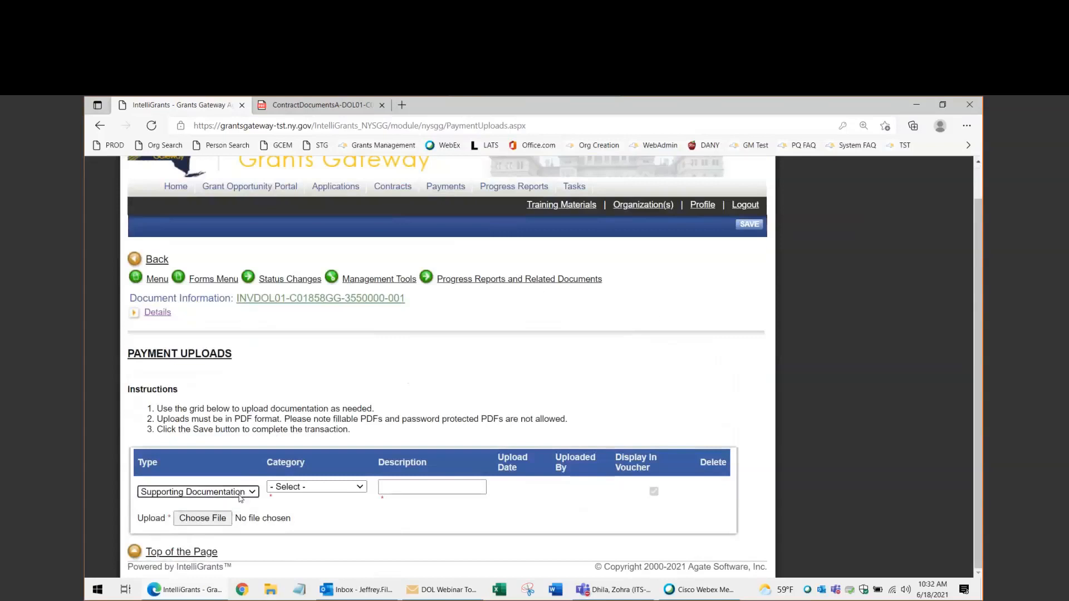
{"action": "left_click", "coordinate": [334, 490]}
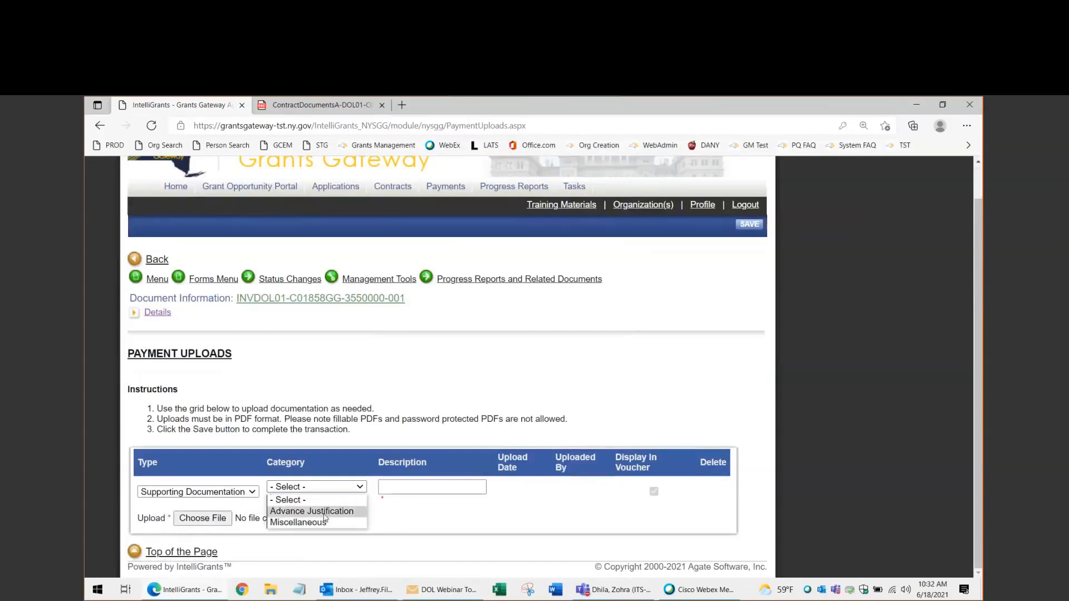
{"action": "left_click", "coordinate": [326, 513]}
{"action": "left_click", "coordinate": [424, 488]}
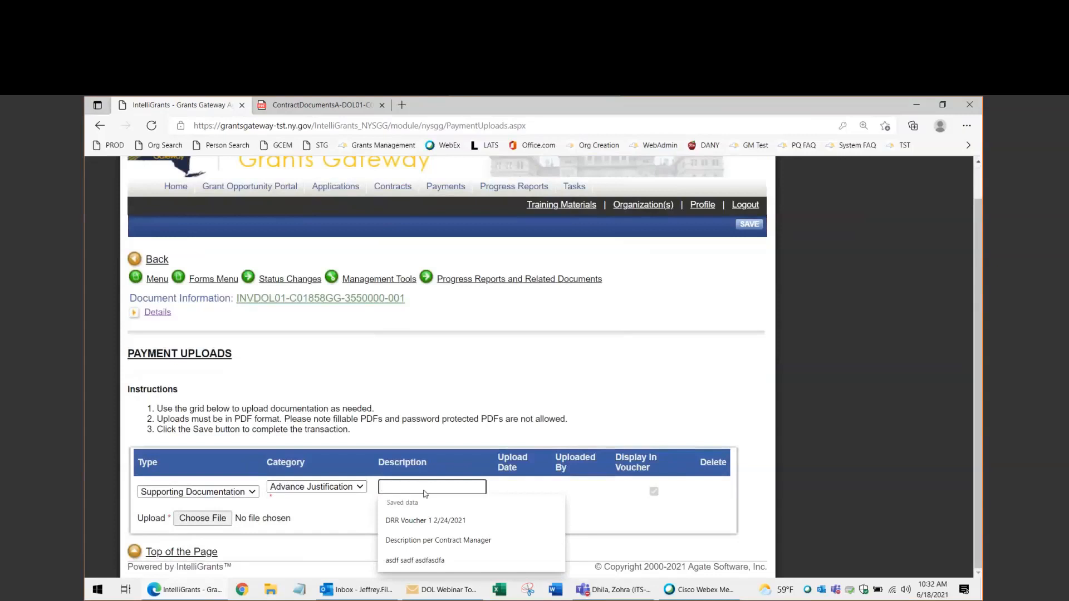
{"action": "type", "text": "CPA Statement"}
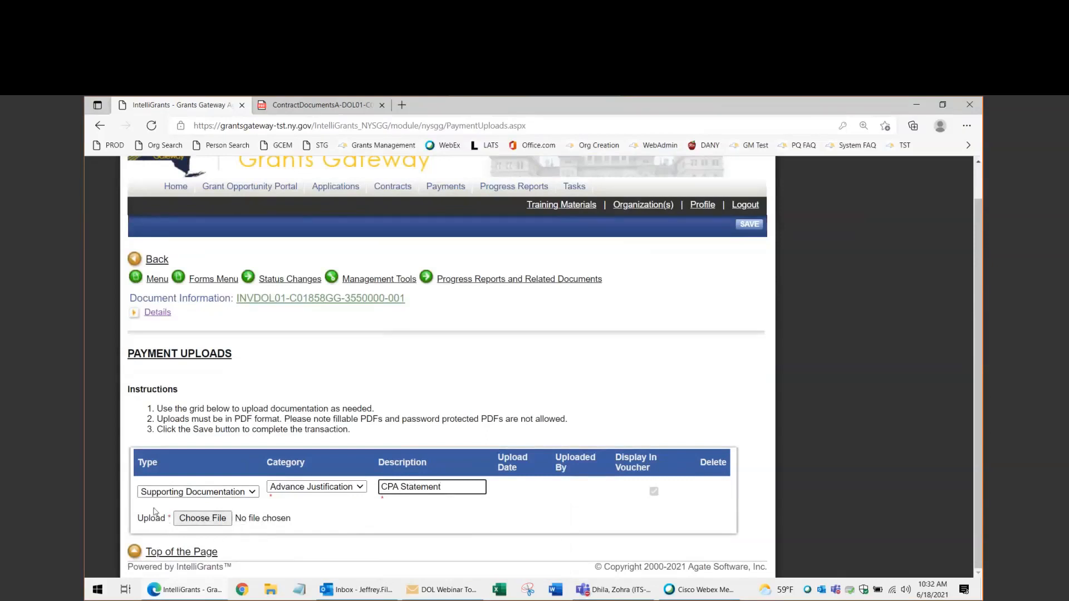
Attach Sample_documentation.pdf from the Desktop folder to the upload row and save the Payment Uploads page
{"action": "left_click", "coordinate": [210, 522]}
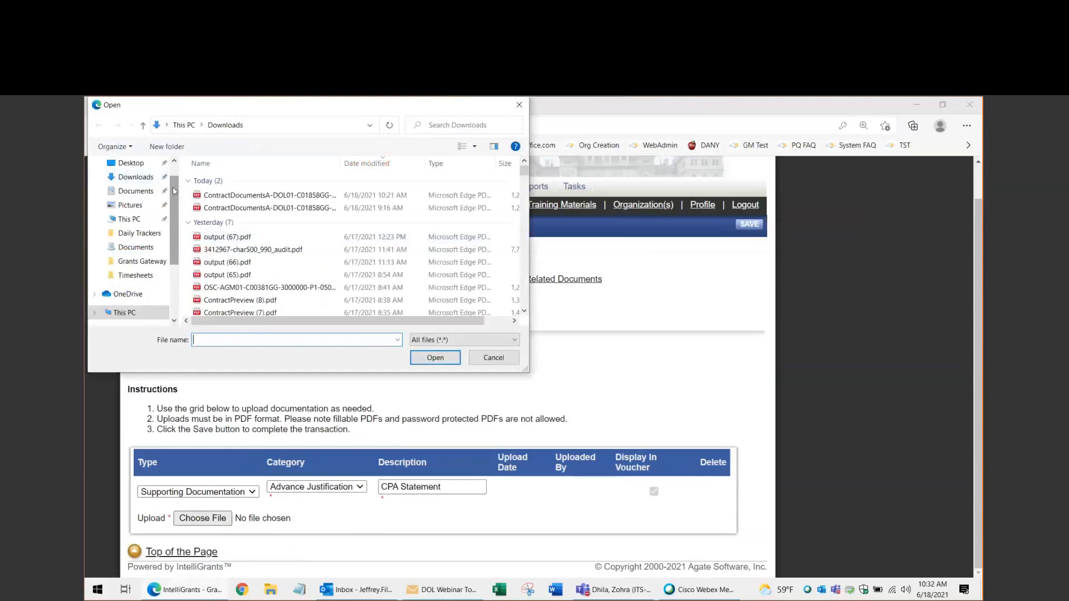
{"action": "scroll", "coordinate": [165, 182], "scroll_direction": "up", "scroll_amount": 1}
{"action": "left_click", "coordinate": [133, 186]}
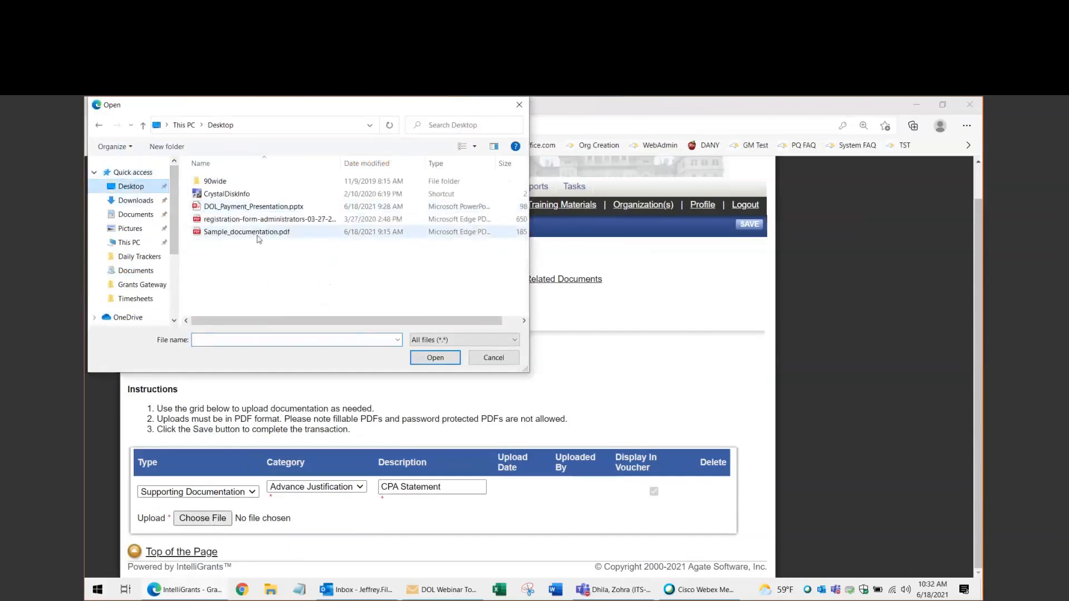
{"action": "left_click", "coordinate": [238, 209]}
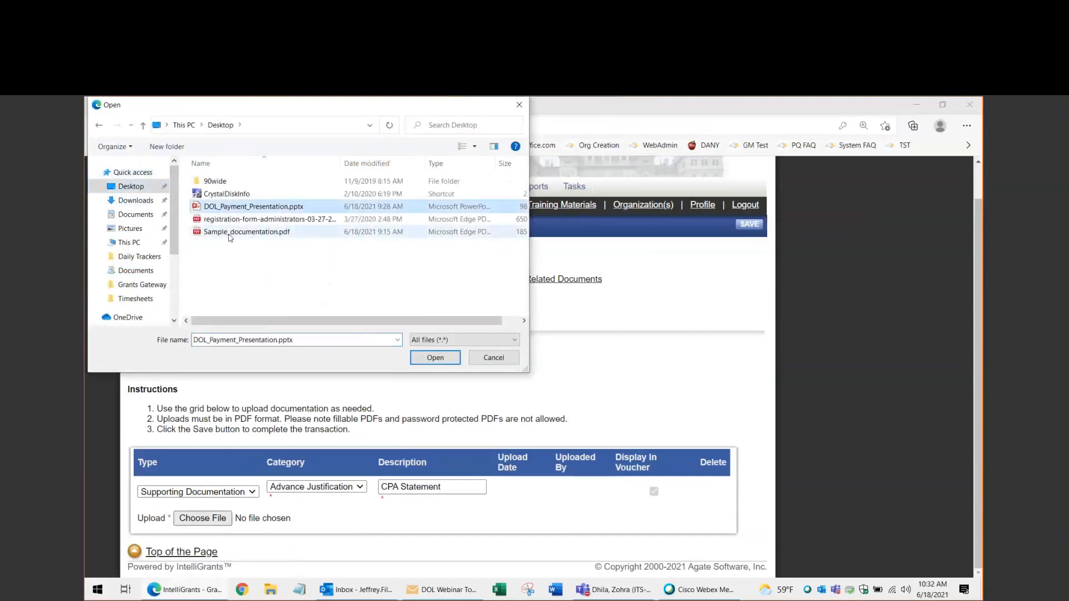
{"action": "left_click", "coordinate": [236, 232]}
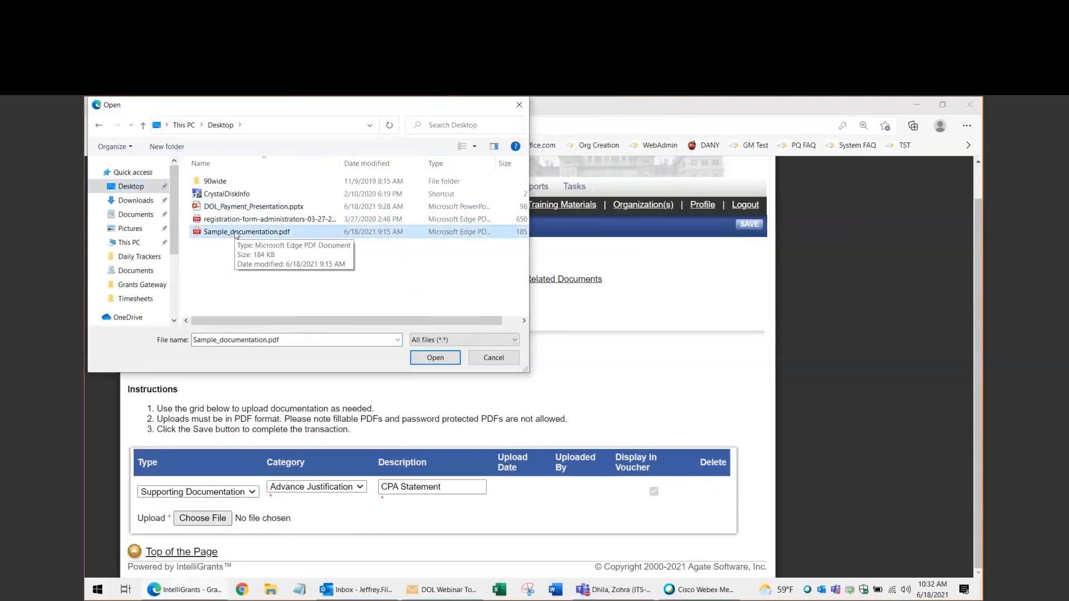
{"action": "left_click", "coordinate": [425, 359]}
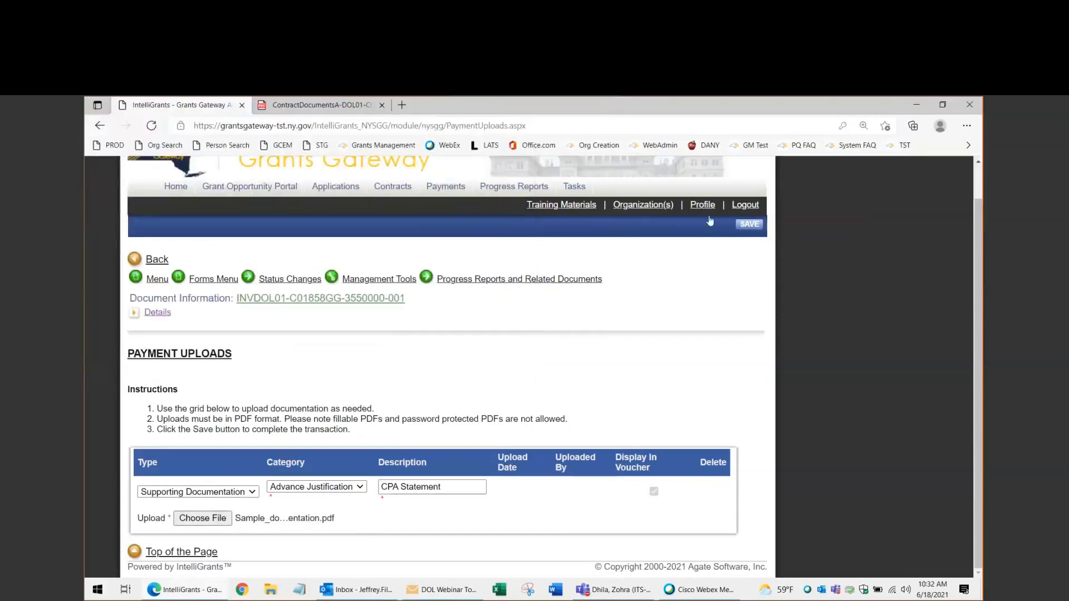
{"action": "left_click", "coordinate": [747, 226]}
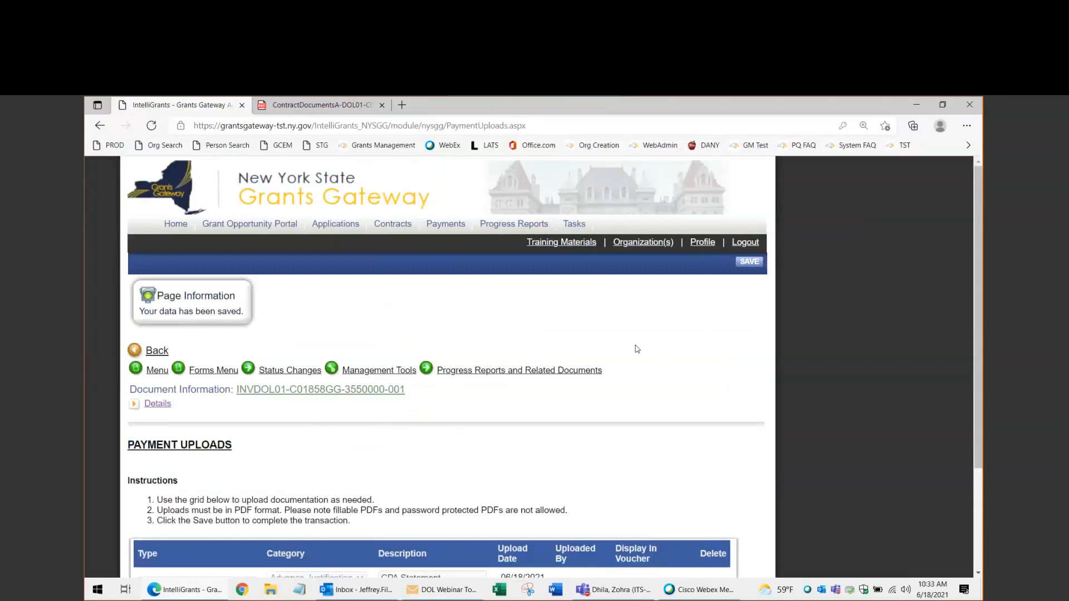
Open the uploaded file of the CPA Statement row, check its contents and close it again
{"action": "scroll", "coordinate": [652, 351], "scroll_direction": "down", "scroll_amount": 3}
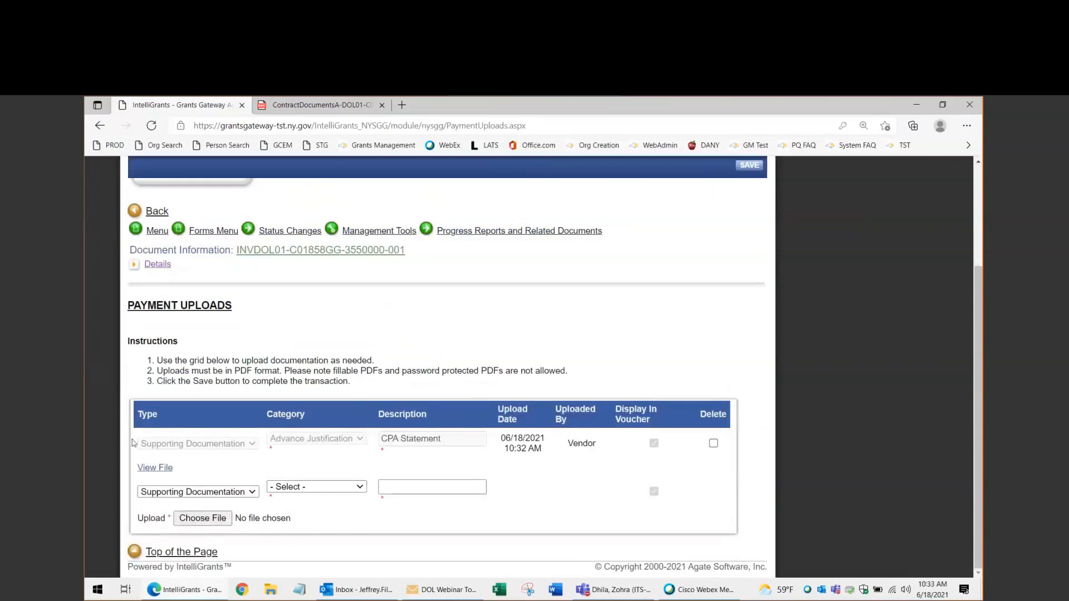
{"action": "left_click", "coordinate": [161, 469]}
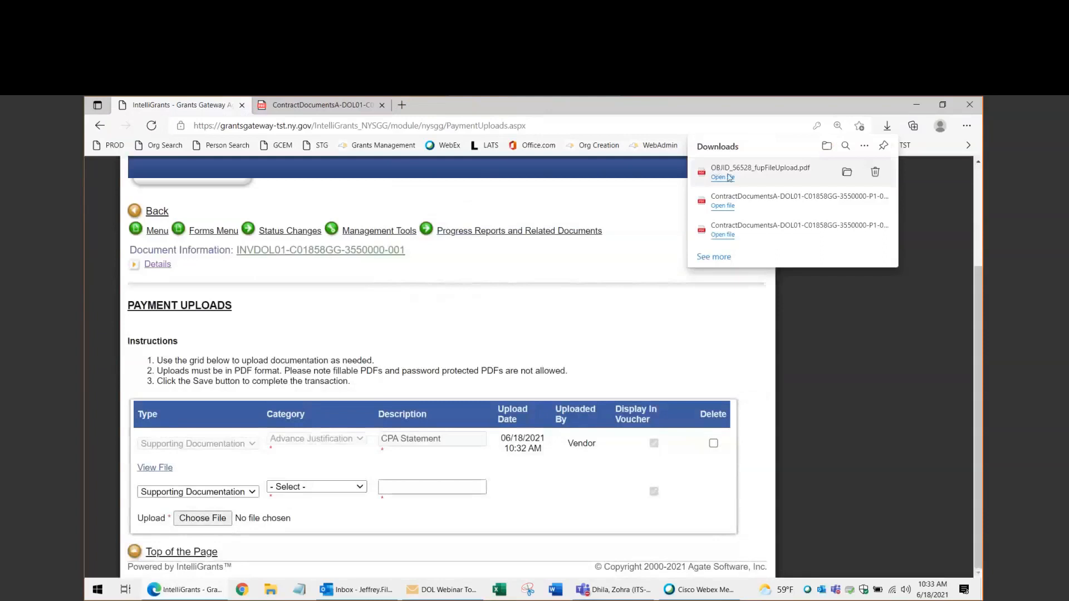
{"action": "left_click", "coordinate": [722, 177]}
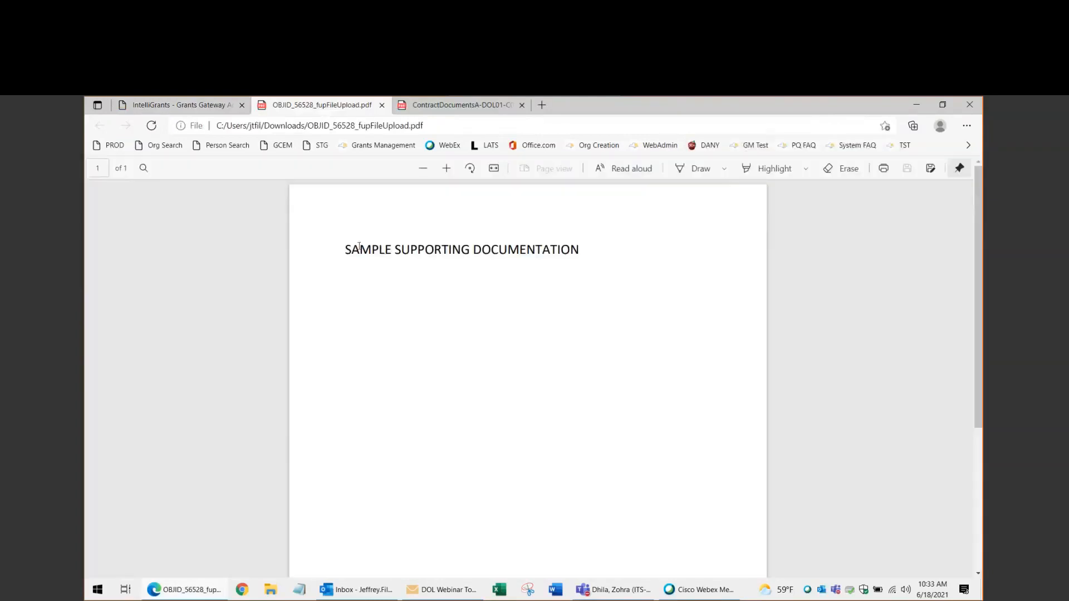
{"action": "left_click_drag", "start_coordinate": [343, 252], "coordinate": [592, 249]}
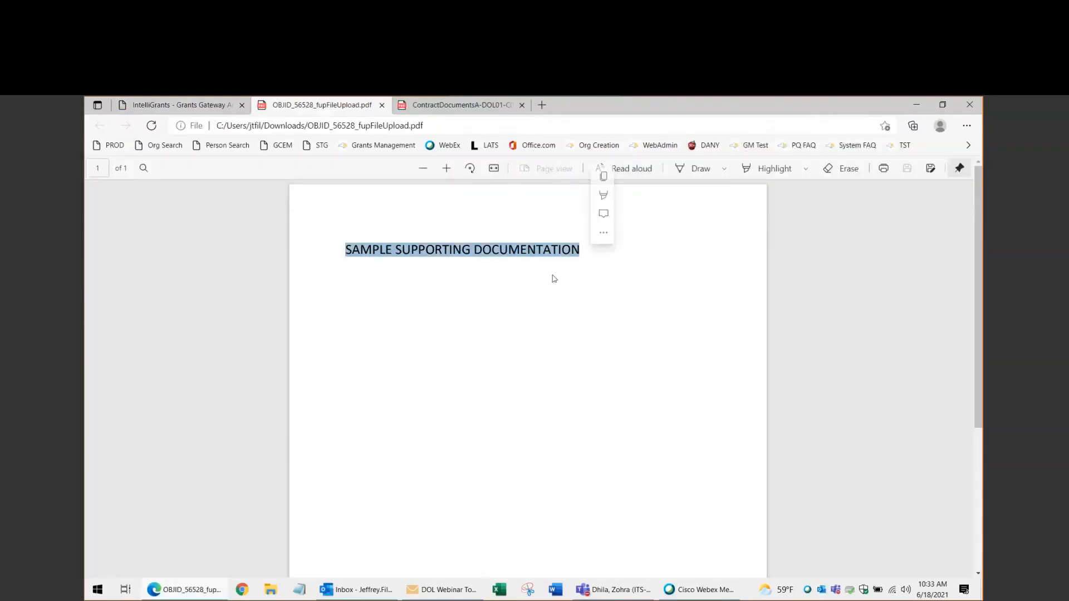
{"action": "left_click", "coordinate": [472, 310]}
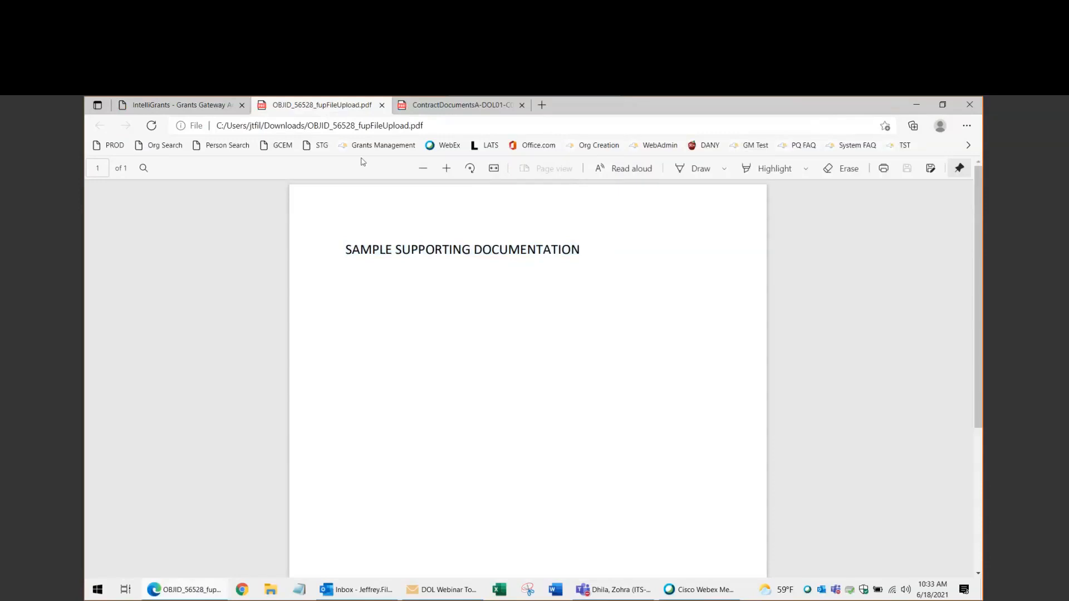
{"action": "left_click", "coordinate": [382, 106]}
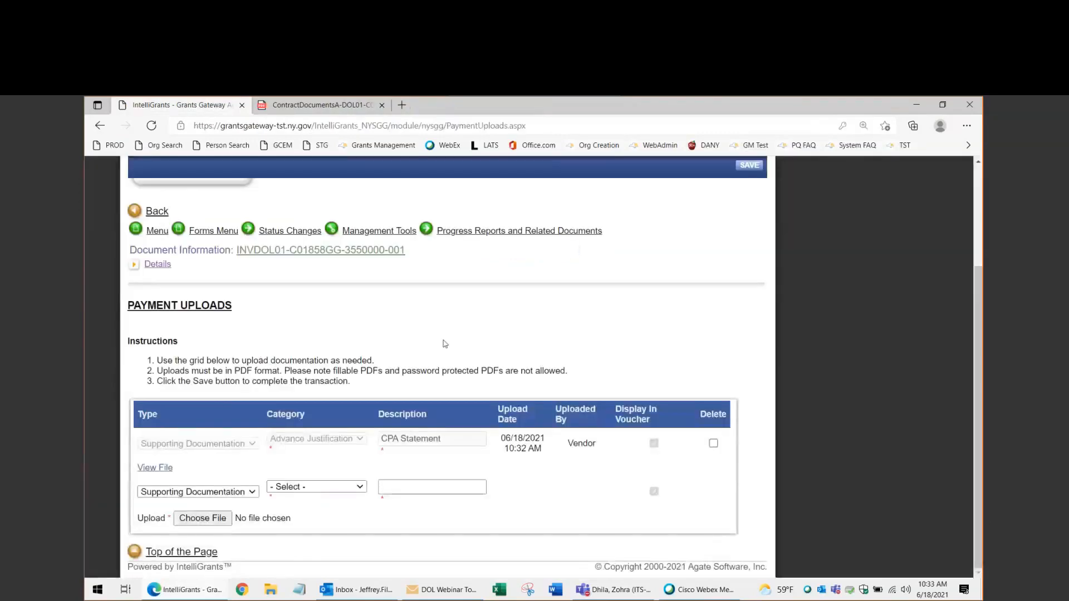
In the new upload row, set the category to Advance Justification and enter "Coverage Bond" as the description
{"action": "left_click", "coordinate": [280, 483]}
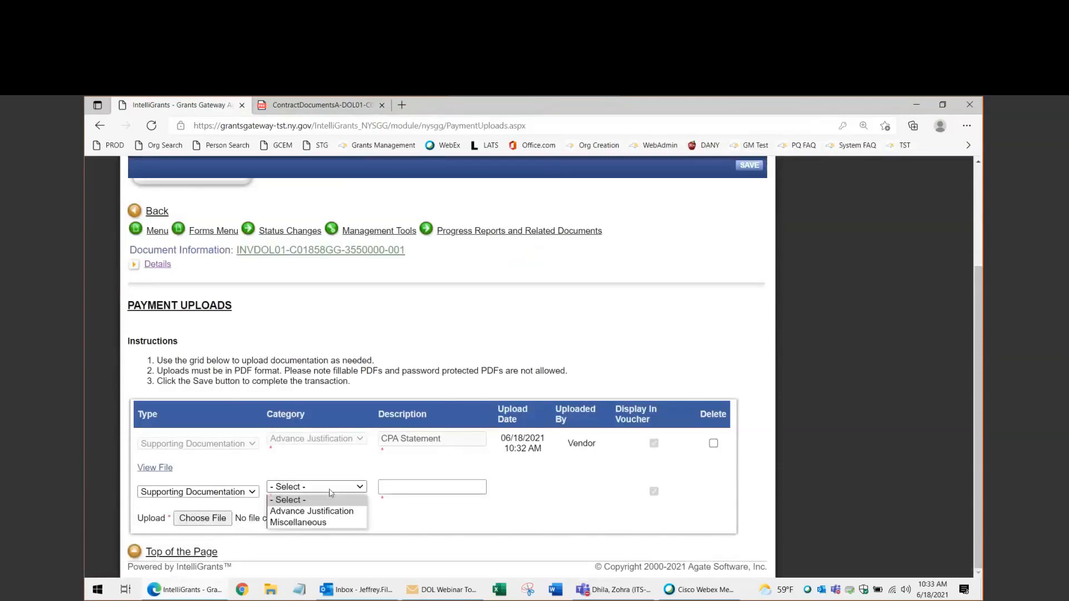
{"action": "left_click", "coordinate": [336, 509]}
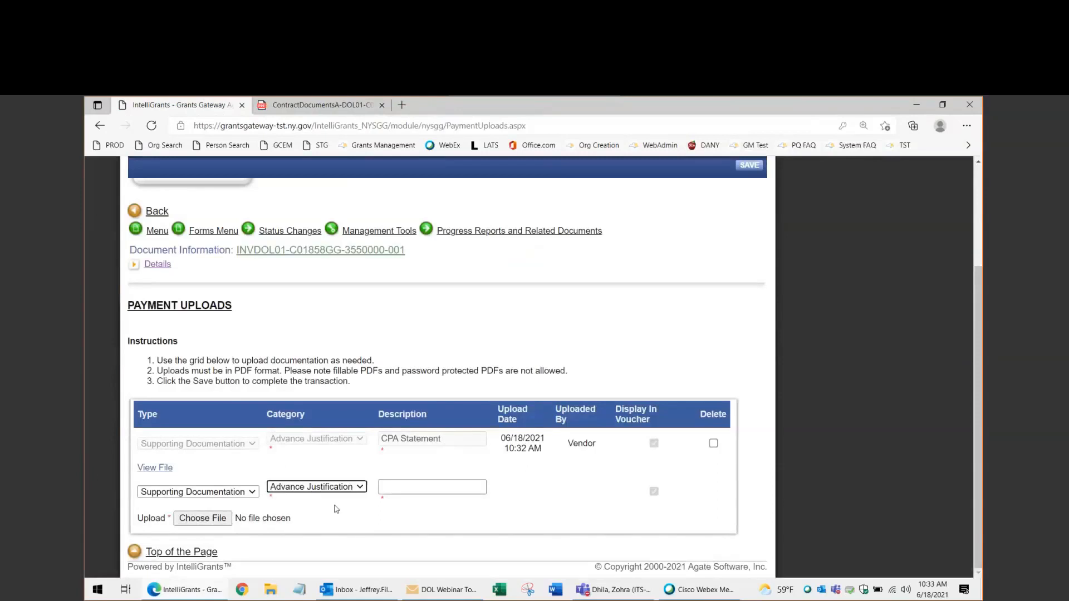
{"action": "left_click", "coordinate": [413, 487]}
{"action": "type", "text": "Coverag"}
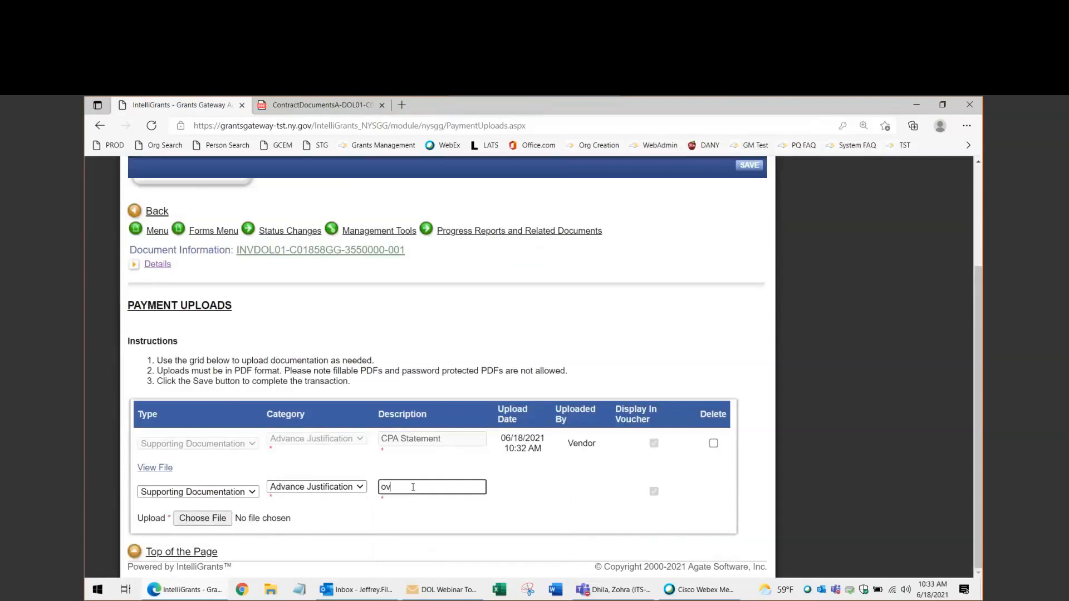
{"action": "type", "text": "e Bond"}
Attach Sample_documentation.pdf from the Desktop to the Coverage Bond row, save the page and check the new entry
{"action": "left_click", "coordinate": [195, 520]}
{"action": "left_click", "coordinate": [228, 234]}
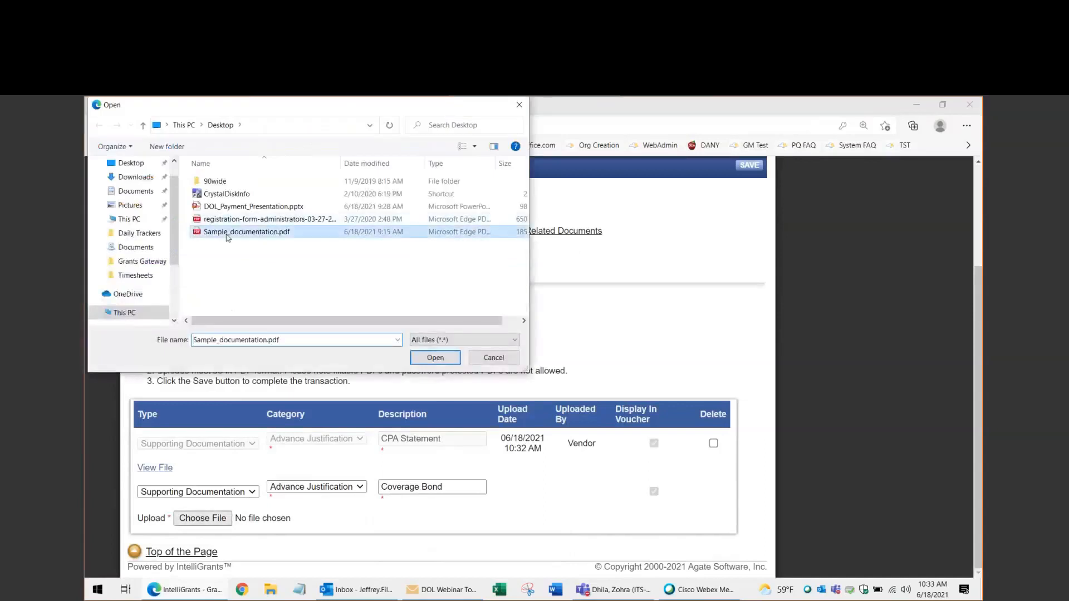
{"action": "double_click", "coordinate": [227, 234]}
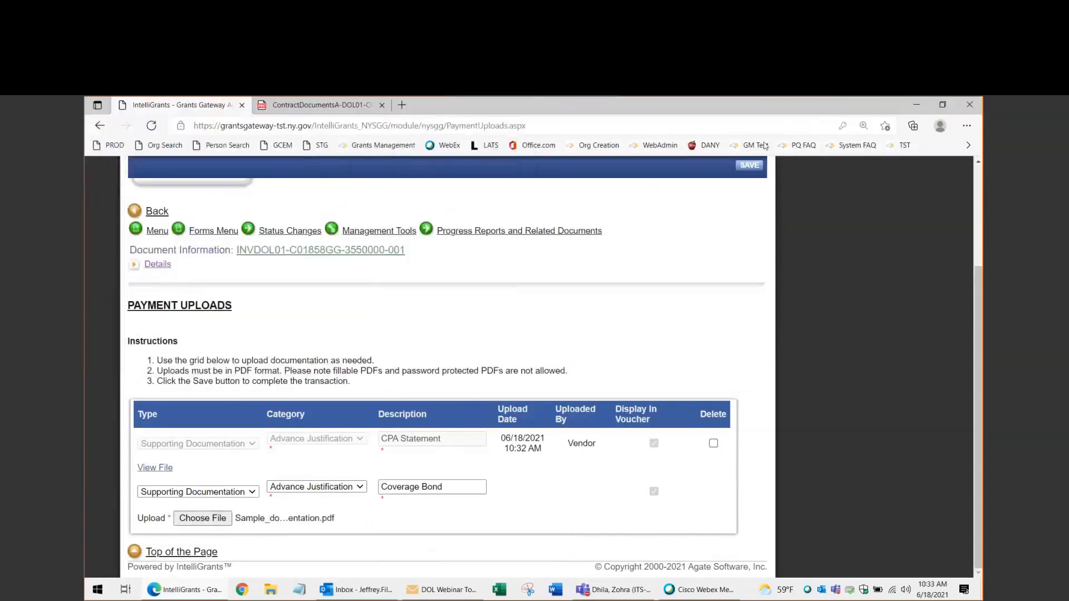
{"action": "left_click", "coordinate": [750, 166]}
{"action": "scroll", "coordinate": [695, 283], "scroll_direction": "down", "scroll_amount": 3}
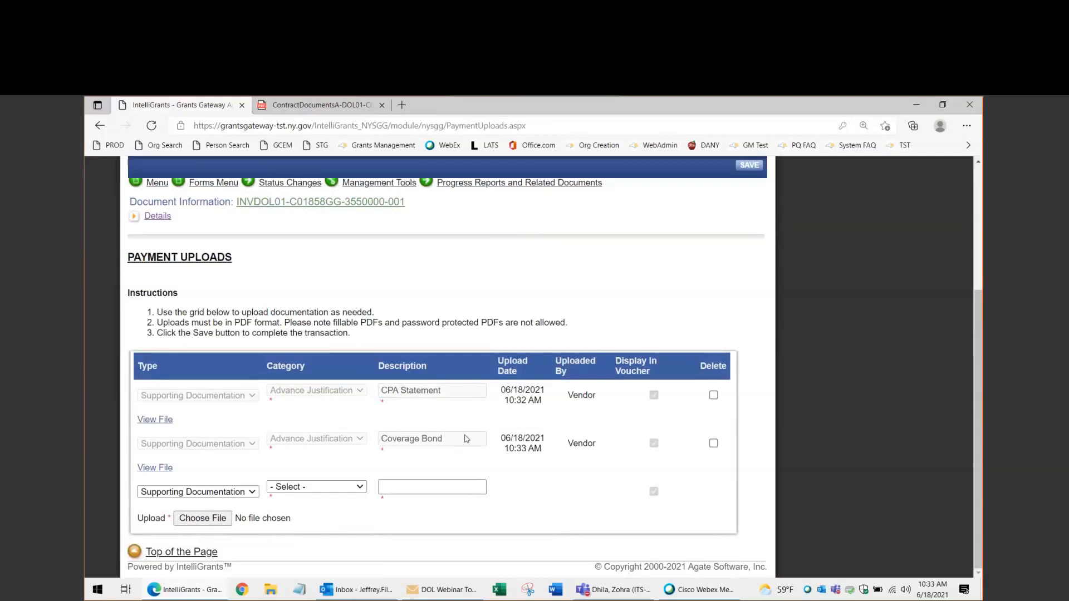
{"action": "left_click_drag", "start_coordinate": [445, 439], "coordinate": [383, 444]}
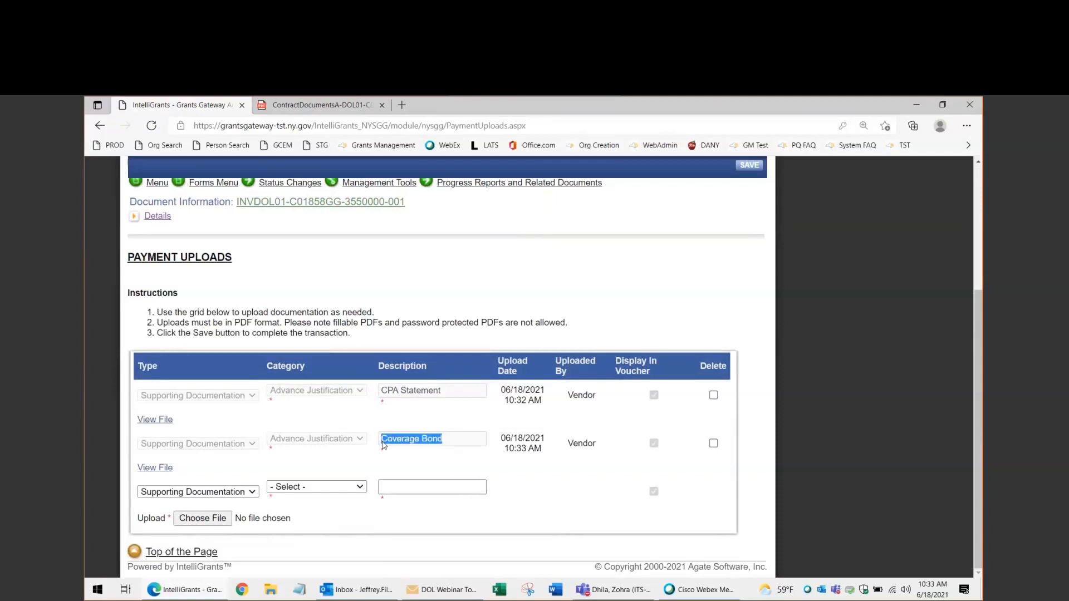
{"action": "left_click", "coordinate": [452, 468]}
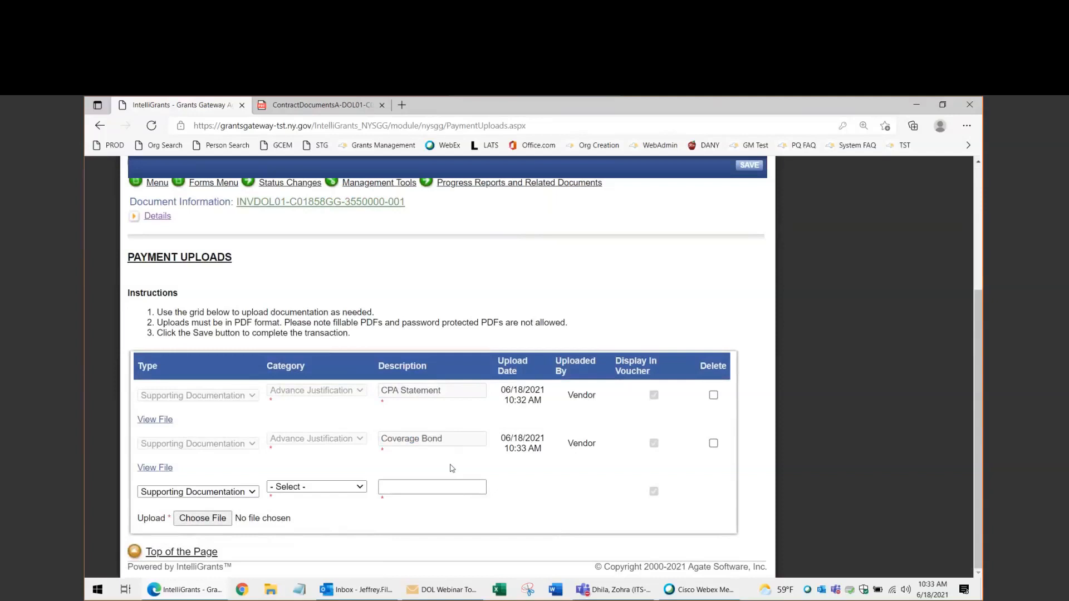
Return to the payment's forms list and open the Notes page
{"action": "scroll", "coordinate": [348, 457], "scroll_direction": "up", "scroll_amount": 4}
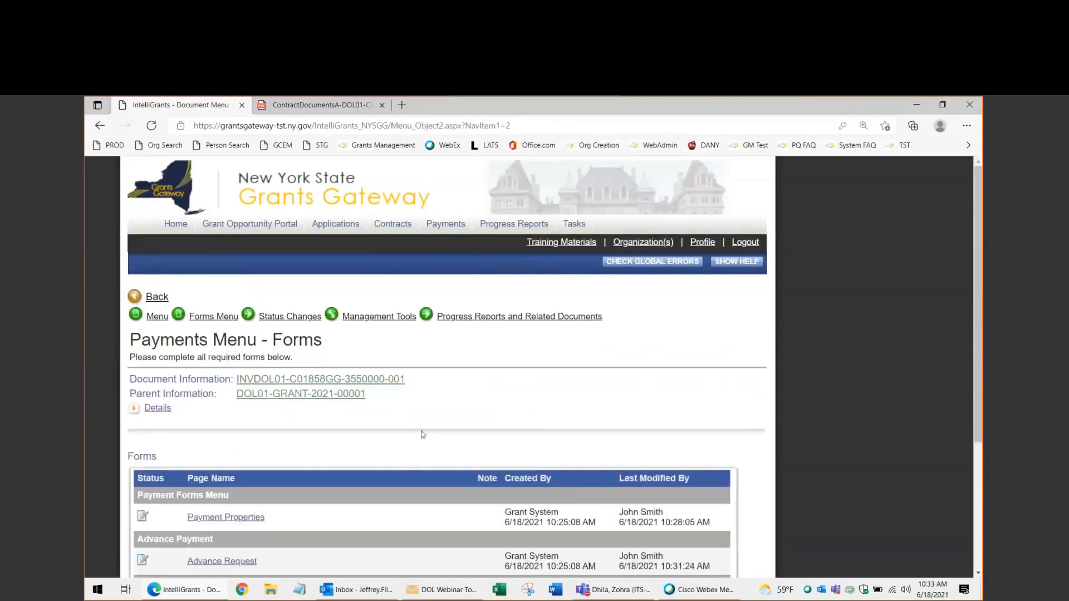
{"action": "scroll", "coordinate": [423, 433], "scroll_direction": "down", "scroll_amount": 4}
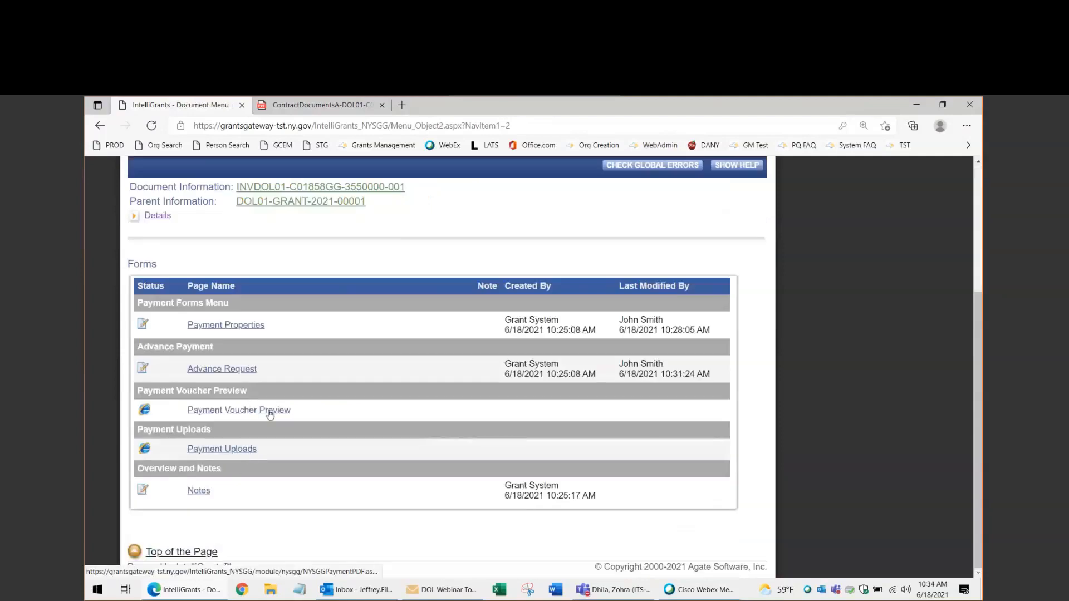
{"action": "left_click", "coordinate": [198, 493]}
{"action": "scroll", "coordinate": [279, 475], "scroll_direction": "down", "scroll_amount": 3}
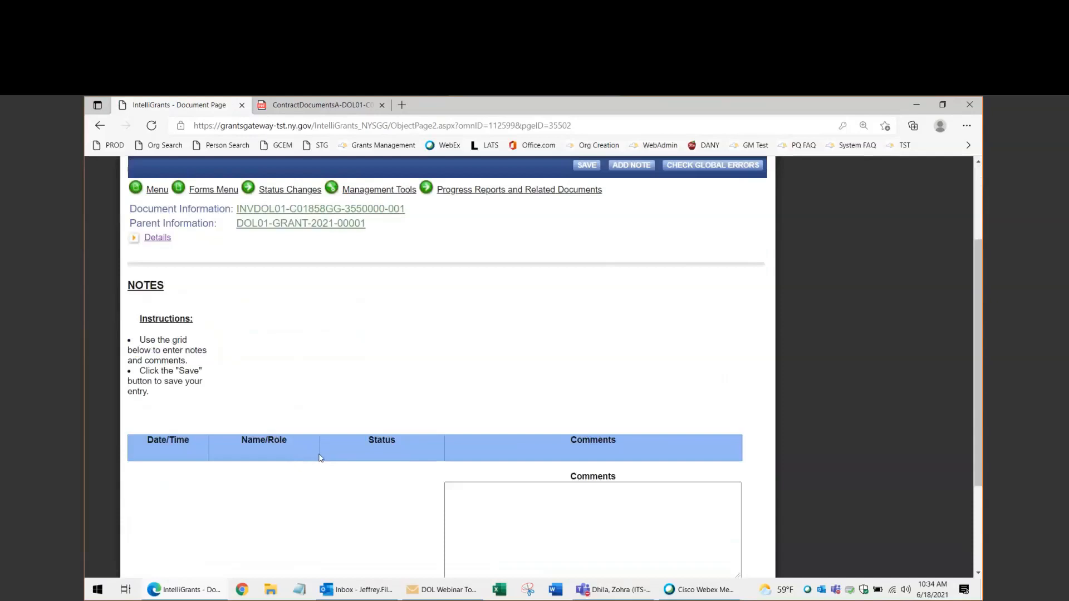
Enter the note "Here is a comment.", save it and check the date and time of the saved entry
{"action": "scroll", "coordinate": [320, 457], "scroll_direction": "down", "scroll_amount": 3}
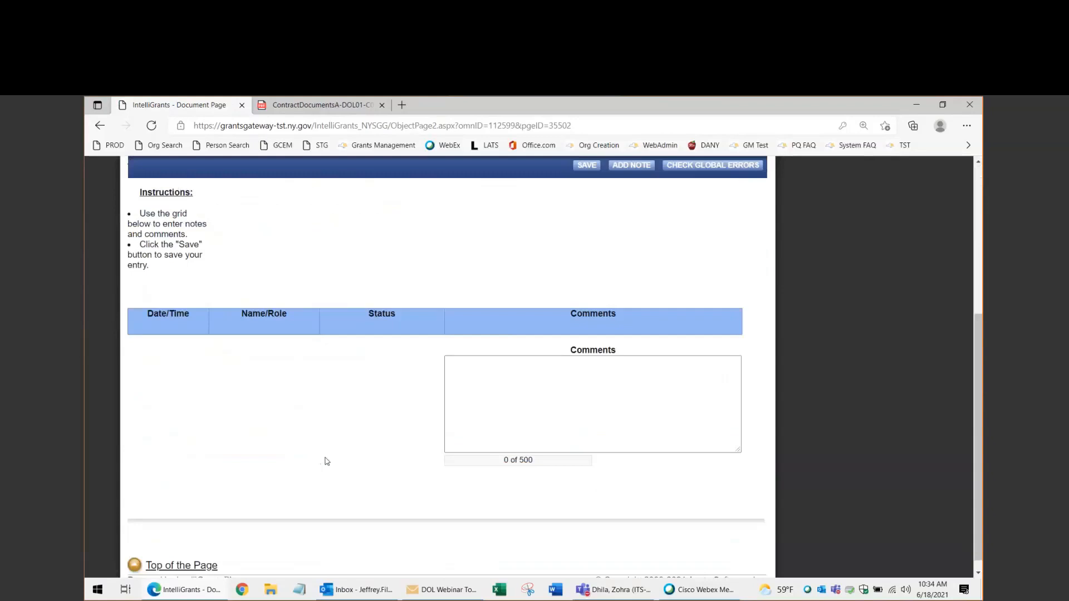
{"action": "left_click", "coordinate": [511, 408]}
{"action": "type", "text": "Here is a comment."}
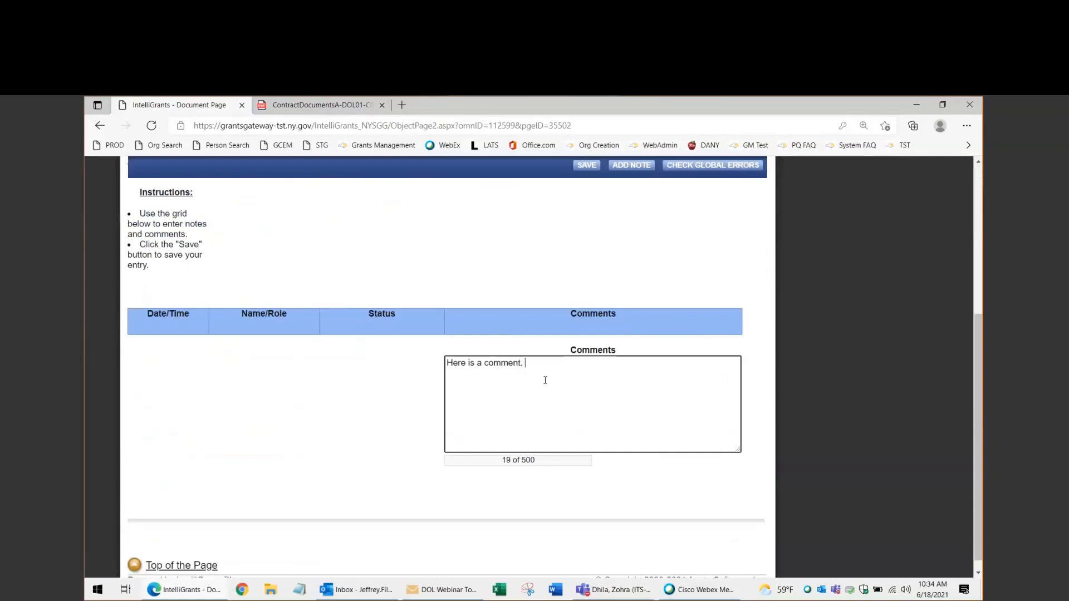
{"action": "left_click", "coordinate": [587, 164]}
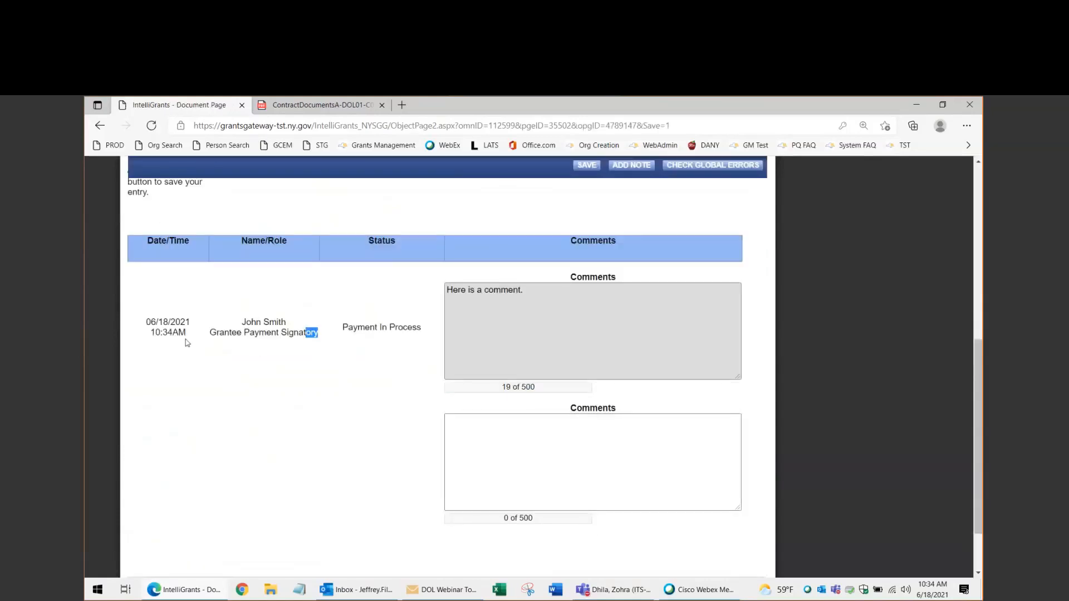
{"action": "left_click_drag", "start_coordinate": [189, 342], "coordinate": [157, 322]}
{"action": "left_click", "coordinate": [361, 341]}
Return to the payment's forms list and point out the Payment Properties and Advance Request forms
{"action": "scroll", "coordinate": [509, 377], "scroll_direction": "up", "scroll_amount": 7}
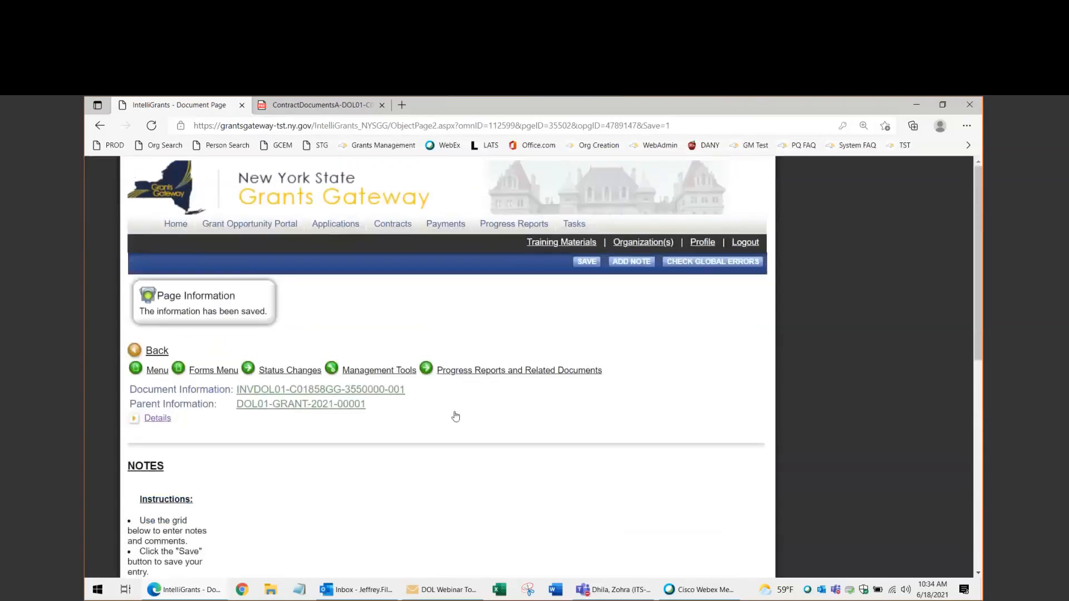
{"action": "left_click", "coordinate": [201, 371]}
{"action": "left_click", "coordinate": [201, 371]}
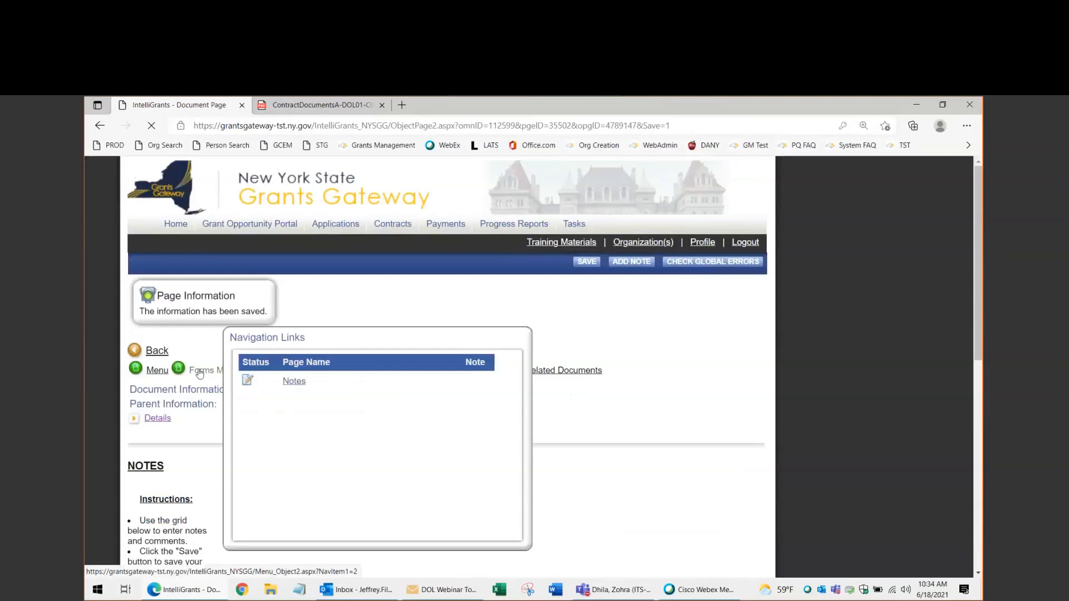
{"action": "scroll", "coordinate": [412, 437], "scroll_direction": "down", "scroll_amount": 3}
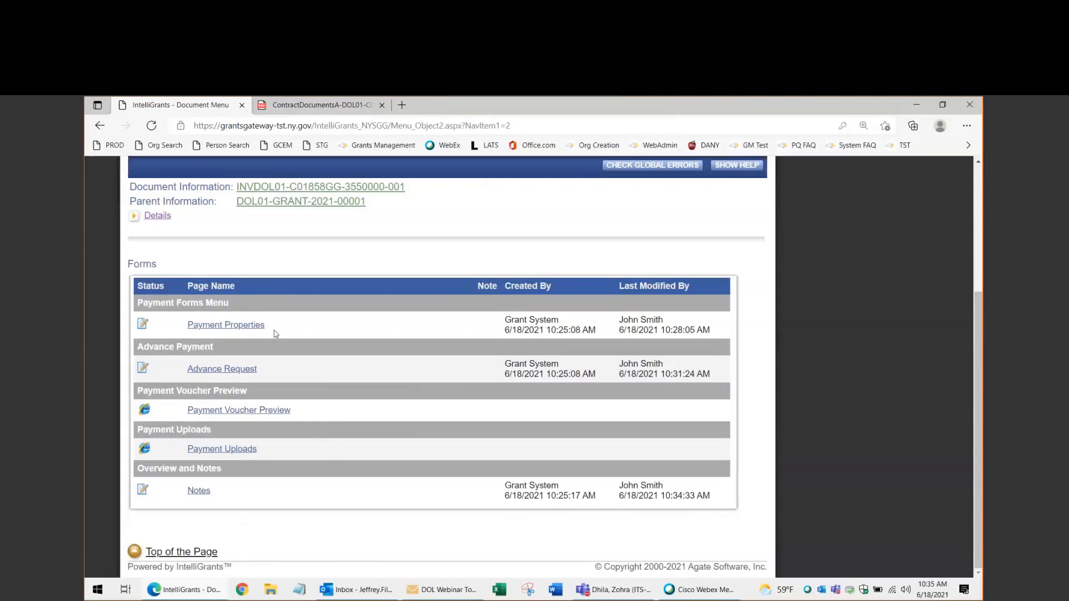
{"action": "left_click_drag", "start_coordinate": [269, 328], "coordinate": [202, 325]}
{"action": "left_click_drag", "start_coordinate": [259, 370], "coordinate": [240, 369]}
{"action": "left_click", "coordinate": [344, 421]}
Generate the Payment Voucher Preview, open the downloaded PDF and enlarge its view
{"action": "left_click", "coordinate": [240, 413]}
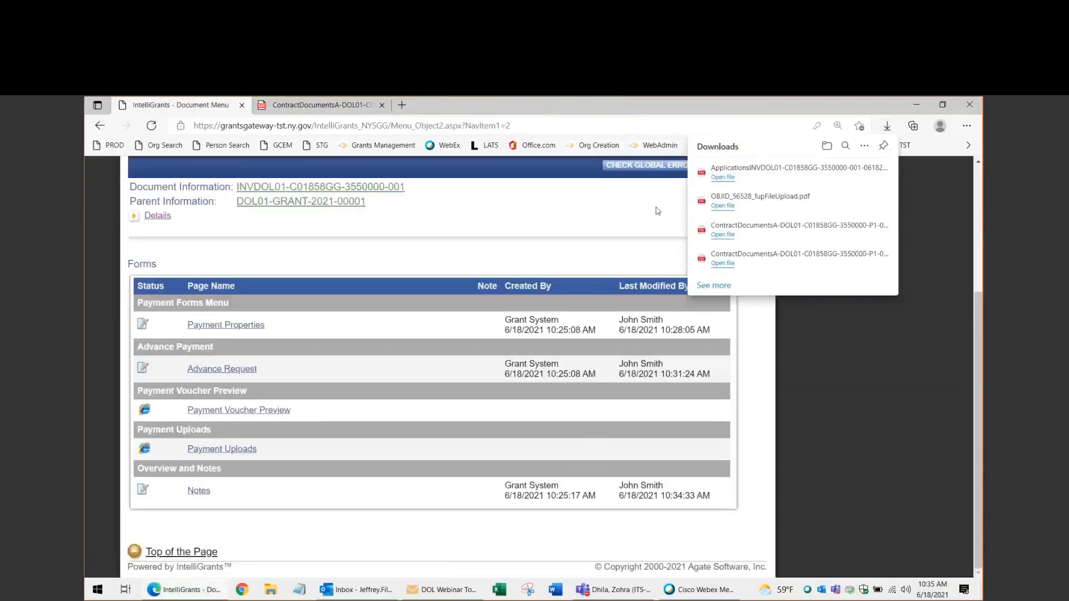
{"action": "left_click", "coordinate": [723, 177]}
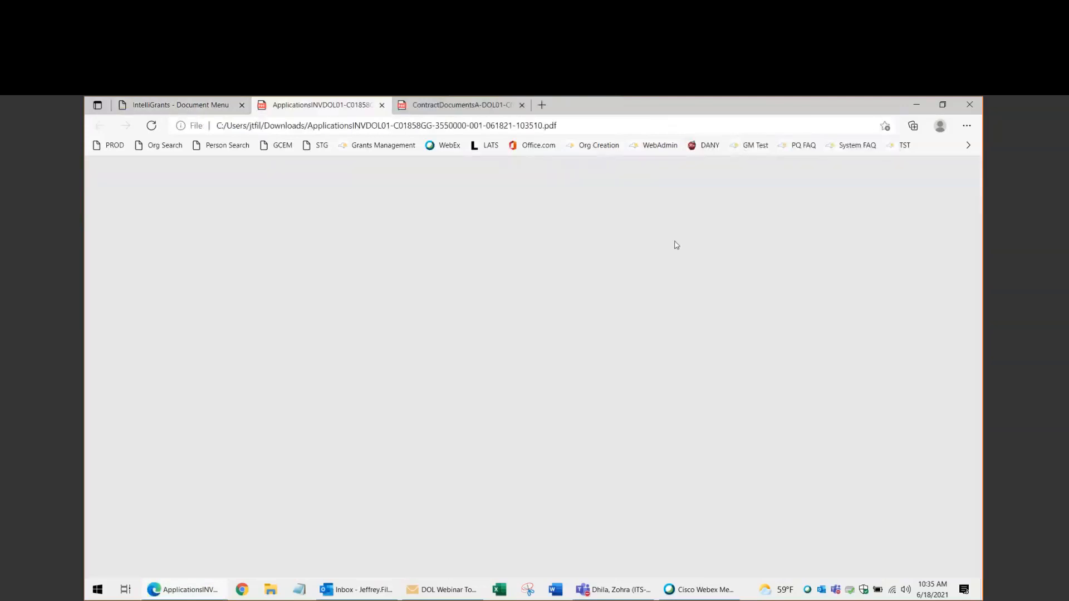
{"action": "left_click", "coordinate": [445, 169]}
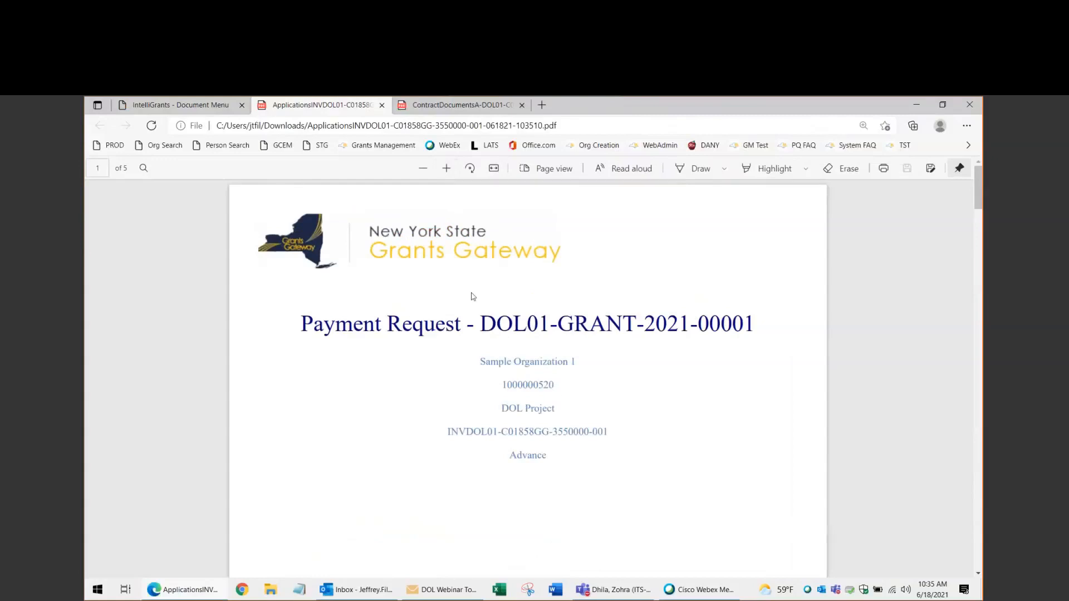
Review the voucher's first page, highlighting the payment document number, the Requested Payment Amount and the Audited Payment Amount label
{"action": "scroll", "coordinate": [584, 398], "scroll_direction": "down", "scroll_amount": 2}
{"action": "left_click_drag", "start_coordinate": [604, 376], "coordinate": [446, 367]}
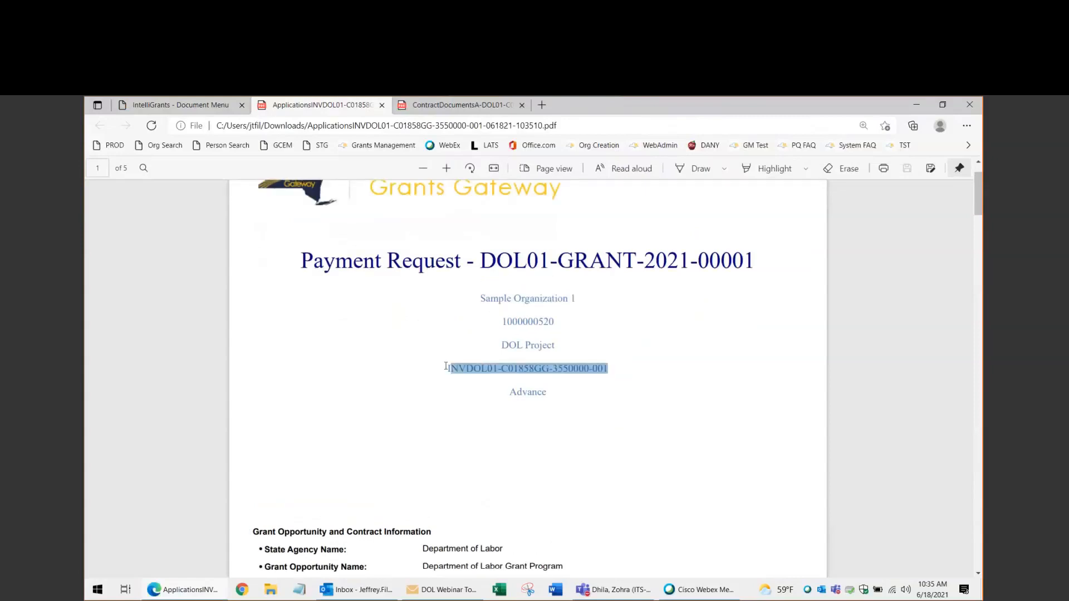
{"action": "scroll", "coordinate": [546, 365], "scroll_direction": "down", "scroll_amount": 2}
{"action": "double_click", "coordinate": [551, 274]}
{"action": "scroll", "coordinate": [555, 351], "scroll_direction": "down", "scroll_amount": 4}
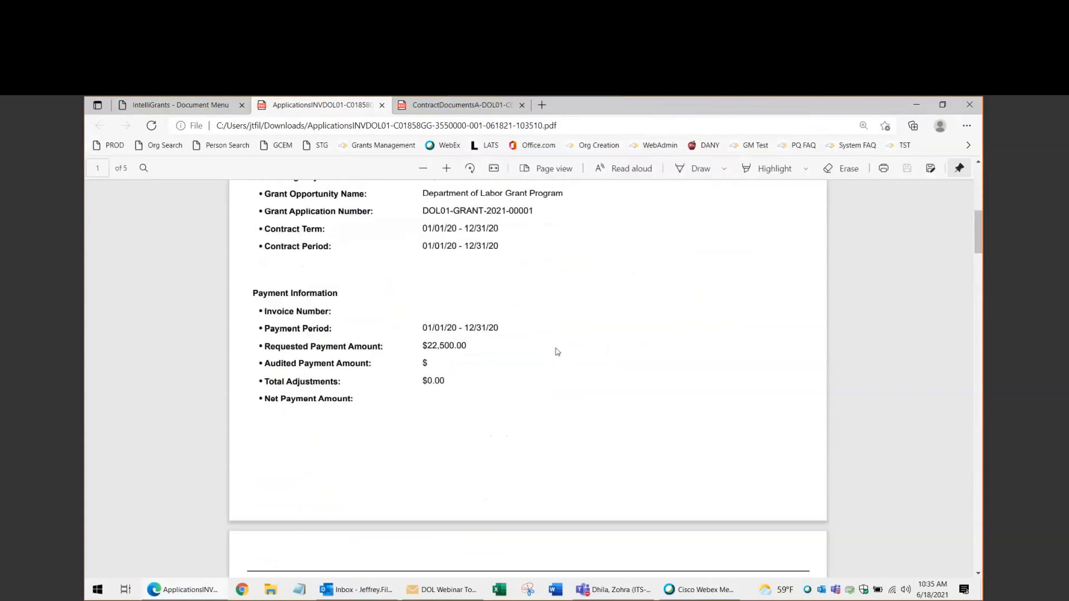
{"action": "left_click_drag", "start_coordinate": [469, 338], "coordinate": [422, 338]}
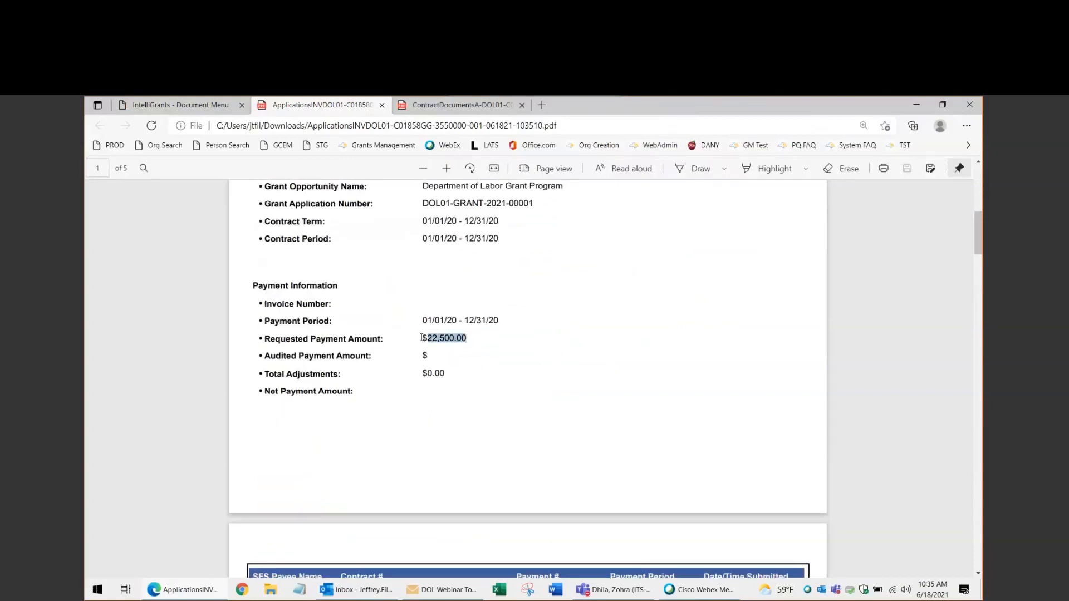
{"action": "left_click", "coordinate": [559, 372]}
{"action": "scroll", "coordinate": [559, 372], "scroll_direction": "down", "scroll_amount": 2}
{"action": "scroll", "coordinate": [564, 372], "scroll_direction": "up", "scroll_amount": 1}
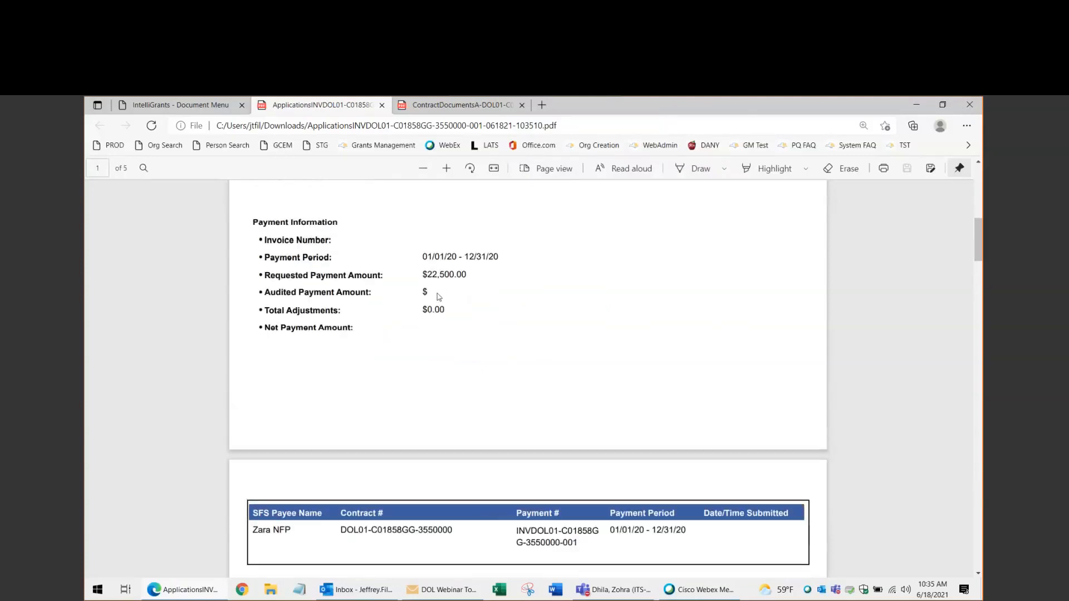
{"action": "left_click_drag", "start_coordinate": [373, 296], "coordinate": [284, 292]}
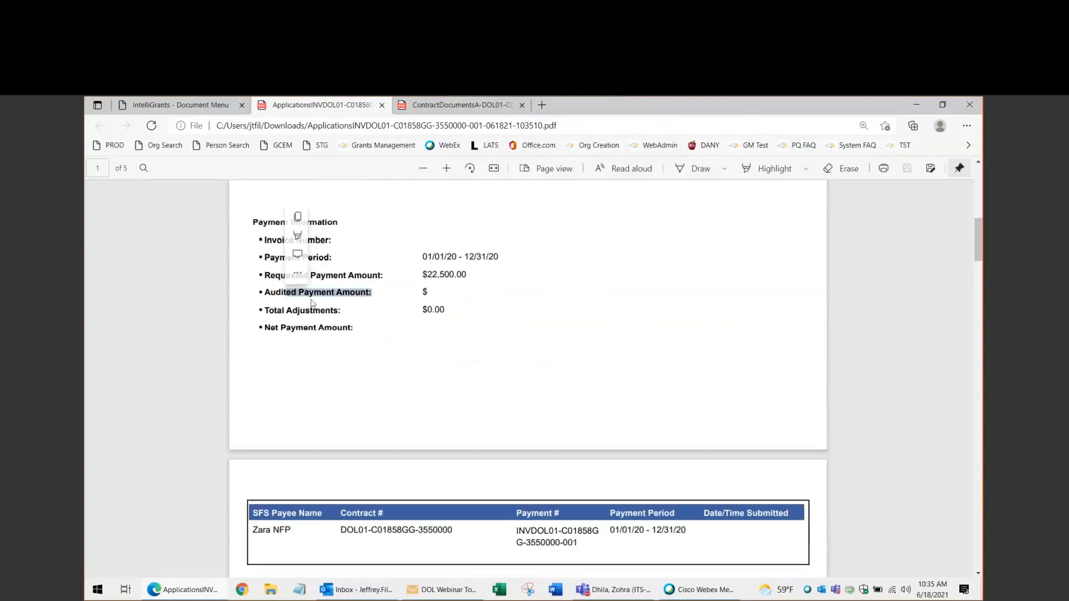
{"action": "left_click", "coordinate": [334, 315]}
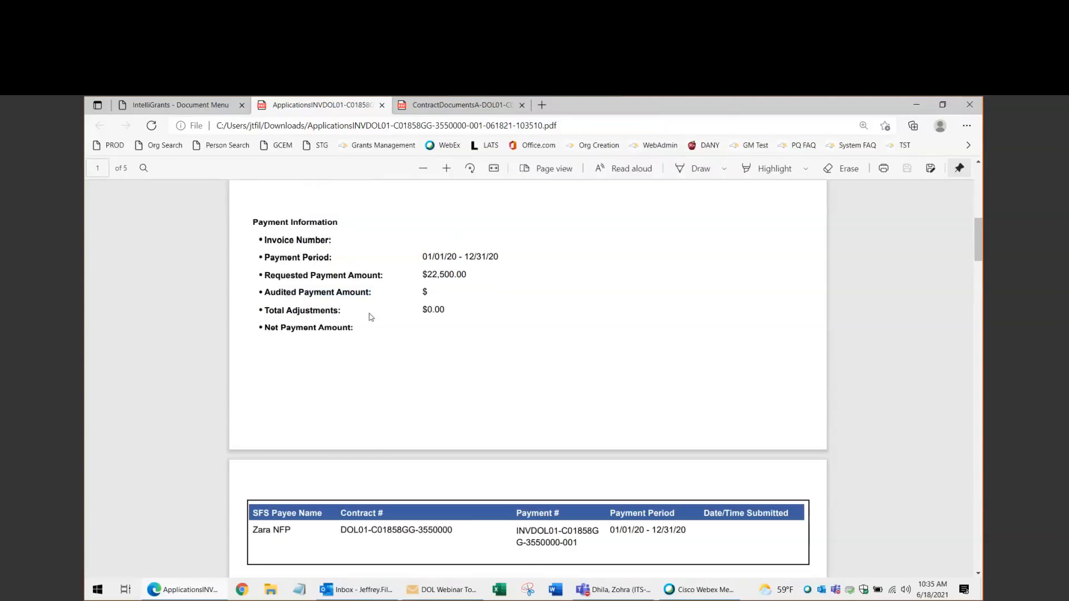
Examine the voucher's Advance Request page, highlighting the justification text, and continue to the Attachments section
{"action": "scroll", "coordinate": [452, 361], "scroll_direction": "up", "scroll_amount": 1}
{"action": "scroll", "coordinate": [453, 360], "scroll_direction": "down", "scroll_amount": 5}
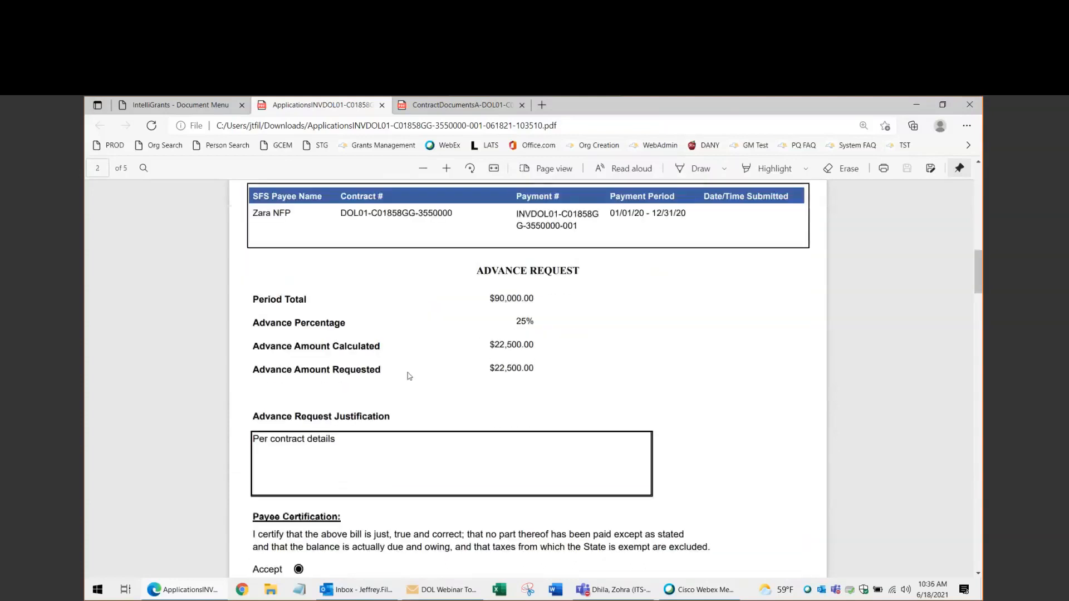
{"action": "scroll", "coordinate": [410, 377], "scroll_direction": "down", "scroll_amount": 1}
{"action": "triple_click", "coordinate": [293, 375]}
{"action": "left_click", "coordinate": [418, 402]}
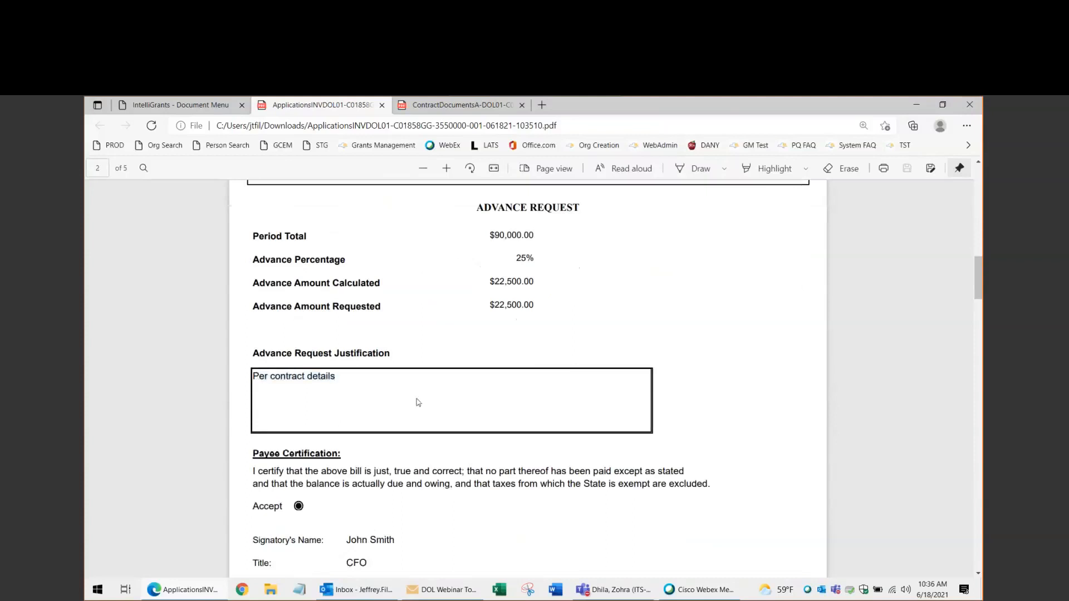
{"action": "scroll", "coordinate": [418, 403], "scroll_direction": "down", "scroll_amount": 1}
{"action": "scroll", "coordinate": [529, 435], "scroll_direction": "down", "scroll_amount": 5}
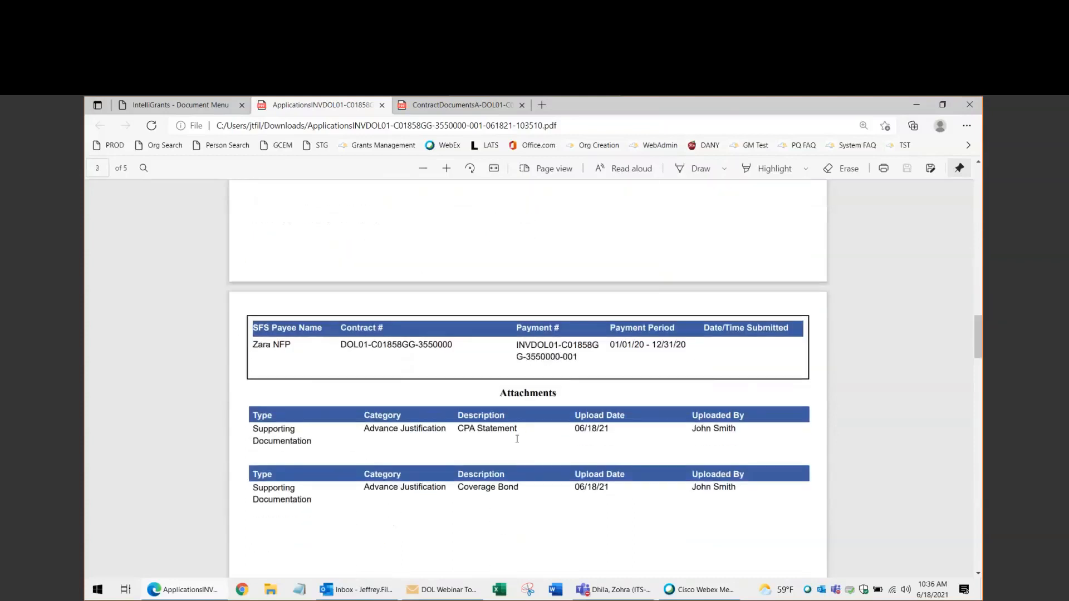
Review the voucher's Attachments list, highlighting the CPA Statement and Coverage Bond descriptions
{"action": "scroll", "coordinate": [408, 397], "scroll_direction": "down", "scroll_amount": 2}
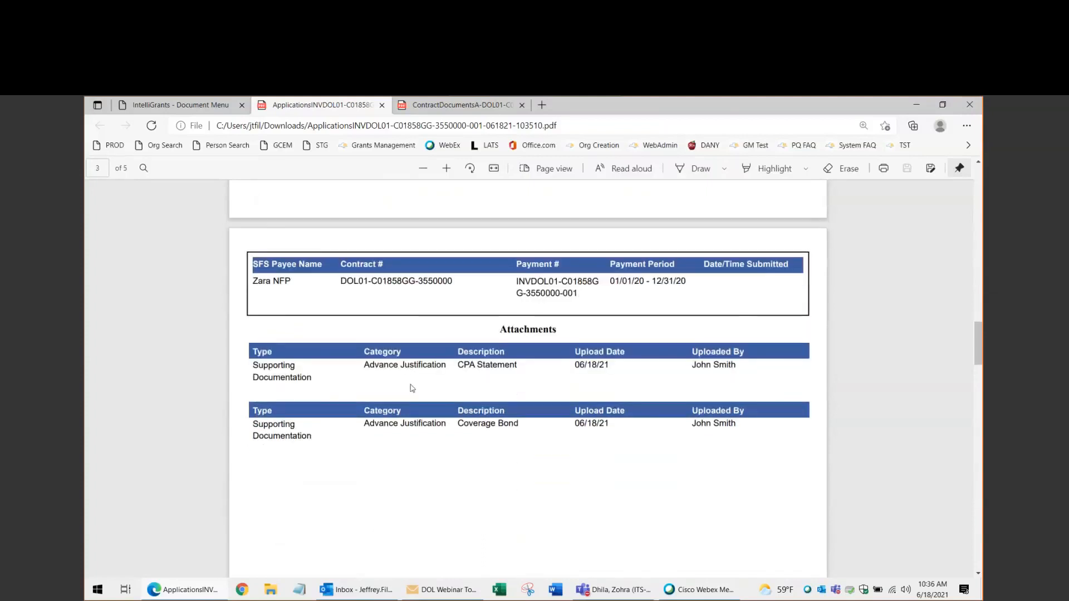
{"action": "left_click_drag", "start_coordinate": [517, 365], "coordinate": [458, 365]}
{"action": "left_click_drag", "start_coordinate": [518, 424], "coordinate": [469, 427]}
{"action": "left_click", "coordinate": [532, 477]}
View the two sample supporting documentation pages at the end of the voucher and close the voucher PDF
{"action": "scroll", "coordinate": [516, 457], "scroll_direction": "down", "scroll_amount": 5}
{"action": "scroll", "coordinate": [514, 456], "scroll_direction": "down", "scroll_amount": 4}
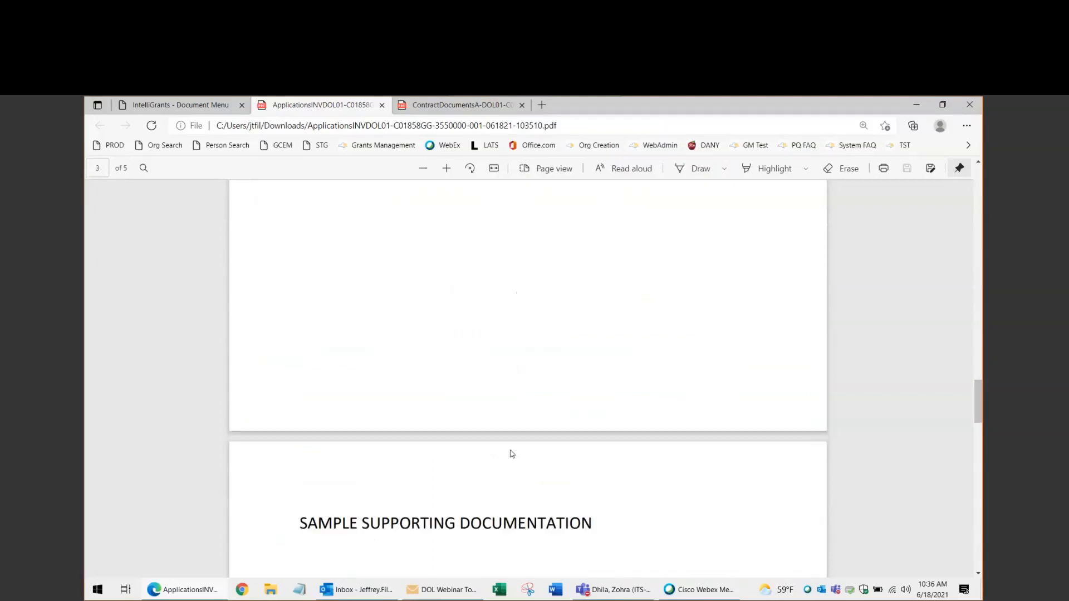
{"action": "scroll", "coordinate": [512, 454], "scroll_direction": "down", "scroll_amount": 4}
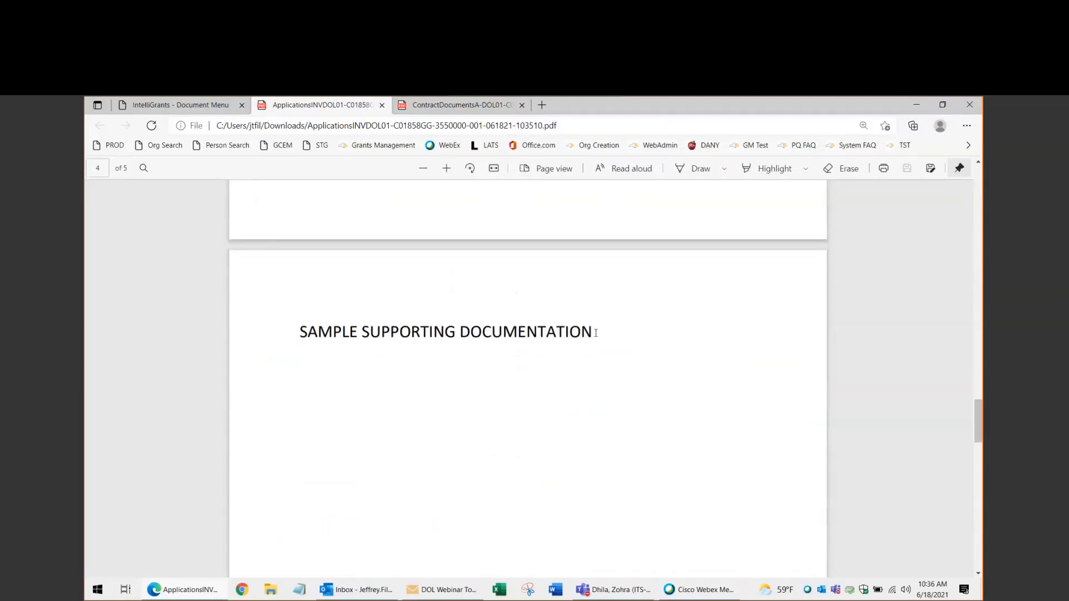
{"action": "left_click_drag", "start_coordinate": [305, 316], "coordinate": [406, 389]}
{"action": "left_click", "coordinate": [409, 390]}
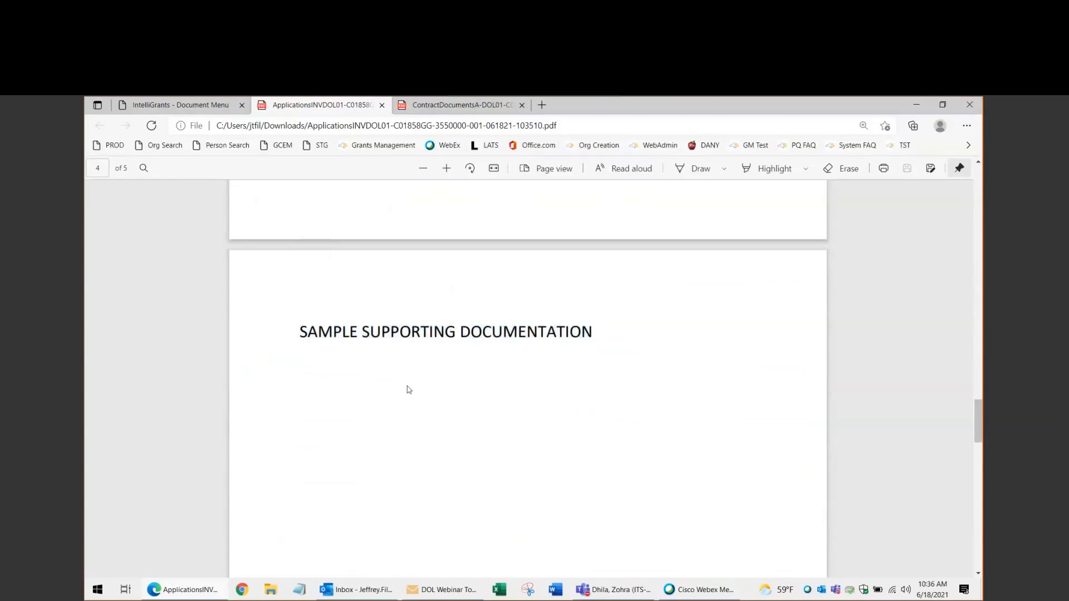
{"action": "scroll", "coordinate": [408, 390], "scroll_direction": "down", "scroll_amount": 10}
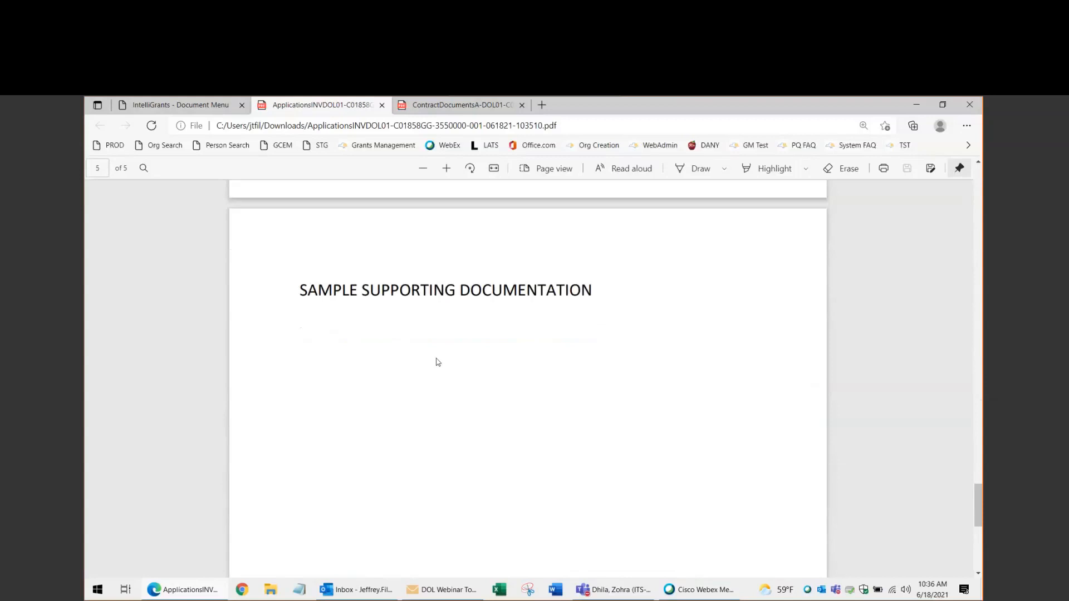
{"action": "left_click", "coordinate": [382, 106]}
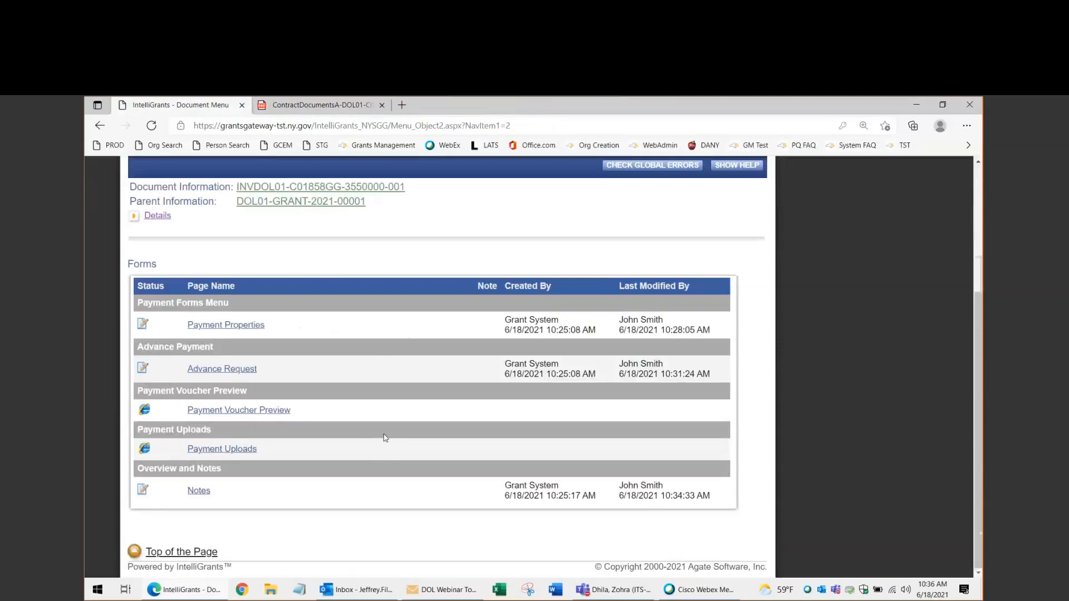
Submit the advance payment by applying the Payment Submitted status and agreeing to the certification
{"action": "scroll", "coordinate": [385, 437], "scroll_direction": "up", "scroll_amount": 4}
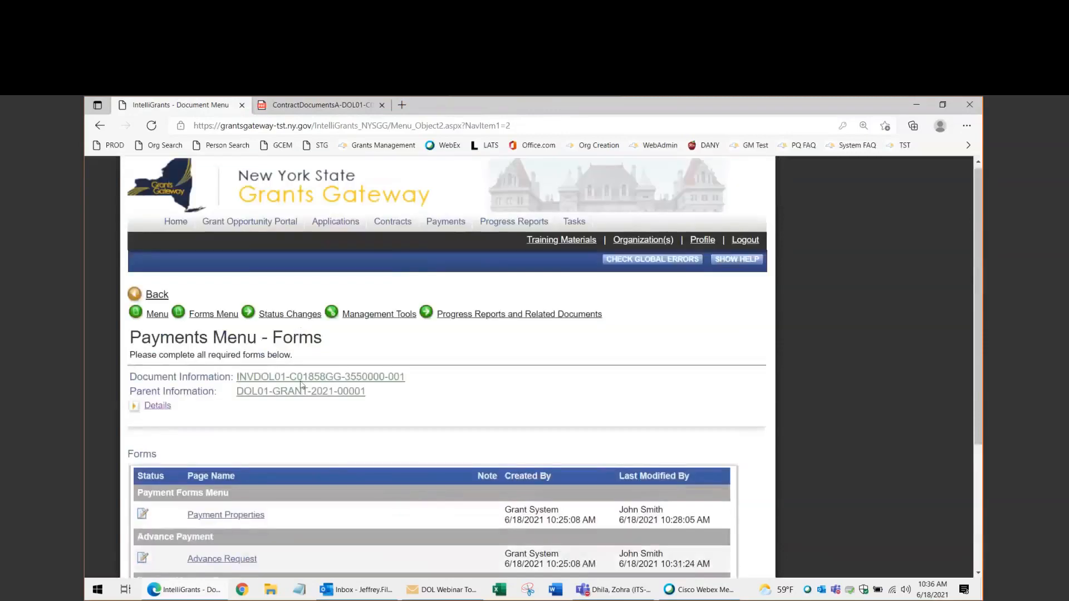
{"action": "mouse_move", "coordinate": [305, 315]}
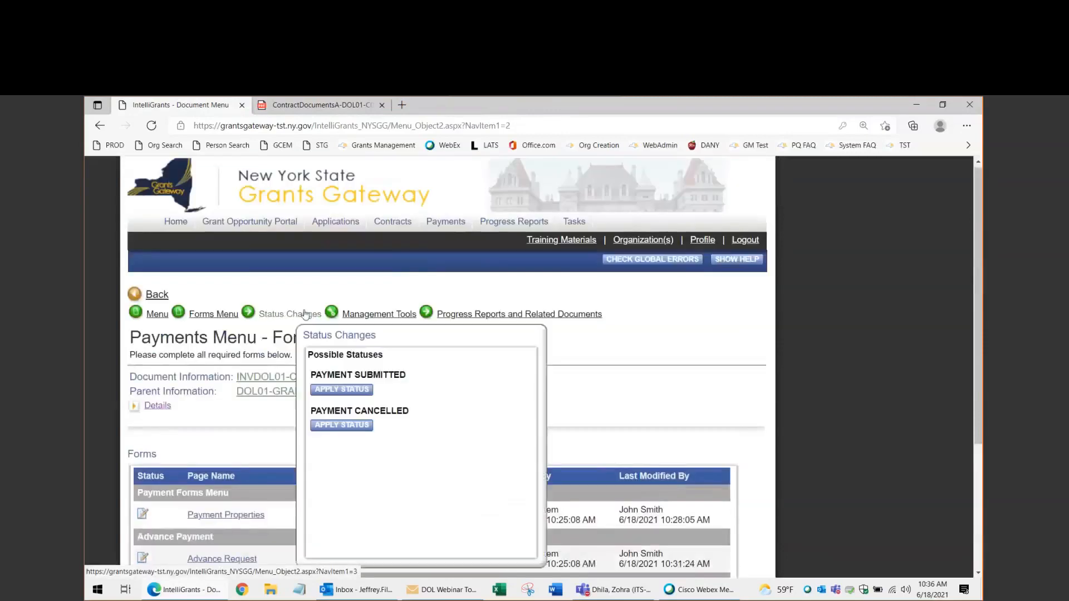
{"action": "left_click", "coordinate": [358, 392]}
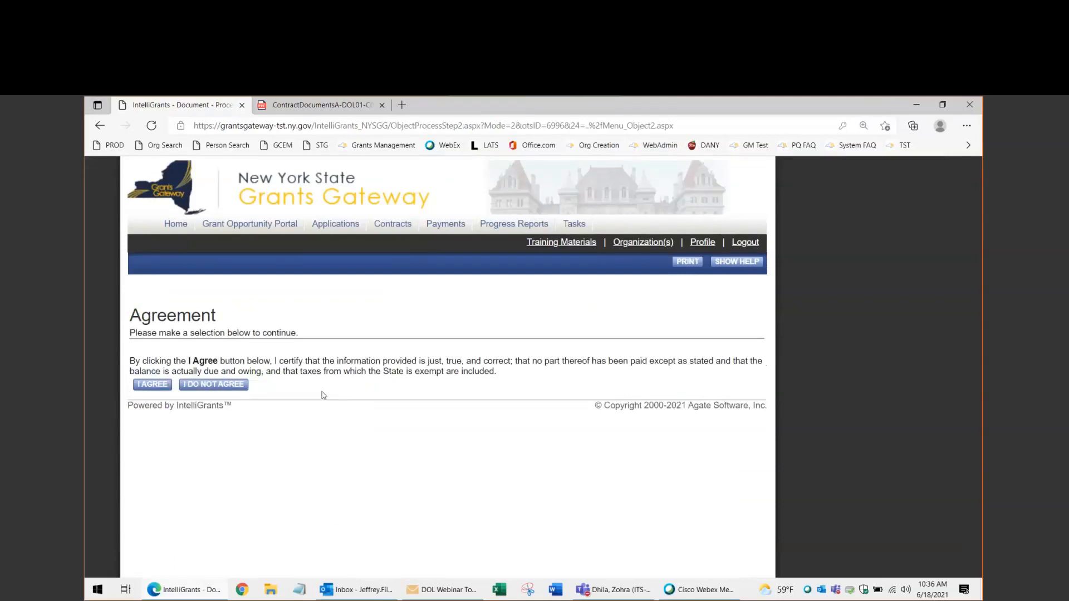
{"action": "left_click", "coordinate": [153, 385]}
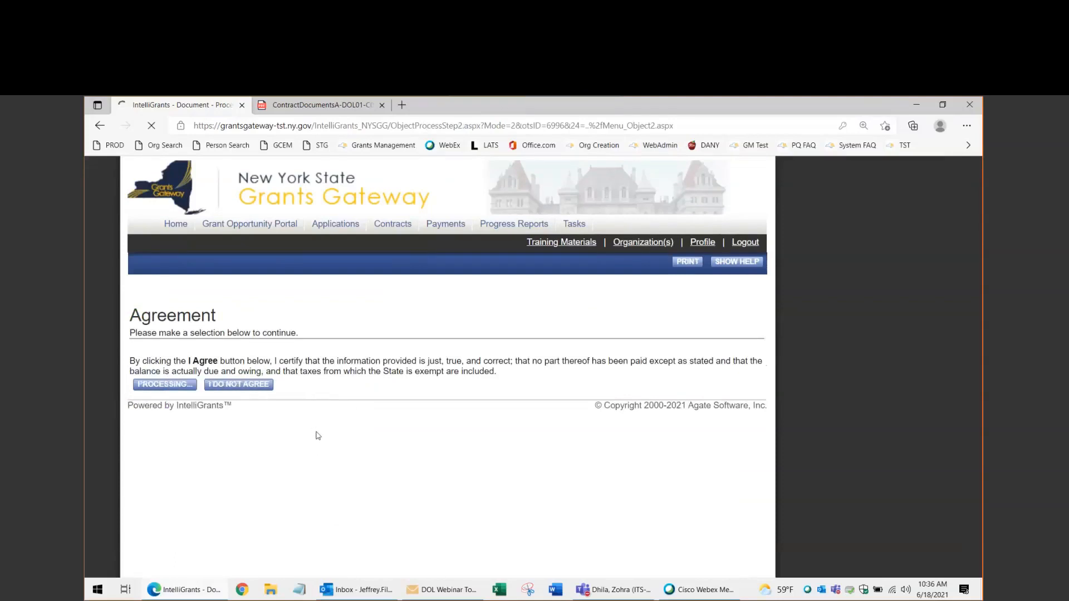
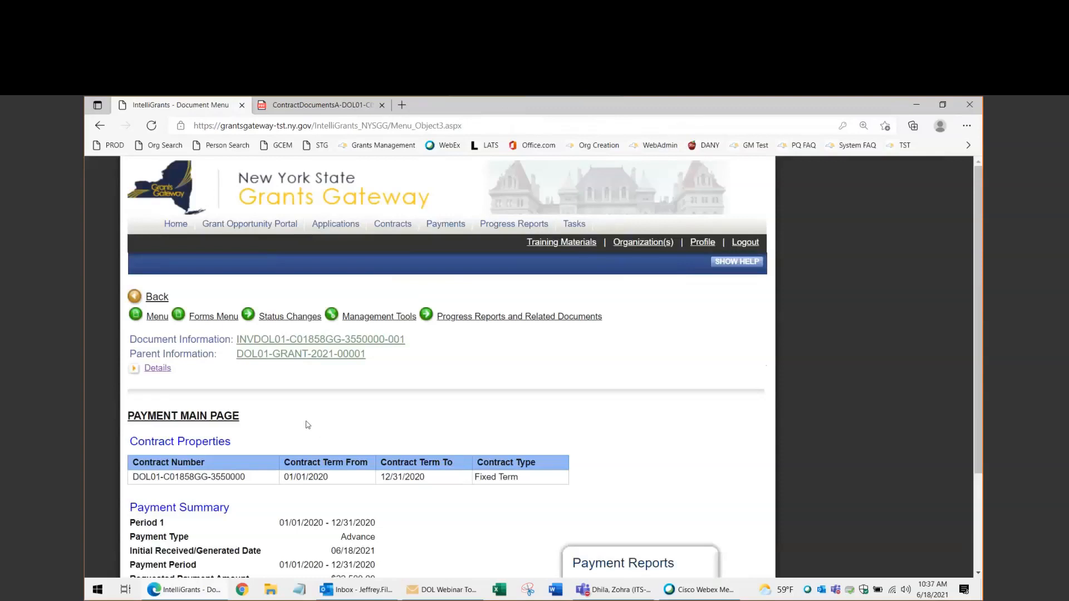
Expand the submitted payment's details and highlight its current status, document information and parent information
{"action": "left_click", "coordinate": [162, 371]}
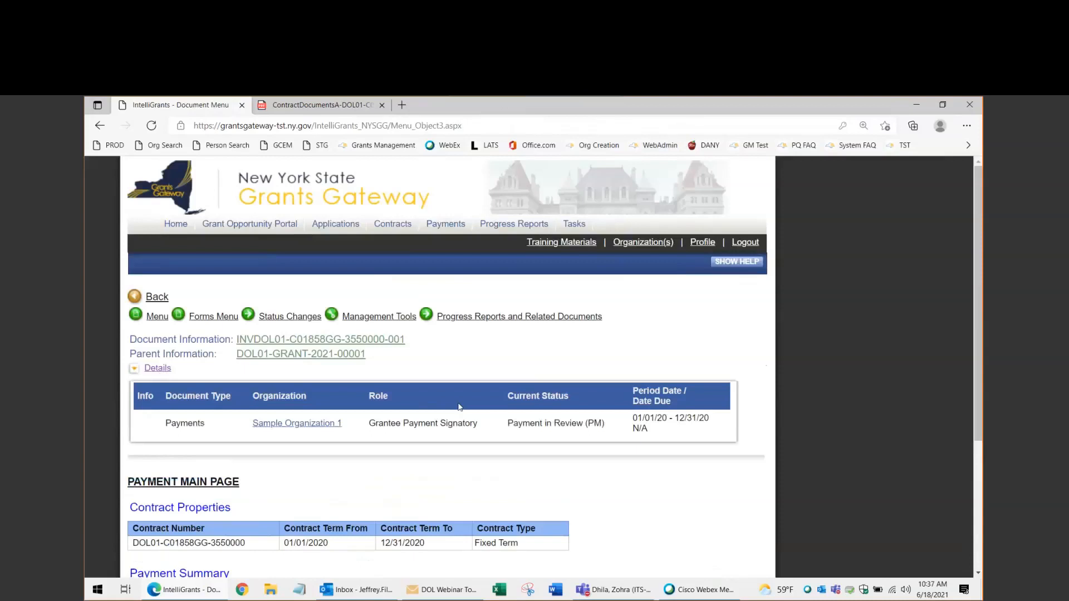
{"action": "left_click_drag", "start_coordinate": [614, 428], "coordinate": [516, 432]}
{"action": "left_click", "coordinate": [579, 462]}
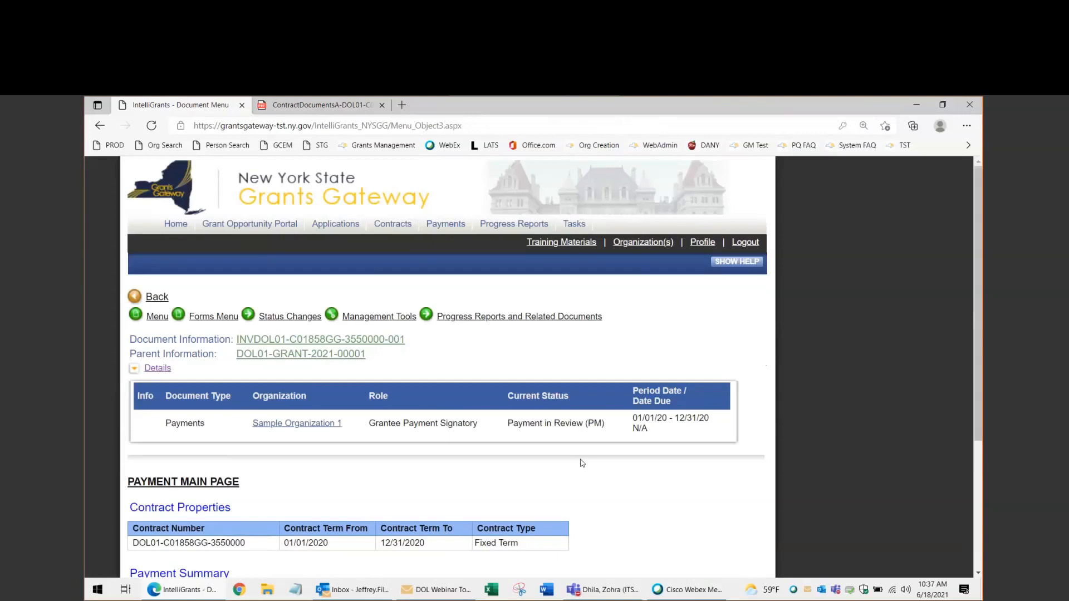
{"action": "scroll", "coordinate": [443, 489], "scroll_direction": "down", "scroll_amount": 1}
{"action": "scroll", "coordinate": [444, 489], "scroll_direction": "up", "scroll_amount": 1}
{"action": "left_click_drag", "start_coordinate": [413, 354], "coordinate": [294, 333]}
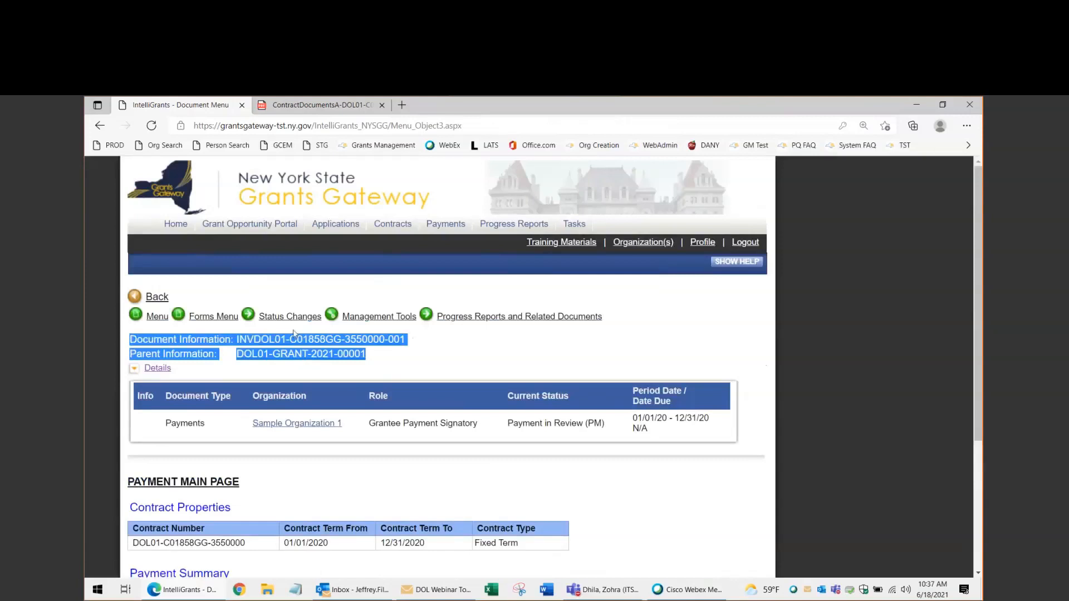
{"action": "left_click", "coordinate": [336, 379]}
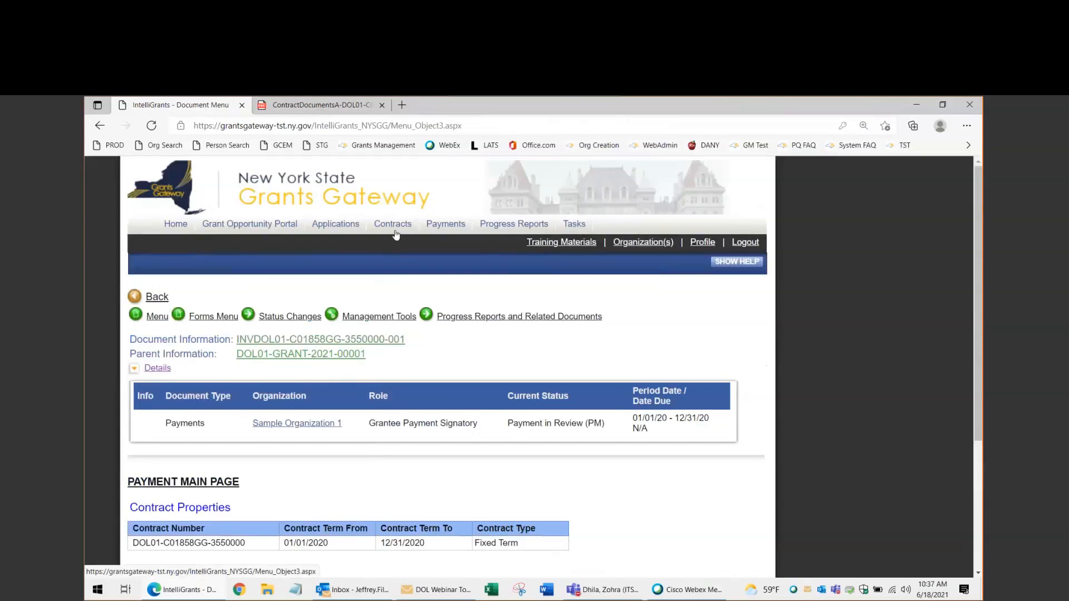
Open the parent contract from the payment's parent information
{"action": "left_click", "coordinate": [262, 362]}
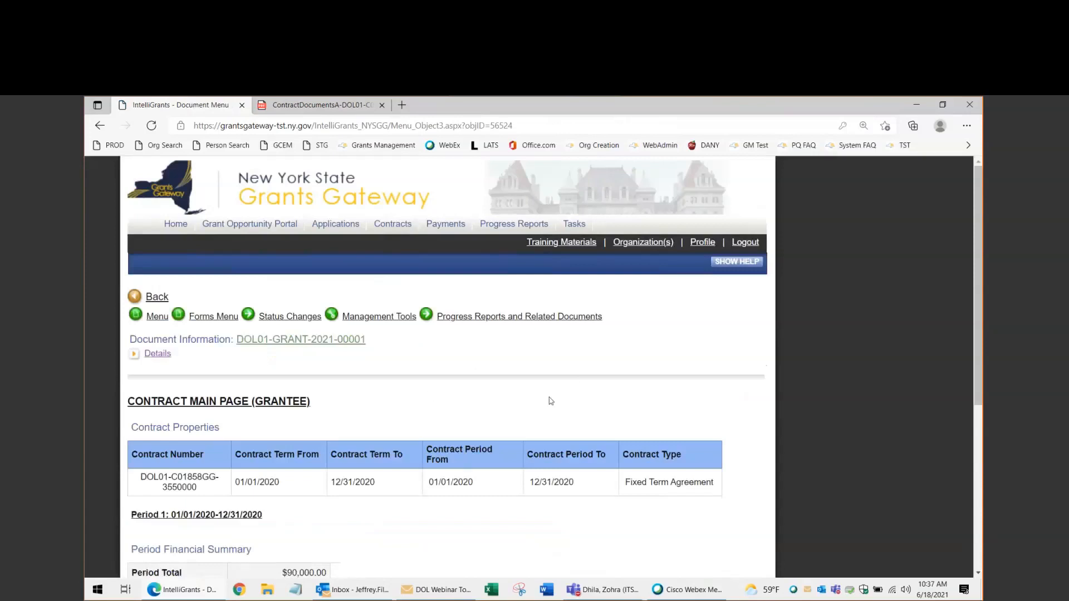
{"action": "mouse_move", "coordinate": [568, 318]}
Search the contracts by contract number 01858 and open the matching executed contract
{"action": "left_click", "coordinate": [392, 226]}
{"action": "scroll", "coordinate": [417, 382], "scroll_direction": "down", "scroll_amount": 3}
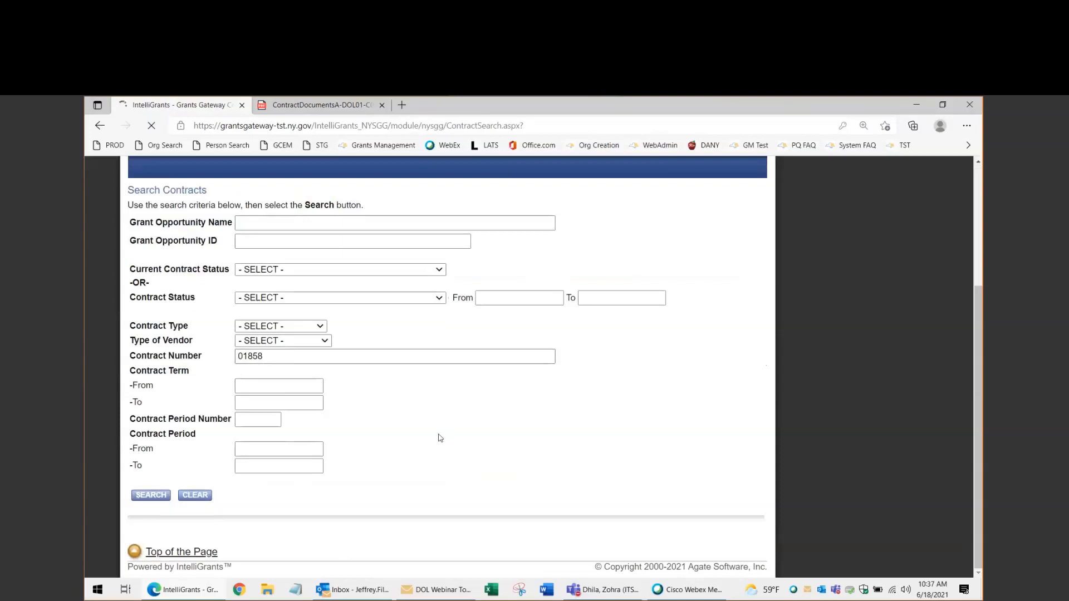
{"action": "scroll", "coordinate": [241, 487], "scroll_direction": "down", "scroll_amount": 5}
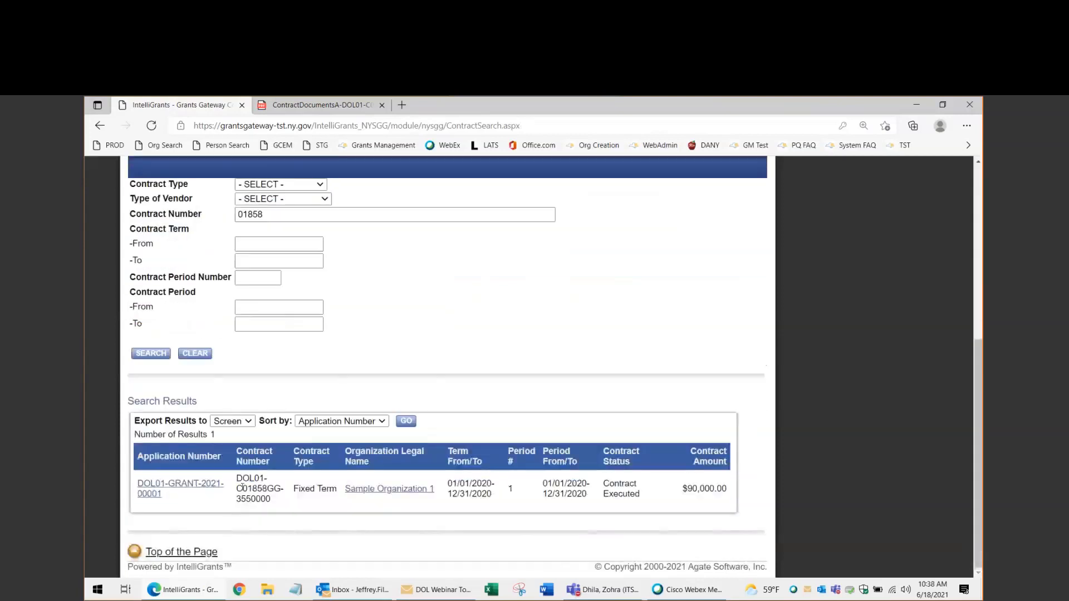
{"action": "left_click", "coordinate": [188, 487]}
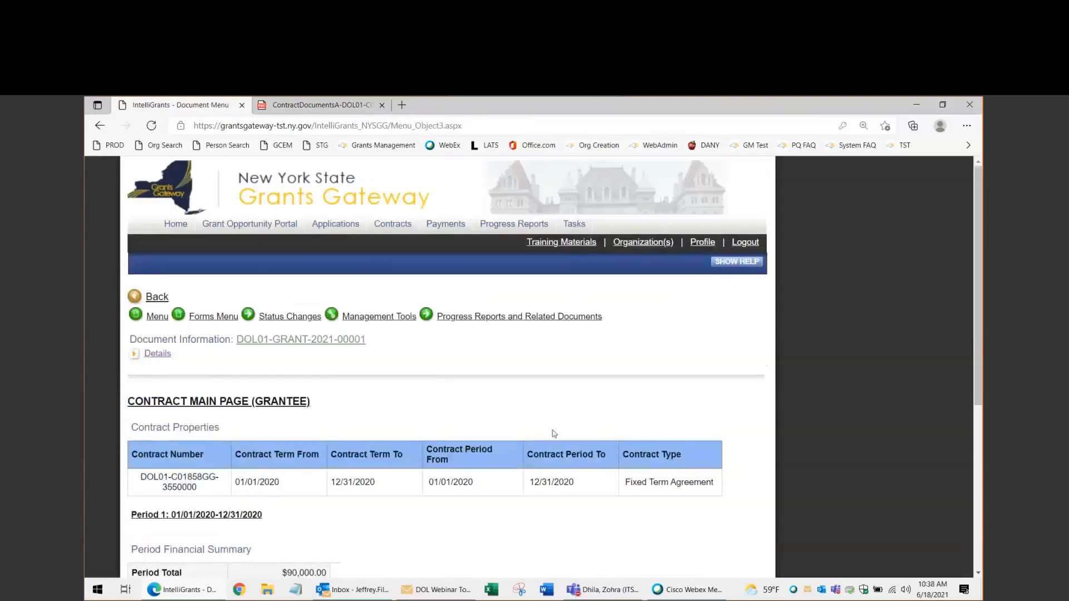
Initiate a new payment against the contract and open its Payment Properties form
{"action": "mouse_move", "coordinate": [470, 320]}
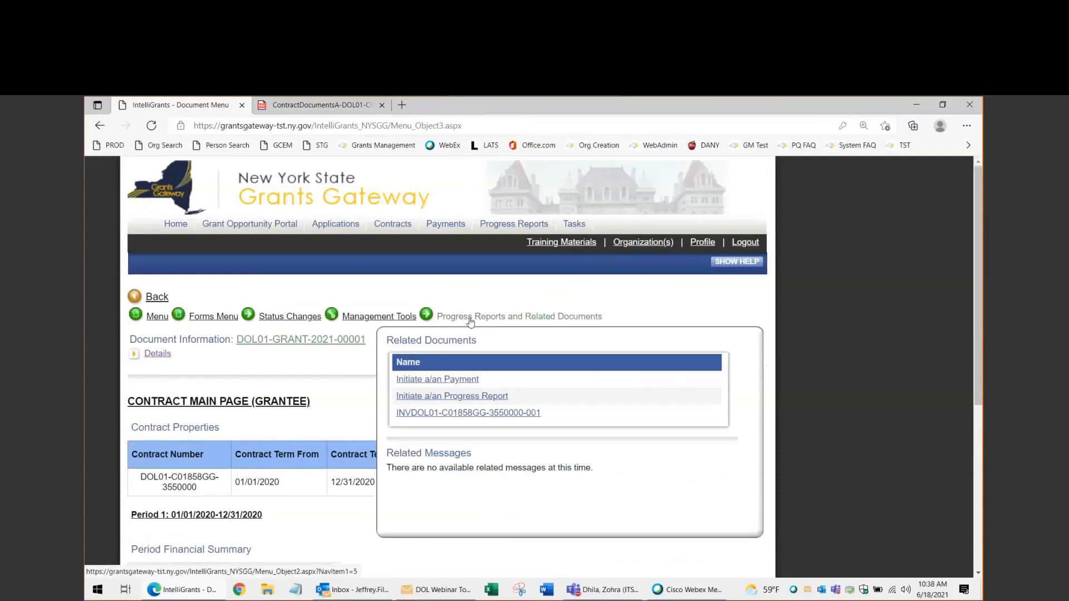
{"action": "left_click", "coordinate": [451, 383]}
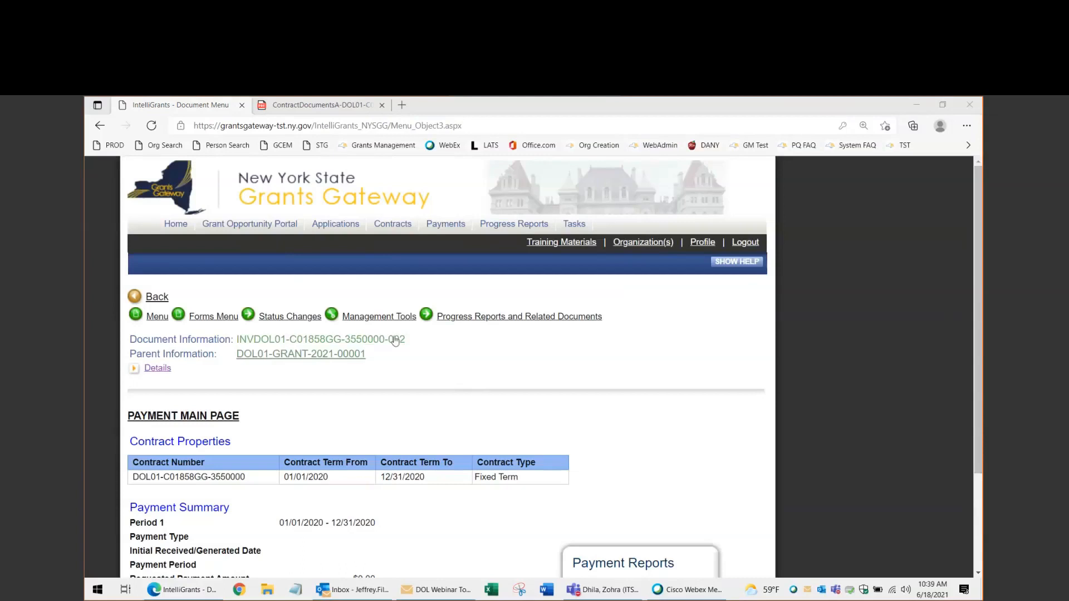
{"action": "left_click", "coordinate": [205, 316]}
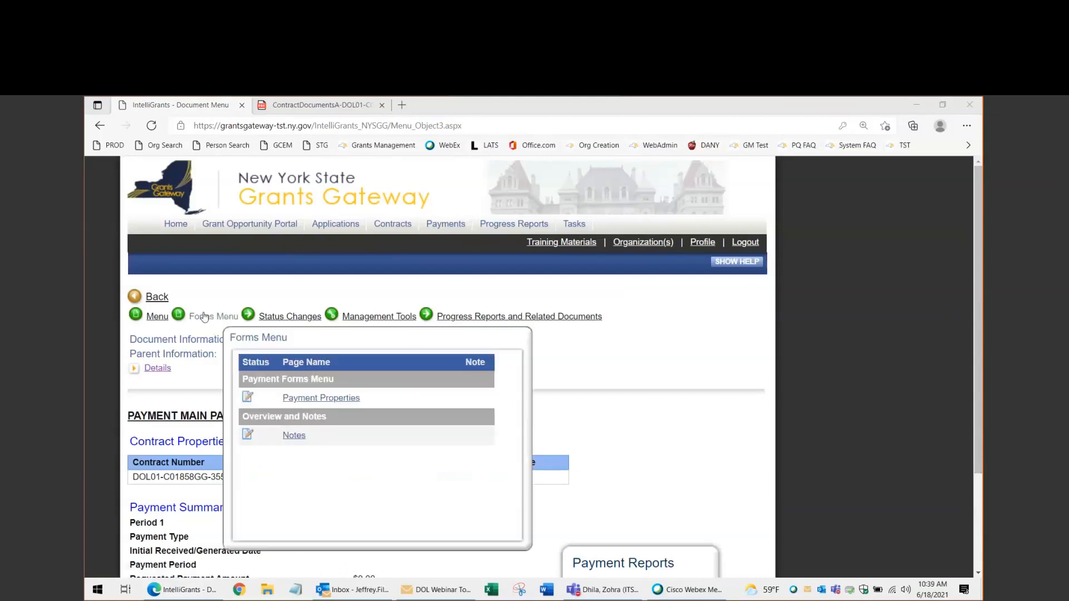
{"action": "left_click", "coordinate": [206, 319]}
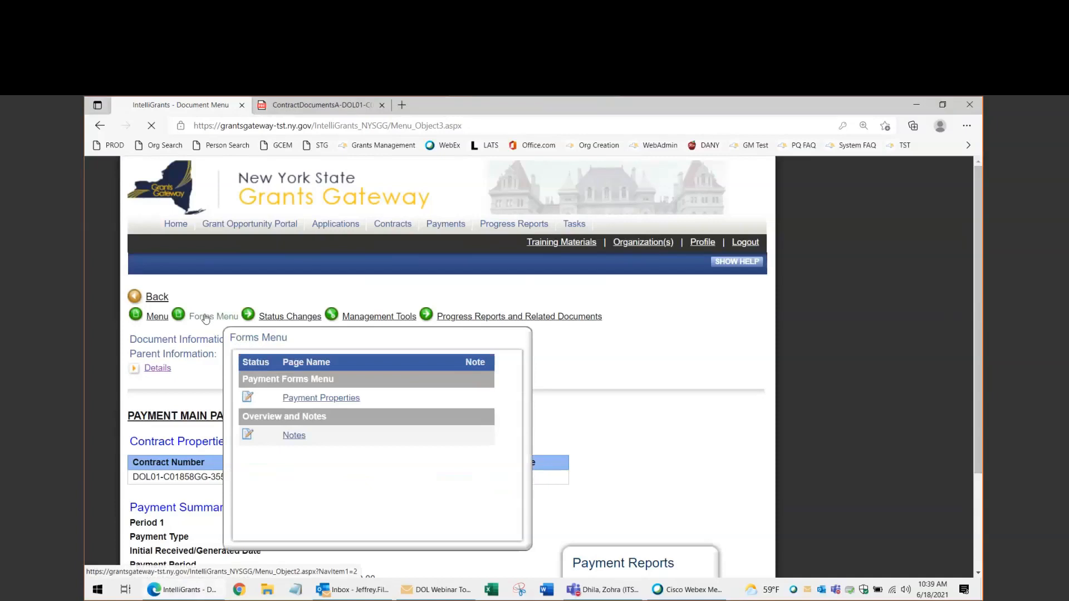
{"action": "scroll", "coordinate": [332, 413], "scroll_direction": "down", "scroll_amount": 2}
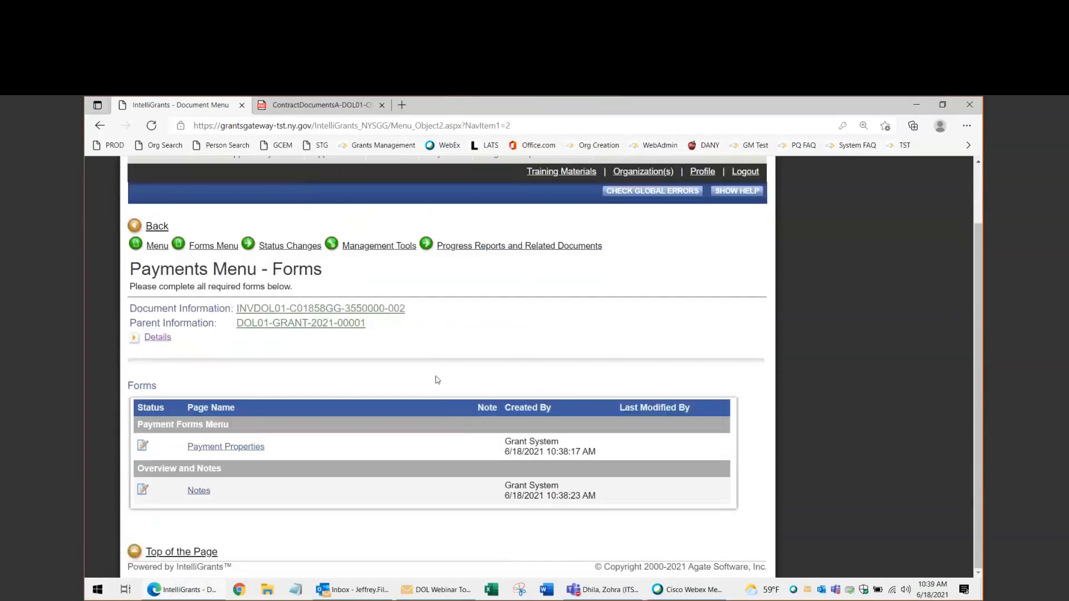
{"action": "left_click", "coordinate": [249, 447]}
{"action": "scroll", "coordinate": [390, 387], "scroll_direction": "down", "scroll_amount": 3}
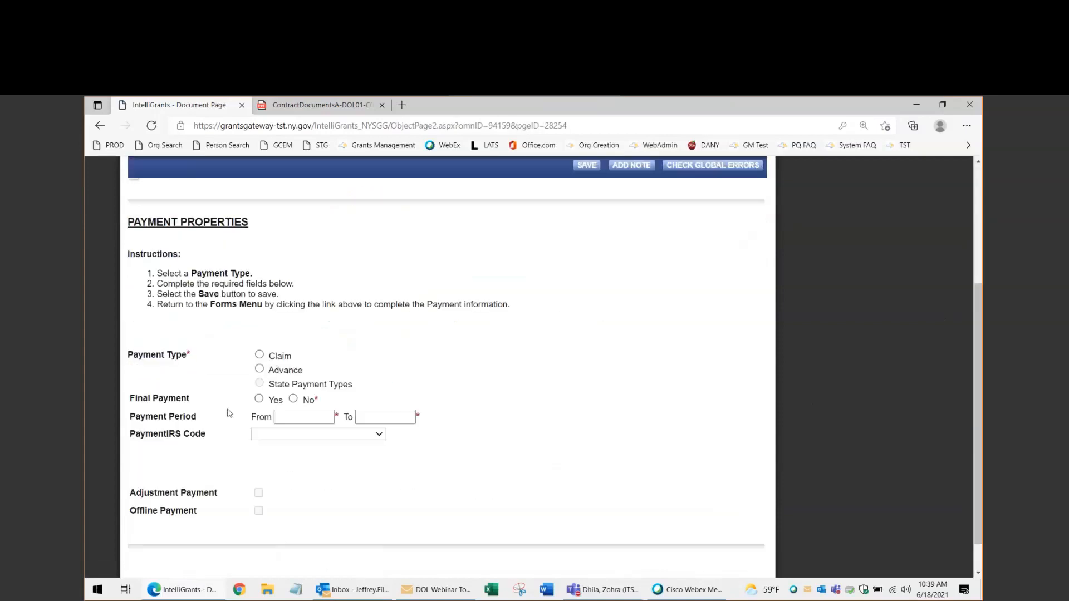
Set the new payment's type to Claim and Final Payment to No
{"action": "left_click", "coordinate": [260, 354]}
{"action": "left_click", "coordinate": [293, 399]}
{"action": "scroll", "coordinate": [320, 351], "scroll_direction": "up", "scroll_amount": 3}
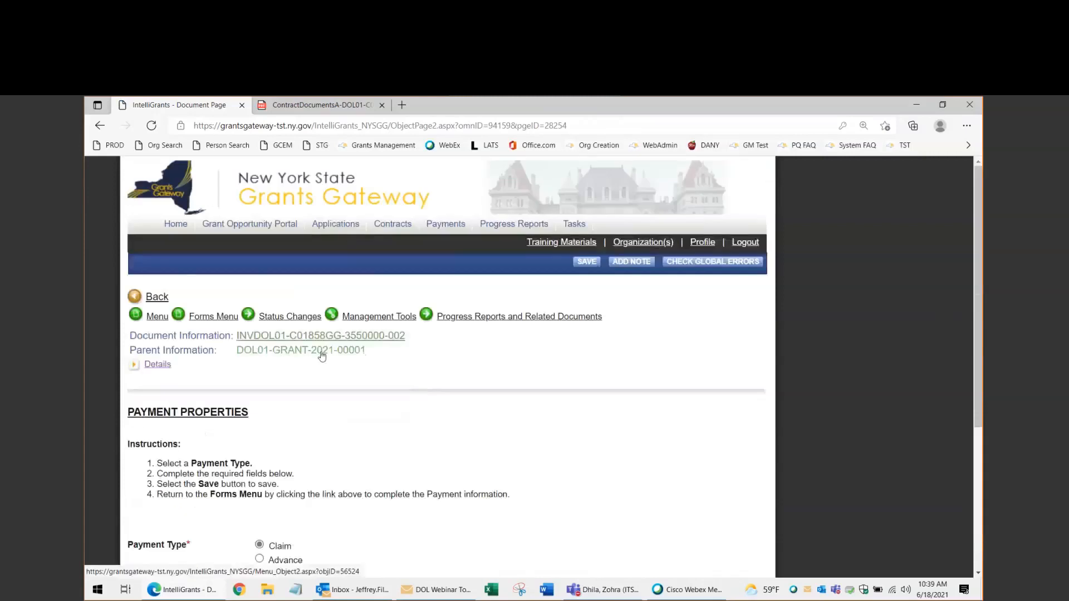
{"action": "scroll", "coordinate": [322, 356], "scroll_direction": "down", "scroll_amount": 4}
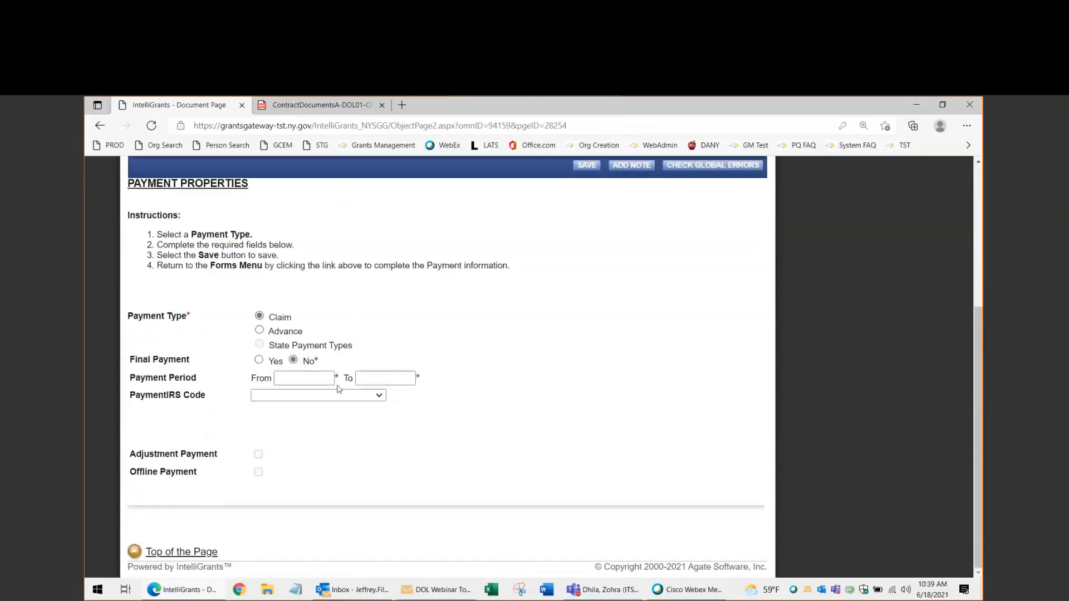
Set the payment period from 01/01/2020 to 03/31/2020 and save the Payment Properties
{"action": "left_click", "coordinate": [290, 380]}
{"action": "type", "text": "1/01/2020"}
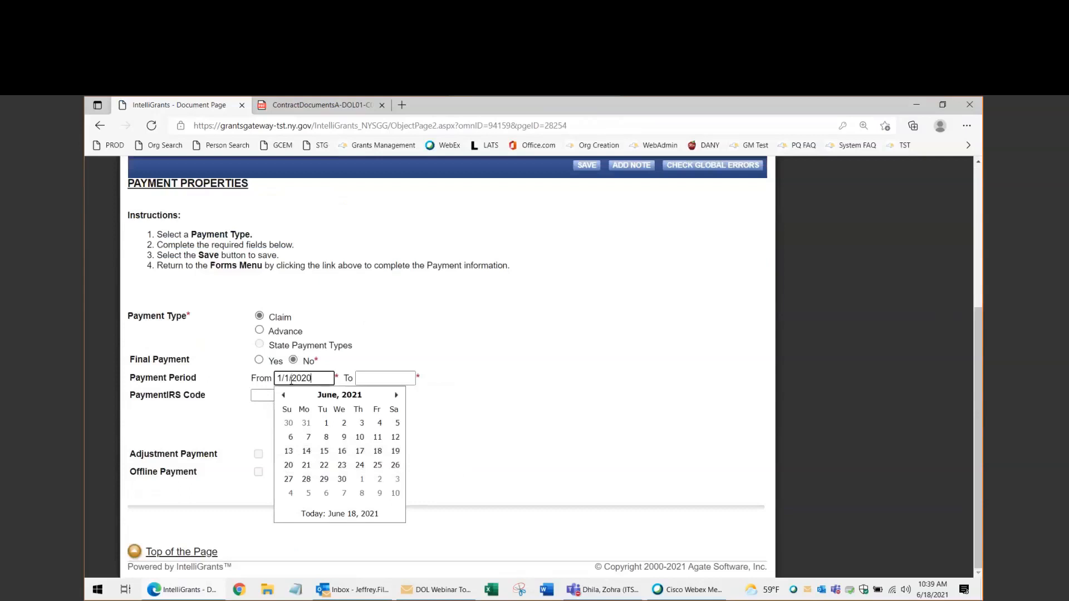
{"action": "key", "text": "Tab"}
{"action": "type", "text": "3/"}
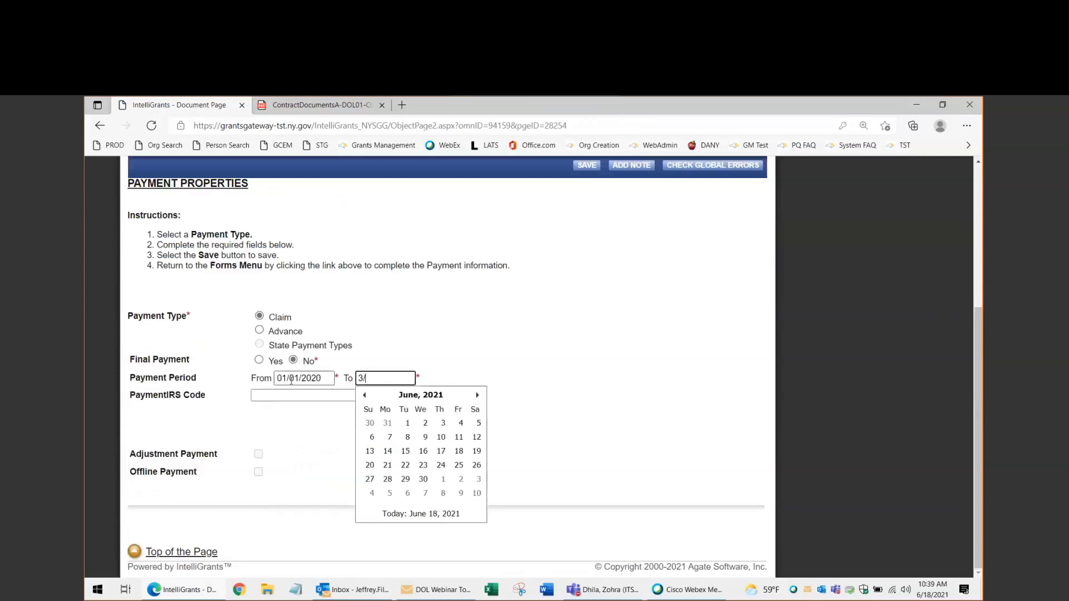
{"action": "type", "text": "31/2020"}
{"action": "key", "text": "Tab"}
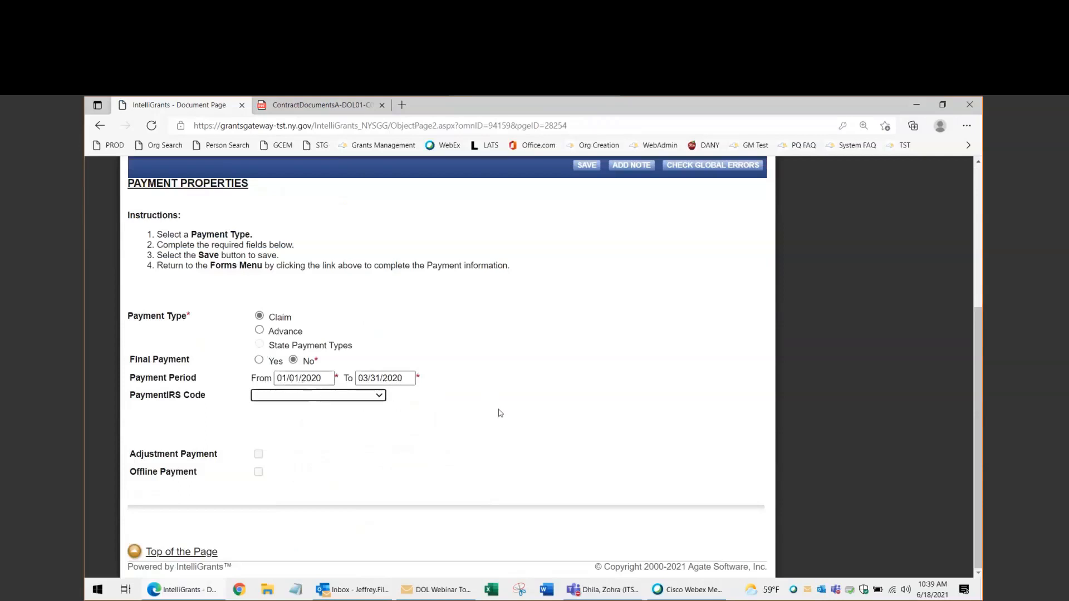
{"action": "scroll", "coordinate": [500, 413], "scroll_direction": "up", "scroll_amount": 3}
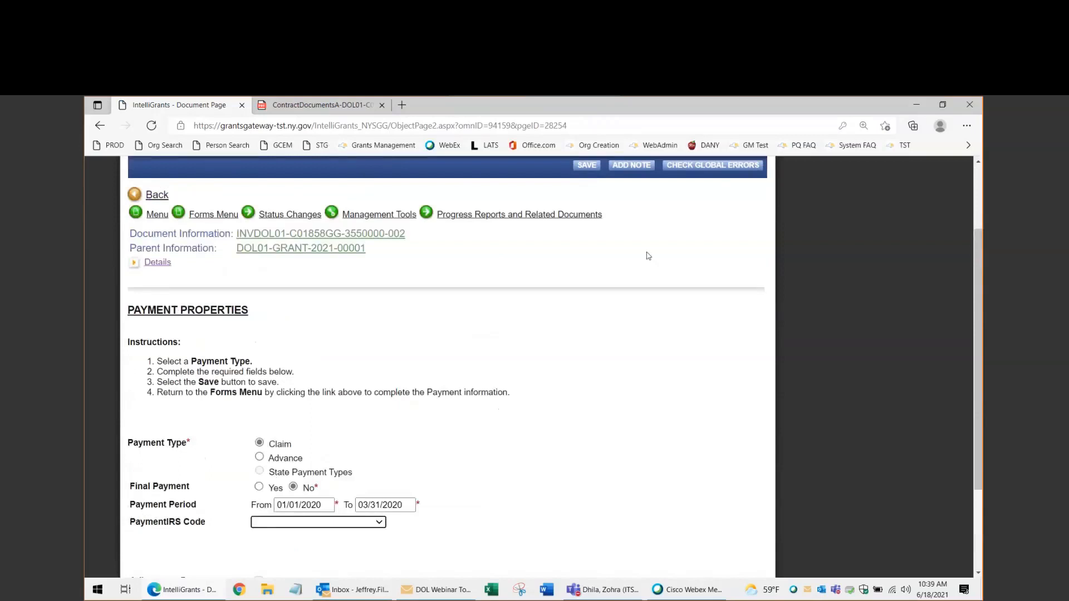
{"action": "left_click", "coordinate": [587, 166]}
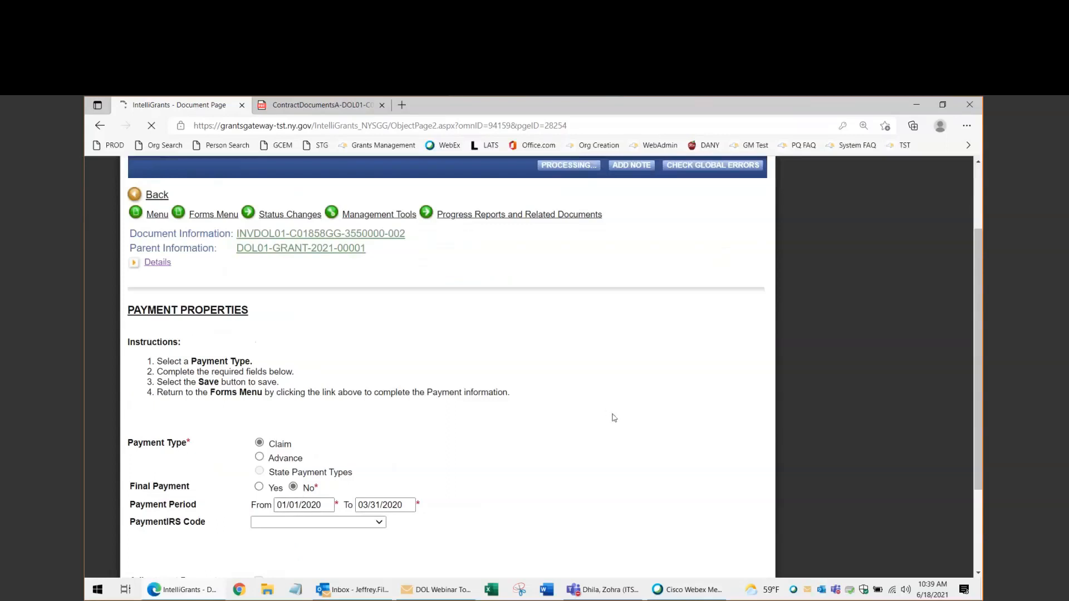
Look over the saved Payment Properties and return to the claim payment's forms list
{"action": "scroll", "coordinate": [614, 417], "scroll_direction": "down", "scroll_amount": 4}
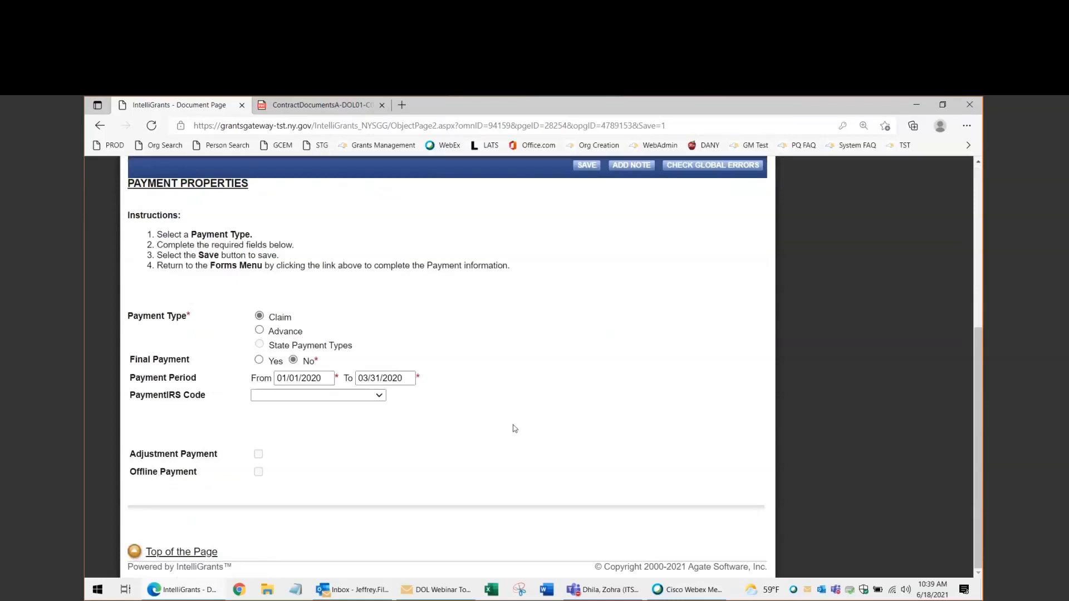
{"action": "scroll", "coordinate": [519, 438], "scroll_direction": "up", "scroll_amount": 4}
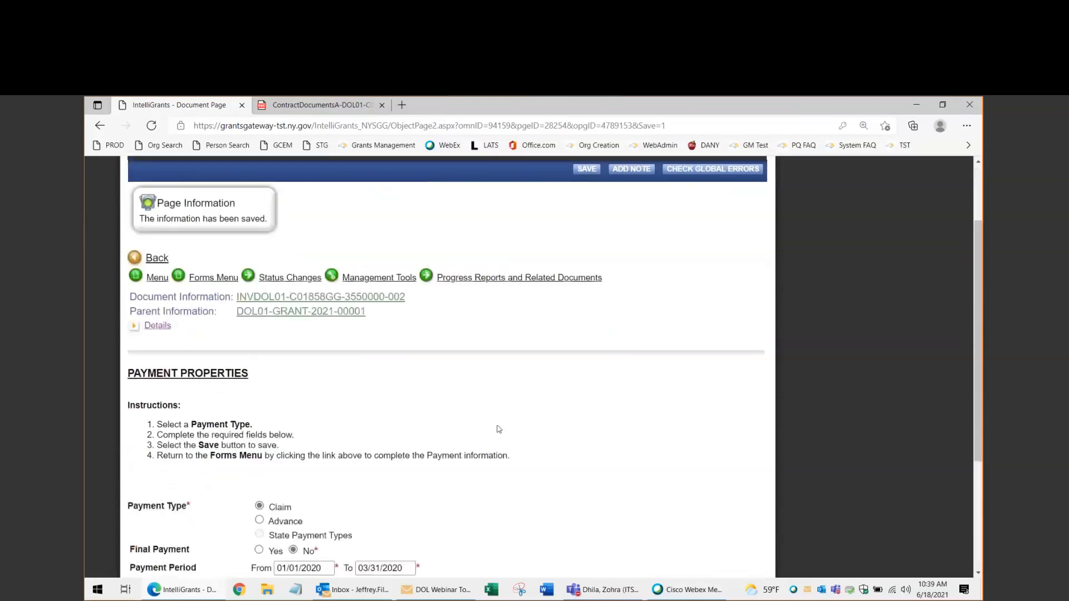
{"action": "mouse_move", "coordinate": [213, 277]}
{"action": "left_click", "coordinate": [314, 289]}
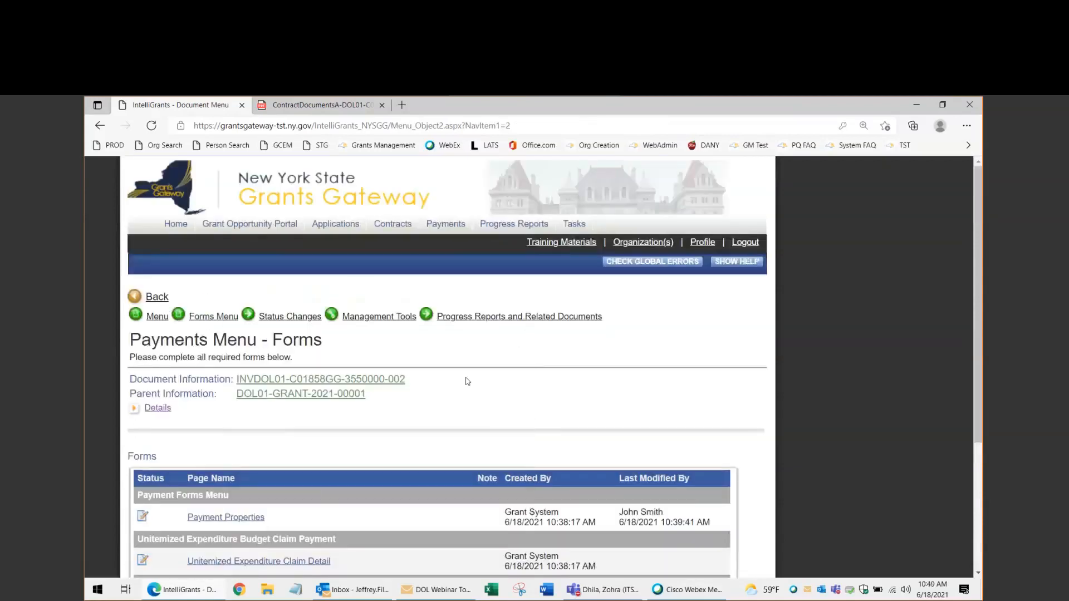
Open the Unitemized Expenditure Claim Detail form and look over the approved Grant Funds budget
{"action": "scroll", "coordinate": [468, 379], "scroll_direction": "down", "scroll_amount": 2}
{"action": "scroll", "coordinate": [467, 380], "scroll_direction": "down", "scroll_amount": 2}
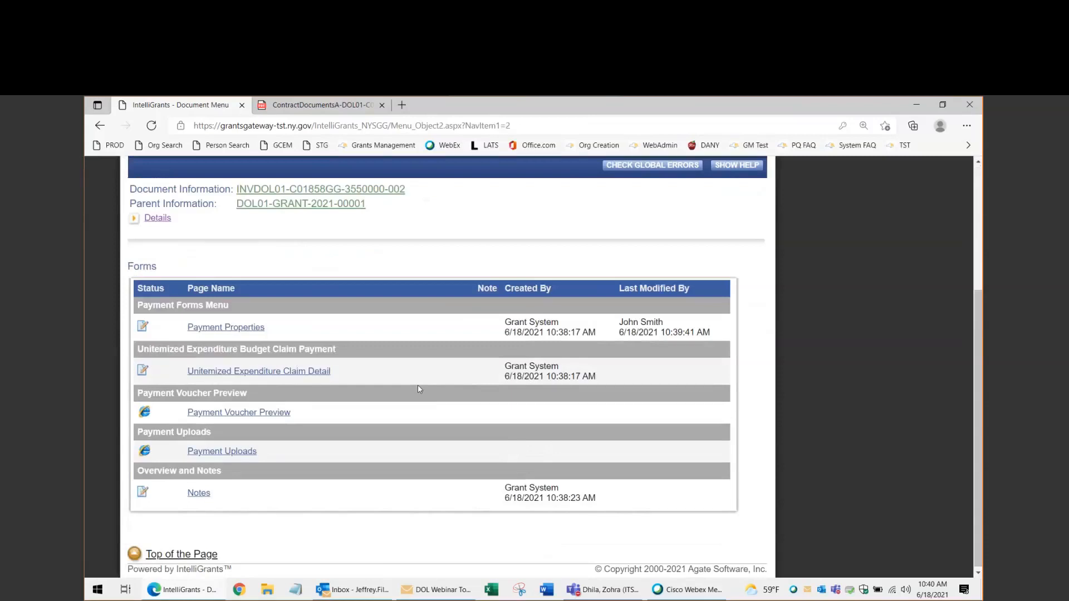
{"action": "left_click", "coordinate": [325, 374]}
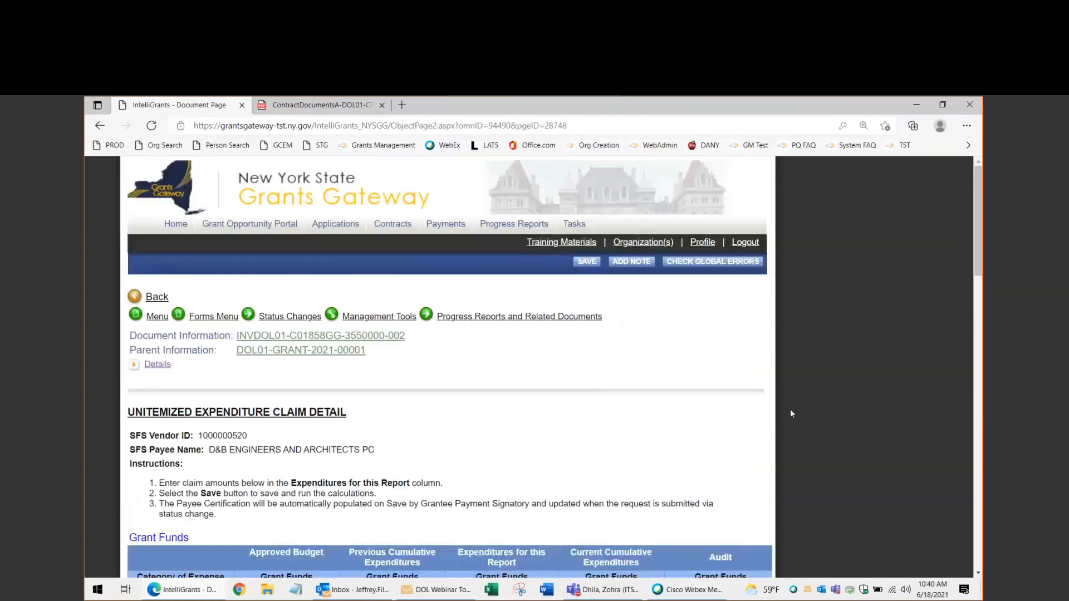
{"action": "scroll", "coordinate": [597, 381], "scroll_direction": "down", "scroll_amount": 6}
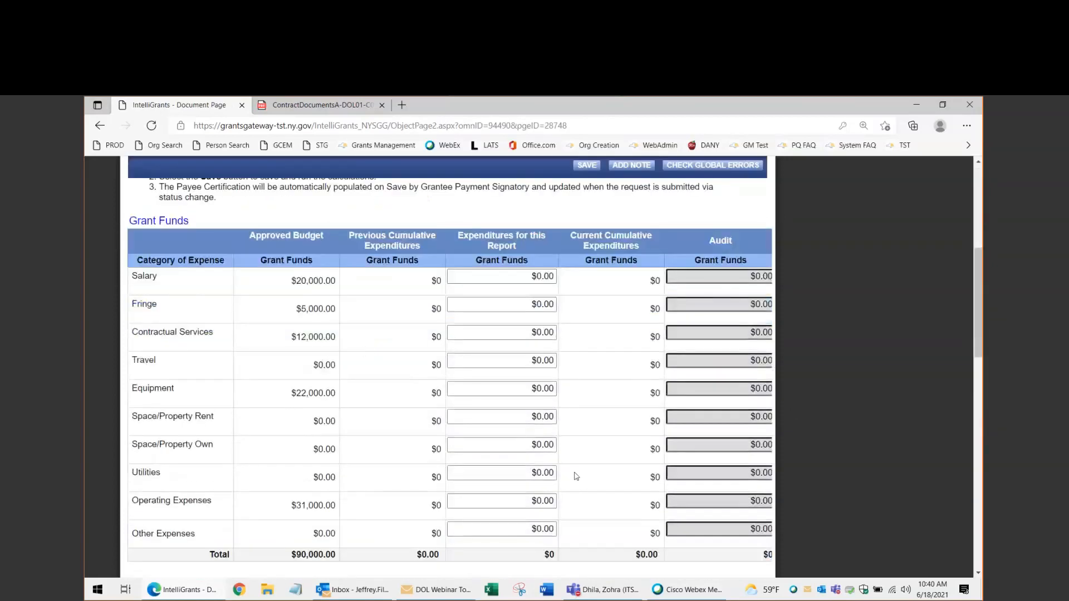
{"action": "left_click_drag", "start_coordinate": [297, 281], "coordinate": [323, 337]}
{"action": "left_click", "coordinate": [258, 418]}
Set the Salary expenditure for this report to 5000 in the Grant Funds table
{"action": "left_click", "coordinate": [548, 277]}
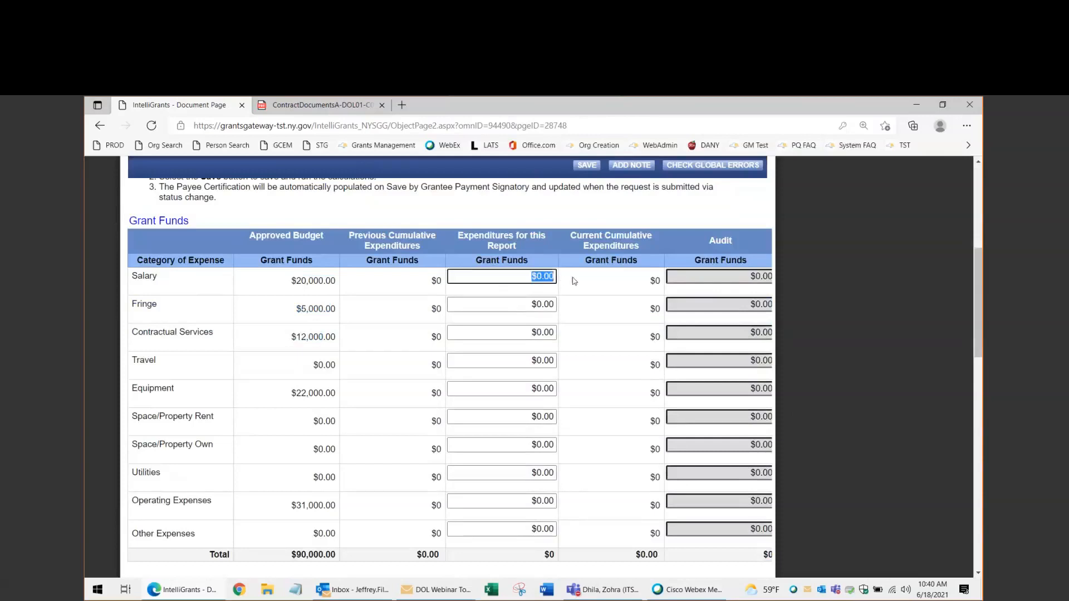
{"action": "type", "text": "25000"}
{"action": "key", "text": "BackSpace"}
{"action": "key", "text": "BackSpace"}
{"action": "key", "text": "BackSpace"}
{"action": "key", "text": "BackSpace"}
{"action": "key", "text": "BackSpace"}
{"action": "type", "text": "5000"}
{"action": "key", "text": "Tab"}
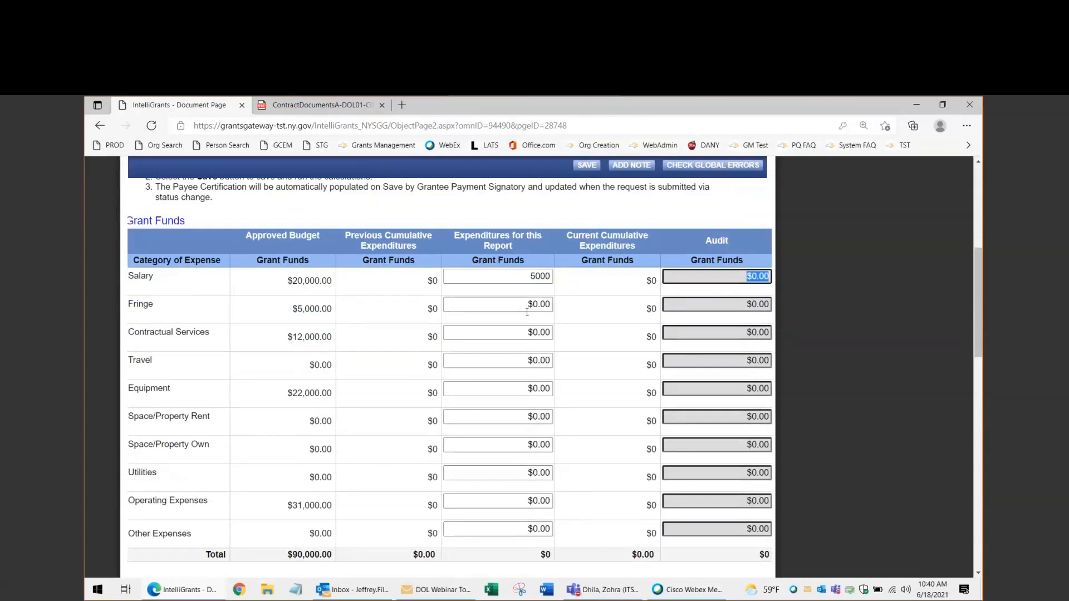
Set this report's Grant Funds expenditures to 1200 for Fringe and 3000 for Contractual Services
{"action": "key", "text": "Tab"}
{"action": "type", "text": "1200"}
{"action": "key", "text": "Tab"}
{"action": "key", "text": "Tab"}
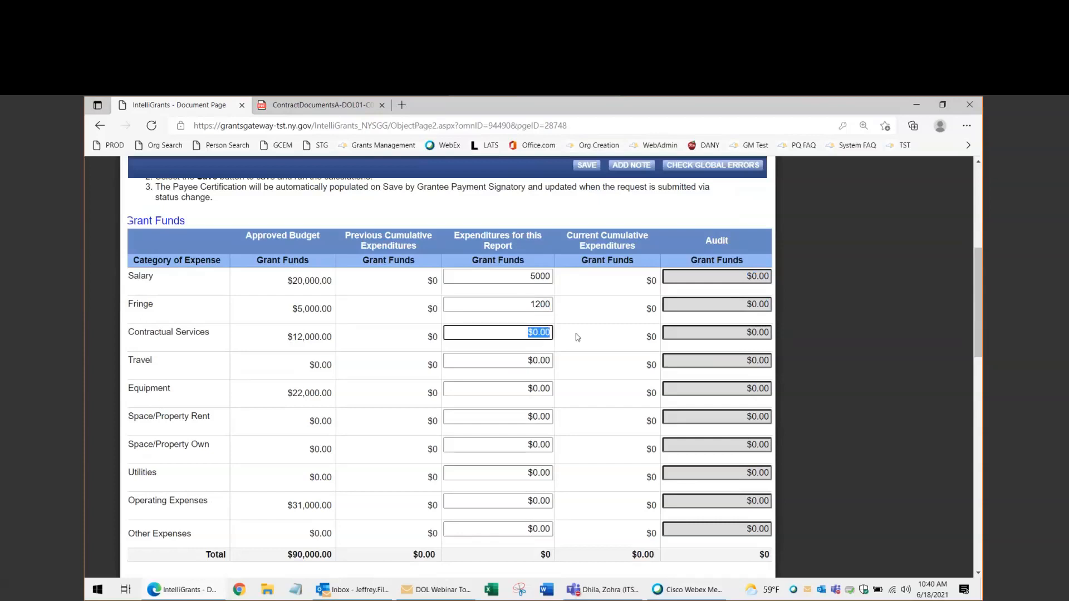
{"action": "type", "text": "3000"}
{"action": "key", "text": "Tab"}
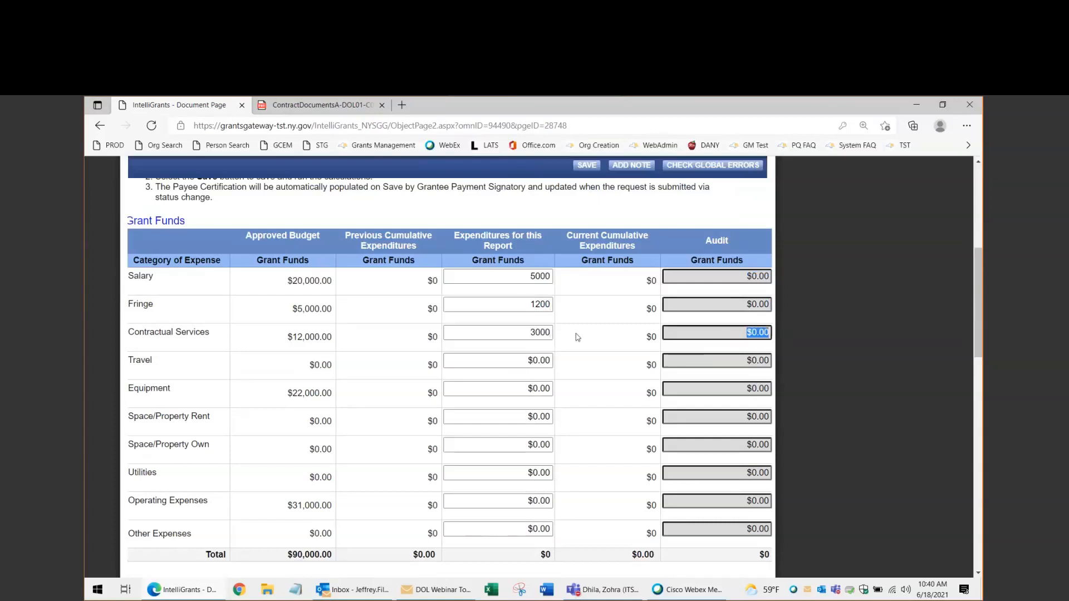
Set this report's Grant Funds expenditures to 5500 for Equipment and 6000 for Operating Expenses
{"action": "left_click", "coordinate": [523, 386]}
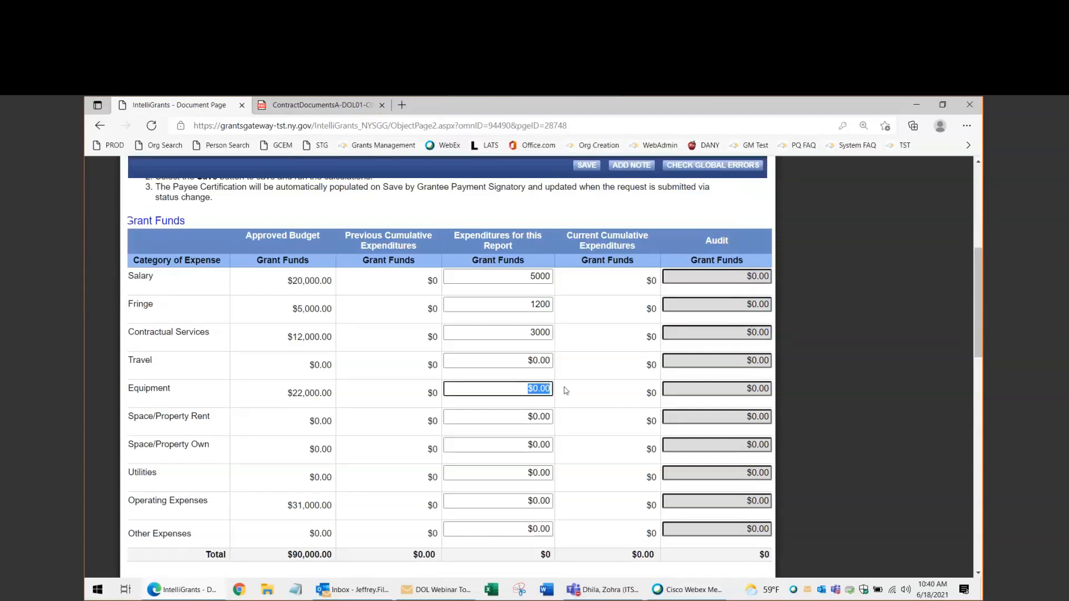
{"action": "type", "text": "5500"}
{"action": "key", "text": "Tab"}
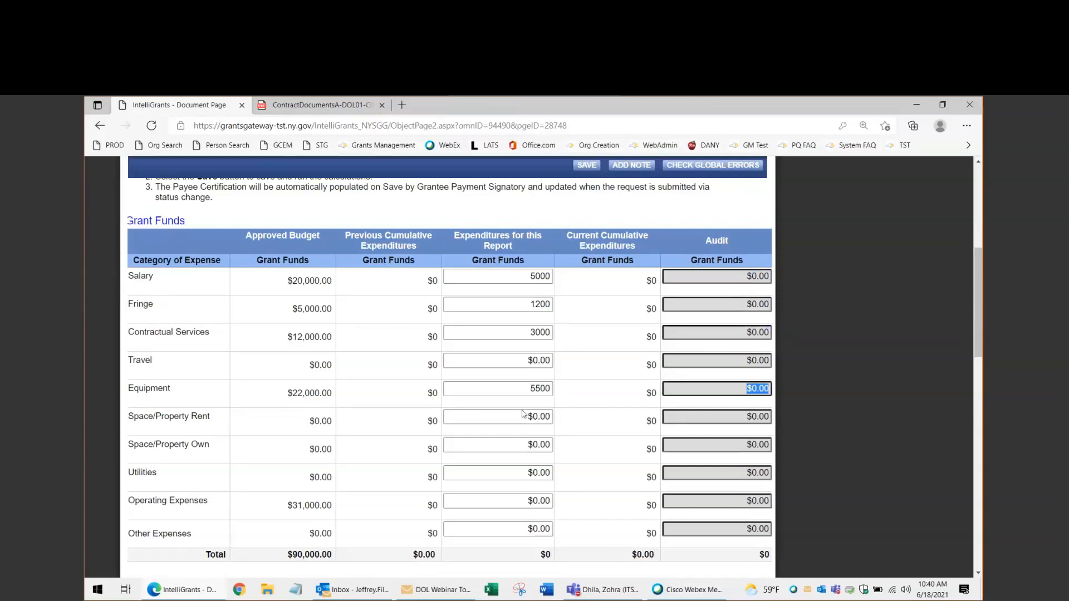
{"action": "left_click", "coordinate": [511, 500]}
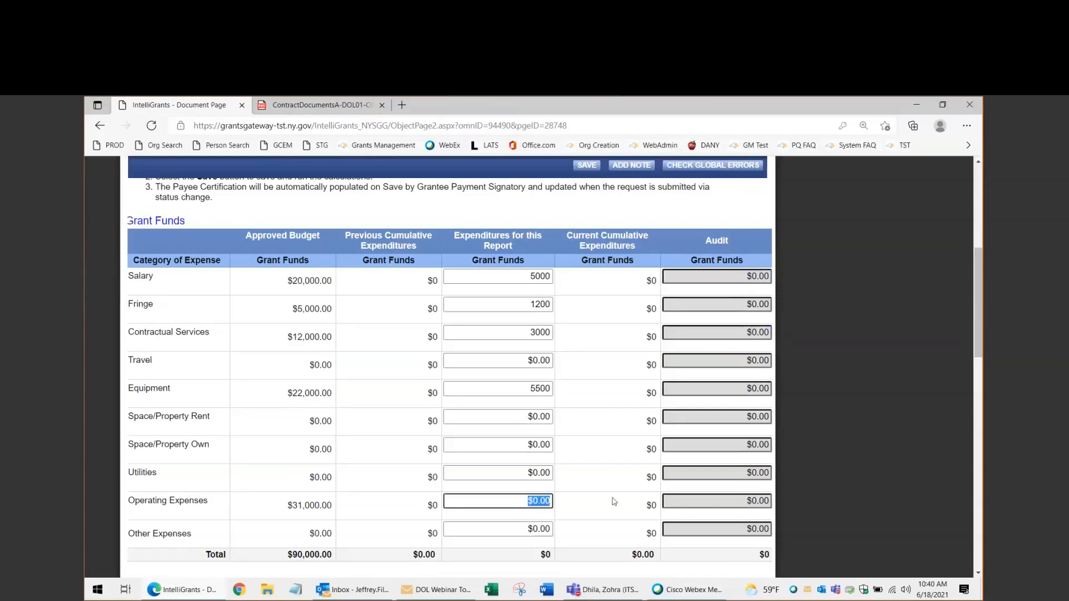
{"action": "type", "text": "5"}
{"action": "type", "text": "000"}
{"action": "key", "text": "Tab"}
Look over the Match Funds and Payee Certification sections, leave the certification unaccepted, and save the claim detail
{"action": "scroll", "coordinate": [596, 445], "scroll_direction": "down", "scroll_amount": 2}
{"action": "scroll", "coordinate": [597, 341], "scroll_direction": "up", "scroll_amount": 3}
{"action": "scroll", "coordinate": [596, 342], "scroll_direction": "down", "scroll_amount": 5}
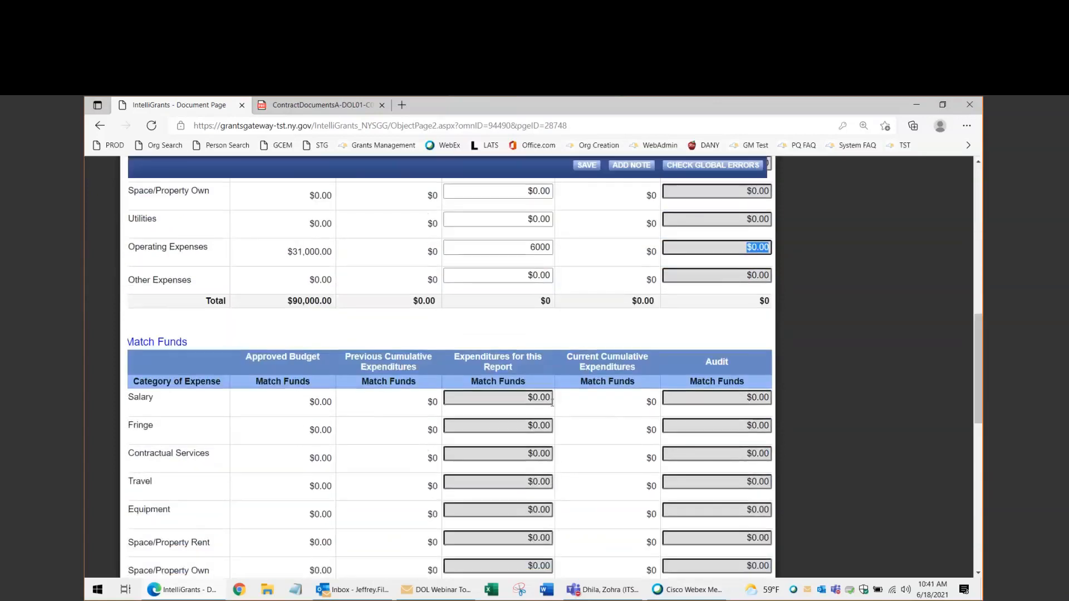
{"action": "scroll", "coordinate": [552, 401], "scroll_direction": "down", "scroll_amount": 2}
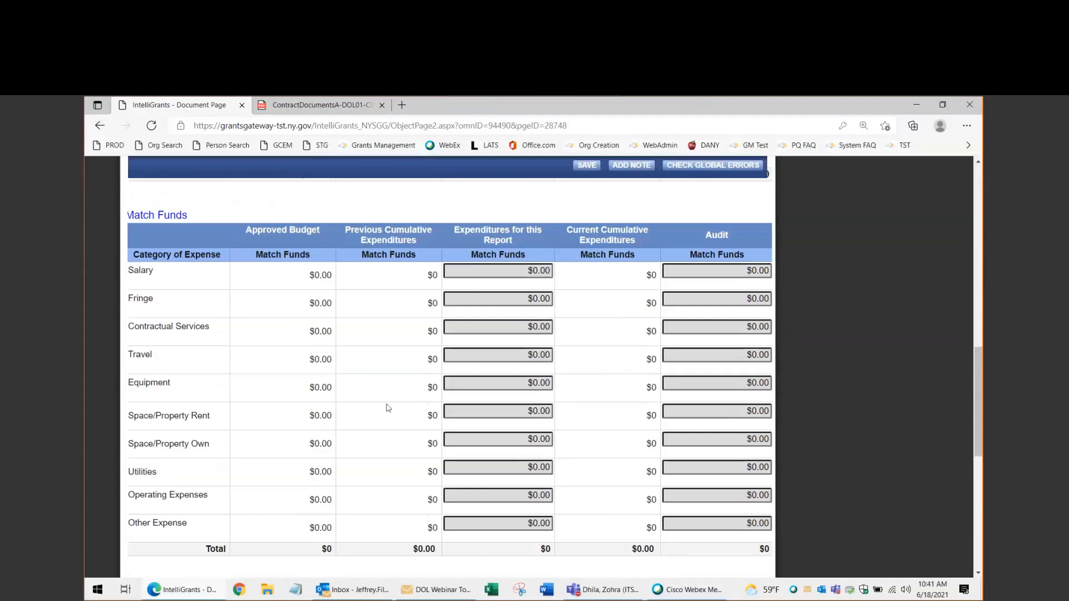
{"action": "scroll", "coordinate": [389, 409], "scroll_direction": "down", "scroll_amount": 2}
{"action": "scroll", "coordinate": [388, 409], "scroll_direction": "down", "scroll_amount": 4}
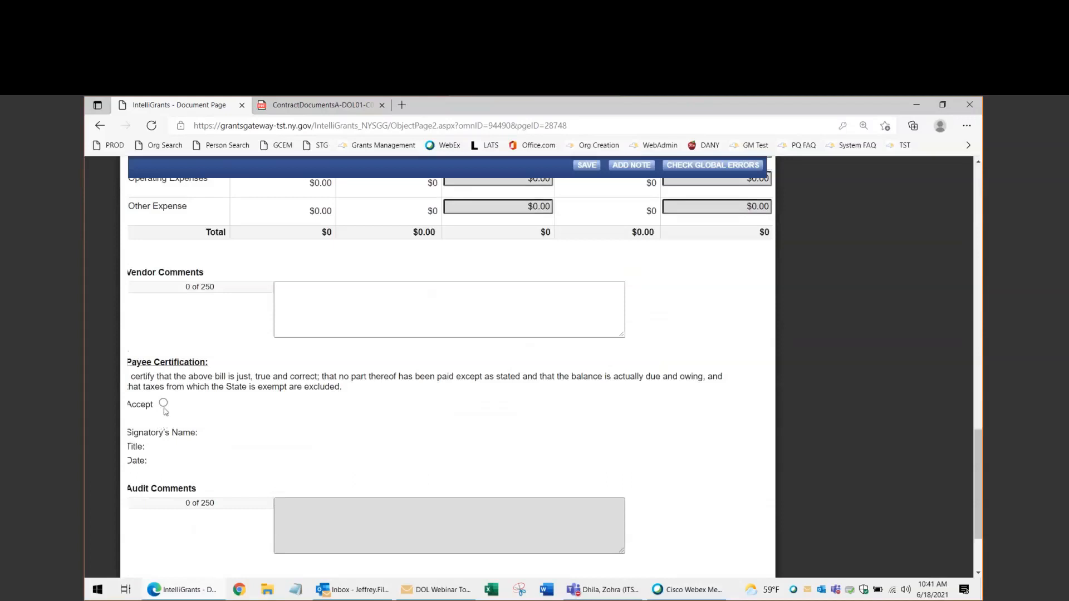
{"action": "left_click", "coordinate": [585, 166]}
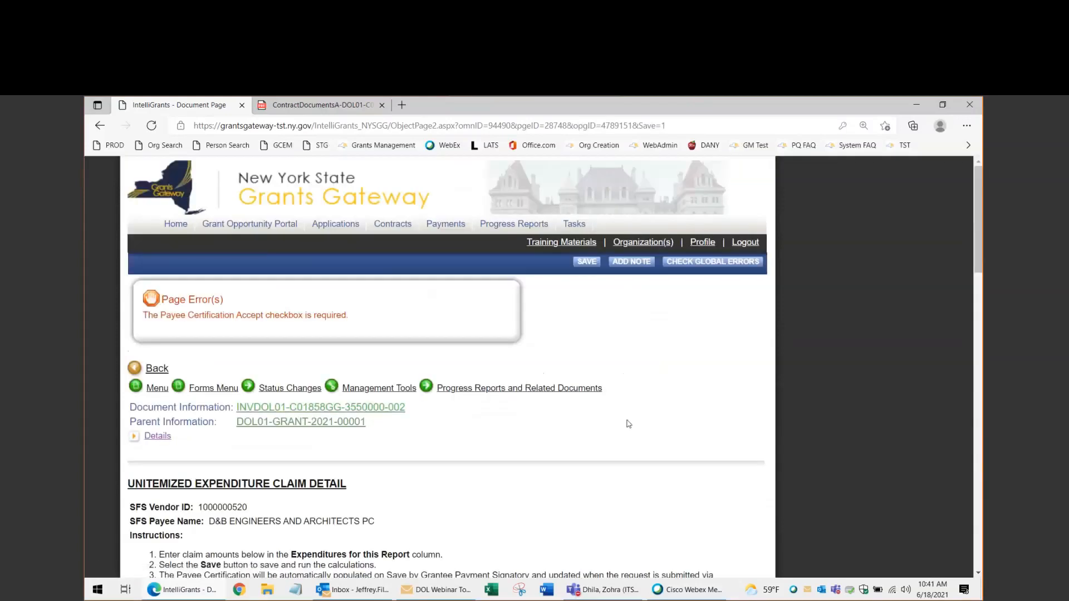
Examine the calculated Grant Funds total for this report's expenditures and return to the claim payment's forms list
{"action": "scroll", "coordinate": [602, 423], "scroll_direction": "down", "scroll_amount": 7}
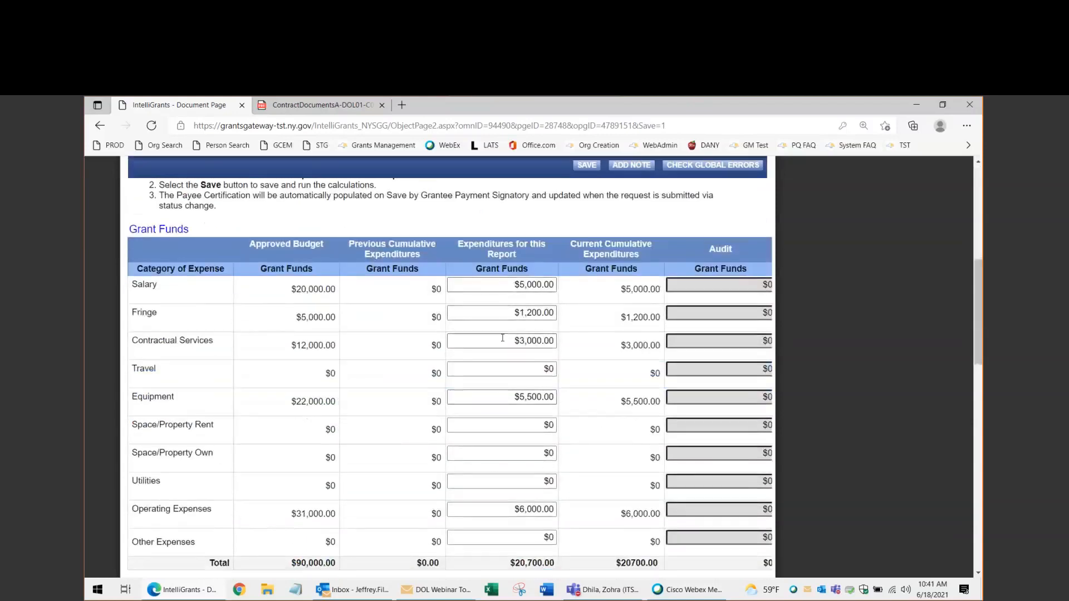
{"action": "scroll", "coordinate": [526, 415], "scroll_direction": "down", "scroll_amount": 2}
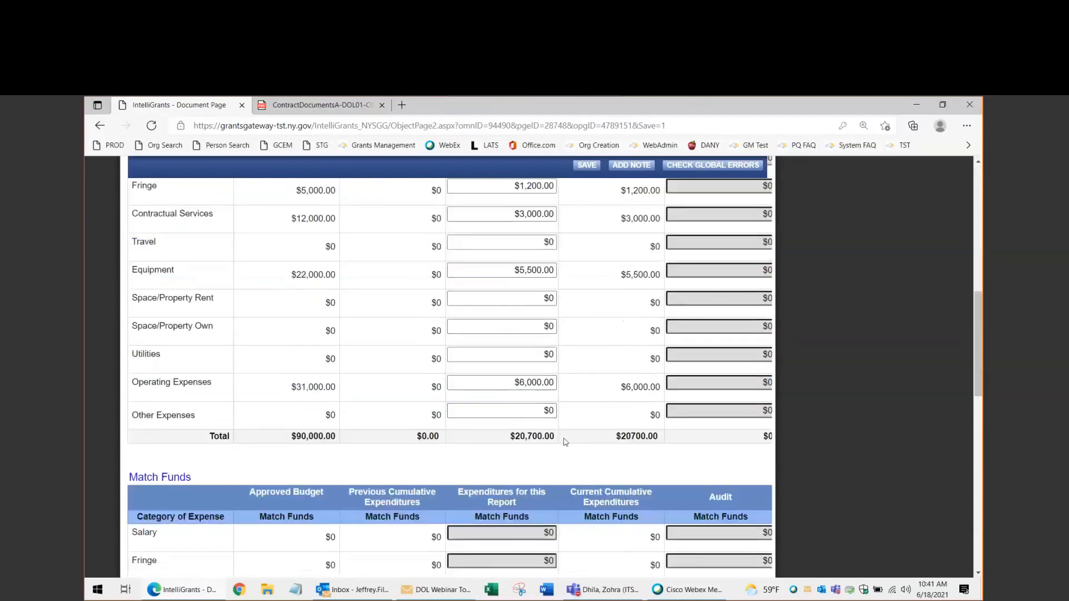
{"action": "left_click_drag", "start_coordinate": [550, 437], "coordinate": [513, 438]}
{"action": "left_click", "coordinate": [568, 459]}
{"action": "scroll", "coordinate": [556, 437], "scroll_direction": "up", "scroll_amount": 1}
{"action": "scroll", "coordinate": [556, 436], "scroll_direction": "down", "scroll_amount": 1}
{"action": "double_click", "coordinate": [548, 439]}
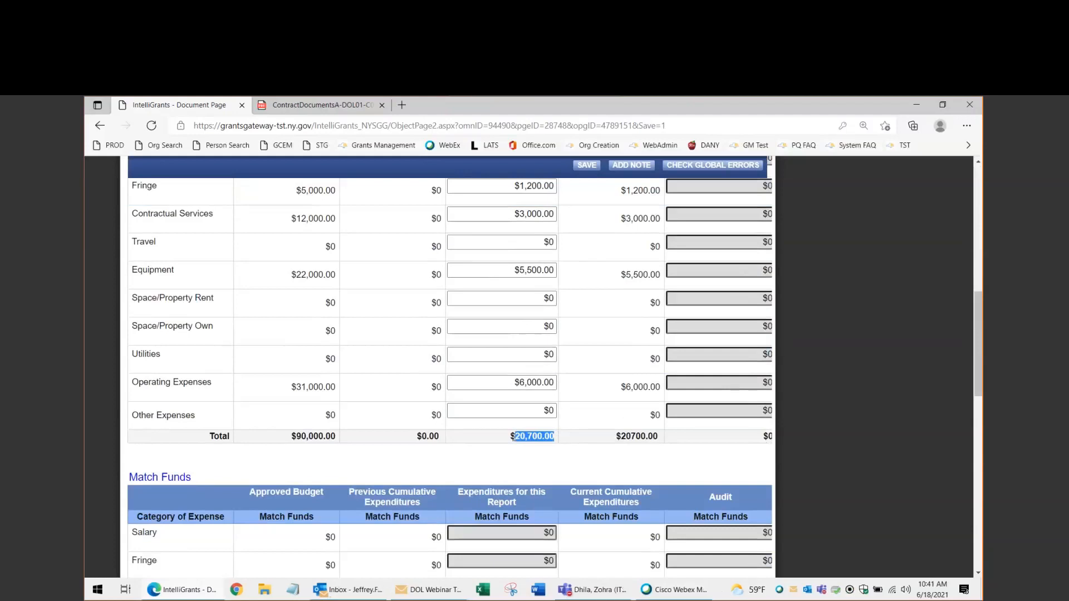
{"action": "left_click", "coordinate": [460, 464]}
{"action": "scroll", "coordinate": [460, 464], "scroll_direction": "up", "scroll_amount": 8}
{"action": "left_click", "coordinate": [207, 393]}
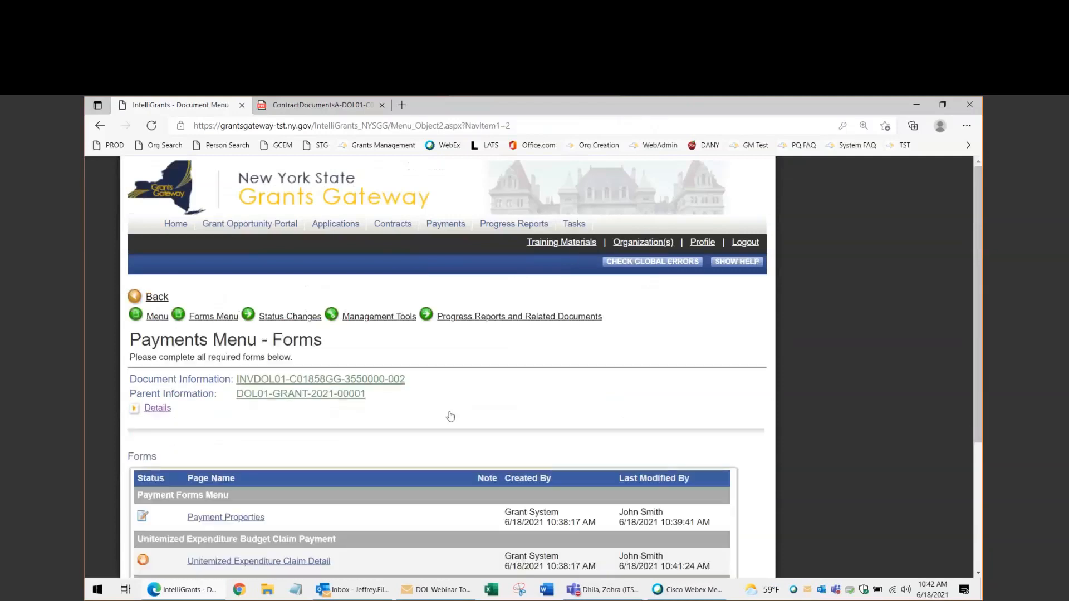
Open Payment Uploads and enter a Supporting Documentation row with category Salary and description "Voucher 1 TIF"
{"action": "scroll", "coordinate": [458, 418], "scroll_direction": "down", "scroll_amount": 1}
{"action": "scroll", "coordinate": [459, 417], "scroll_direction": "down", "scroll_amount": 2}
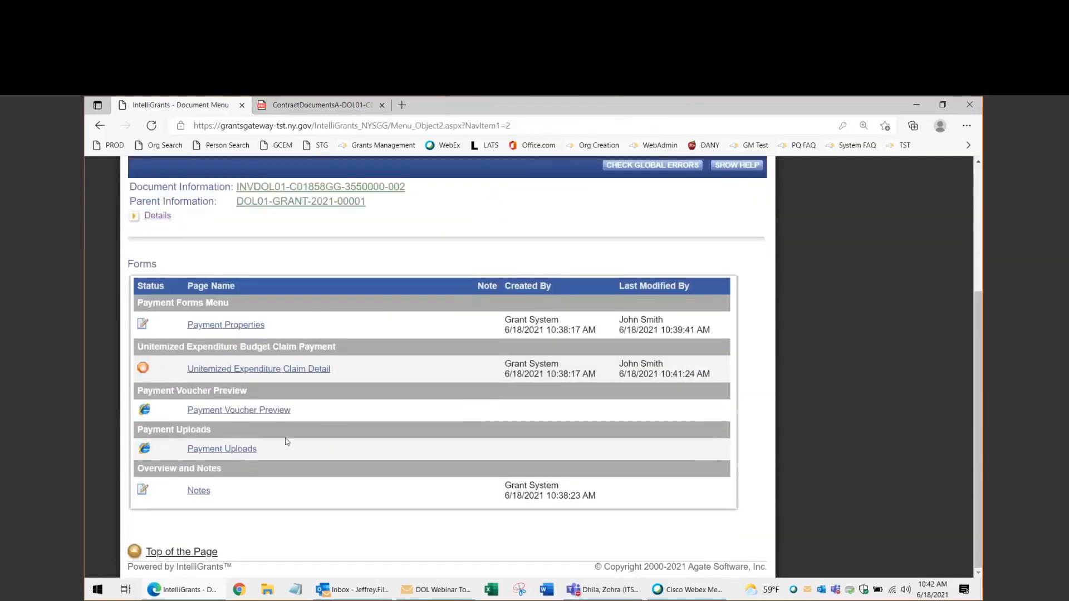
{"action": "left_click", "coordinate": [237, 454]}
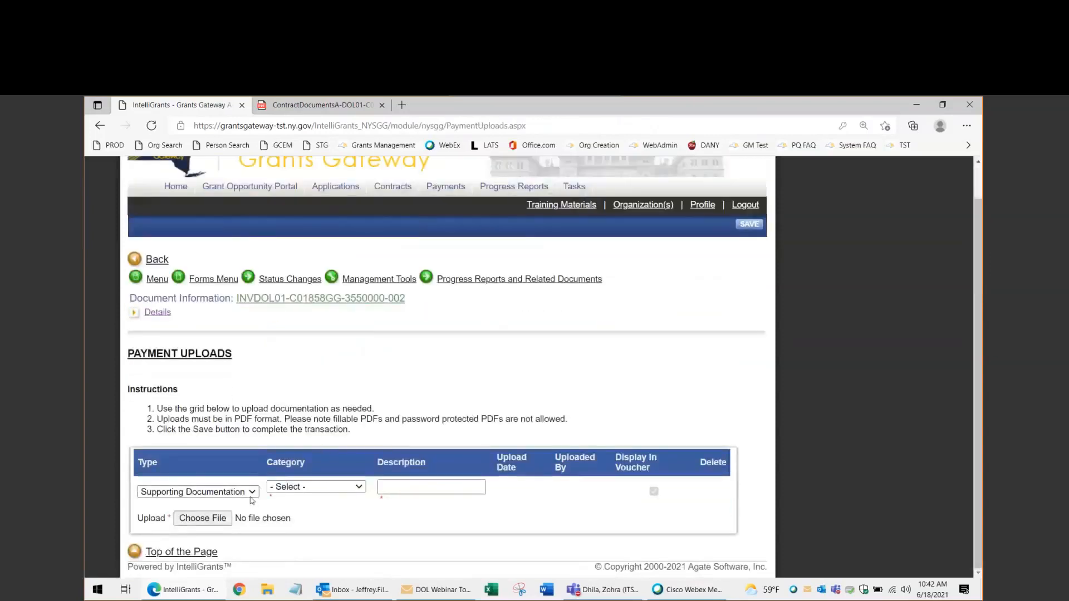
{"action": "left_click", "coordinate": [315, 489]}
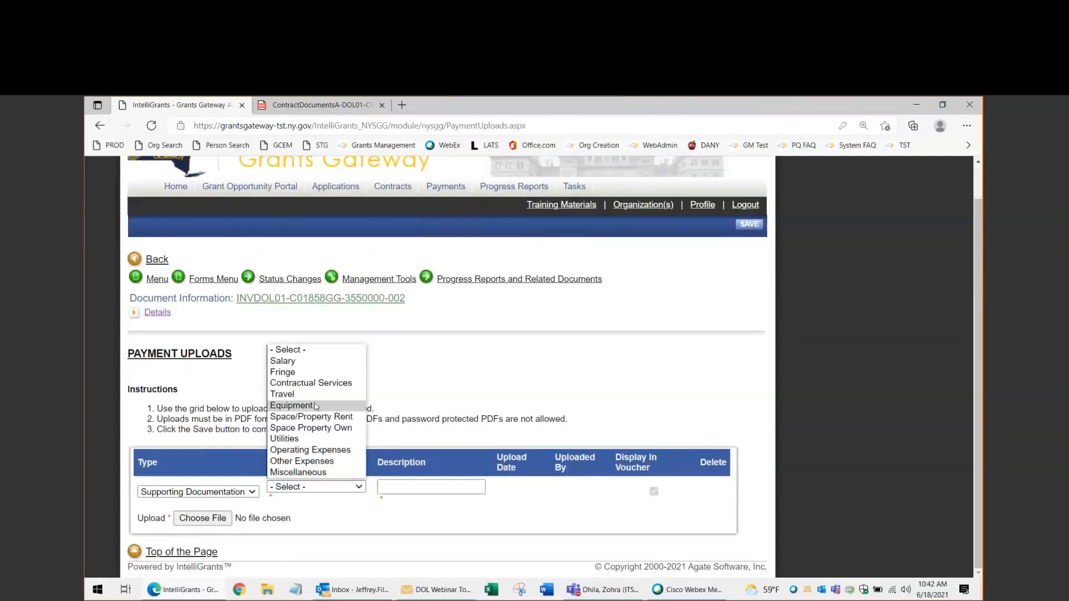
{"action": "left_click", "coordinate": [323, 361]}
{"action": "left_click", "coordinate": [406, 485]}
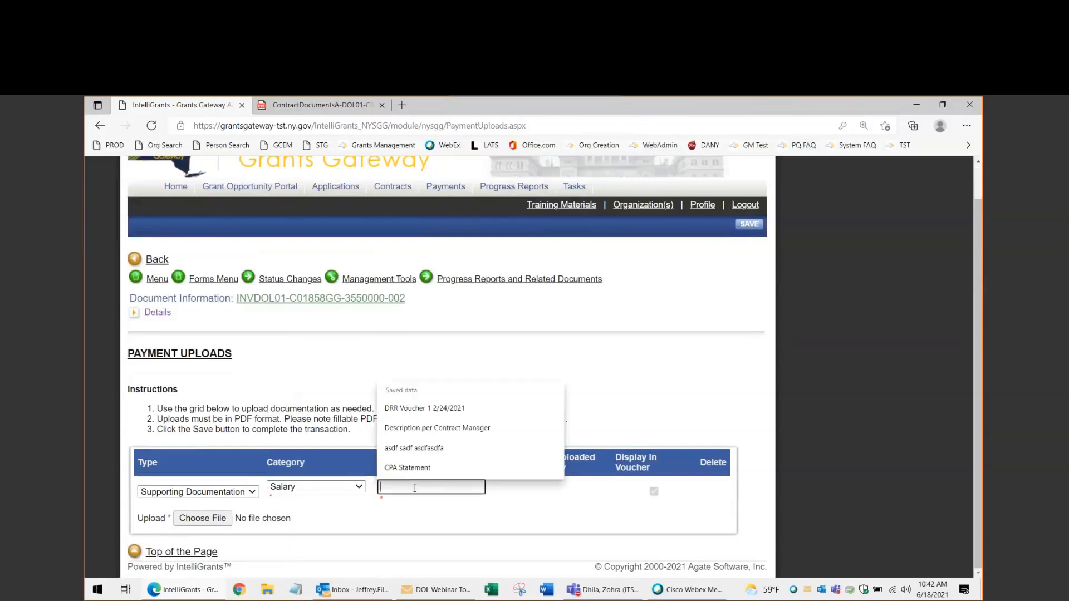
{"action": "type", "text": "Voucher 1 TIF"}
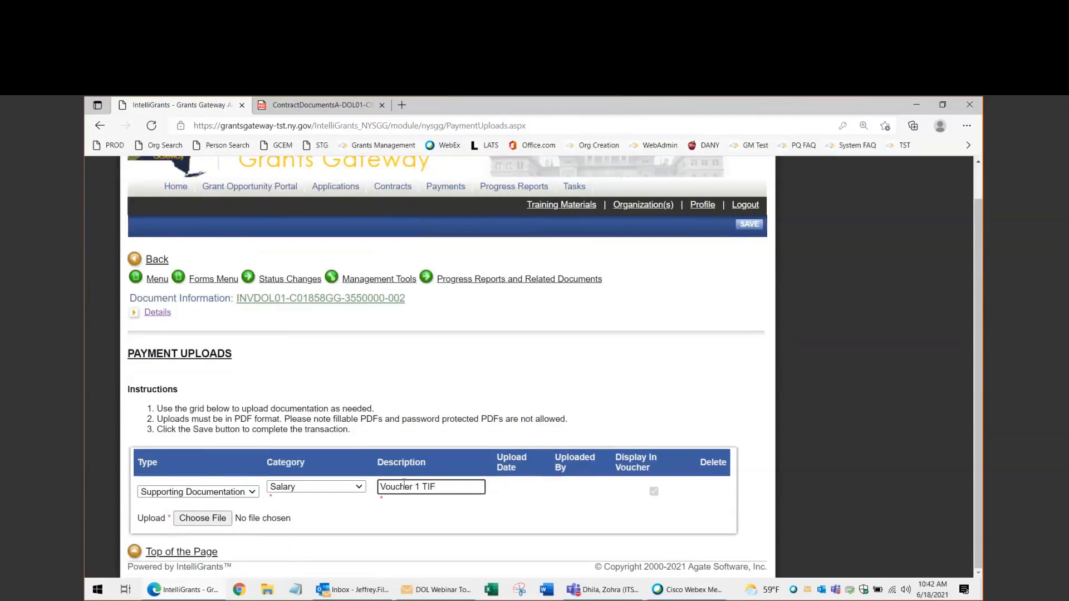
Attach Sample_documentation.pdf from the Desktop to the Salary row and save the upload
{"action": "left_click", "coordinate": [198, 521]}
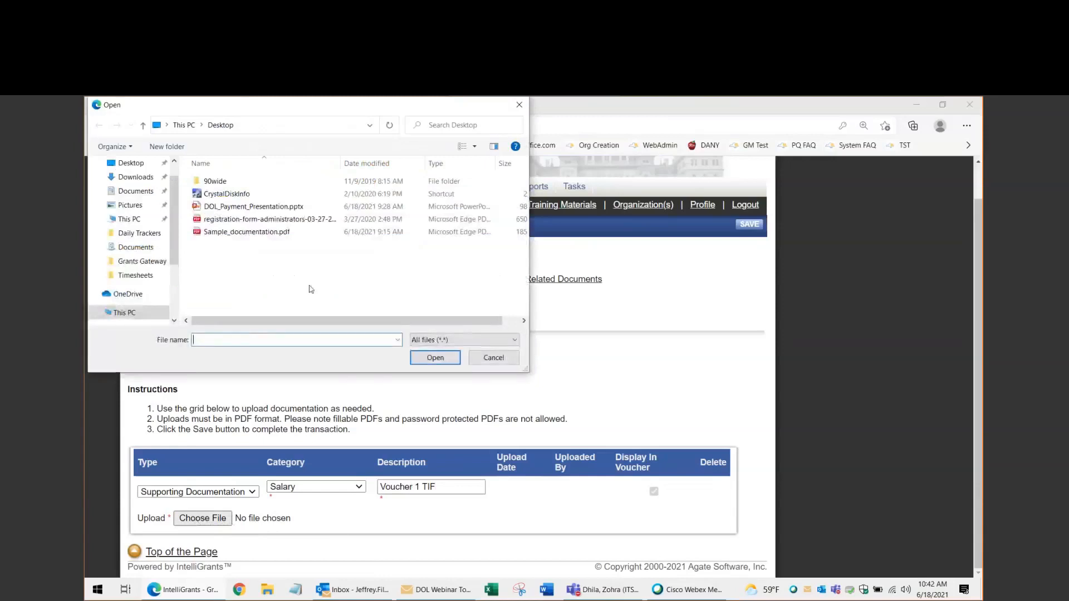
{"action": "double_click", "coordinate": [234, 234]}
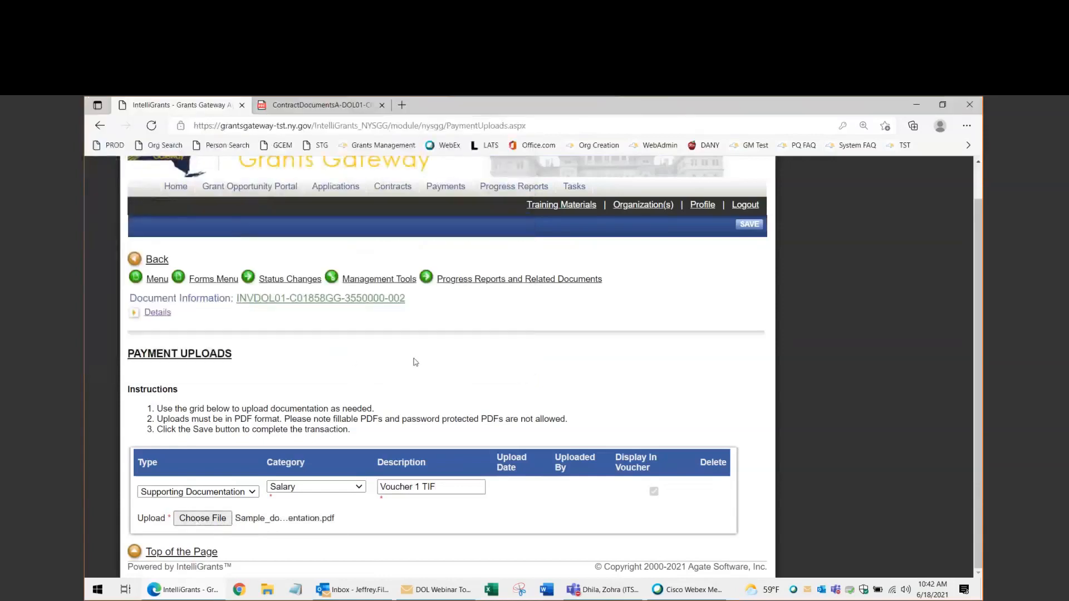
{"action": "left_click", "coordinate": [748, 225]}
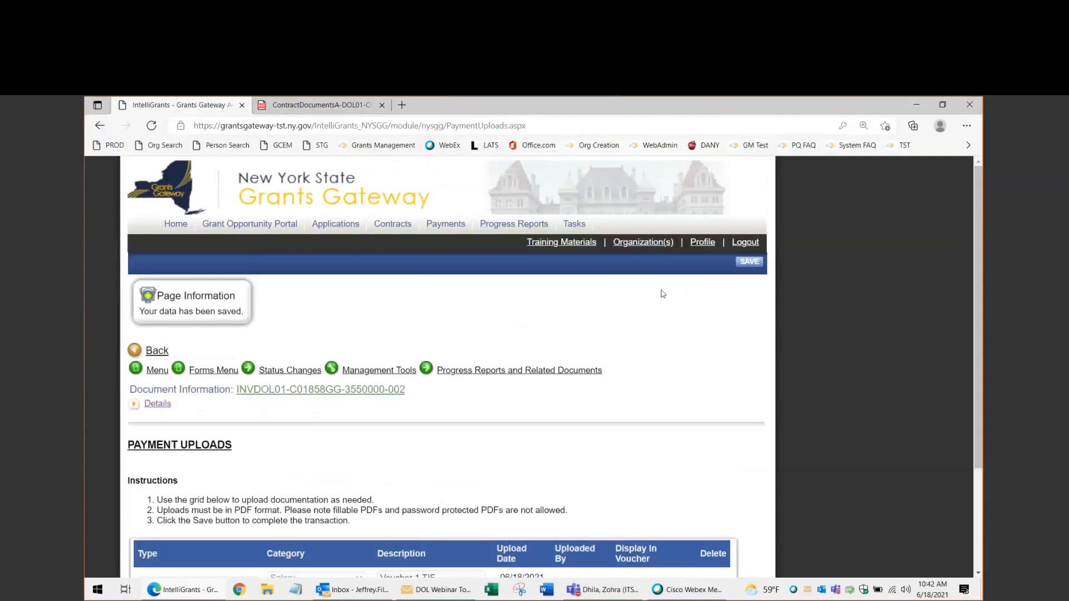
{"action": "scroll", "coordinate": [778, 379], "scroll_direction": "down", "scroll_amount": 3}
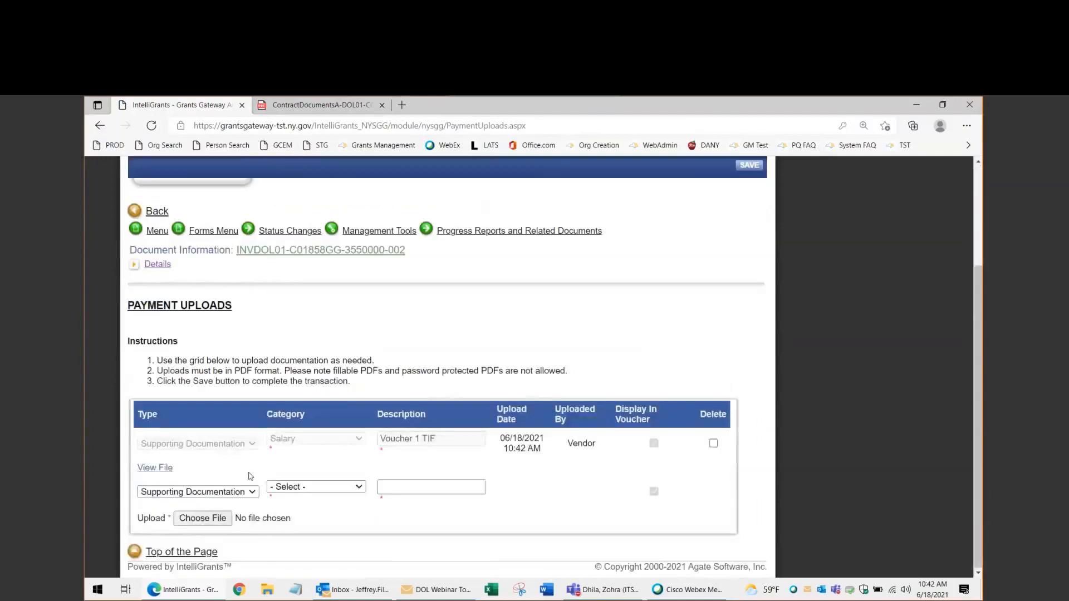
Fill in a second Supporting Documentation row with category Contractual Services and description "Voucher 1 Attendance Sheets"
{"action": "left_click", "coordinate": [311, 492]}
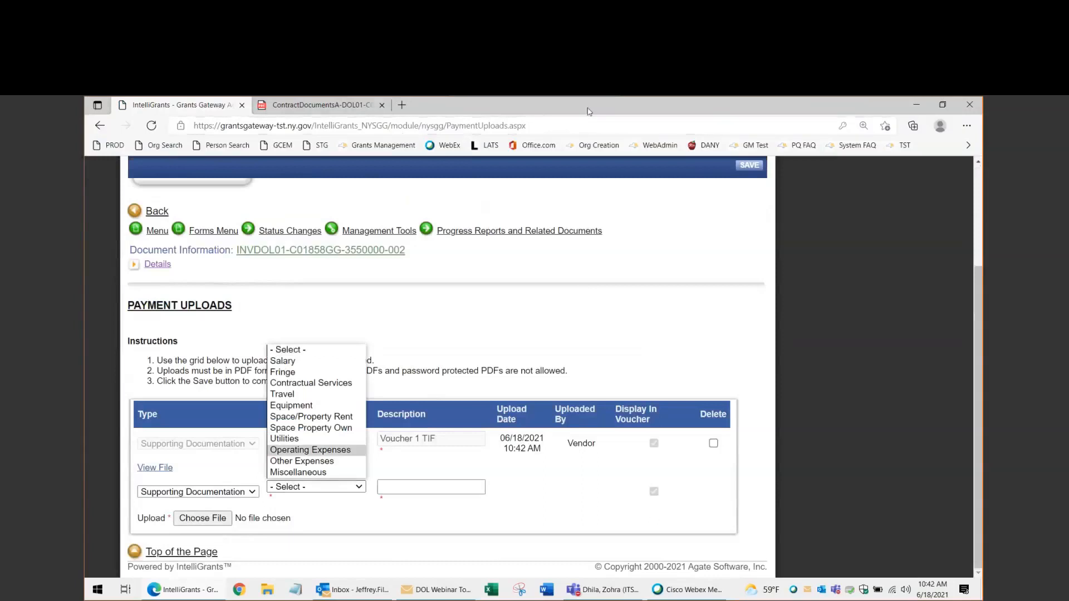
{"action": "left_click", "coordinate": [315, 386]}
{"action": "left_click", "coordinate": [428, 488]}
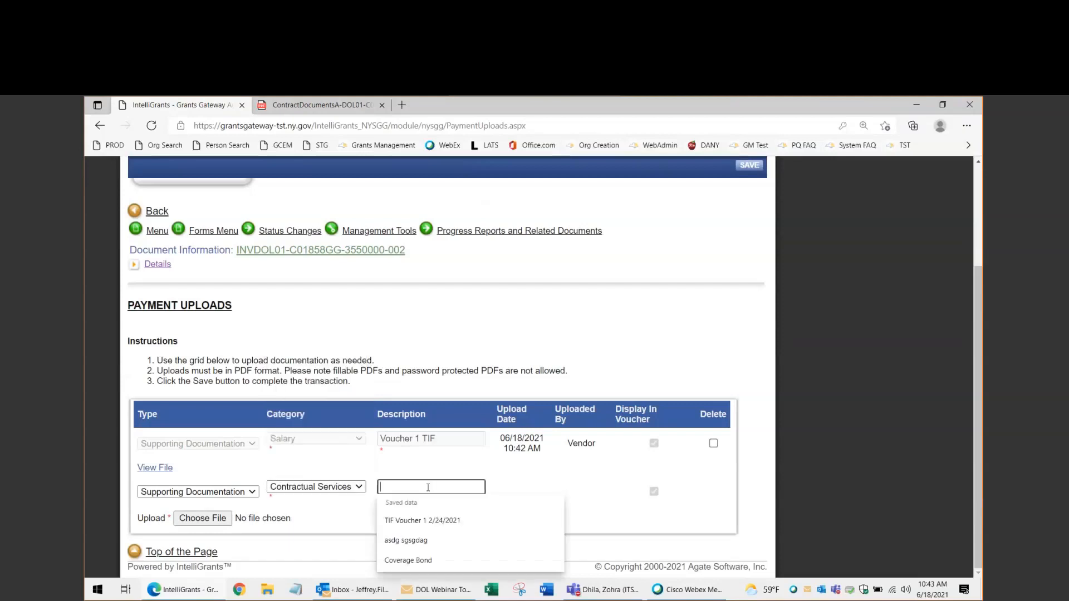
{"action": "type", "text": "V"}
{"action": "type", "text": "oucher"}
{"action": "type", "text": " 1 Attendance"}
{"action": "type", "text": " Sheets"}
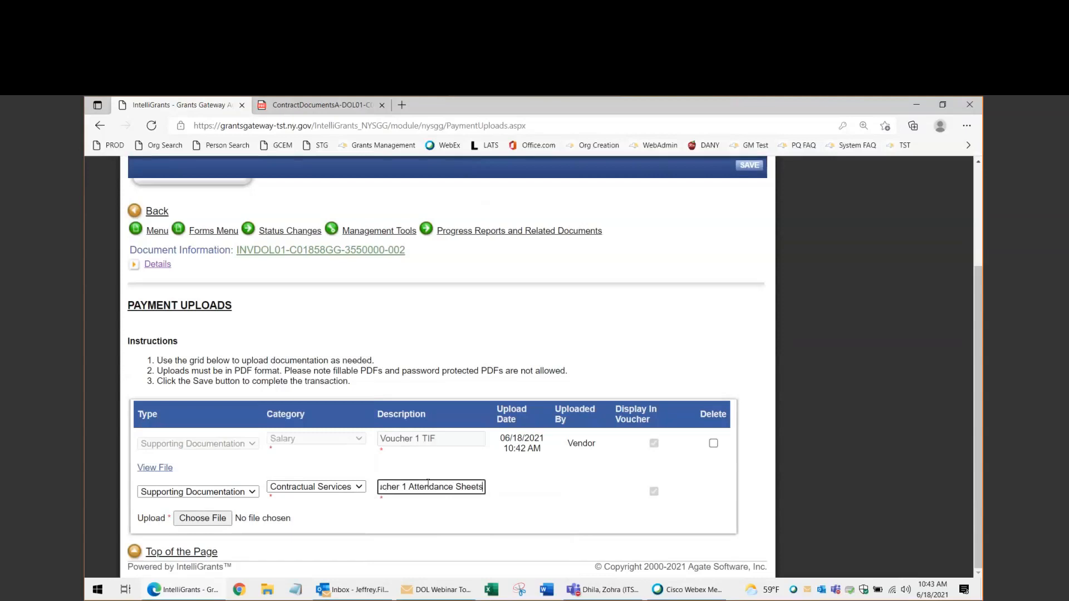
Attach Sample_documentation.pdf to the Contractual Services row and save the upload
{"action": "left_click", "coordinate": [195, 515]}
{"action": "left_click", "coordinate": [247, 233]}
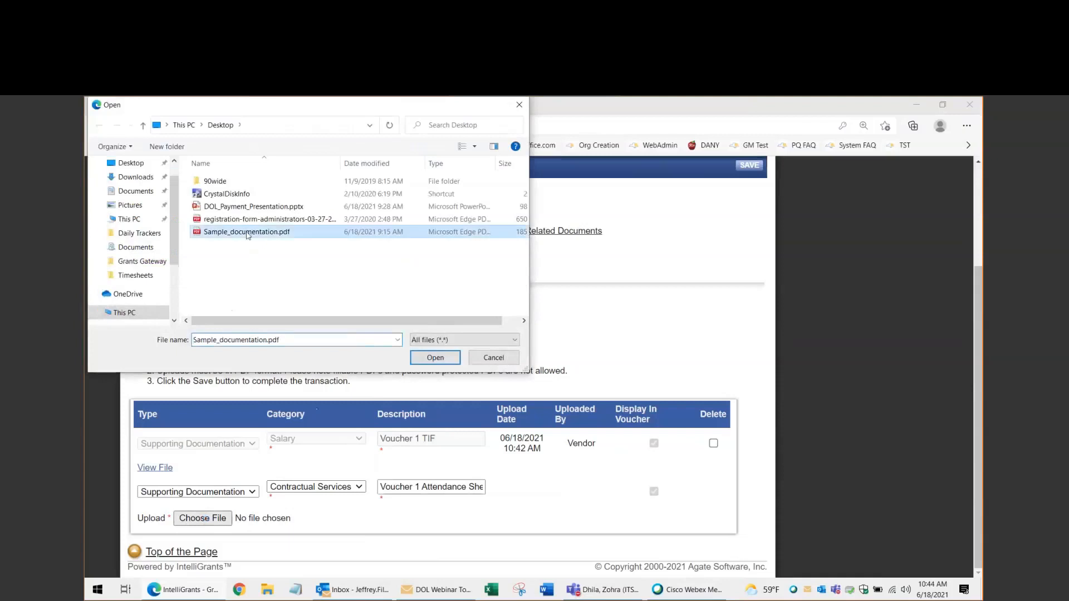
{"action": "double_click", "coordinate": [247, 232]}
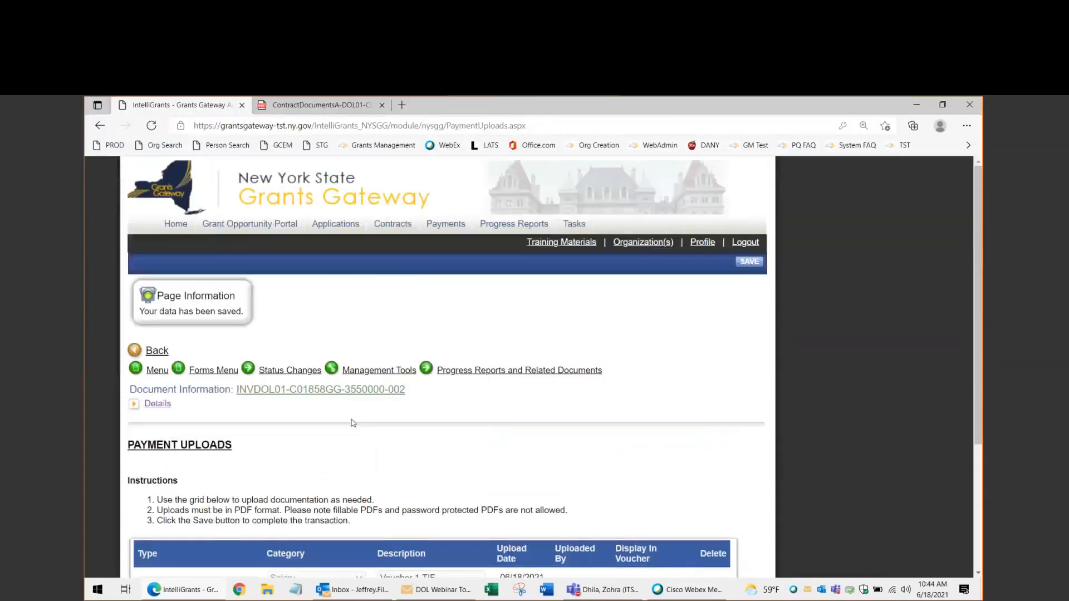
{"action": "scroll", "coordinate": [353, 423], "scroll_direction": "down", "scroll_amount": 3}
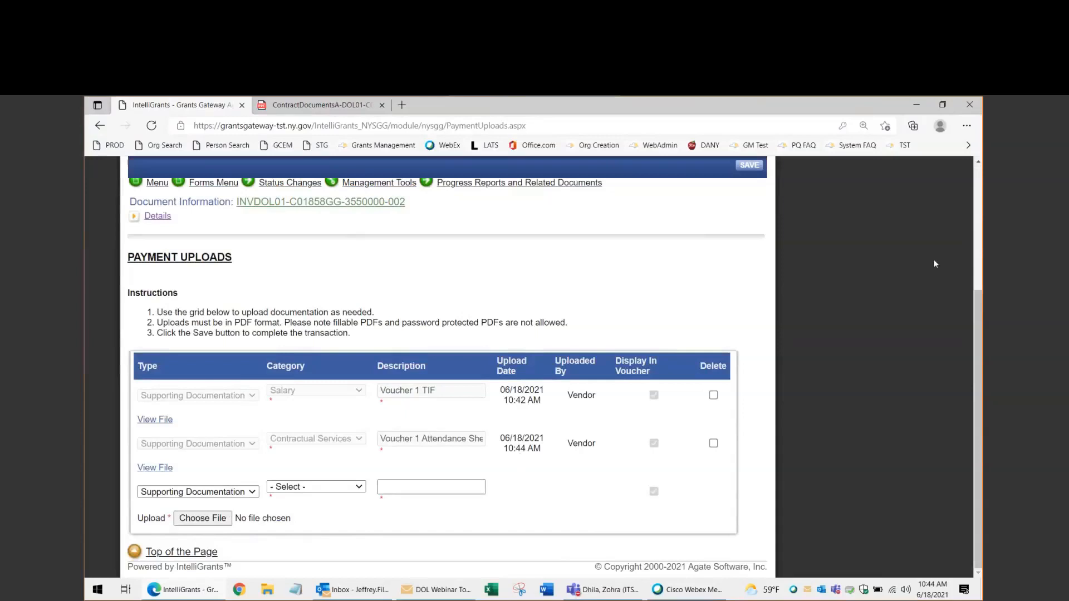
Leave Payment Uploads and return to the claim payment's main document menu
{"action": "scroll", "coordinate": [885, 353], "scroll_direction": "up", "scroll_amount": 4}
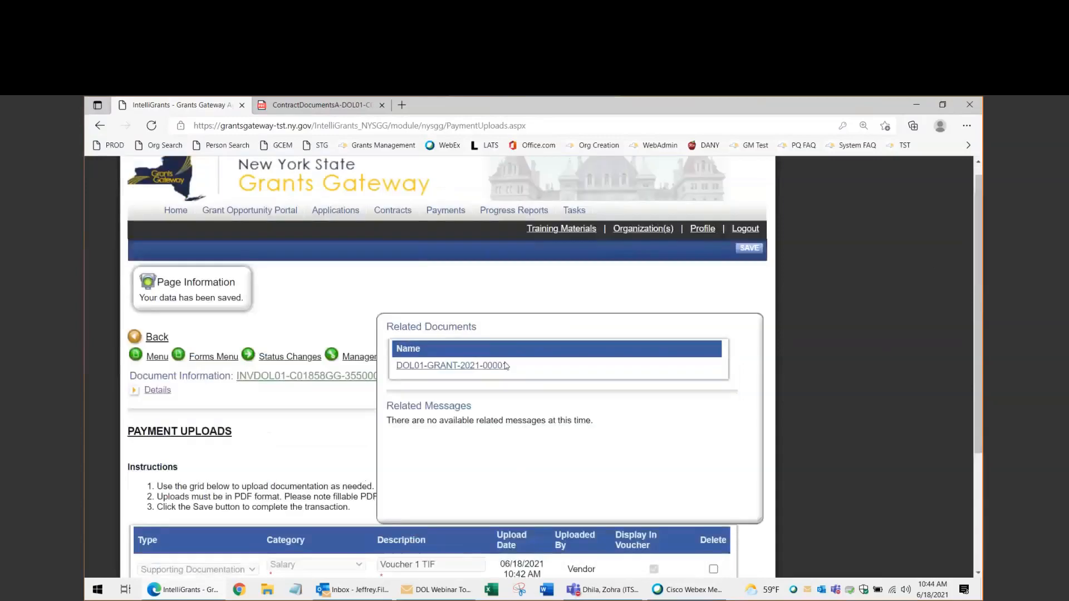
{"action": "mouse_move", "coordinate": [216, 375]}
{"action": "left_click", "coordinate": [273, 391]}
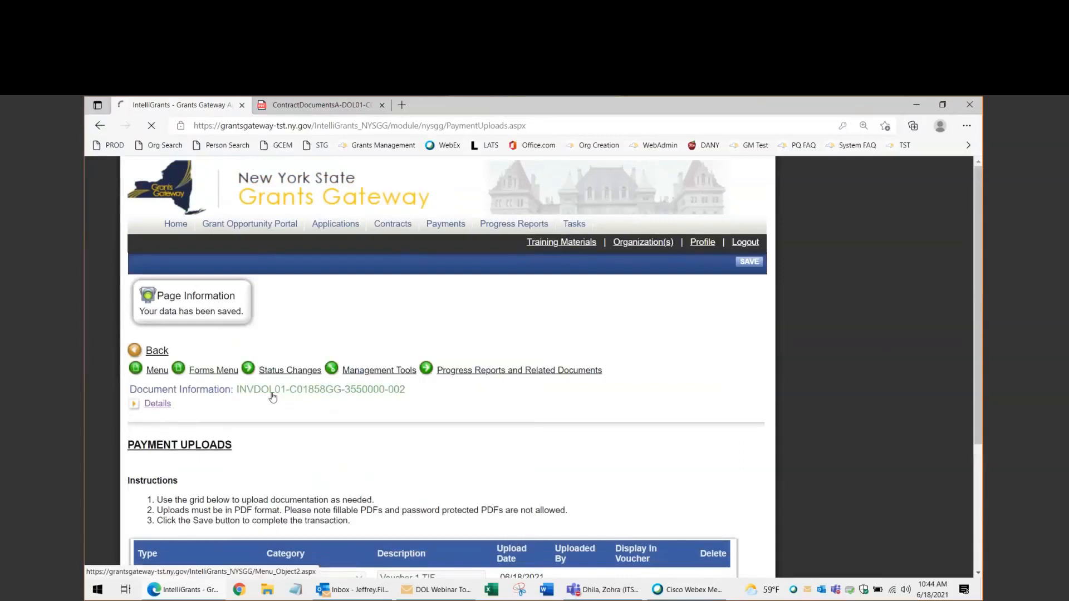
Generate the Payment Voucher Preview for the claim, open the downloaded PDF and enlarge its pages
{"action": "scroll", "coordinate": [499, 412], "scroll_direction": "down", "scroll_amount": 2}
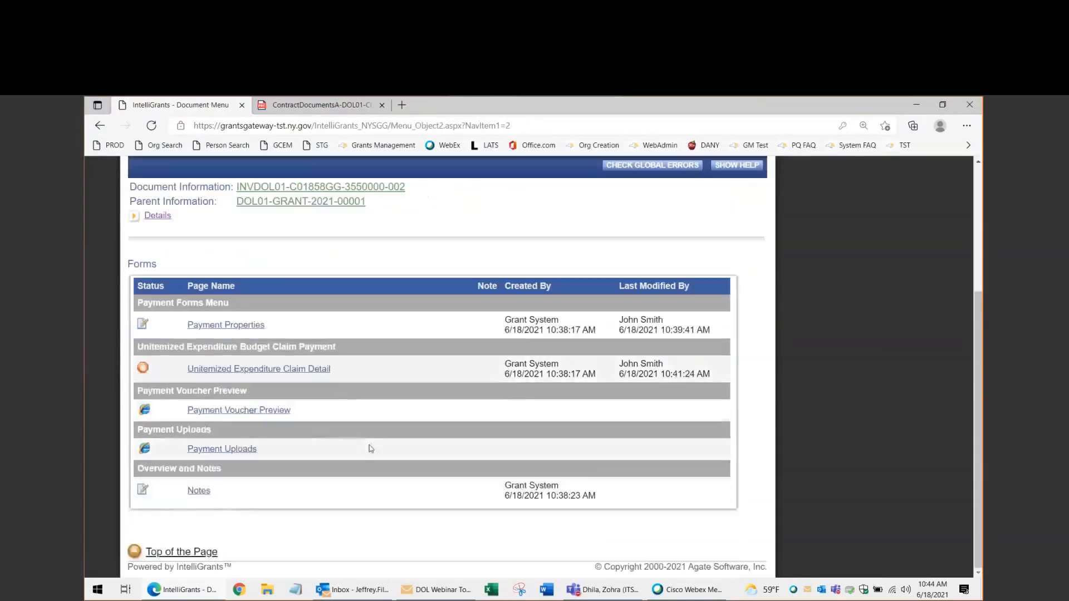
{"action": "left_click", "coordinate": [242, 411]}
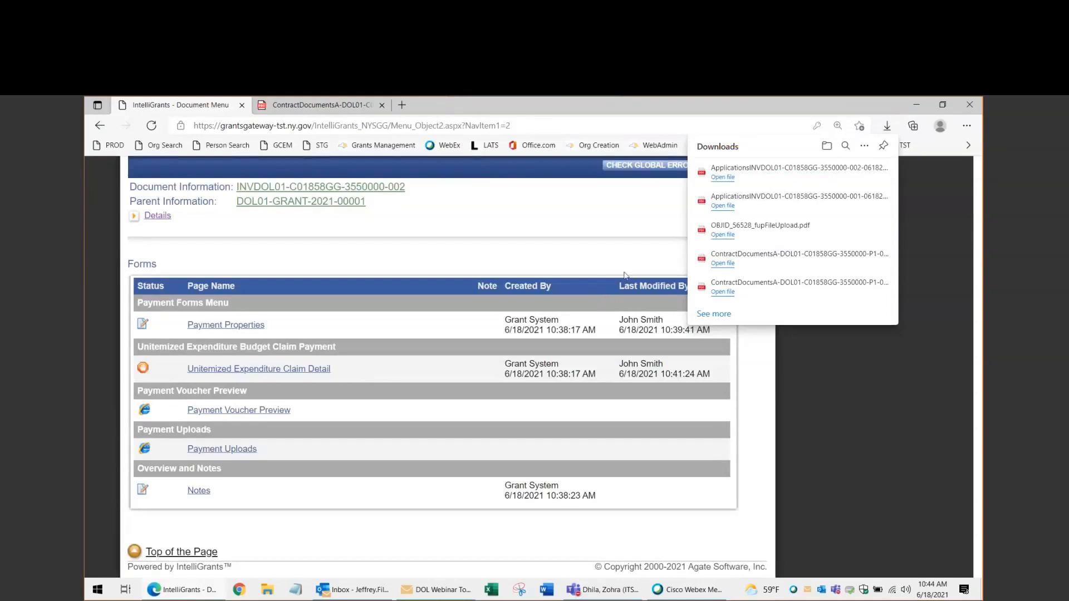
{"action": "left_click", "coordinate": [721, 175]}
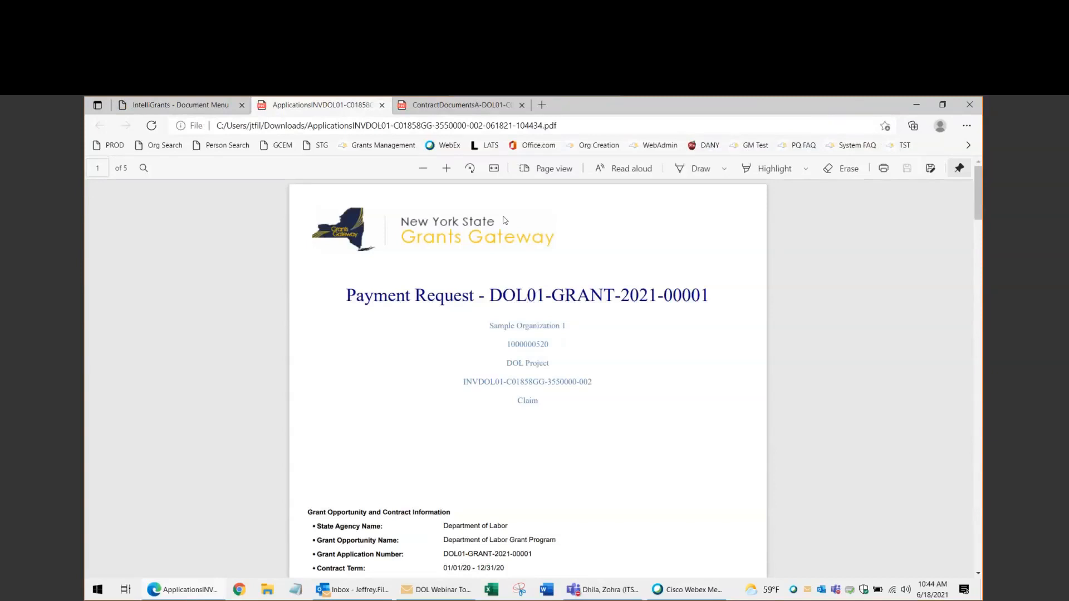
{"action": "left_click", "coordinate": [447, 169]}
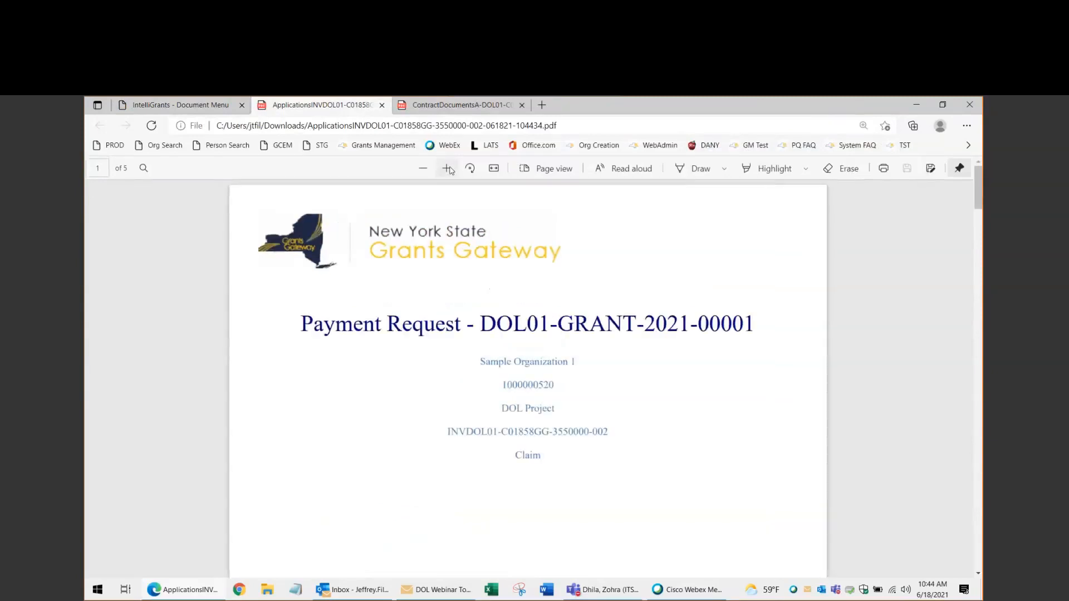
{"action": "left_click", "coordinate": [449, 169]}
Review the voucher's first page, checking the document number, payment type, contract details, payment period and requested payment amount
{"action": "scroll", "coordinate": [579, 322], "scroll_direction": "down", "scroll_amount": 3}
{"action": "left_click_drag", "start_coordinate": [627, 298], "coordinate": [604, 290]}
{"action": "left_click", "coordinate": [604, 291]}
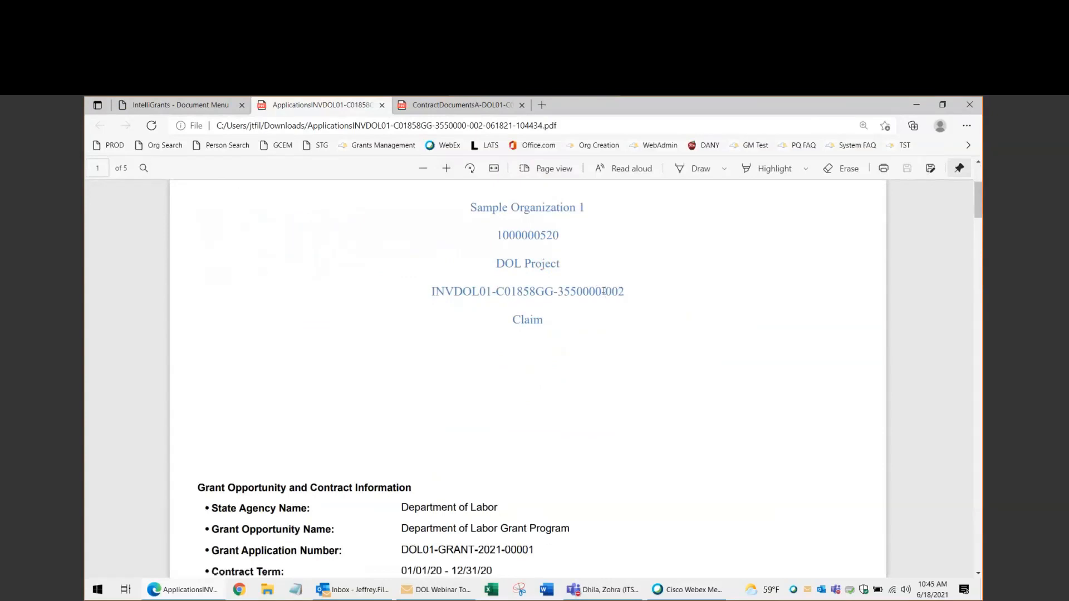
{"action": "scroll", "coordinate": [597, 327], "scroll_direction": "down", "scroll_amount": 5}
{"action": "scroll", "coordinate": [587, 321], "scroll_direction": "up", "scroll_amount": 4}
{"action": "scroll", "coordinate": [587, 321], "scroll_direction": "up", "scroll_amount": 1}
{"action": "left_click_drag", "start_coordinate": [548, 319], "coordinate": [517, 319]}
{"action": "scroll", "coordinate": [599, 371], "scroll_direction": "down", "scroll_amount": 6}
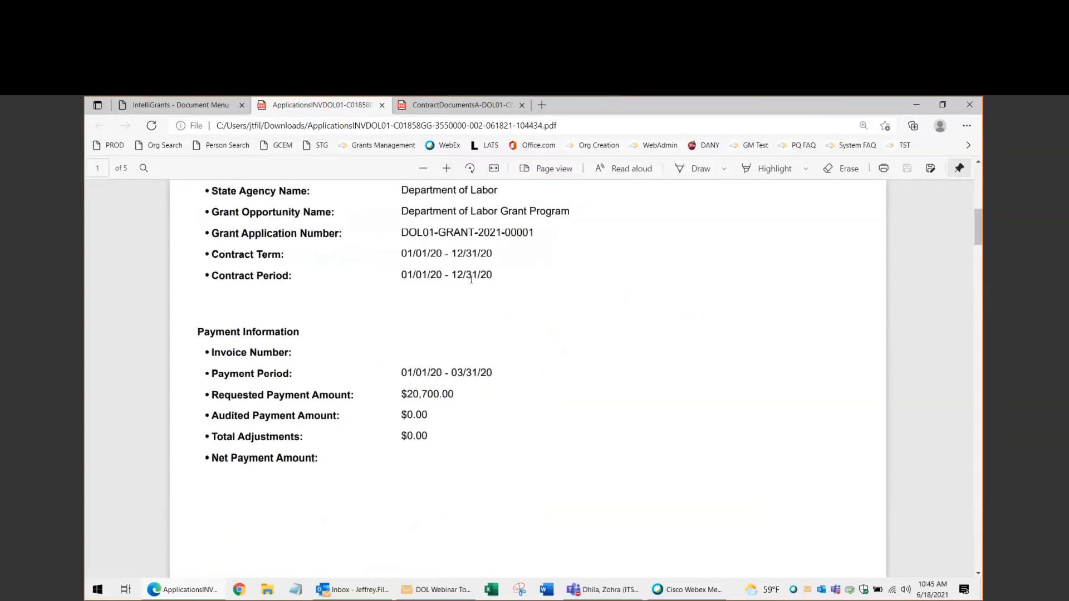
{"action": "left_click_drag", "start_coordinate": [497, 373], "coordinate": [406, 377]}
{"action": "scroll", "coordinate": [429, 334], "scroll_direction": "down", "scroll_amount": 2}
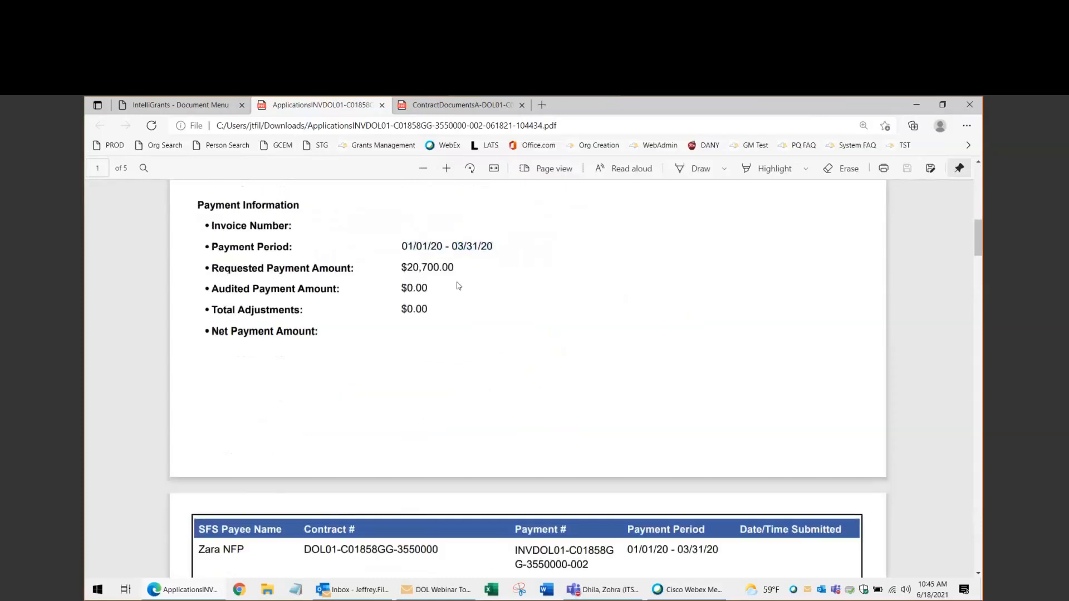
{"action": "left_click_drag", "start_coordinate": [460, 269], "coordinate": [406, 269]}
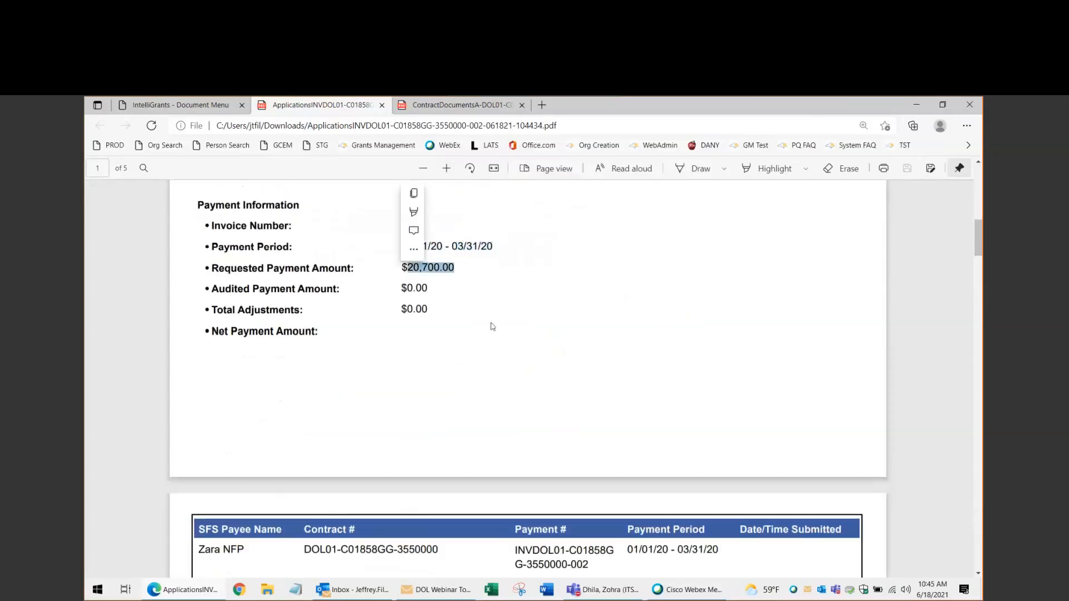
Review the voucher's Unitemized Expenditure Claim Detail, including expenditures for this report and the Payee Certification section
{"action": "scroll", "coordinate": [493, 327], "scroll_direction": "down", "scroll_amount": 7}
{"action": "scroll", "coordinate": [446, 361], "scroll_direction": "down", "scroll_amount": 1}
{"action": "scroll", "coordinate": [445, 361], "scroll_direction": "up", "scroll_amount": 1}
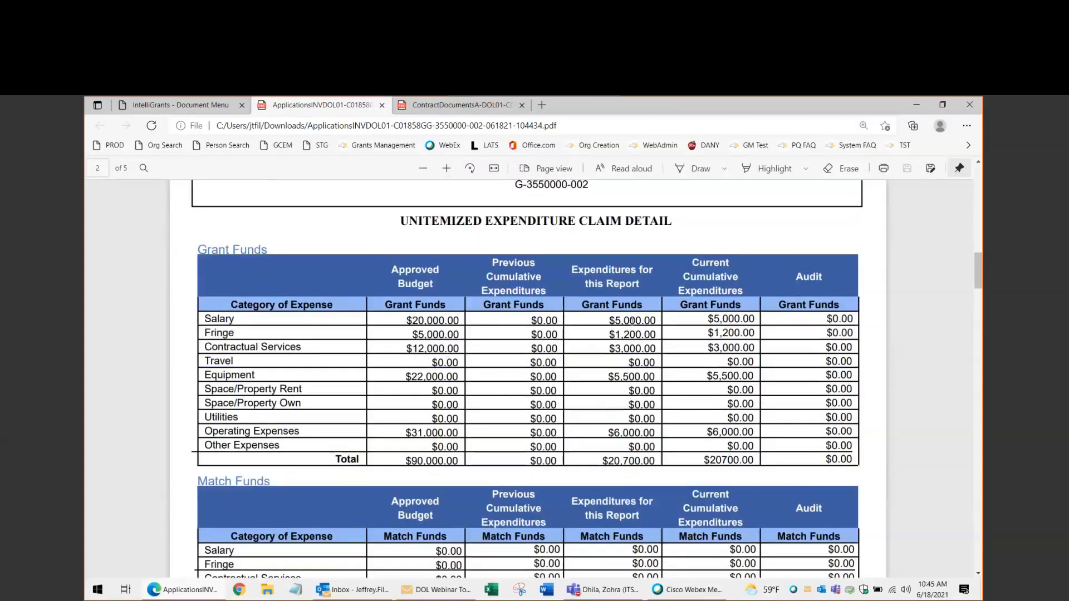
{"action": "left_click_drag", "start_coordinate": [654, 347], "coordinate": [606, 349]}
{"action": "scroll", "coordinate": [608, 382], "scroll_direction": "down", "scroll_amount": 8}
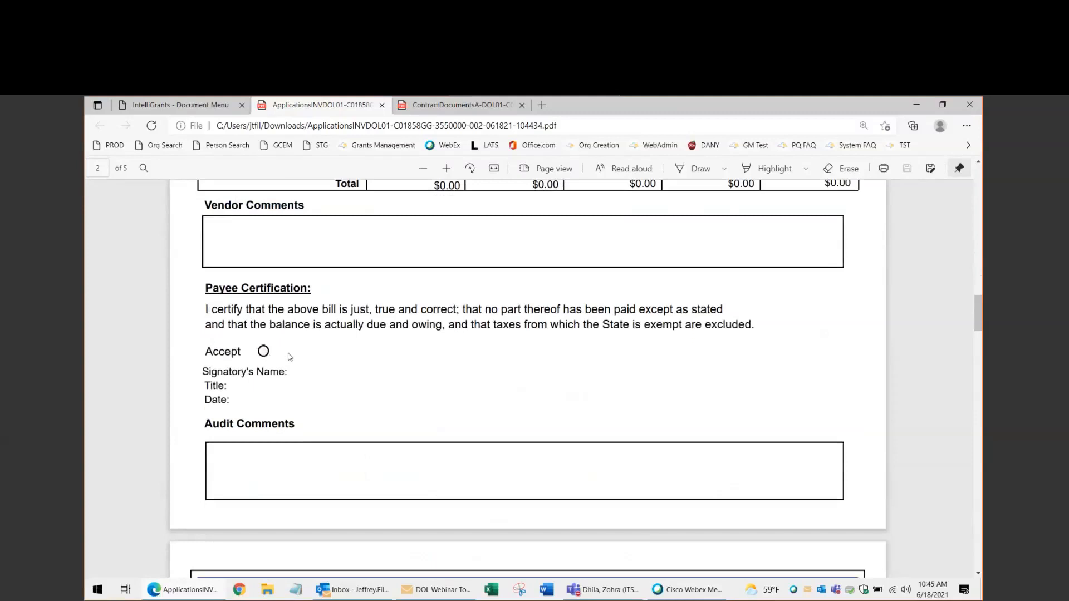
Examine the voucher's Attachments list for the Salary and Contractual Services uploads and look through the appended supporting documentation
{"action": "scroll", "coordinate": [449, 377], "scroll_direction": "down", "scroll_amount": 5}
{"action": "scroll", "coordinate": [449, 377], "scroll_direction": "up", "scroll_amount": 1}
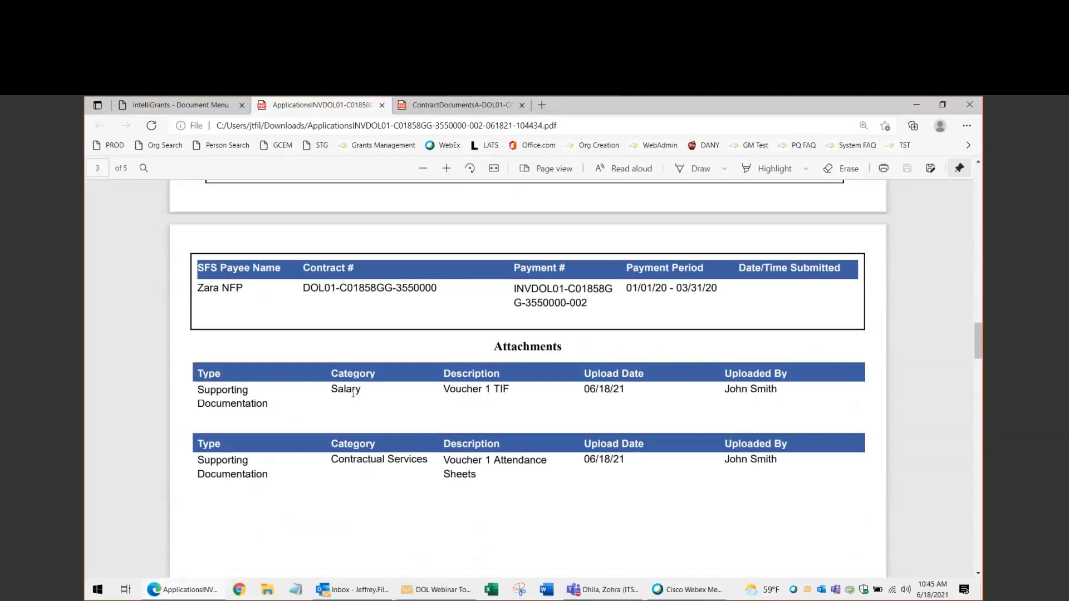
{"action": "double_click", "coordinate": [505, 391]}
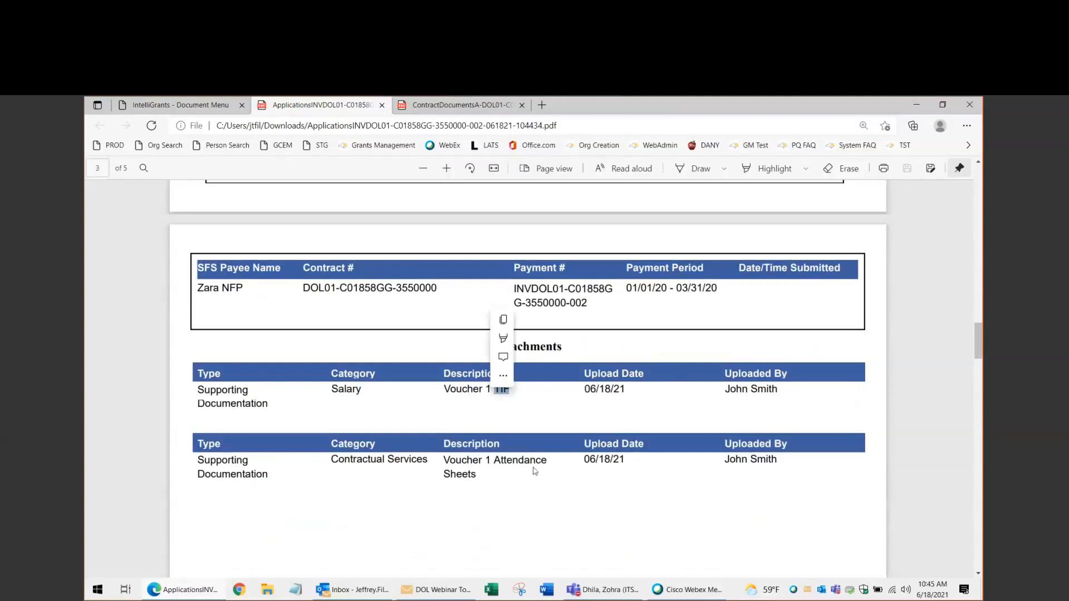
{"action": "left_click", "coordinate": [404, 464]}
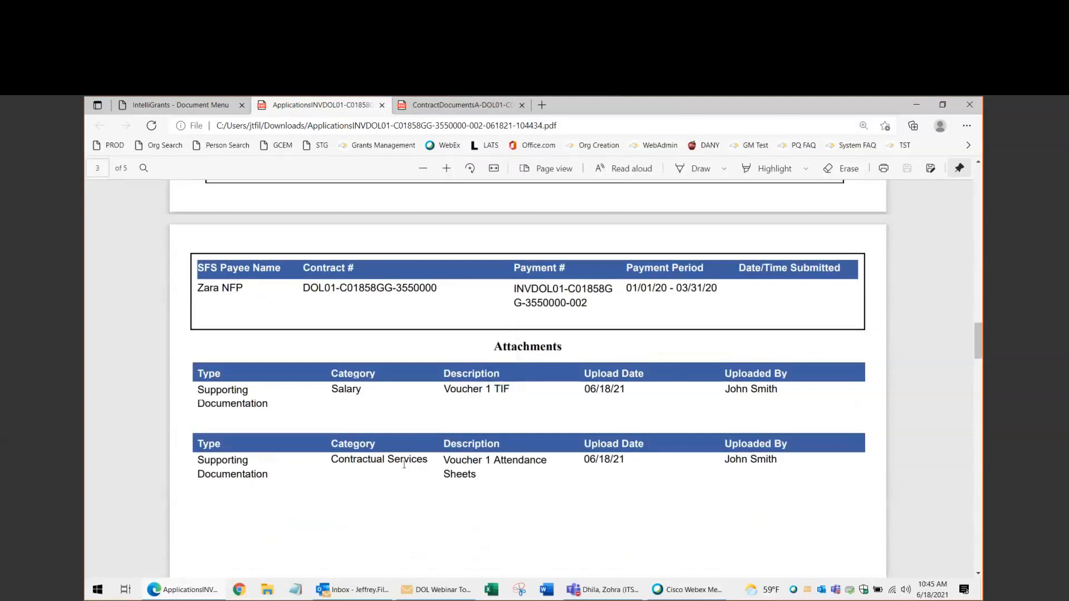
{"action": "left_click_drag", "start_coordinate": [427, 460], "coordinate": [338, 461]}
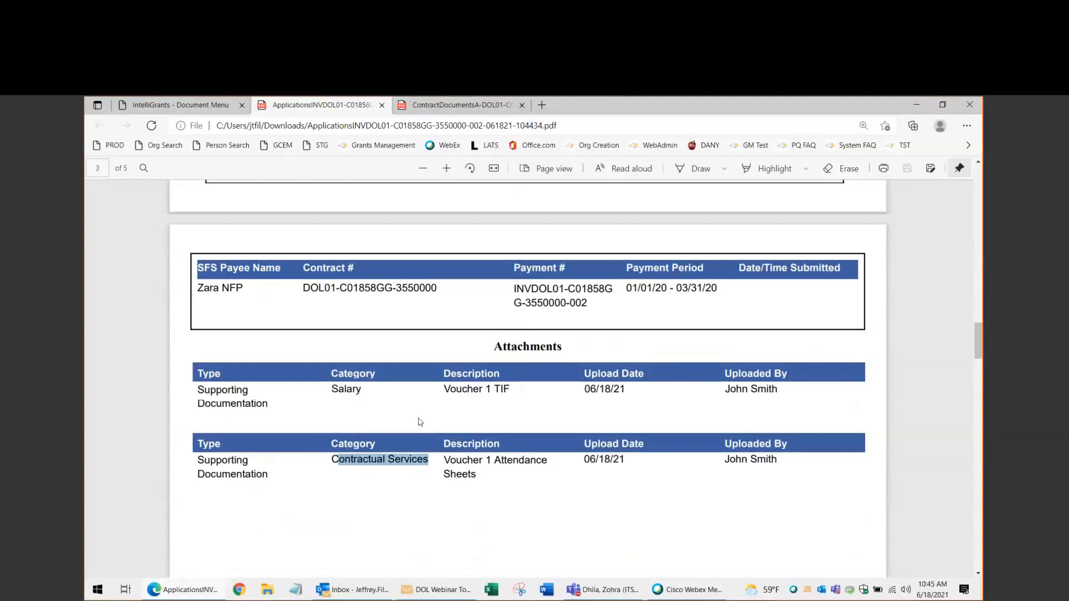
{"action": "scroll", "coordinate": [412, 462], "scroll_direction": "down", "scroll_amount": 10}
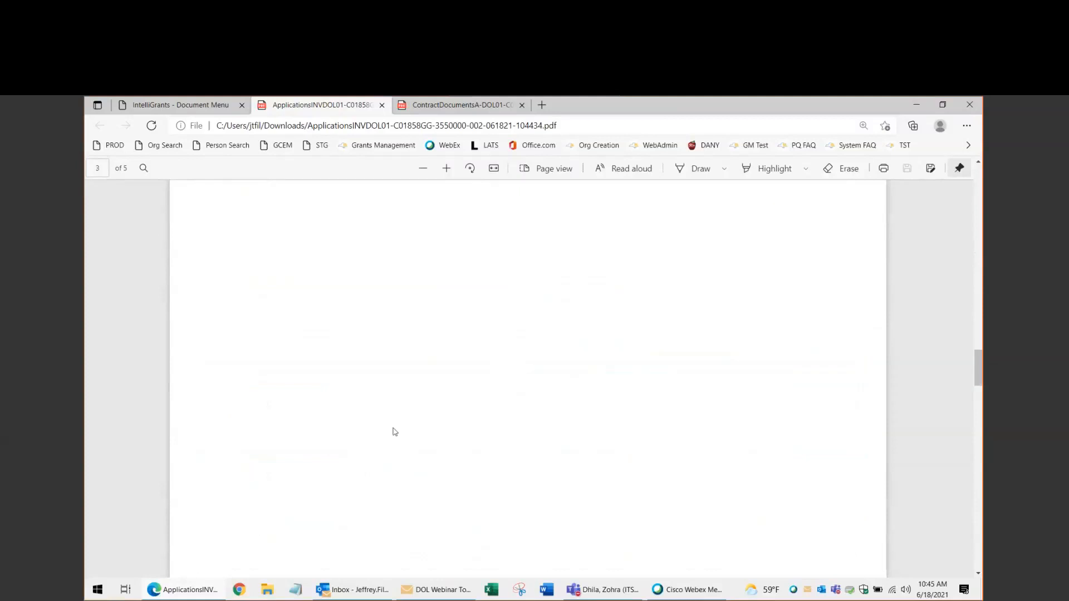
{"action": "scroll", "coordinate": [403, 432], "scroll_direction": "down", "scroll_amount": 6}
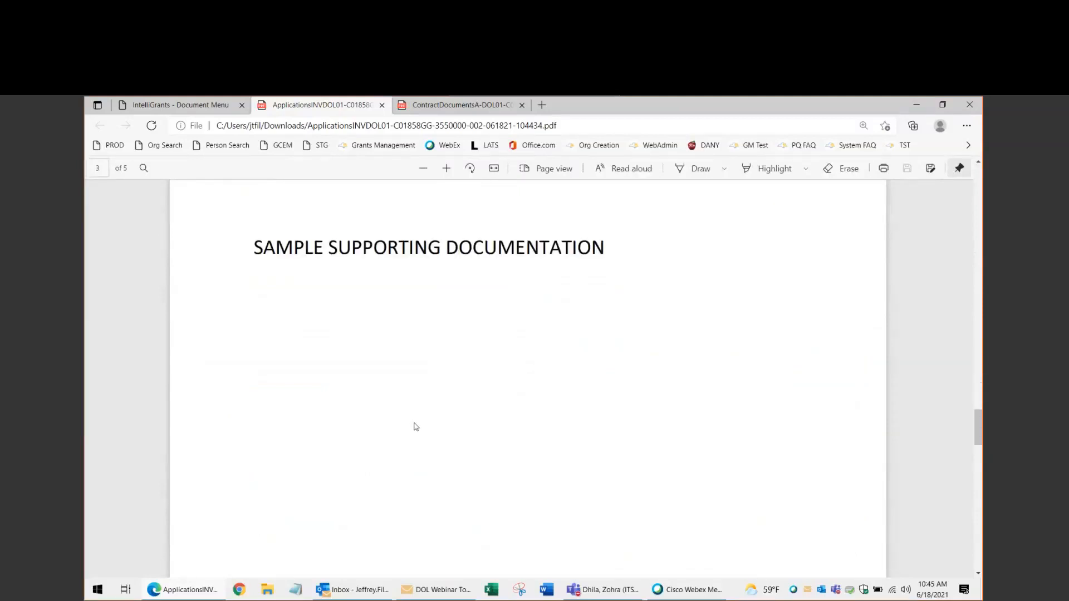
{"action": "scroll", "coordinate": [414, 427], "scroll_direction": "down", "scroll_amount": 10}
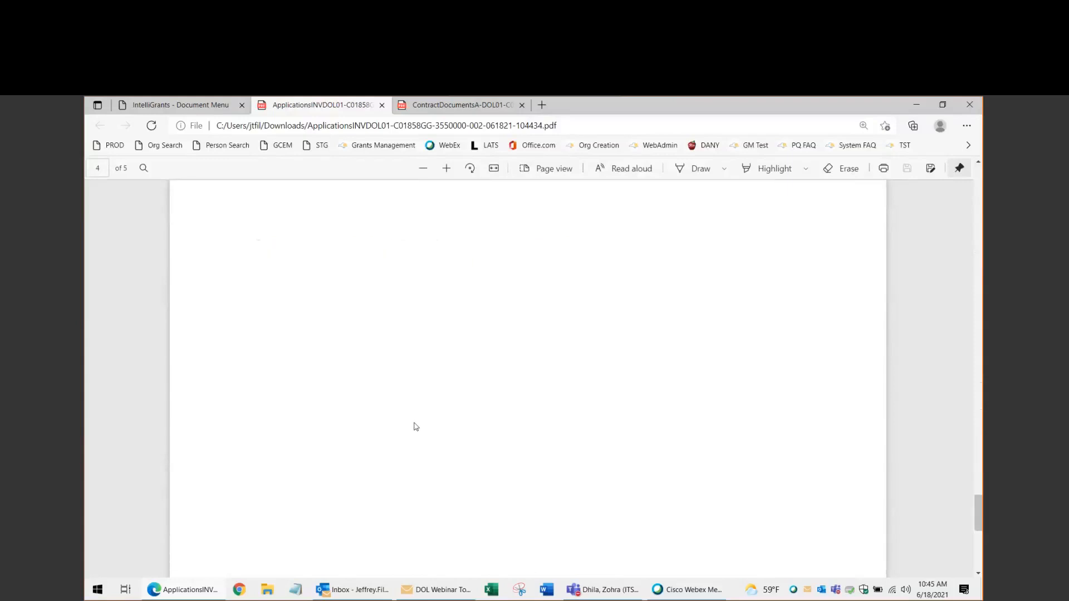
Return to the claim payment, try to apply the Payment Submitted status and read the Global Errors page
{"action": "left_click", "coordinate": [196, 103]}
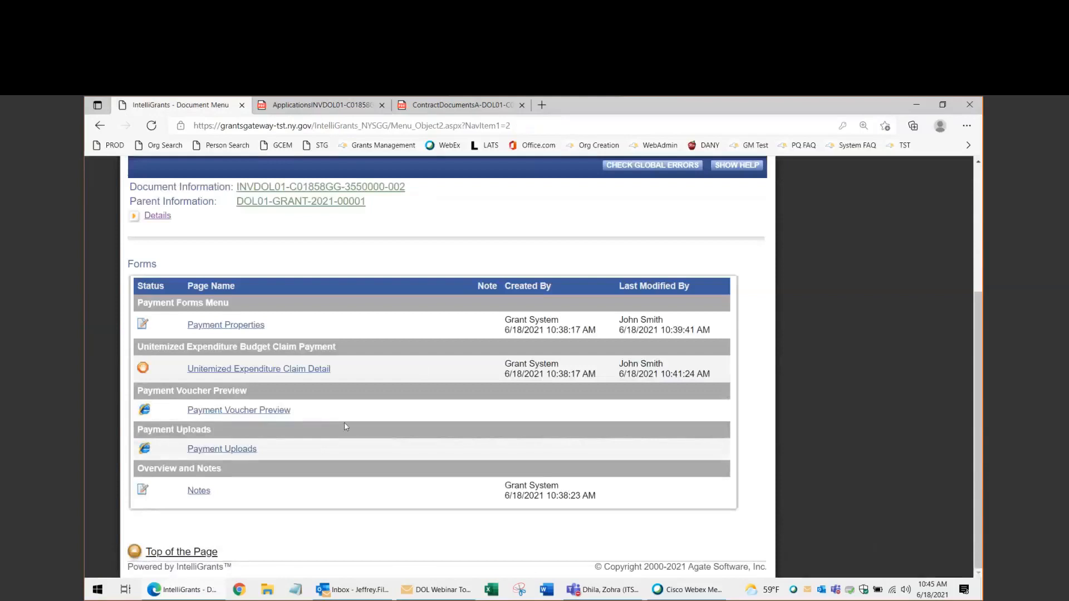
{"action": "scroll", "coordinate": [202, 383], "scroll_direction": "up", "scroll_amount": 3}
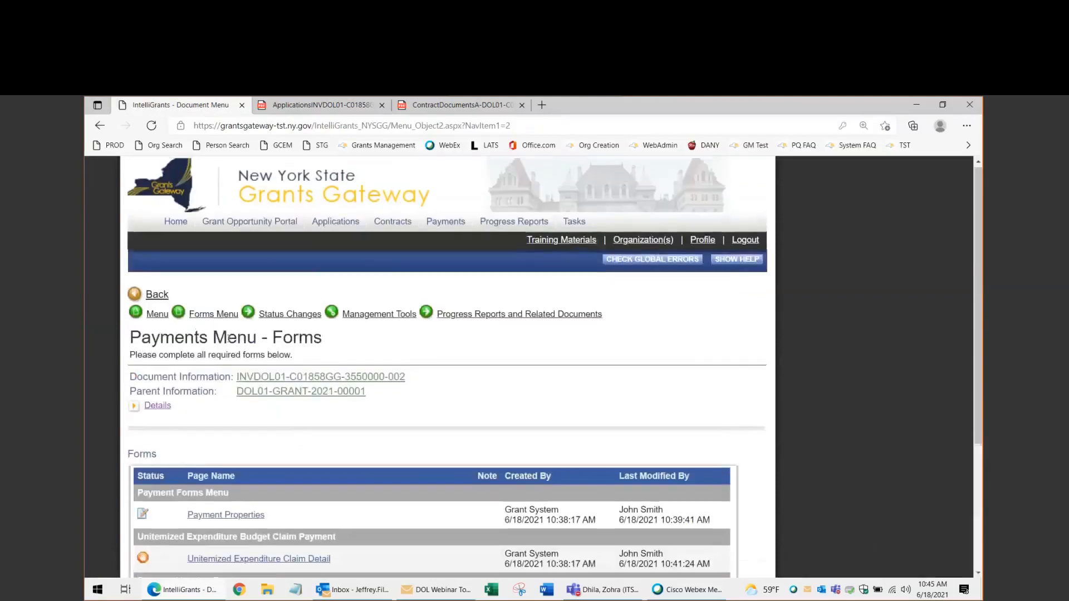
{"action": "left_click", "coordinate": [289, 315]}
{"action": "left_click", "coordinate": [353, 390]}
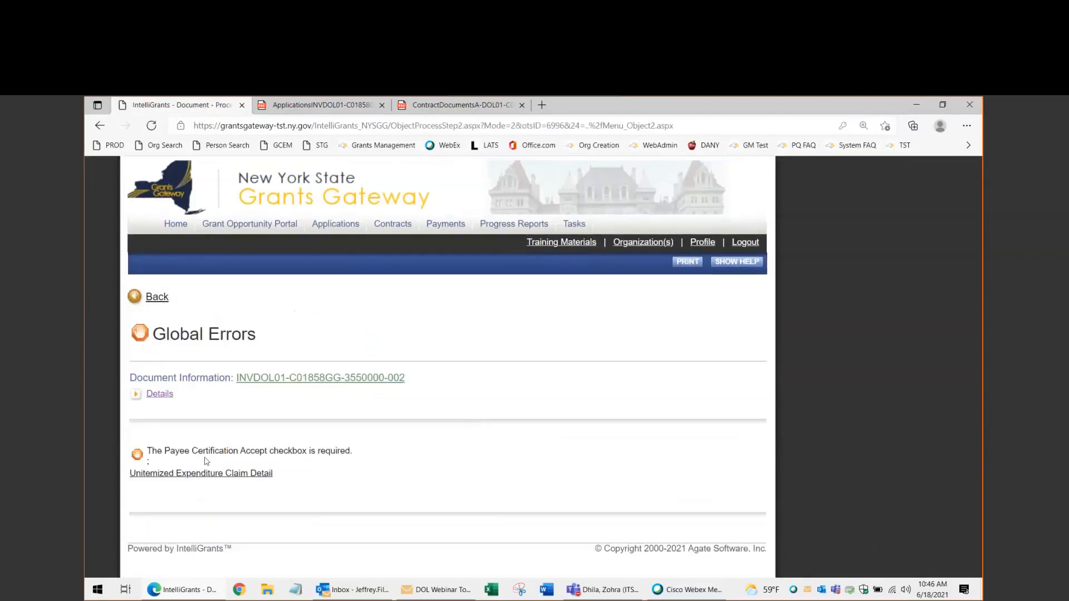
{"action": "left_click_drag", "start_coordinate": [166, 453], "coordinate": [358, 458]}
{"action": "left_click", "coordinate": [179, 481]}
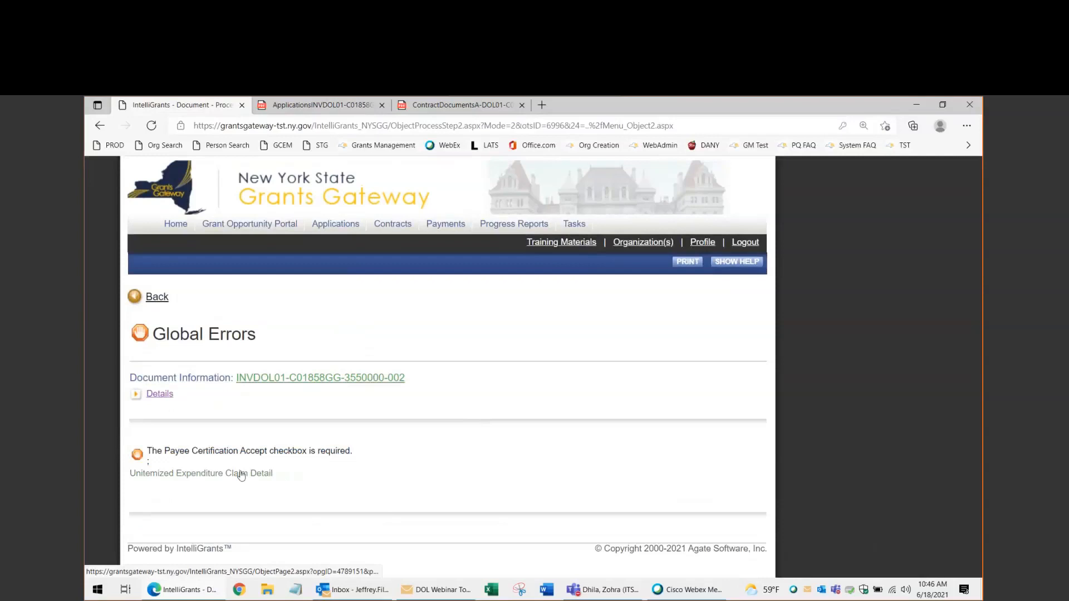
Accept the Payee Certification on the Unitemized Expenditure Claim Detail form and save the form
{"action": "left_click", "coordinate": [221, 477]}
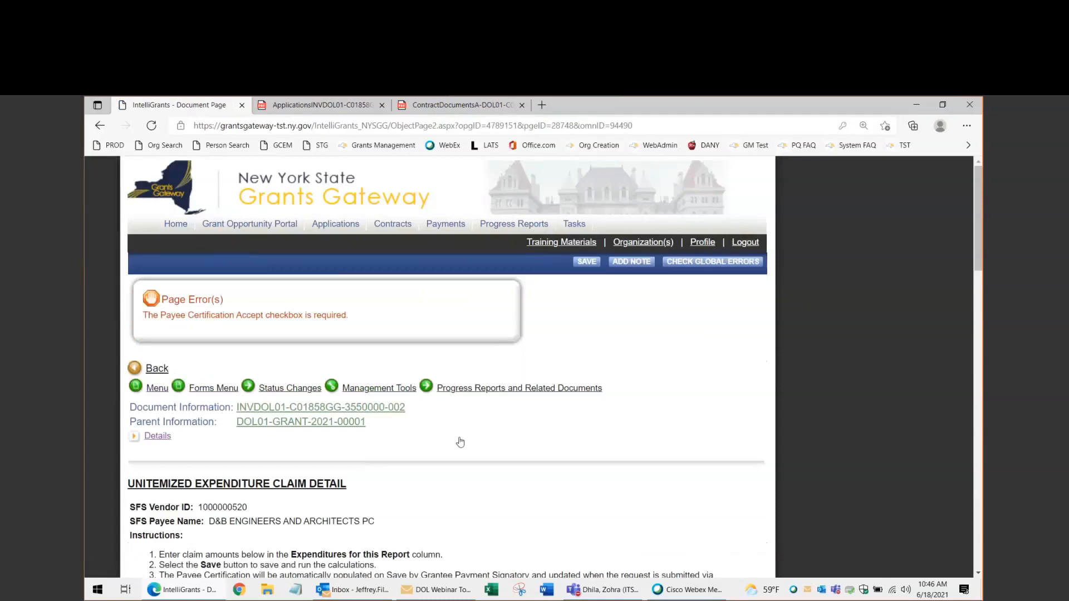
{"action": "scroll", "coordinate": [490, 440], "scroll_direction": "down", "scroll_amount": 6}
{"action": "scroll", "coordinate": [520, 439], "scroll_direction": "up", "scroll_amount": 5}
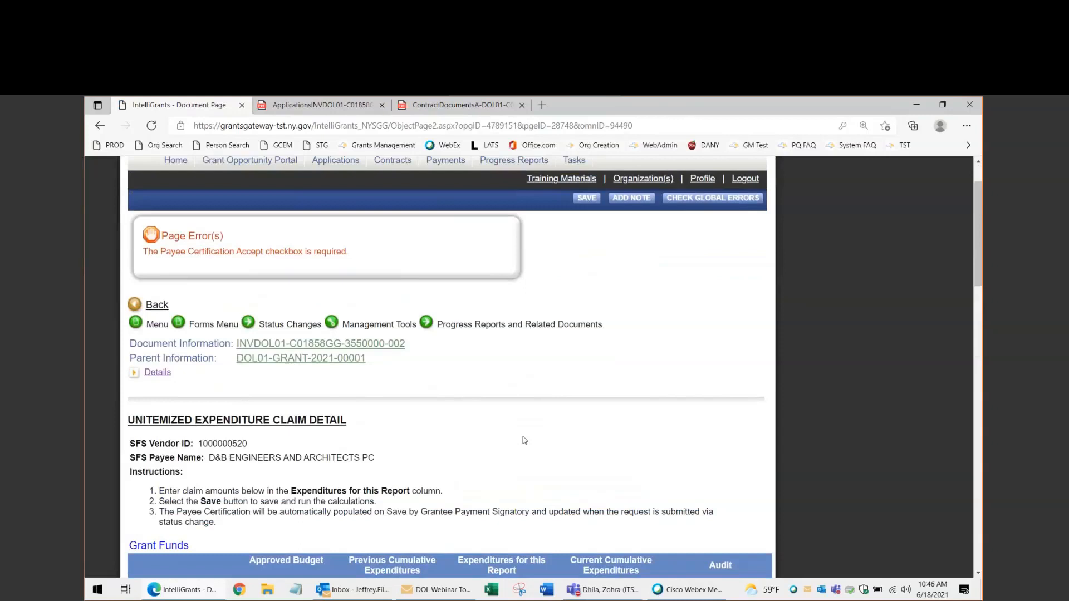
{"action": "scroll", "coordinate": [265, 443], "scroll_direction": "down", "scroll_amount": 20}
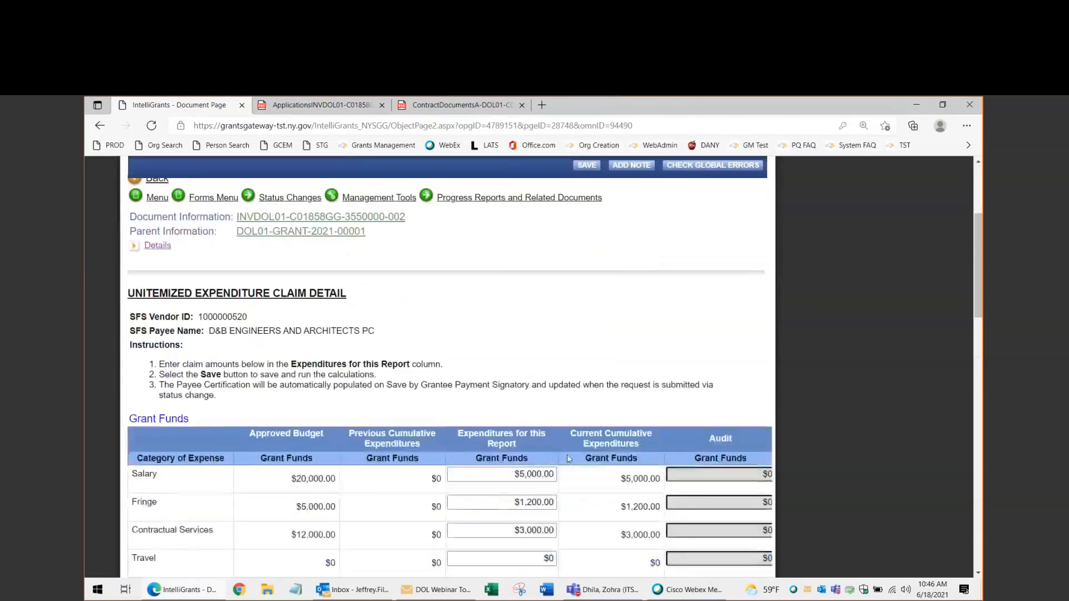
{"action": "left_click", "coordinate": [167, 289]}
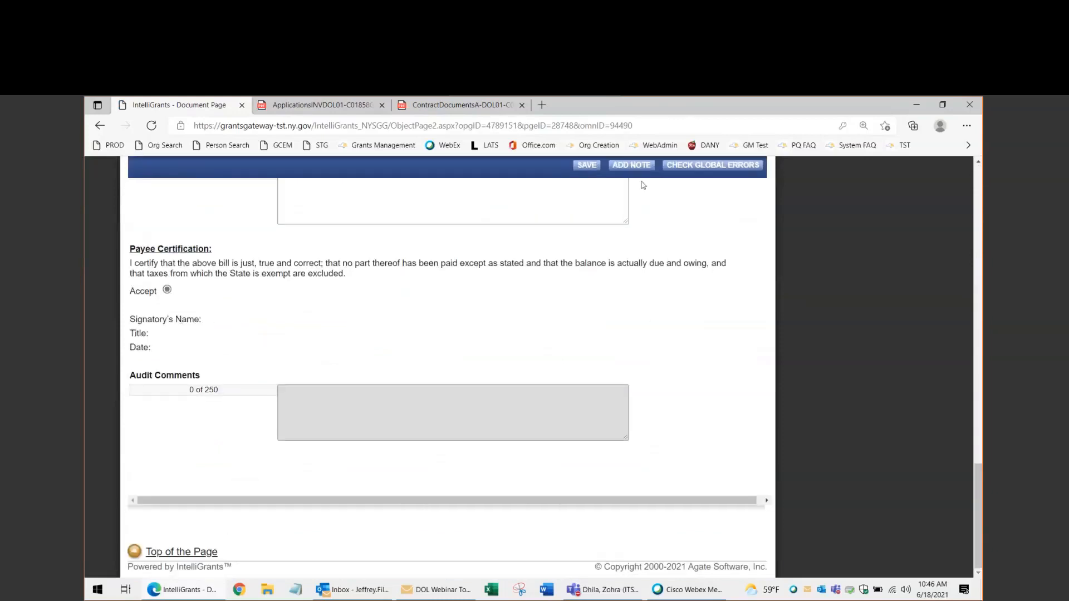
{"action": "left_click", "coordinate": [586, 166]}
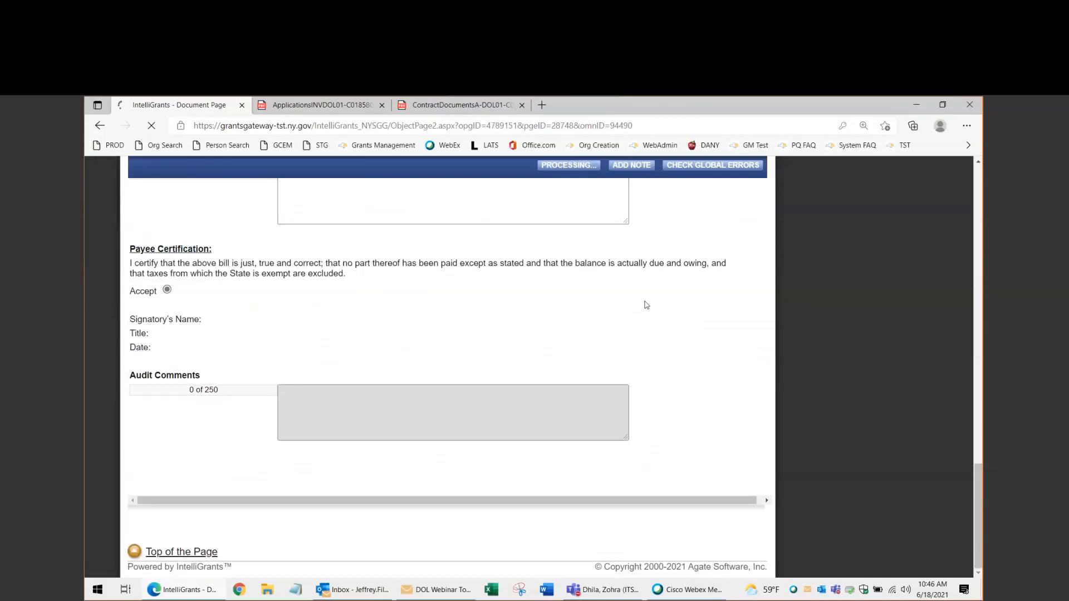
Check the signatory details in the saved certification, then apply the Payment Submitted status and agree to the certification statement
{"action": "mouse_move", "coordinate": [390, 371]}
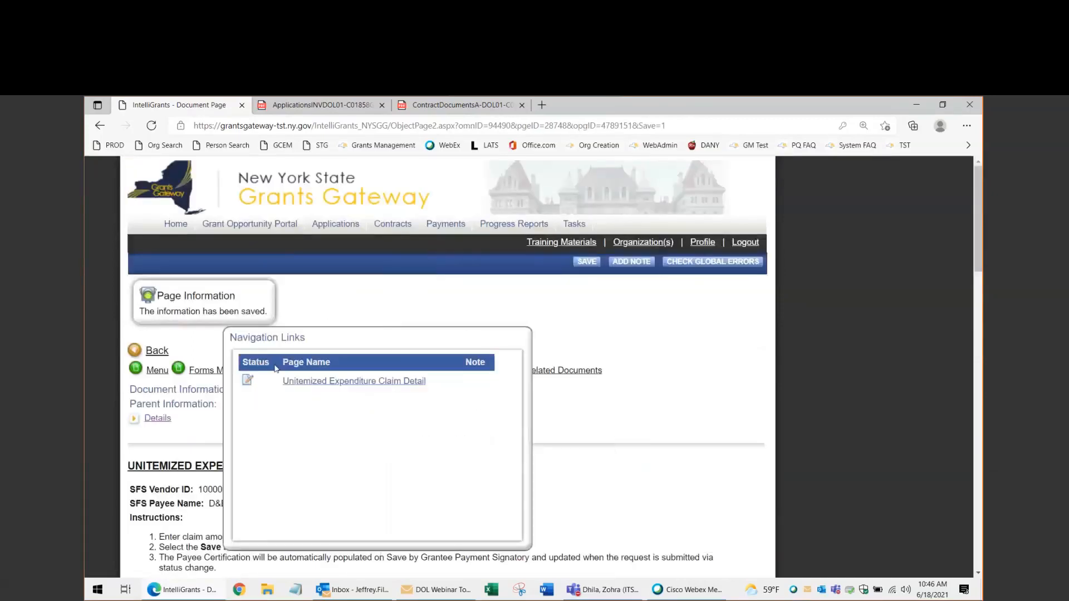
{"action": "scroll", "coordinate": [508, 402], "scroll_direction": "down", "scroll_amount": 10}
{"action": "scroll", "coordinate": [508, 402], "scroll_direction": "down", "scroll_amount": 5}
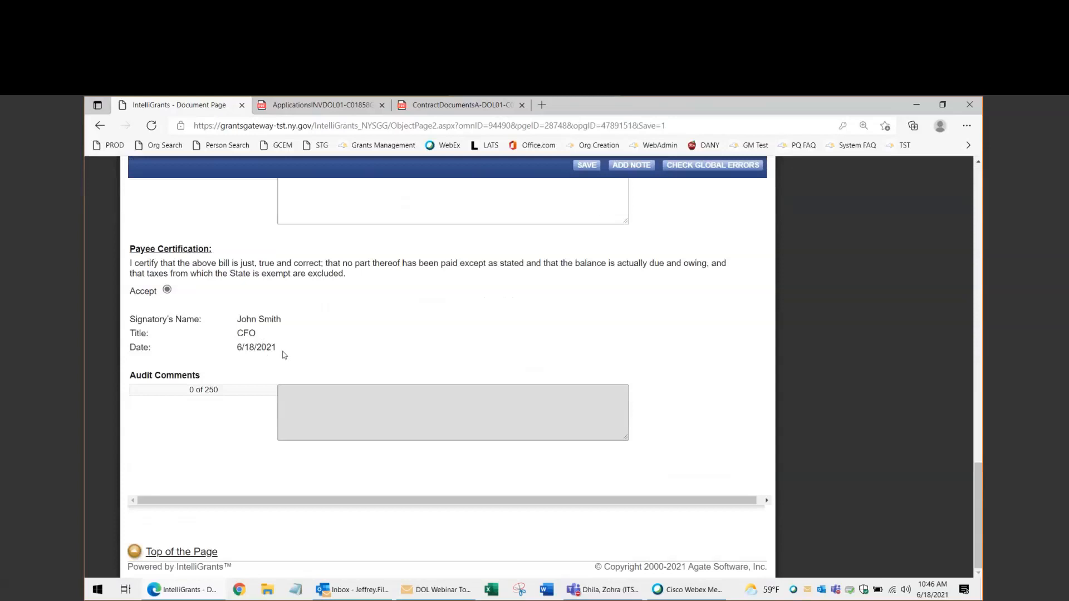
{"action": "scroll", "coordinate": [383, 388], "scroll_direction": "up", "scroll_amount": 20}
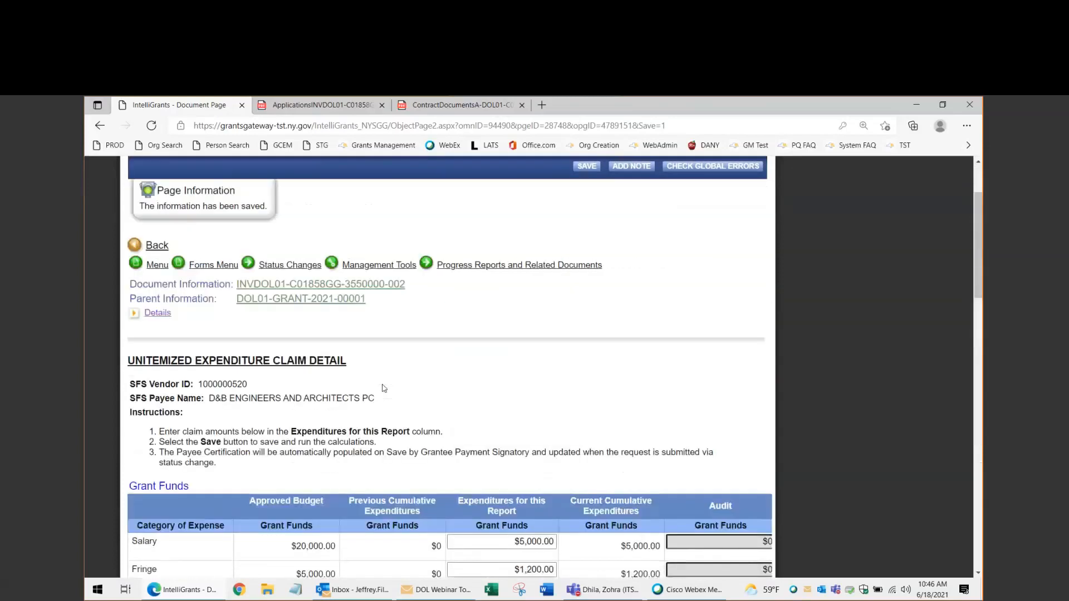
{"action": "left_click", "coordinate": [277, 330]}
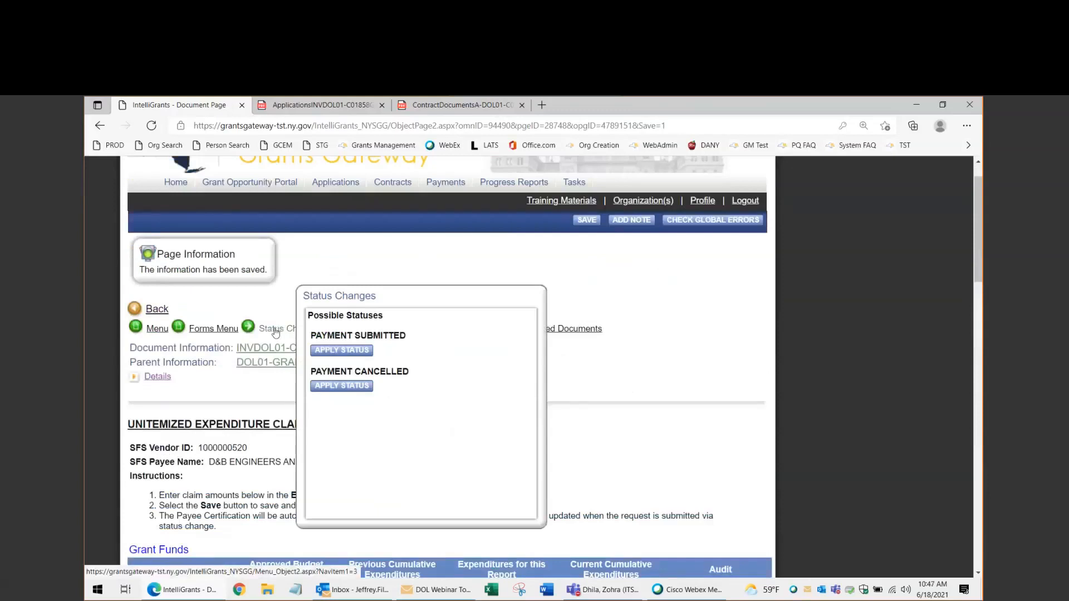
{"action": "left_click", "coordinate": [358, 351]}
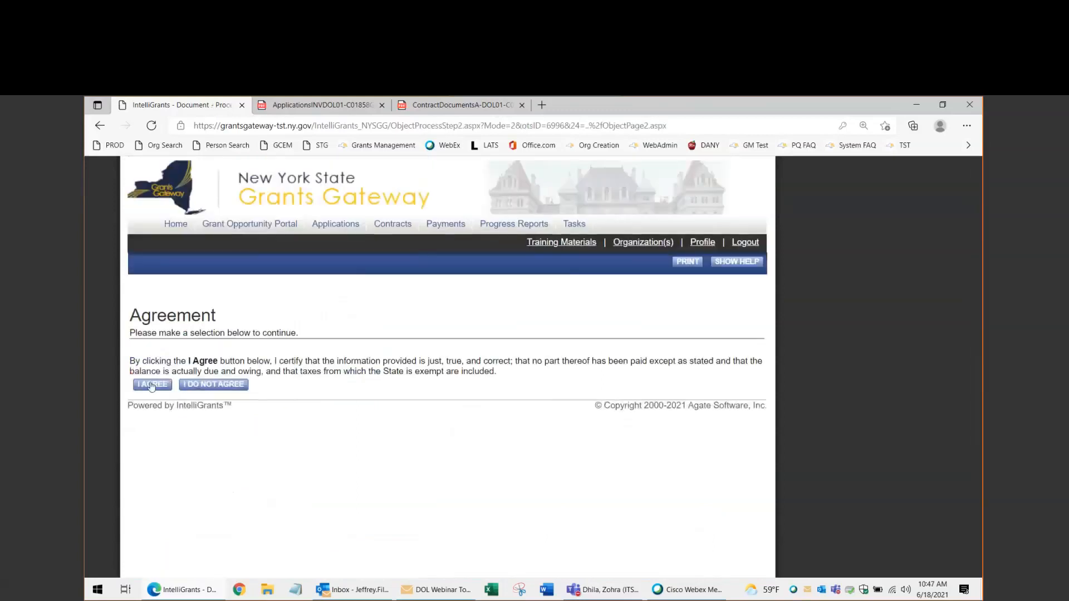
{"action": "left_click", "coordinate": [149, 386]}
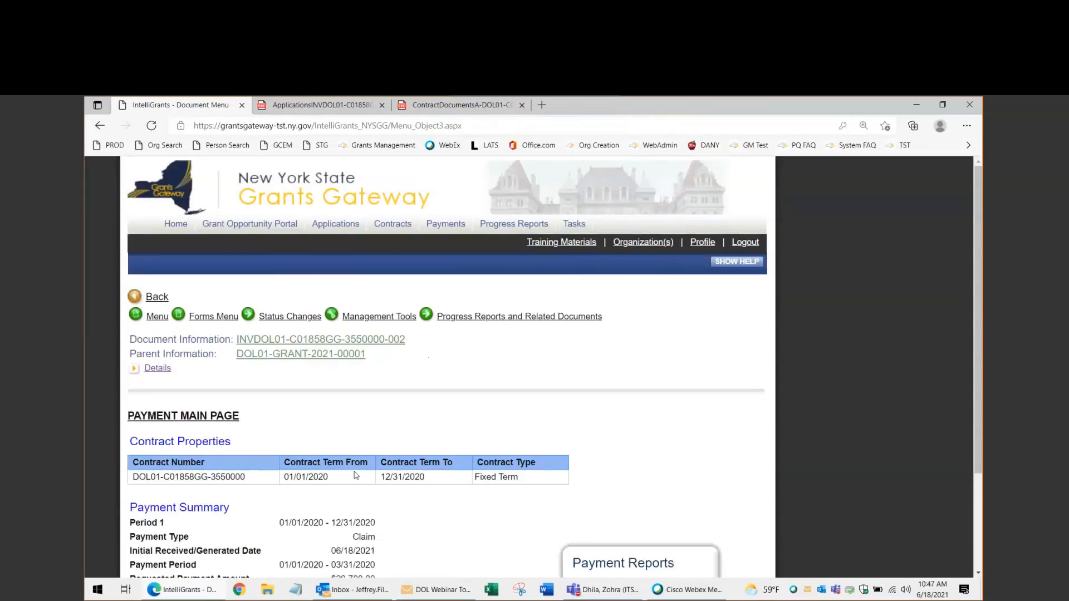
Expand the payment's document details and check its current status
{"action": "left_click", "coordinate": [156, 371]}
{"action": "left_click_drag", "start_coordinate": [606, 424], "coordinate": [508, 423]}
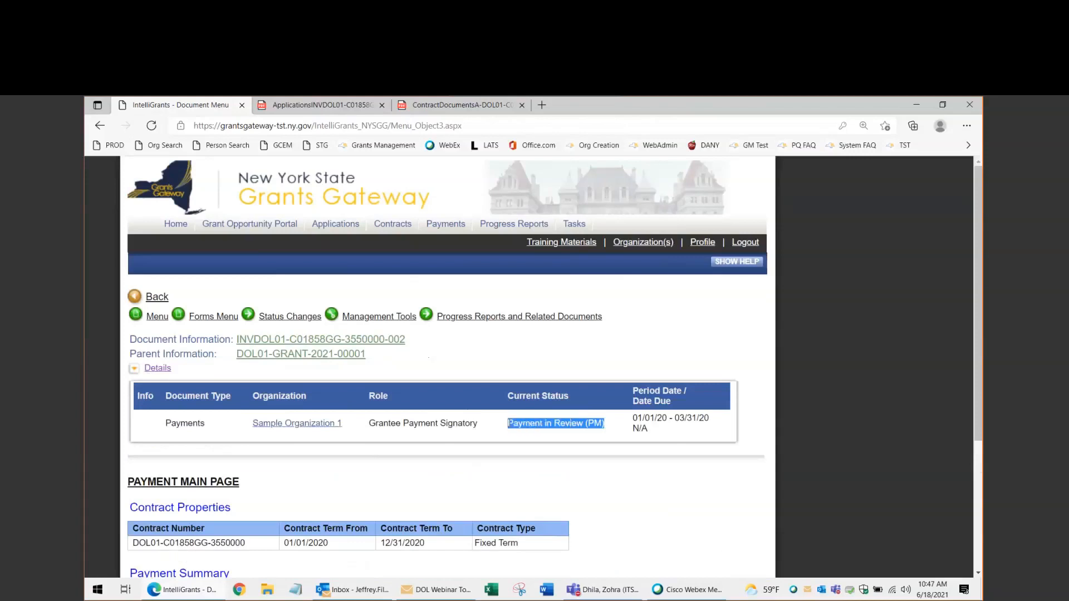
{"action": "left_click", "coordinate": [587, 473]}
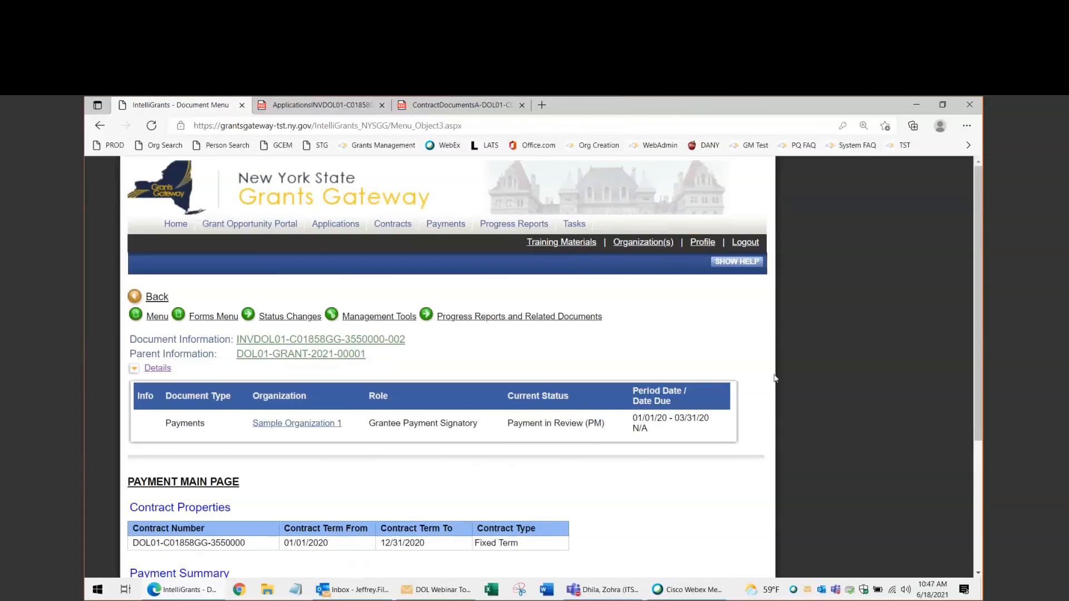
Search the contracts by Grant Opportunity ID "grant", with the Contract Number criterion cleared
{"action": "left_click", "coordinate": [395, 230]}
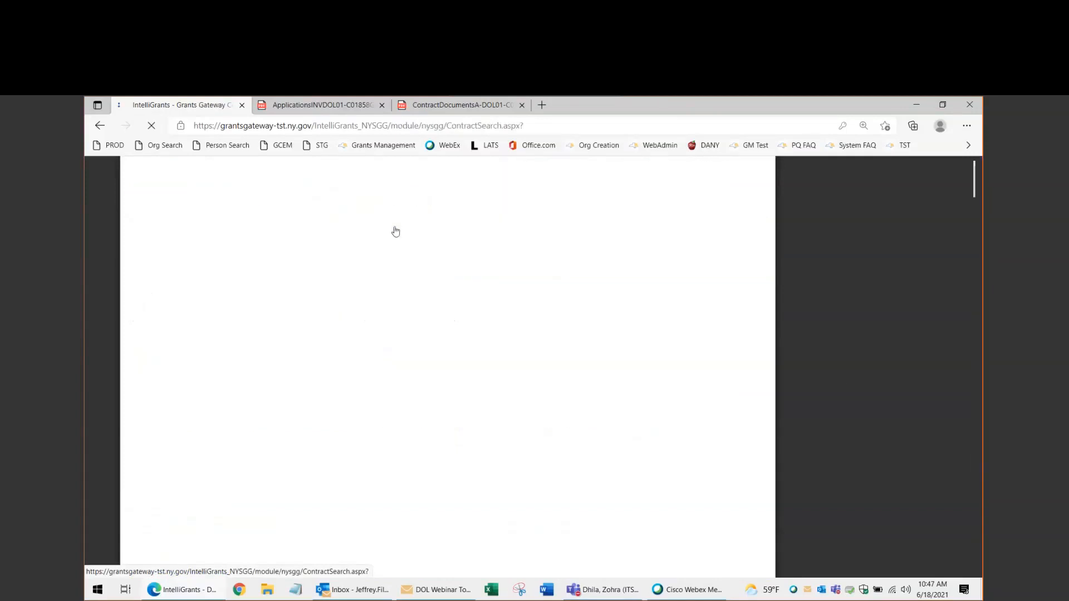
{"action": "scroll", "coordinate": [292, 357], "scroll_direction": "down", "scroll_amount": 3}
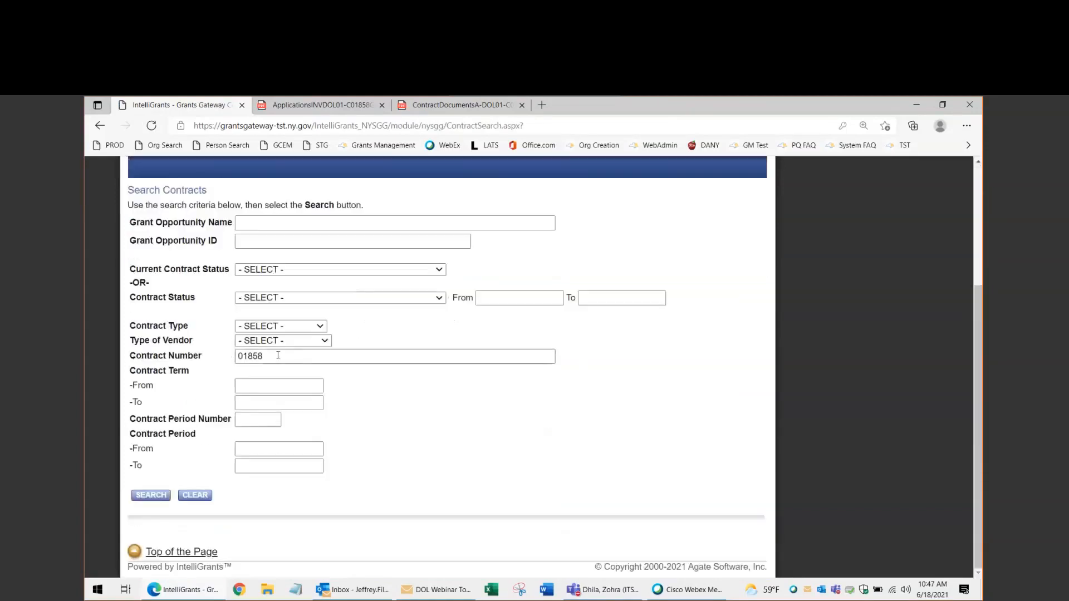
{"action": "double_click", "coordinate": [277, 355]}
{"action": "key", "text": "BackSpace"}
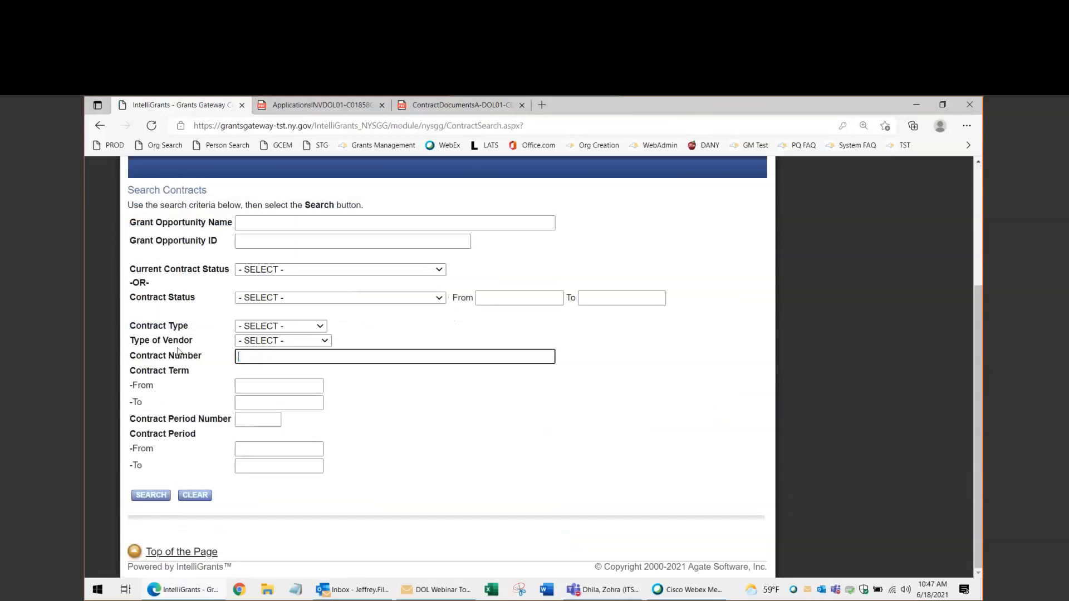
{"action": "left_click", "coordinate": [249, 242]}
{"action": "type", "text": "grant"}
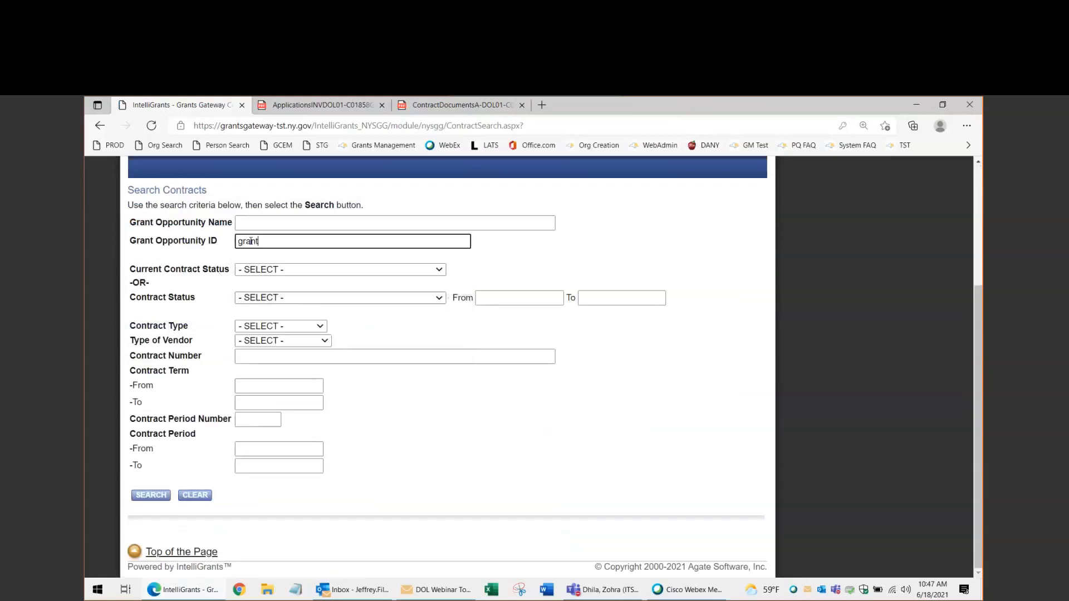
{"action": "left_click", "coordinate": [145, 495]}
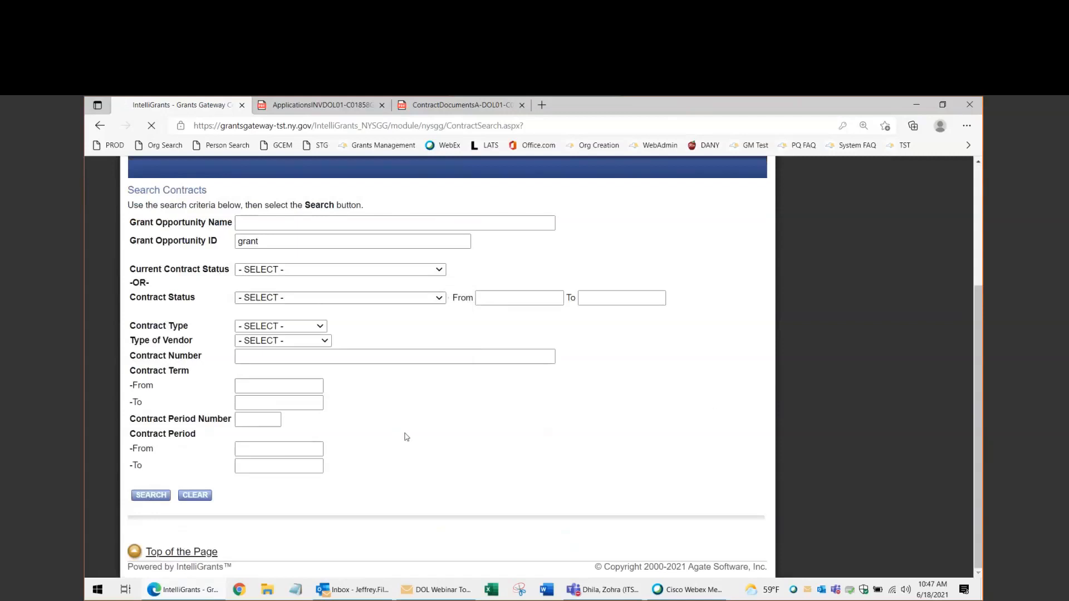
{"action": "scroll", "coordinate": [407, 438], "scroll_direction": "down", "scroll_amount": 7}
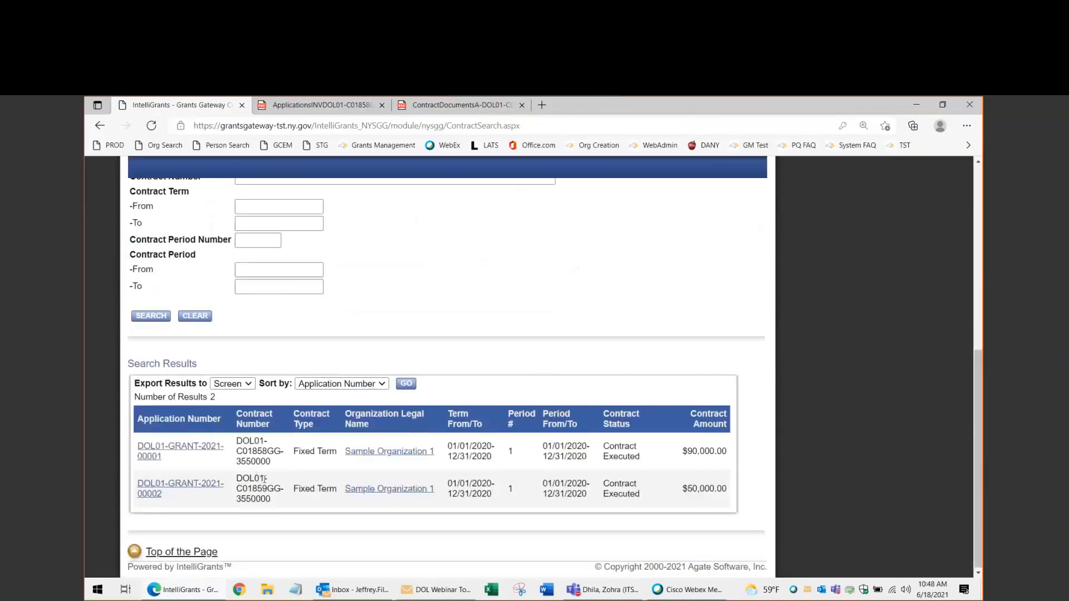
Compare the contract numbers of the two found contracts and open DOL01-GRANT-2021-00001
{"action": "left_click_drag", "start_coordinate": [242, 488], "coordinate": [262, 489]}
{"action": "left_click_drag", "start_coordinate": [248, 451], "coordinate": [267, 451]}
{"action": "left_click", "coordinate": [604, 369]}
{"action": "left_click", "coordinate": [177, 449]}
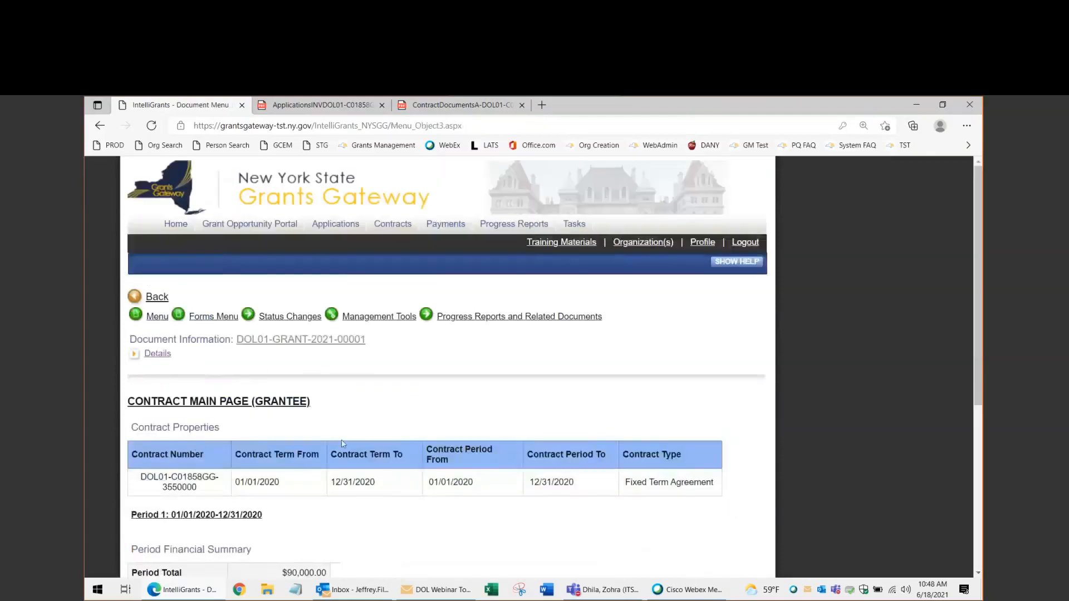
{"action": "mouse_move", "coordinate": [533, 318]}
Go to the payment search and clear its Grant Opportunity Name criterion
{"action": "left_click", "coordinate": [446, 228]}
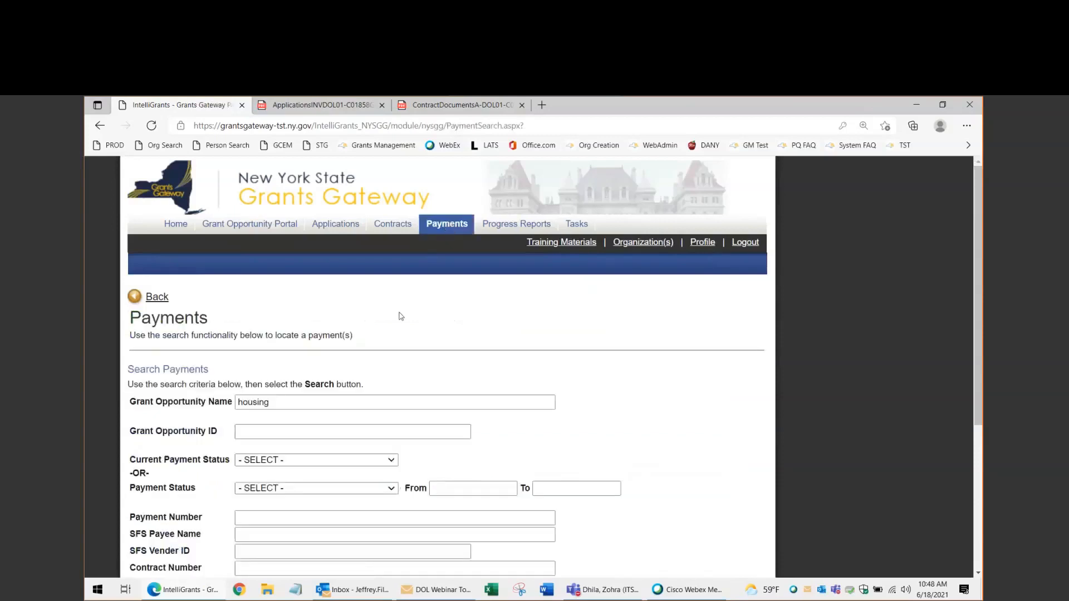
{"action": "scroll", "coordinate": [335, 300], "scroll_direction": "down", "scroll_amount": 3}
{"action": "scroll", "coordinate": [335, 300], "scroll_direction": "up", "scroll_amount": 2}
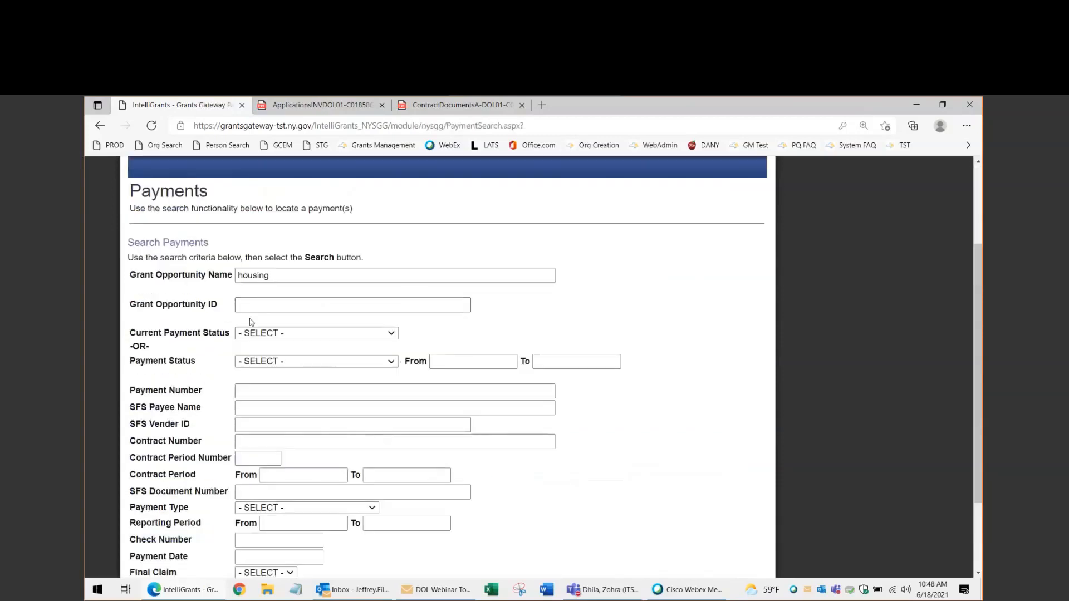
{"action": "double_click", "coordinate": [286, 275]}
{"action": "left_click", "coordinate": [466, 333]}
{"action": "scroll", "coordinate": [466, 332], "scroll_direction": "down", "scroll_amount": 2}
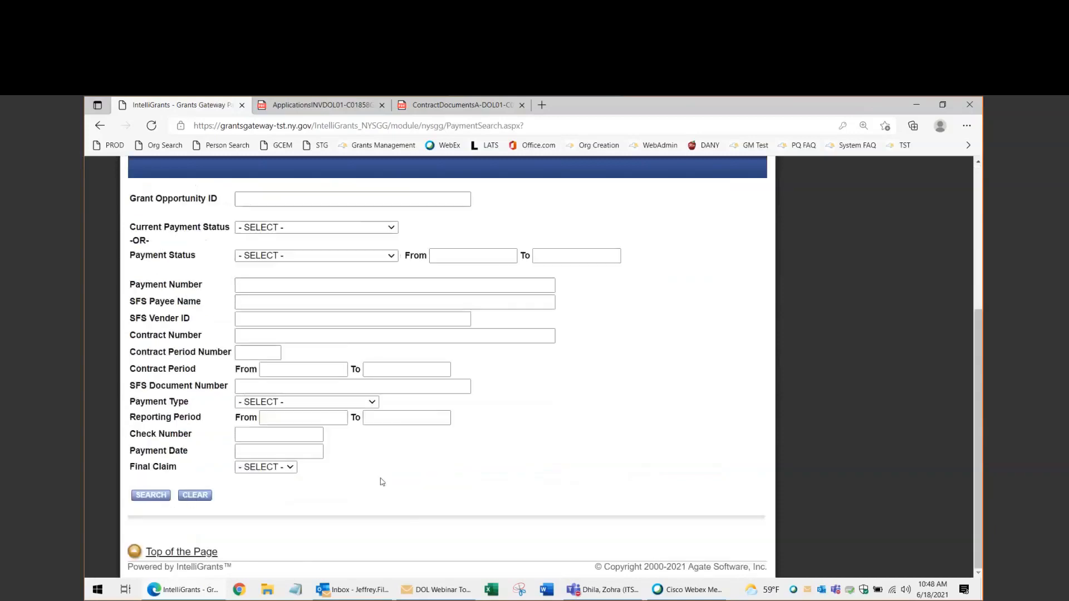
{"action": "scroll", "coordinate": [382, 482], "scroll_direction": "up", "scroll_amount": 2}
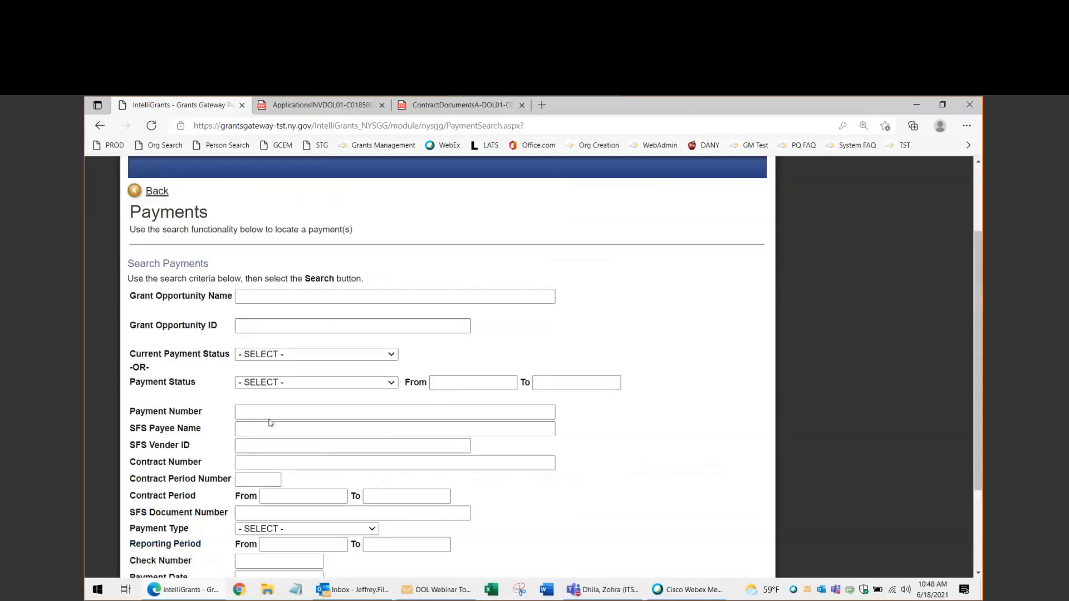
Search the payments by Contract Number 1858
{"action": "left_click", "coordinate": [276, 461]}
{"action": "type", "text": "1858"}
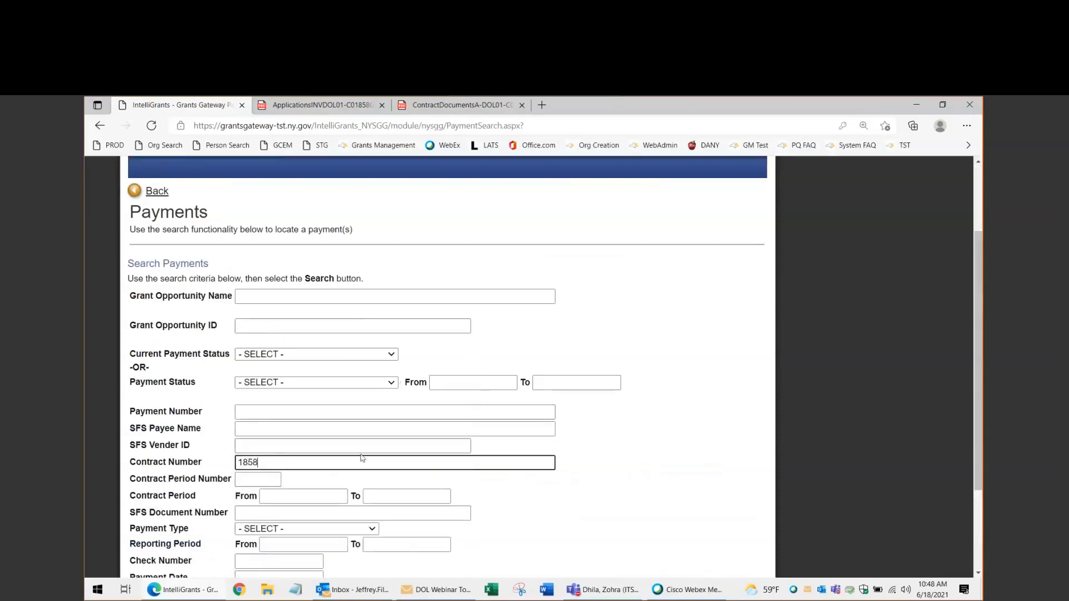
{"action": "scroll", "coordinate": [363, 459], "scroll_direction": "down", "scroll_amount": 2}
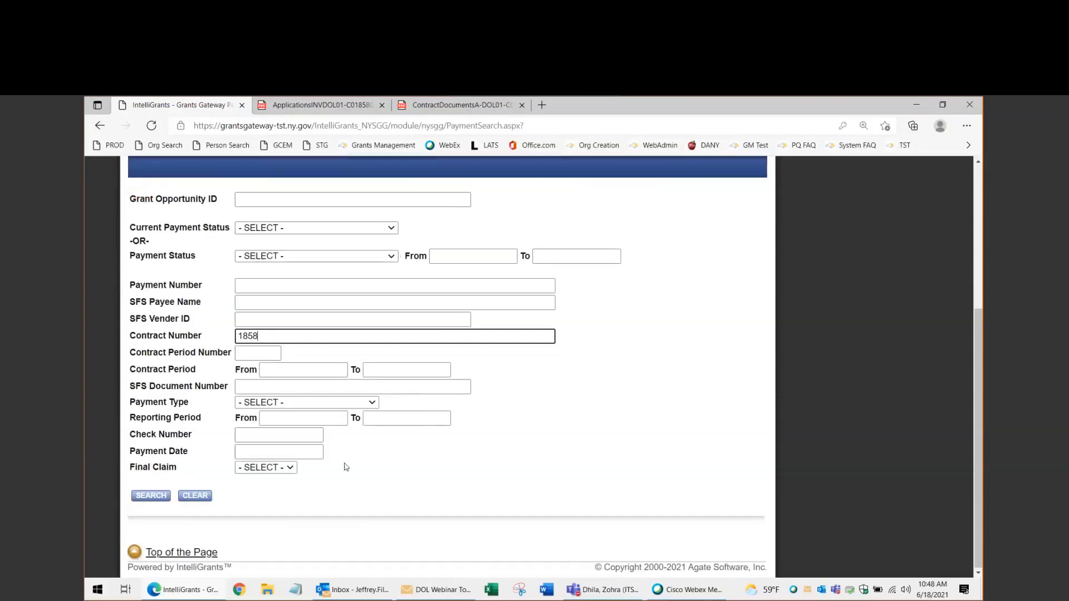
{"action": "left_click", "coordinate": [149, 496]}
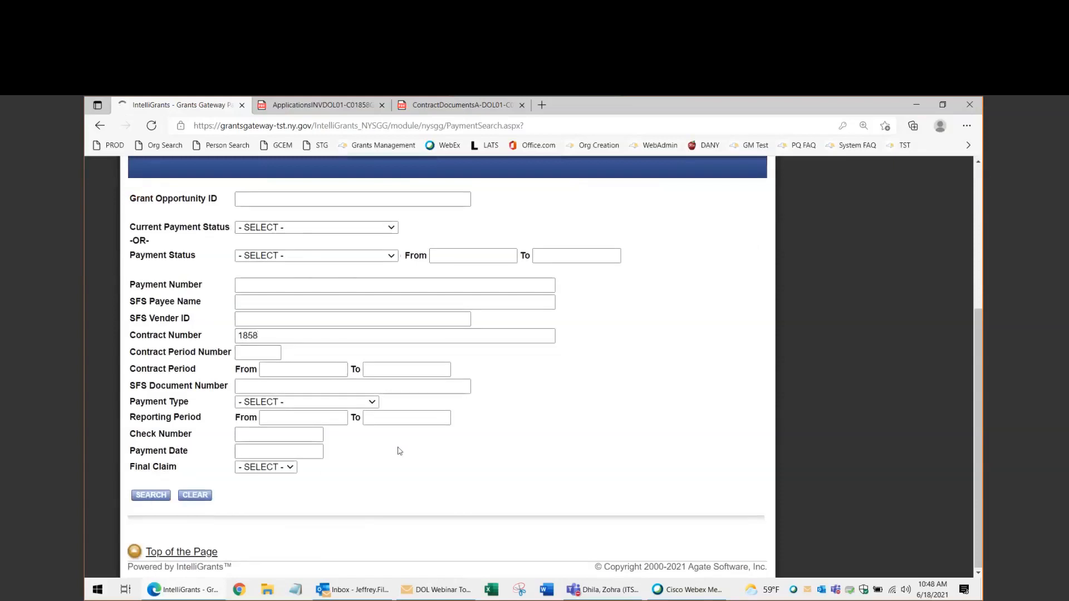
{"action": "scroll", "coordinate": [401, 452], "scroll_direction": "down", "scroll_amount": 6}
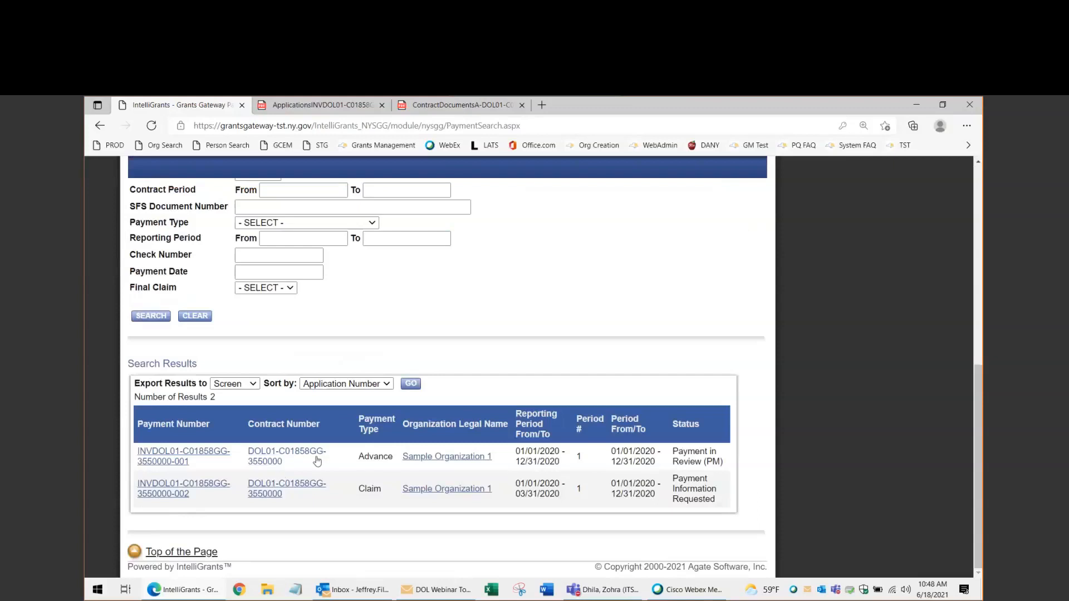
Compare the payment types in the search results and check the status of the claim payment
{"action": "left_click_drag", "start_coordinate": [383, 489], "coordinate": [357, 489]}
{"action": "left_click_drag", "start_coordinate": [394, 457], "coordinate": [356, 459]}
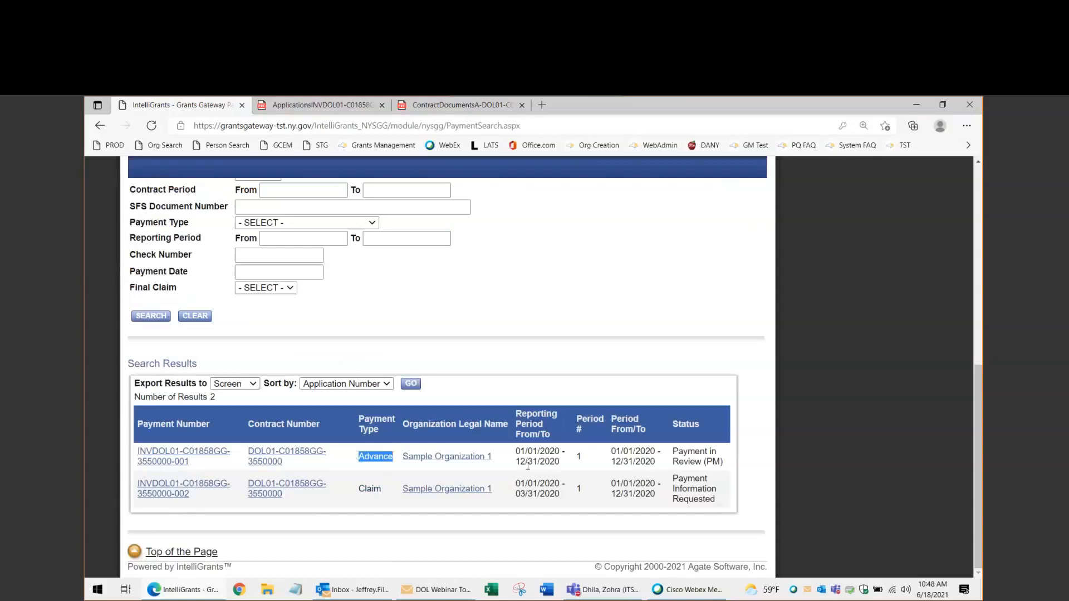
{"action": "left_click", "coordinate": [546, 465]}
{"action": "left_click_drag", "start_coordinate": [720, 503], "coordinate": [674, 479]}
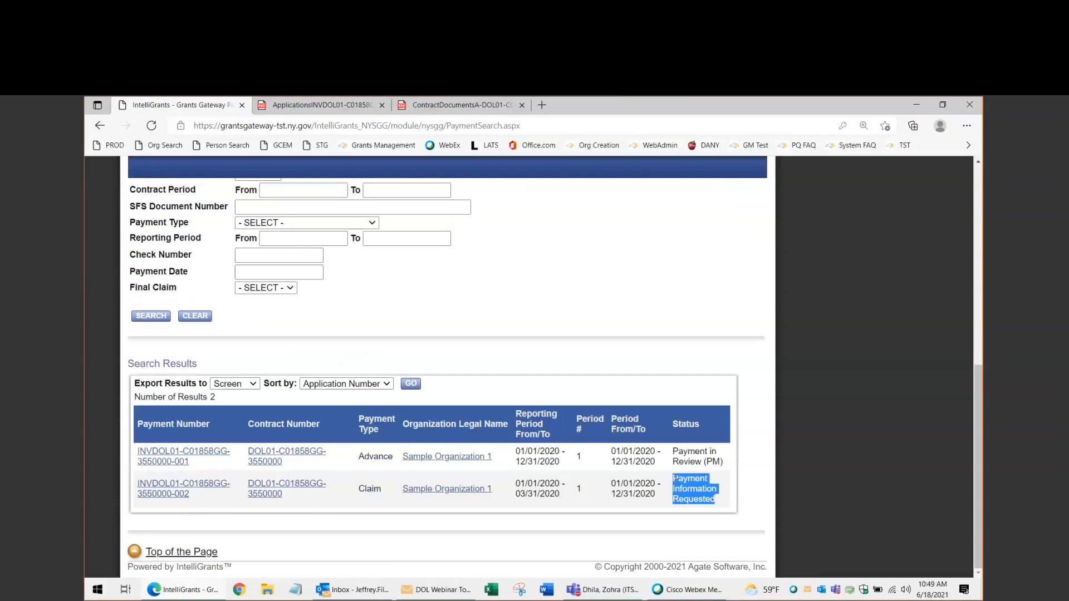
{"action": "left_click", "coordinate": [703, 510]}
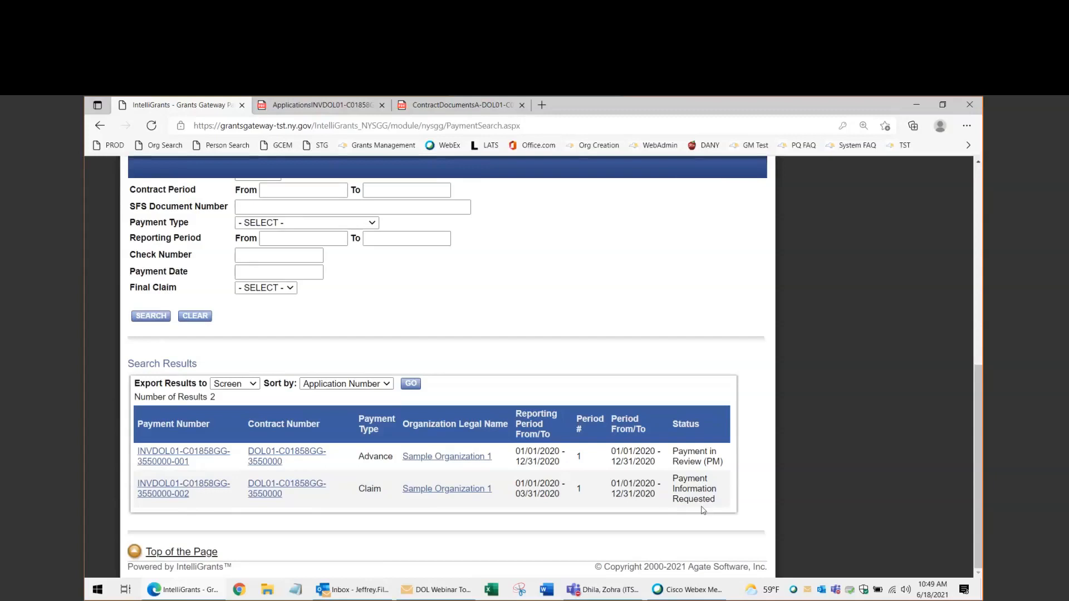
{"action": "left_click", "coordinate": [196, 488]}
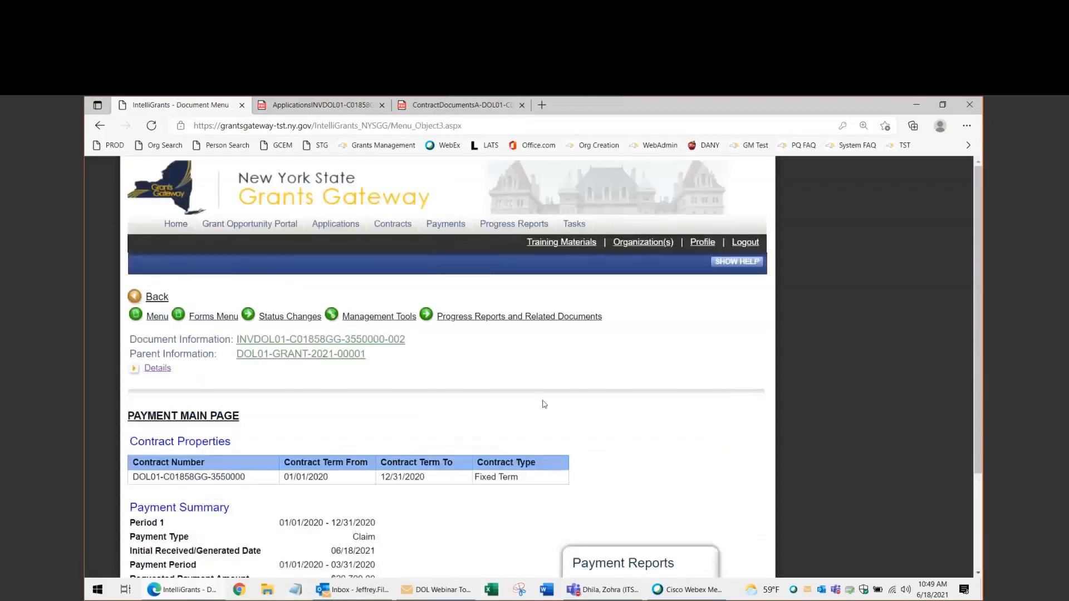
{"action": "scroll", "coordinate": [545, 404], "scroll_direction": "down", "scroll_amount": 3}
{"action": "scroll", "coordinate": [544, 390], "scroll_direction": "up", "scroll_amount": 2}
{"action": "left_click", "coordinate": [200, 251]}
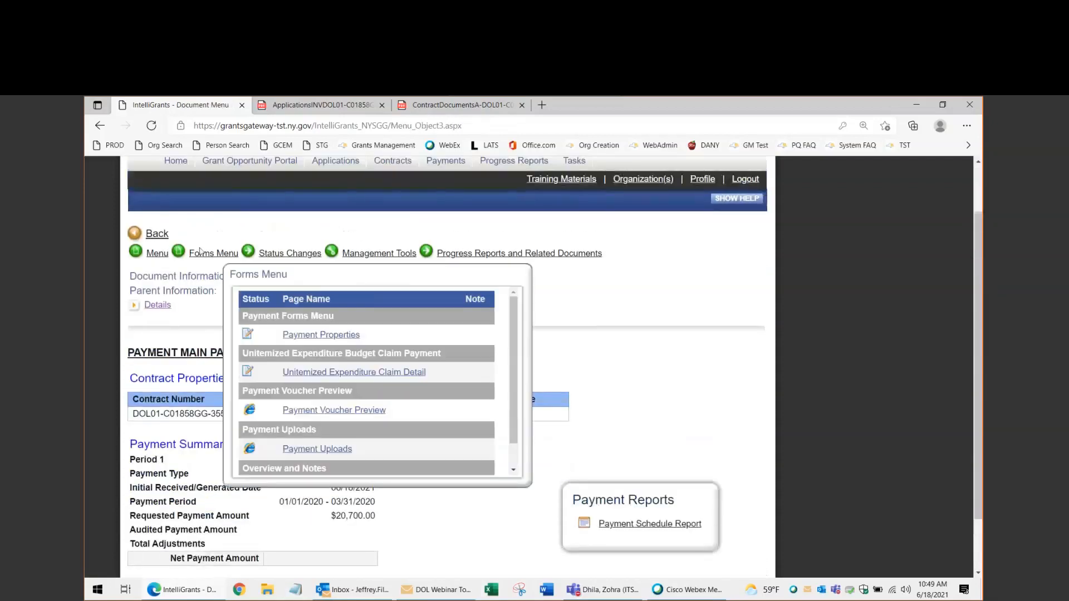
{"action": "left_click", "coordinate": [202, 256]}
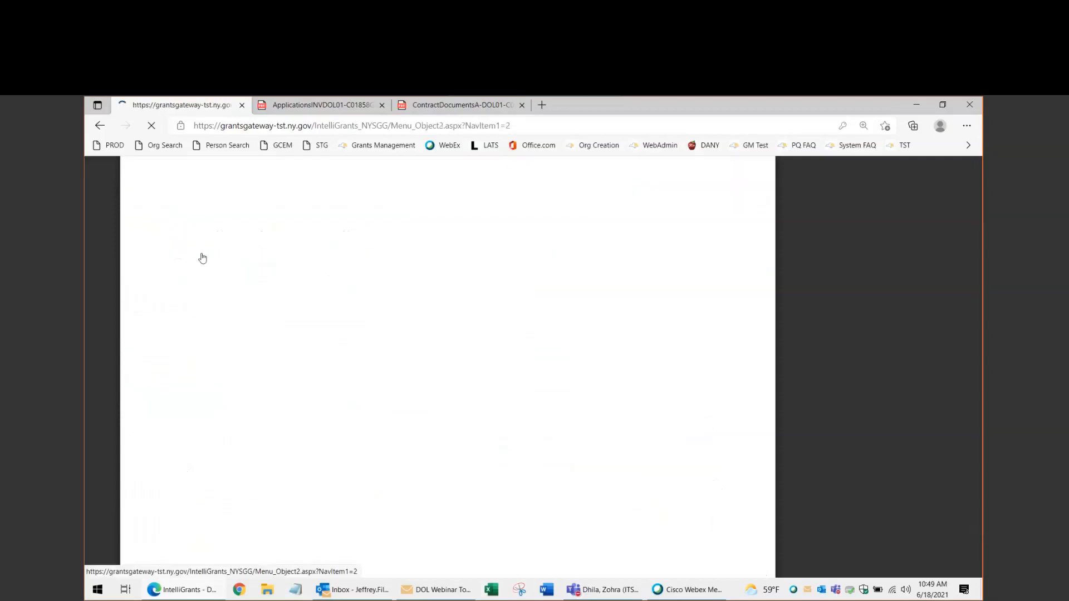
{"action": "scroll", "coordinate": [294, 381], "scroll_direction": "down", "scroll_amount": 3}
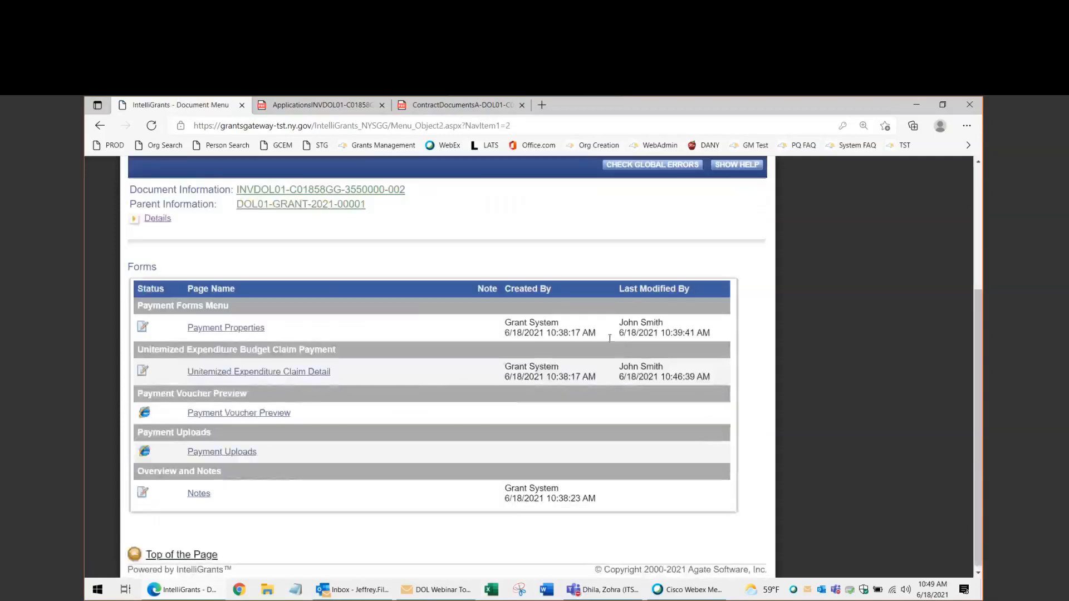
{"action": "left_click", "coordinate": [296, 372]}
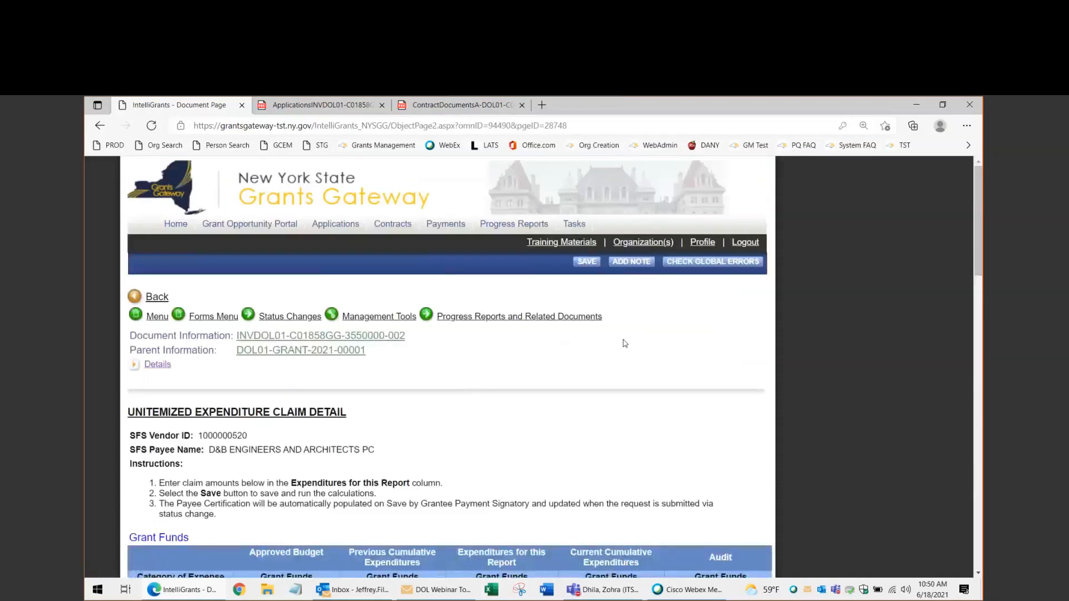
Examine the expenditures for this report and the Payee Certification section of the claim detail form
{"action": "scroll", "coordinate": [625, 344], "scroll_direction": "down", "scroll_amount": 5}
{"action": "left_click", "coordinate": [494, 332]}
{"action": "left_click", "coordinate": [616, 401]}
{"action": "left_click", "coordinate": [503, 335]}
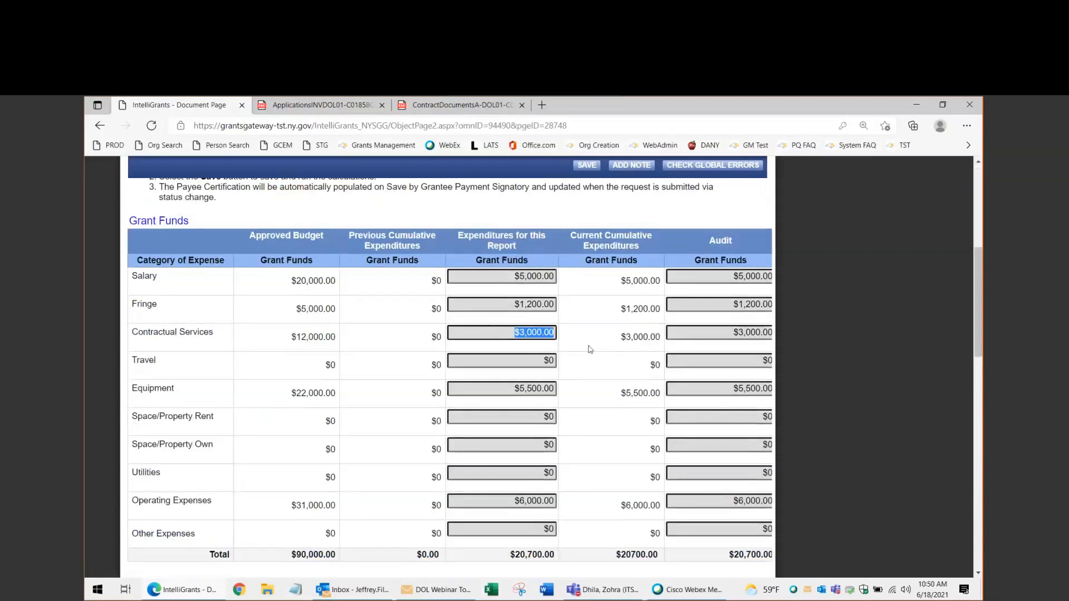
{"action": "scroll", "coordinate": [590, 349], "scroll_direction": "down", "scroll_amount": 5}
{"action": "scroll", "coordinate": [329, 406], "scroll_direction": "down", "scroll_amount": 10}
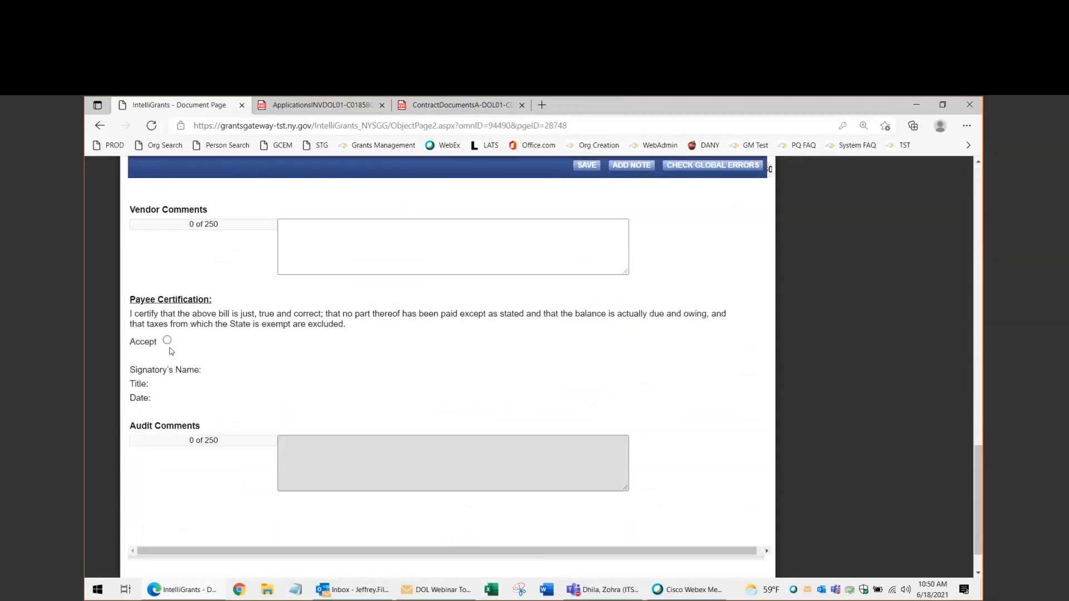
{"action": "scroll", "coordinate": [390, 394], "scroll_direction": "up", "scroll_amount": 1}
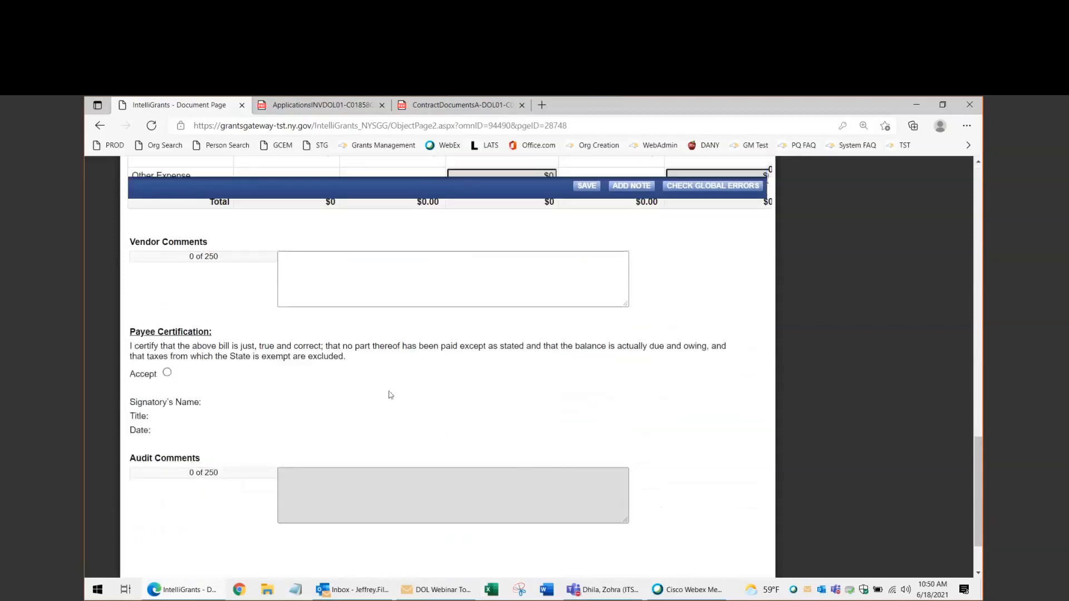
{"action": "scroll", "coordinate": [401, 396], "scroll_direction": "up", "scroll_amount": 10}
{"action": "scroll", "coordinate": [413, 396], "scroll_direction": "up", "scroll_amount": 5}
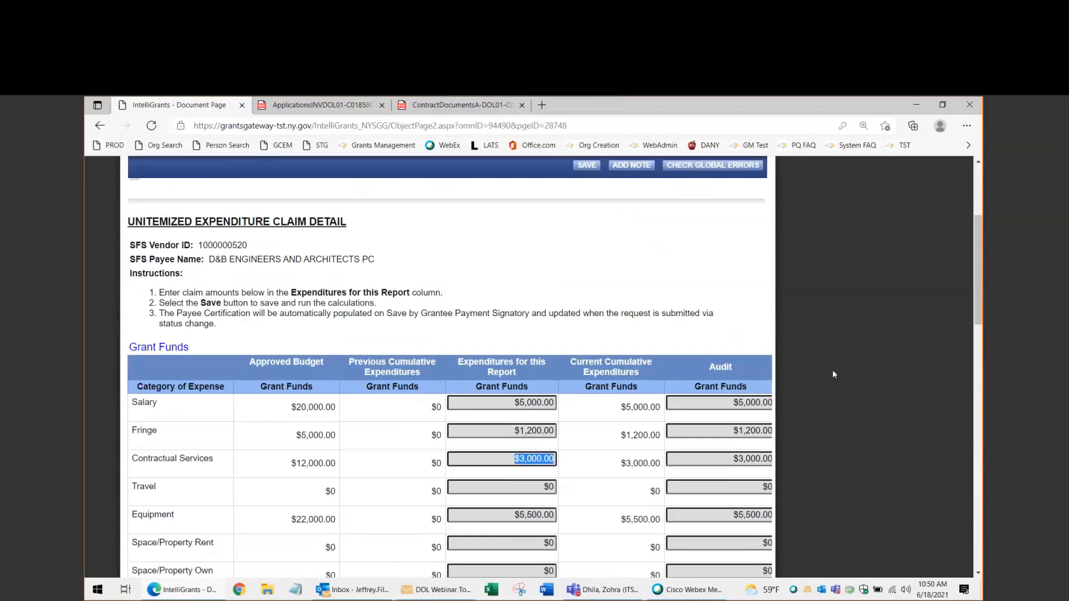
Review the total of the Grant Funds expenditures for this report and the salary amount in the Audit column
{"action": "scroll", "coordinate": [834, 374], "scroll_direction": "down", "scroll_amount": 3}
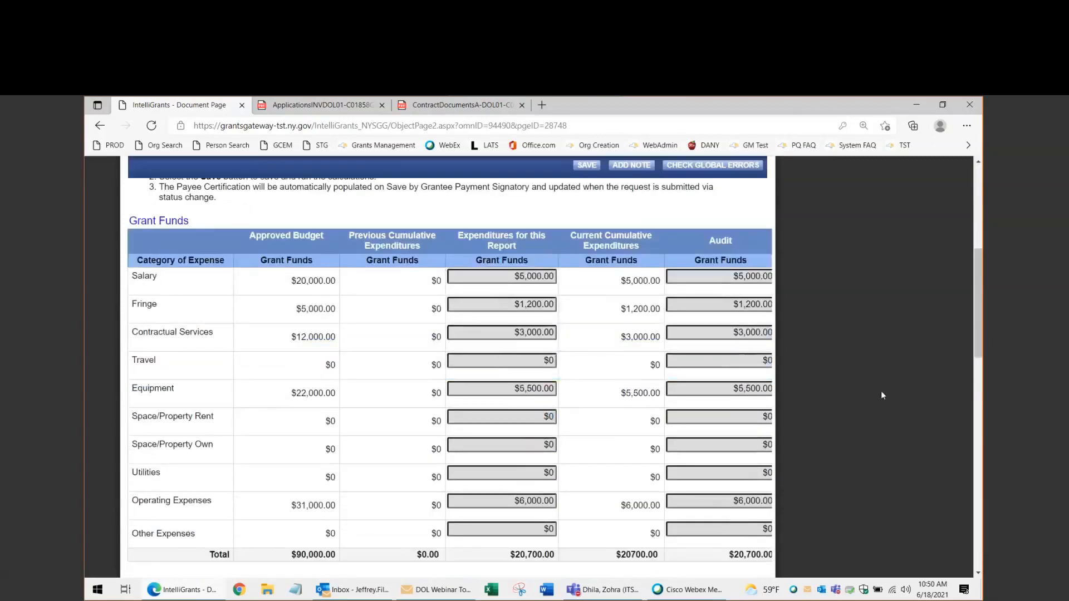
{"action": "scroll", "coordinate": [861, 395], "scroll_direction": "down", "scroll_amount": 5}
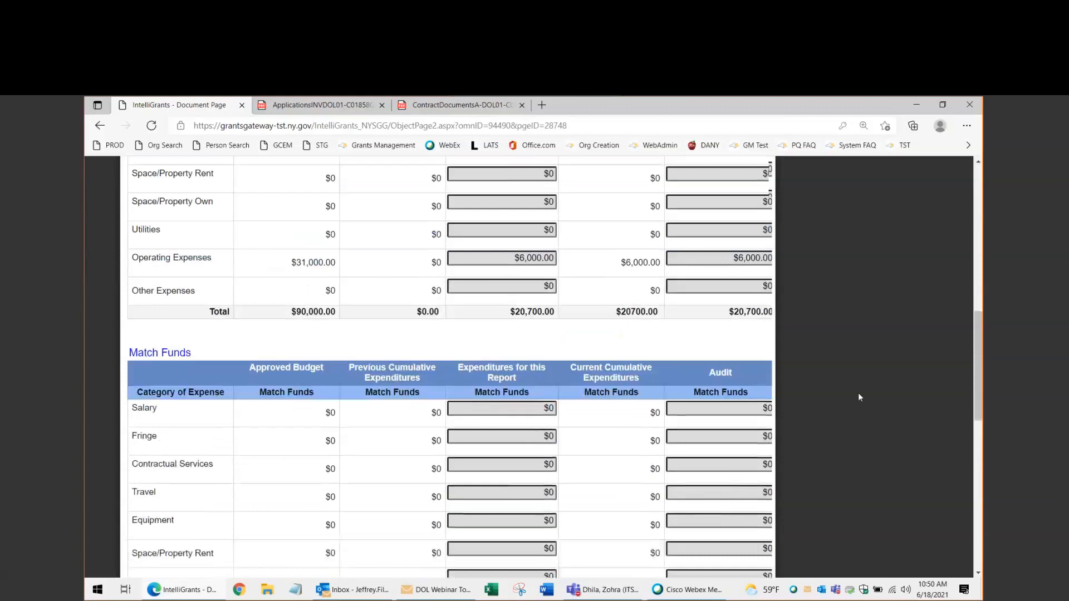
{"action": "left_click_drag", "start_coordinate": [497, 306], "coordinate": [556, 302]}
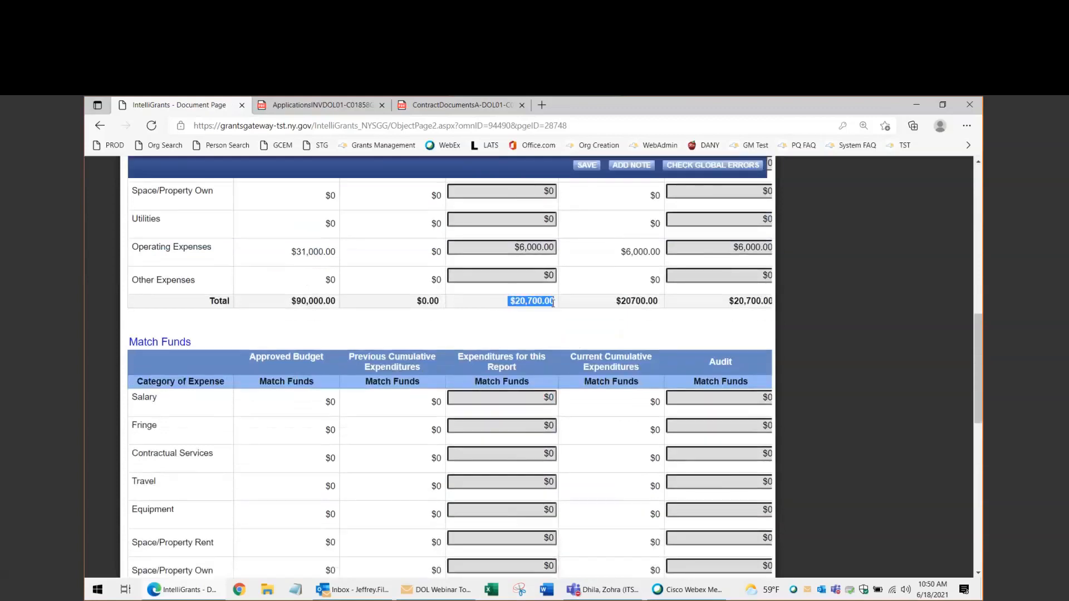
{"action": "left_click", "coordinate": [818, 373]}
{"action": "scroll", "coordinate": [820, 370], "scroll_direction": "up", "scroll_amount": 5}
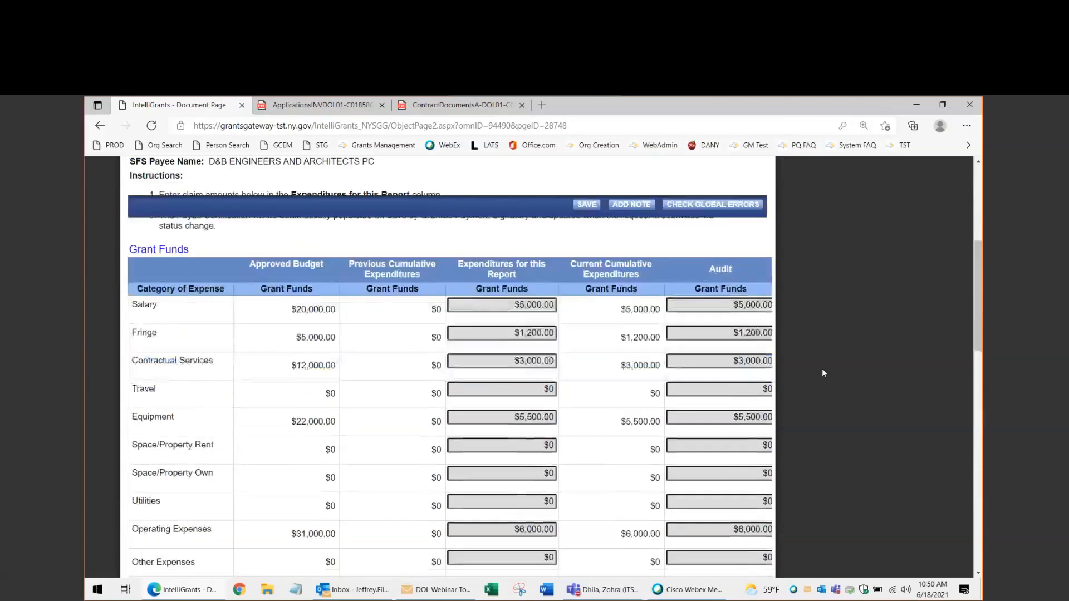
{"action": "scroll", "coordinate": [822, 369], "scroll_direction": "down", "scroll_amount": 1}
{"action": "left_click_drag", "start_coordinate": [731, 274], "coordinate": [756, 276]}
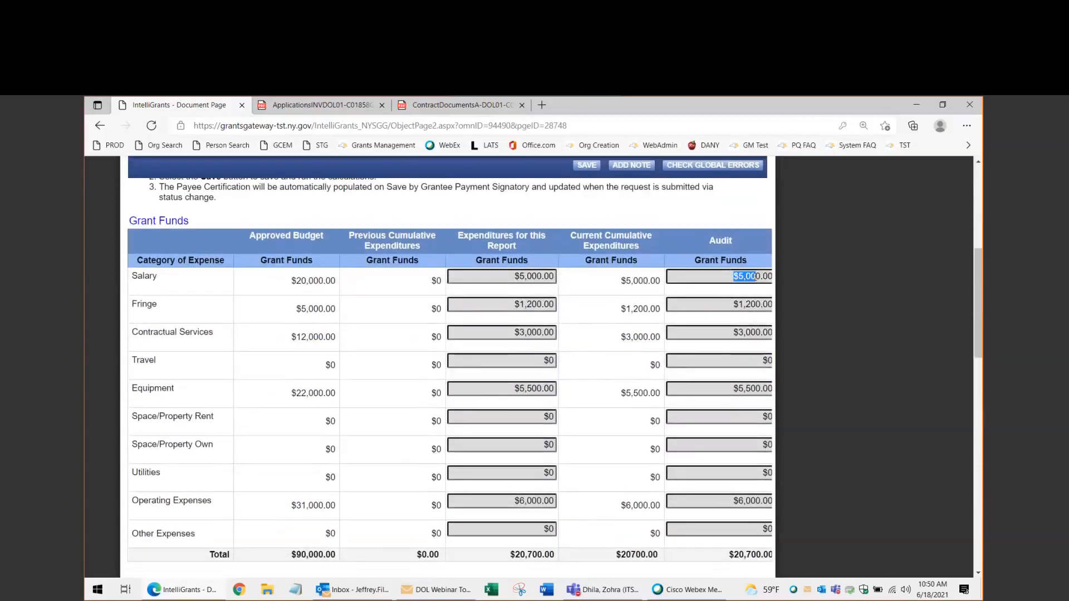
{"action": "left_click", "coordinate": [731, 277]}
{"action": "left_click_drag", "start_coordinate": [731, 277], "coordinate": [780, 275]}
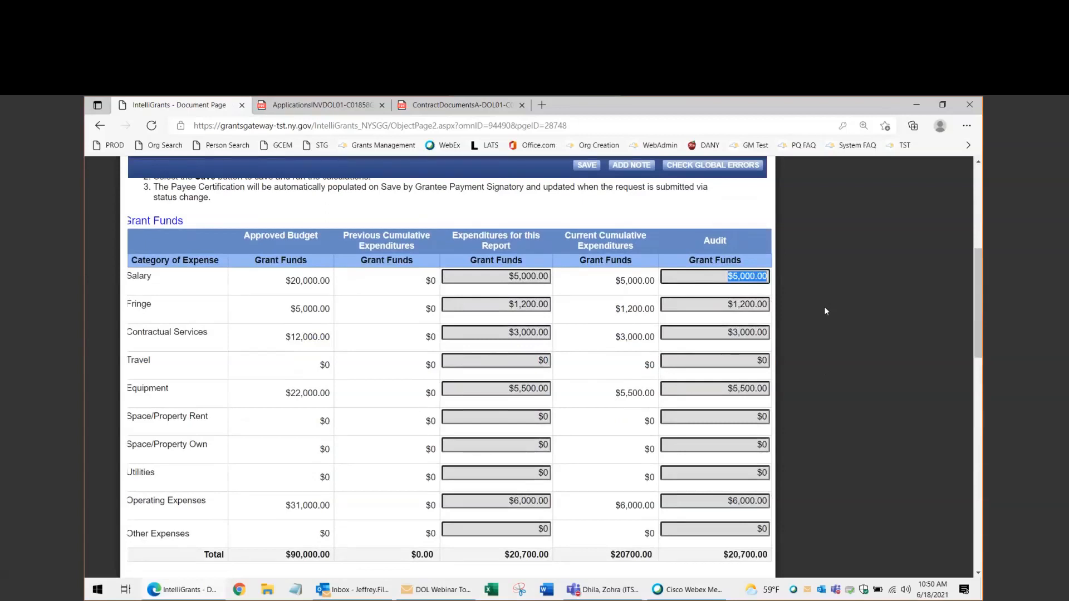
{"action": "left_click", "coordinate": [867, 307]}
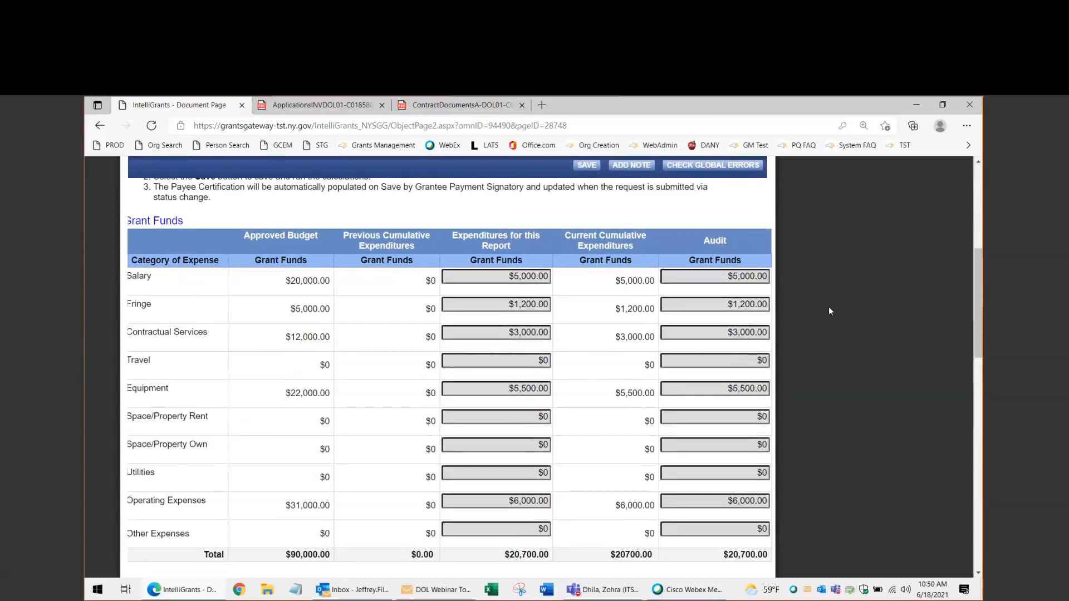
{"action": "scroll", "coordinate": [604, 430], "scroll_direction": "up", "scroll_amount": 5}
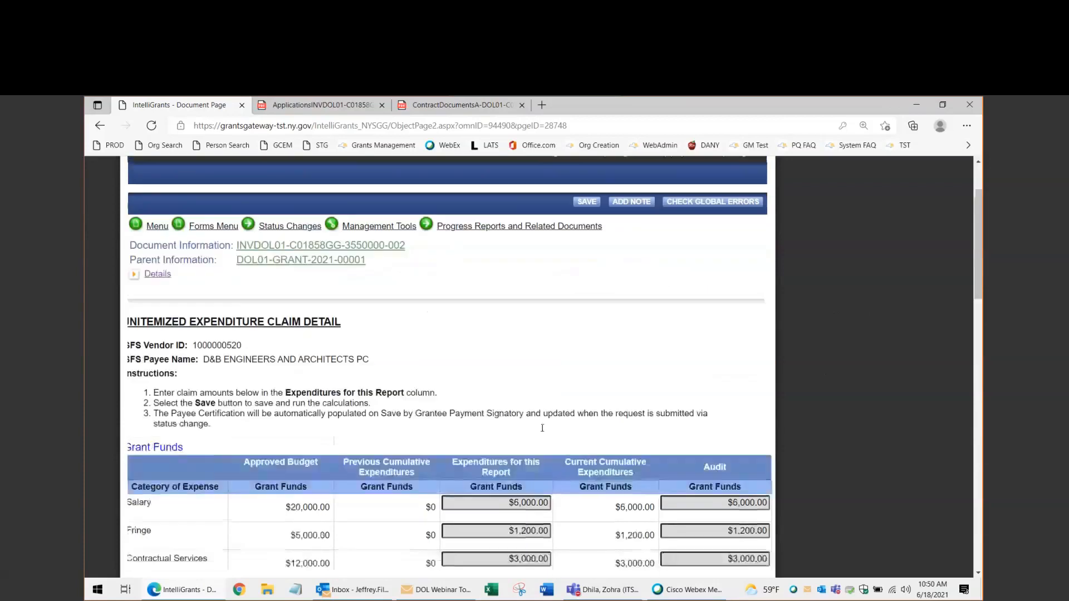
Open the Payment Uploads page of the claim payment and go to the grid of supporting documents
{"action": "left_click", "coordinate": [214, 253]}
{"action": "left_click", "coordinate": [334, 317]}
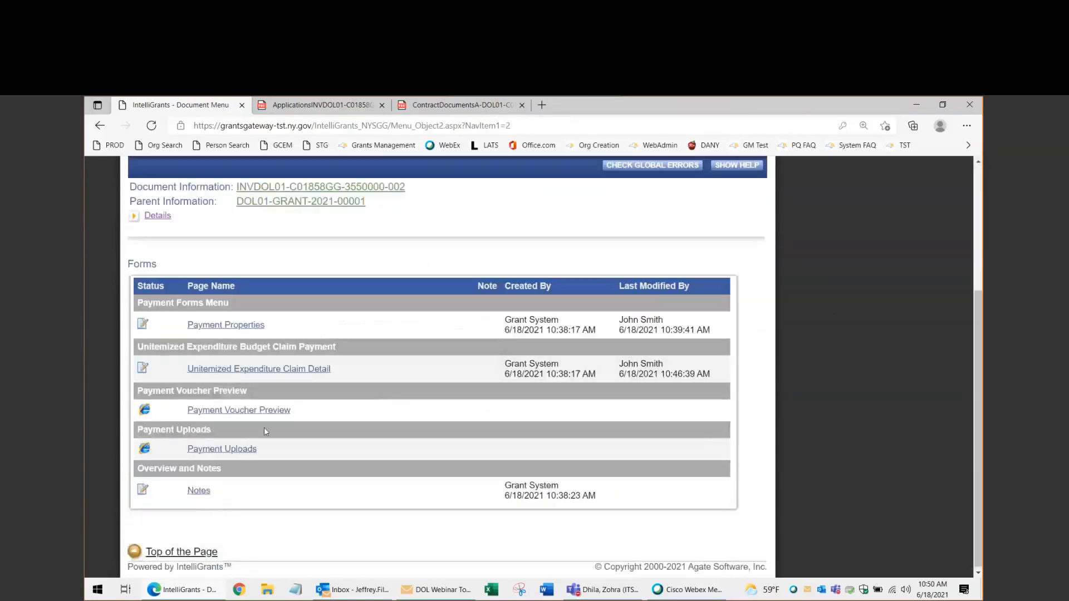
{"action": "left_click", "coordinate": [231, 451]}
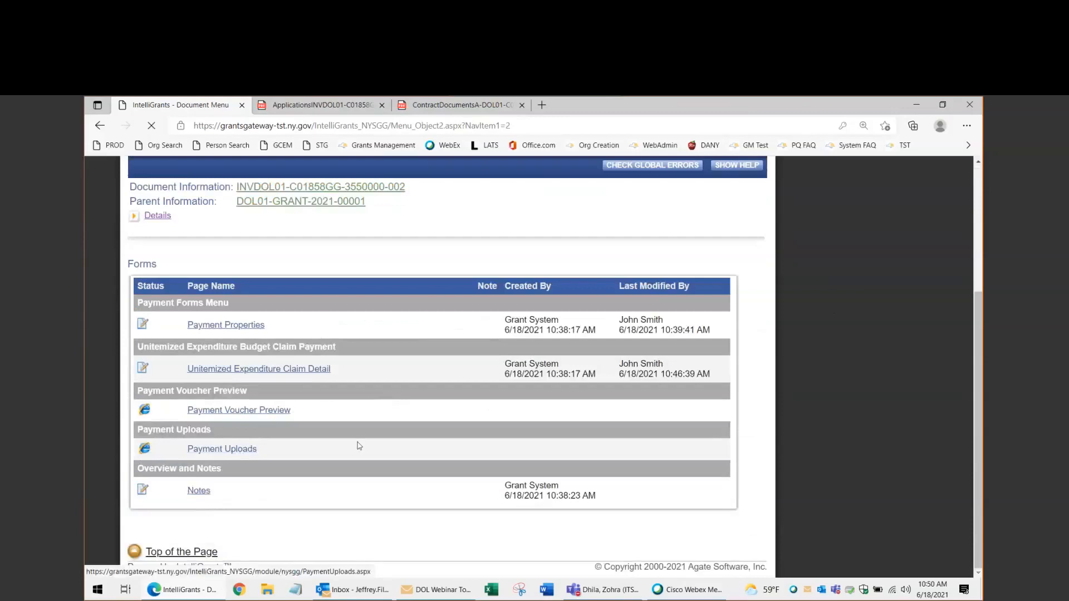
{"action": "scroll", "coordinate": [348, 457], "scroll_direction": "down", "scroll_amount": 3}
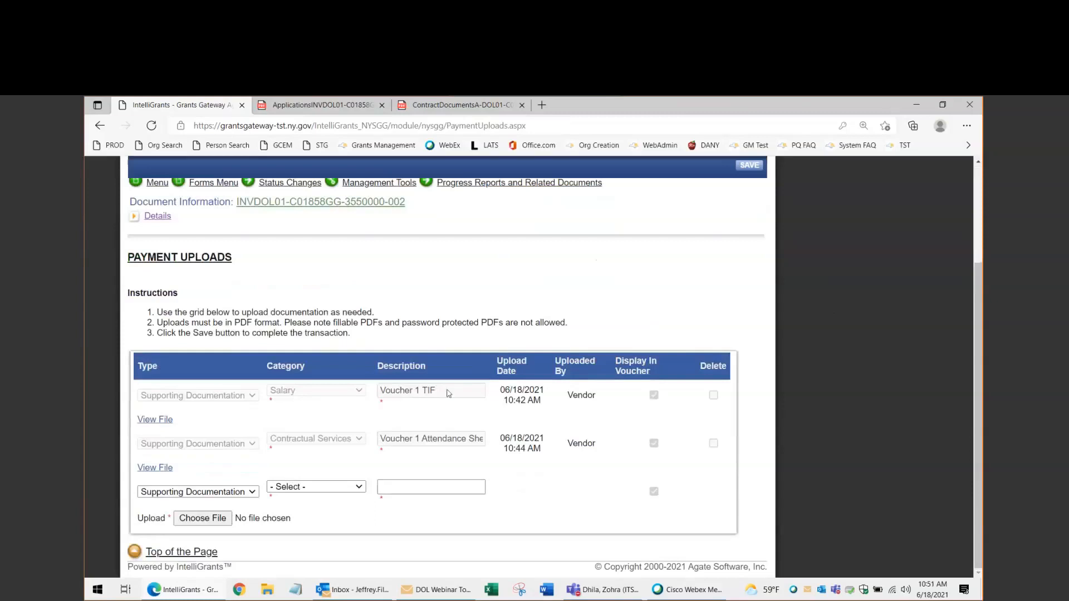
Fill in the new supporting documentation row with the category Salary and the description "Voucher 1 TIF new"
{"action": "left_click", "coordinate": [311, 488]}
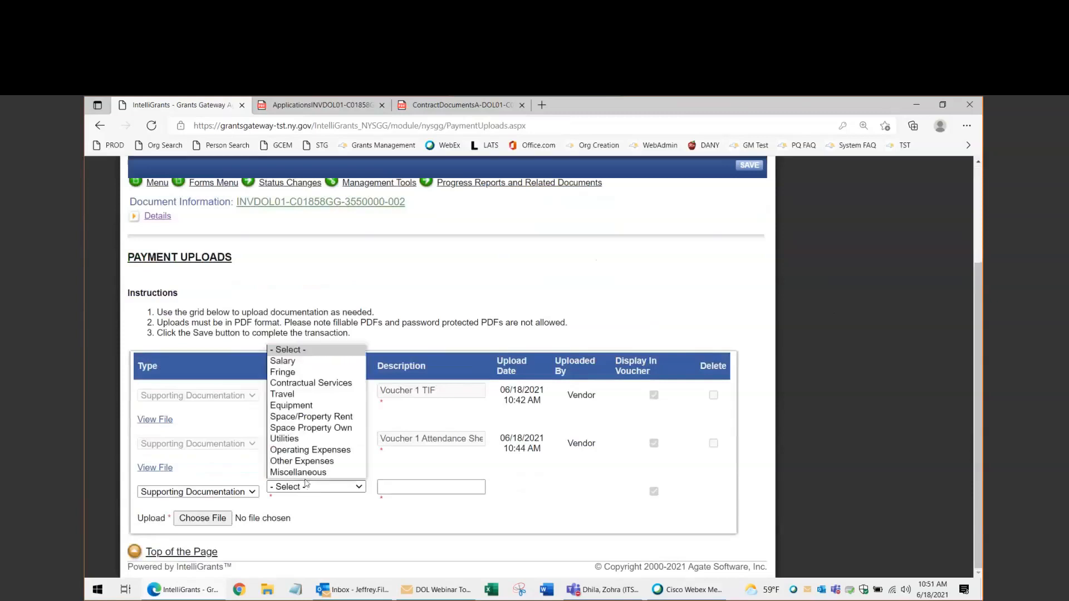
{"action": "left_click", "coordinate": [287, 361]}
{"action": "left_click", "coordinate": [430, 487]}
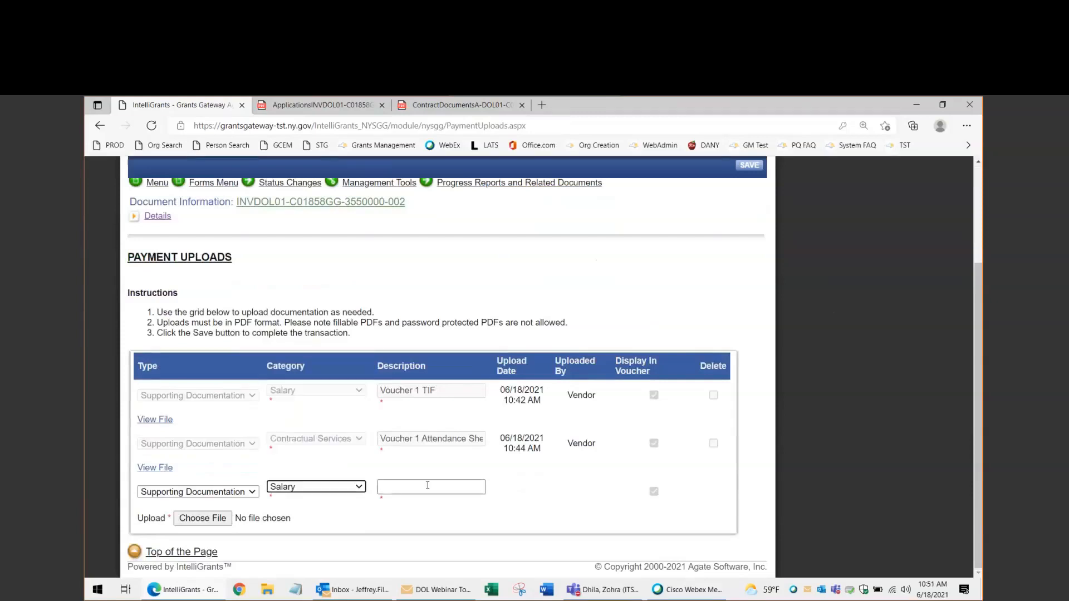
{"action": "type", "text": "Vouch"}
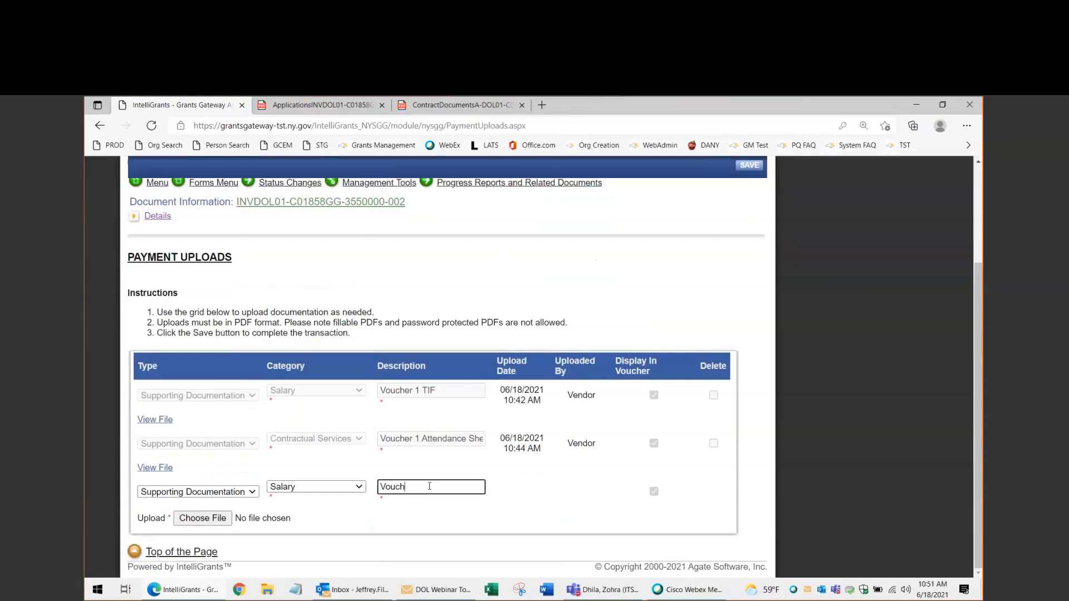
{"action": "type", "text": "er 1 TIF new"}
Attach Sample_documentation.pdf from the Desktop to the new upload row and save the Payment Uploads page
{"action": "left_click", "coordinate": [197, 518]}
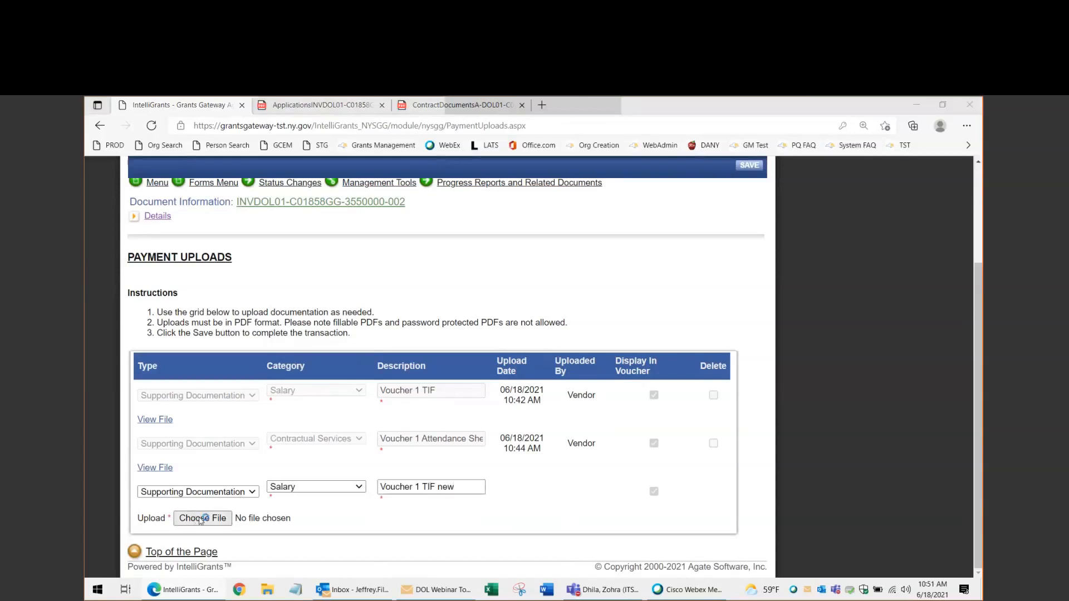
{"action": "double_click", "coordinate": [253, 232]}
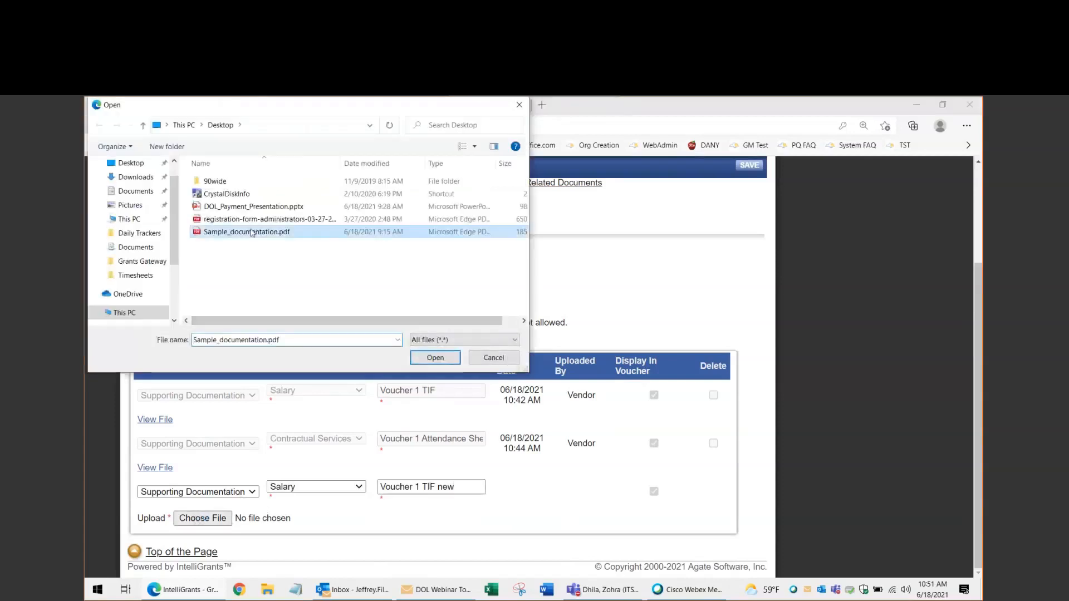
{"action": "left_click", "coordinate": [752, 167]}
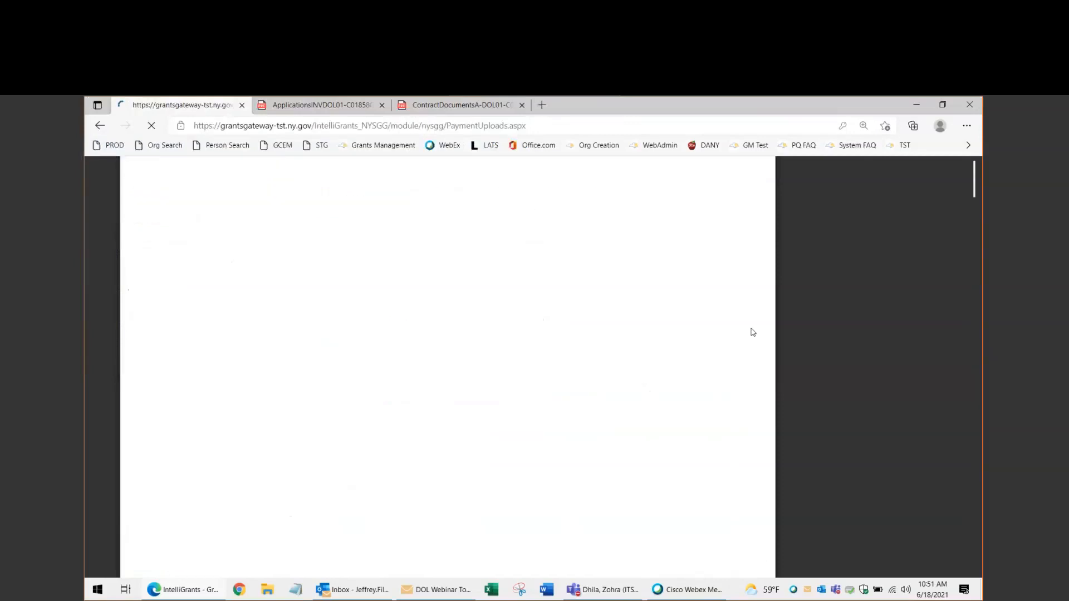
{"action": "scroll", "coordinate": [657, 352], "scroll_direction": "down", "scroll_amount": 5}
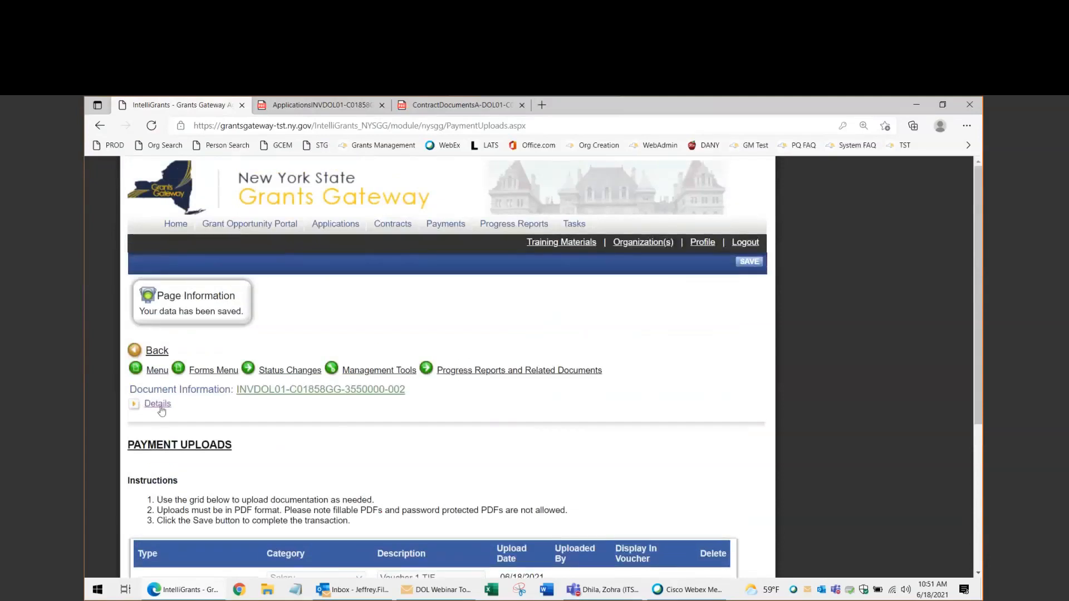
Expand the payment document's details and check its current status
{"action": "left_click", "coordinate": [161, 409]}
{"action": "left_click_drag", "start_coordinate": [464, 461], "coordinate": [592, 462]}
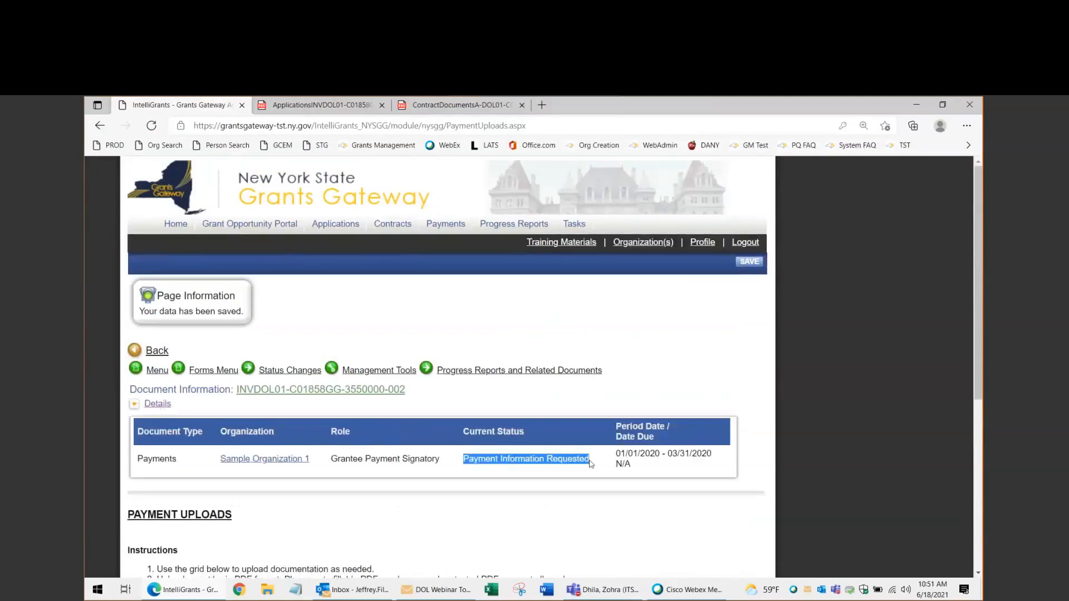
{"action": "left_click", "coordinate": [783, 393]}
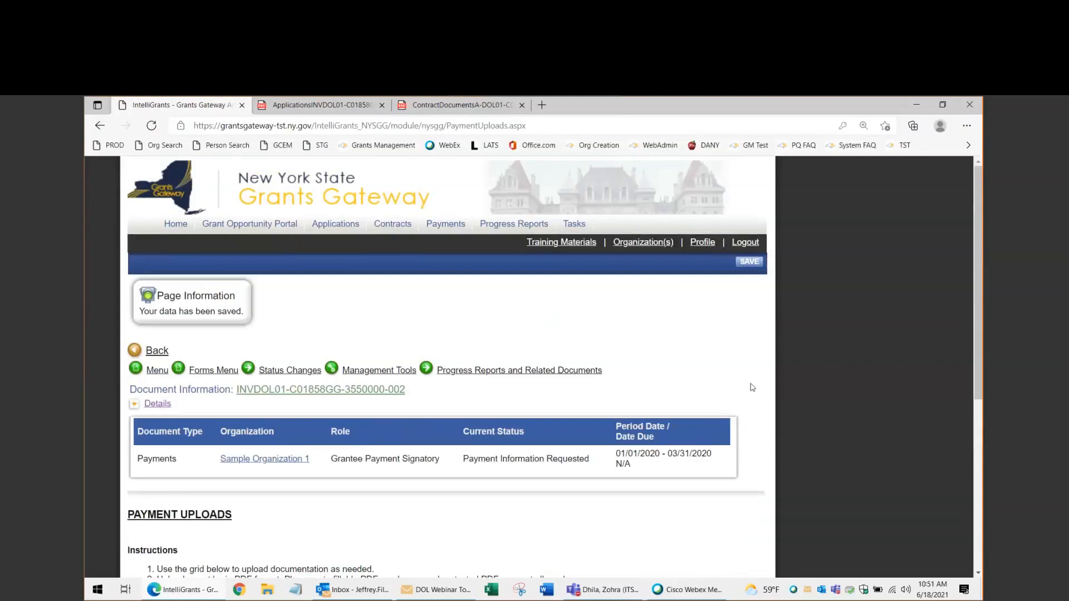
{"action": "scroll", "coordinate": [767, 390], "scroll_direction": "down", "scroll_amount": 5}
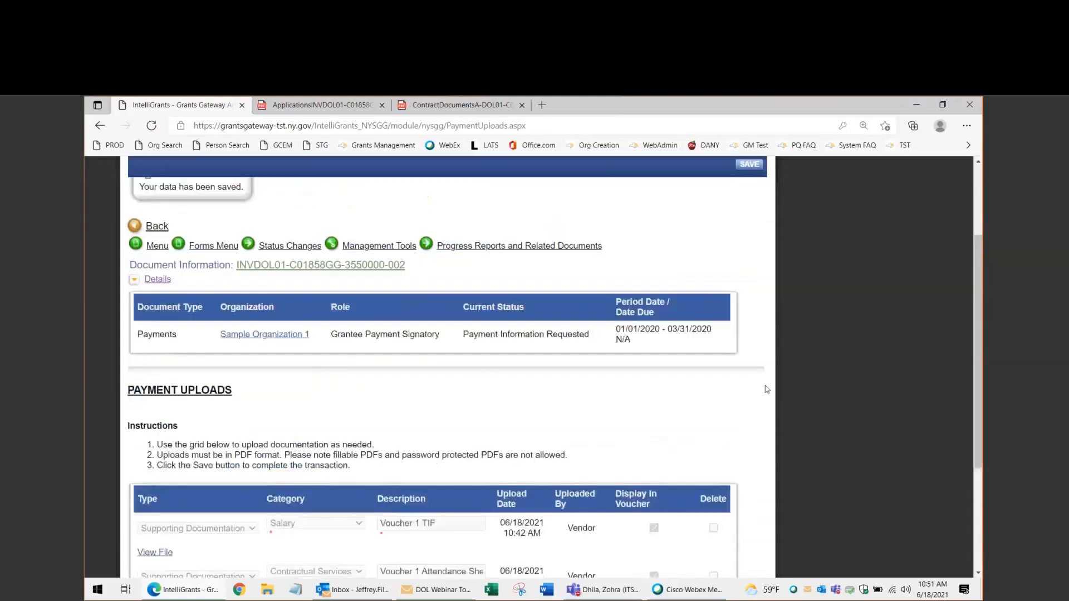
{"action": "scroll", "coordinate": [767, 389], "scroll_direction": "up", "scroll_amount": 4}
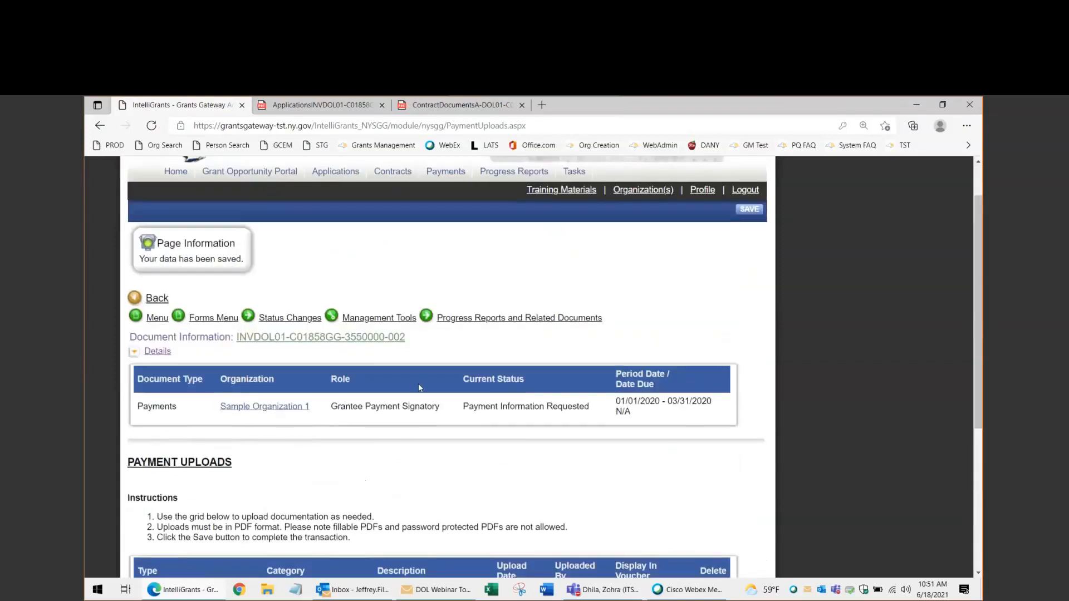
Go from the uploads page to the payment's main page with its Contract Properties and Payment Summary
{"action": "mouse_move", "coordinate": [206, 323]}
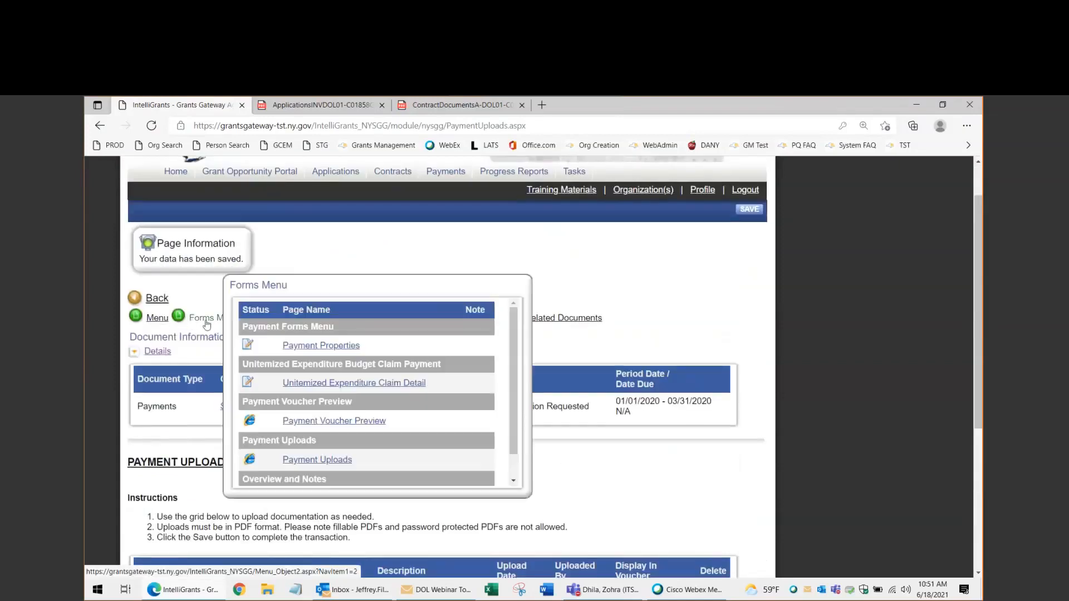
{"action": "left_click", "coordinate": [207, 323]}
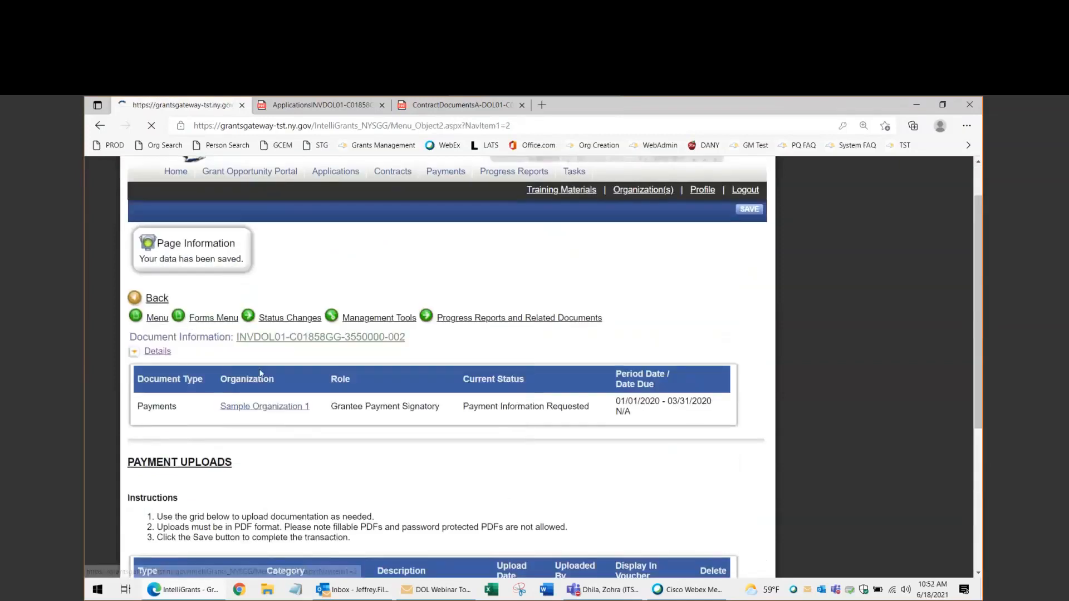
{"action": "scroll", "coordinate": [409, 409], "scroll_direction": "down", "scroll_amount": 1}
{"action": "scroll", "coordinate": [405, 412], "scroll_direction": "up", "scroll_amount": 3}
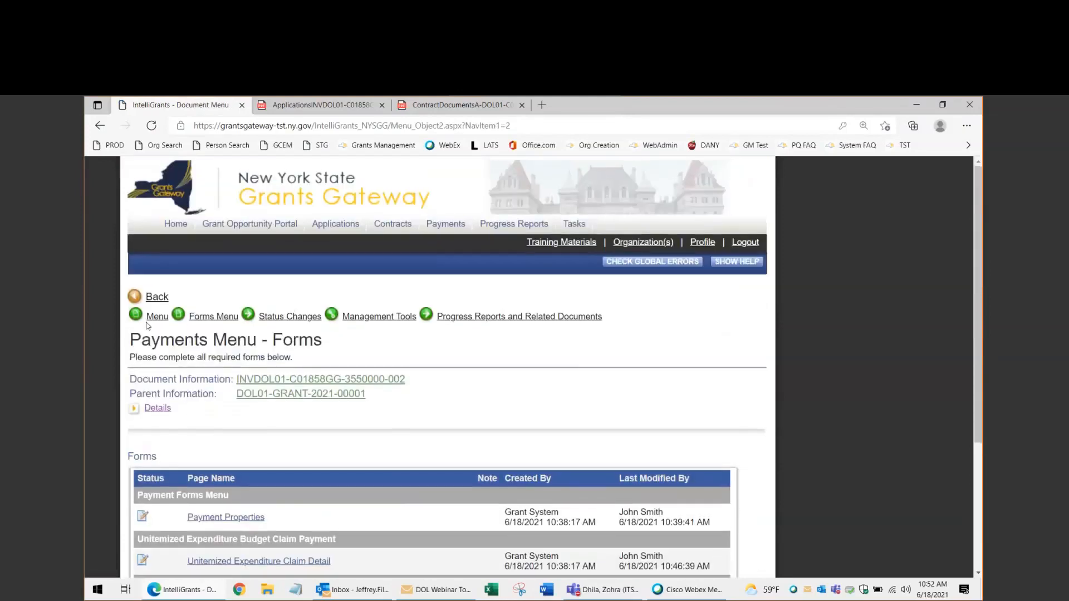
{"action": "left_click", "coordinate": [158, 318]}
{"action": "scroll", "coordinate": [458, 392], "scroll_direction": "down", "scroll_amount": 2}
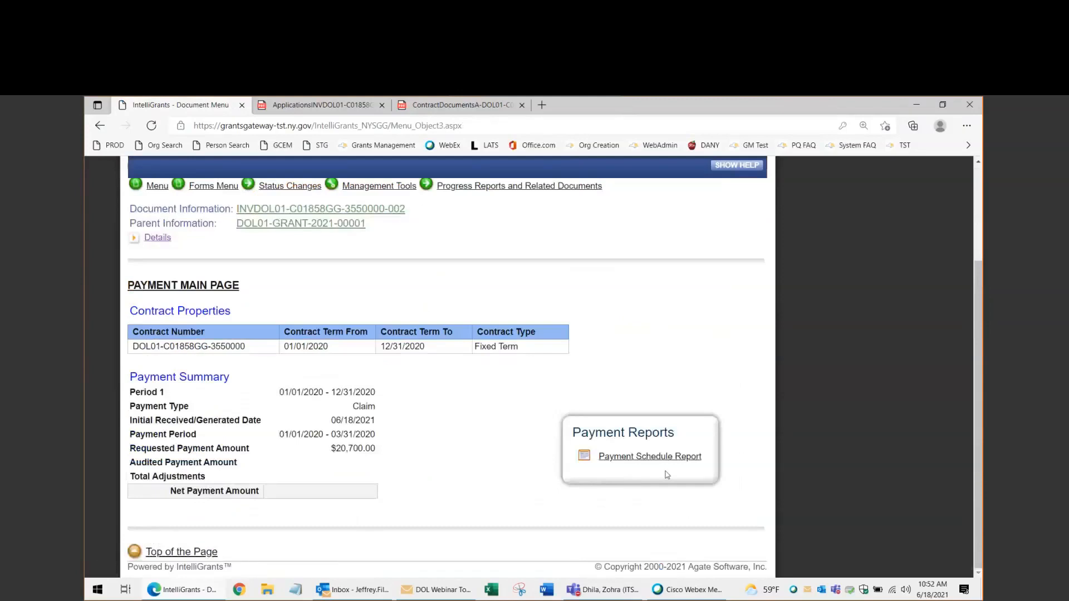
Generate the Payment Schedule Report for this payment and open the downloaded PDF, output (68).pdf, enlarged for reading
{"action": "left_click", "coordinate": [675, 456]}
{"action": "left_click", "coordinate": [653, 458]}
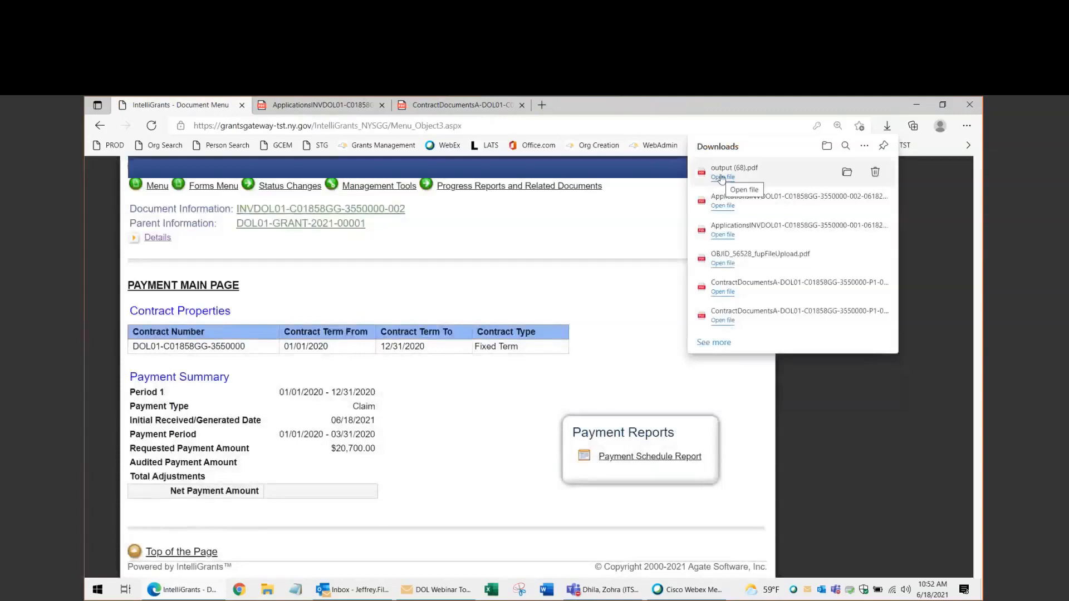
{"action": "left_click", "coordinate": [721, 178]}
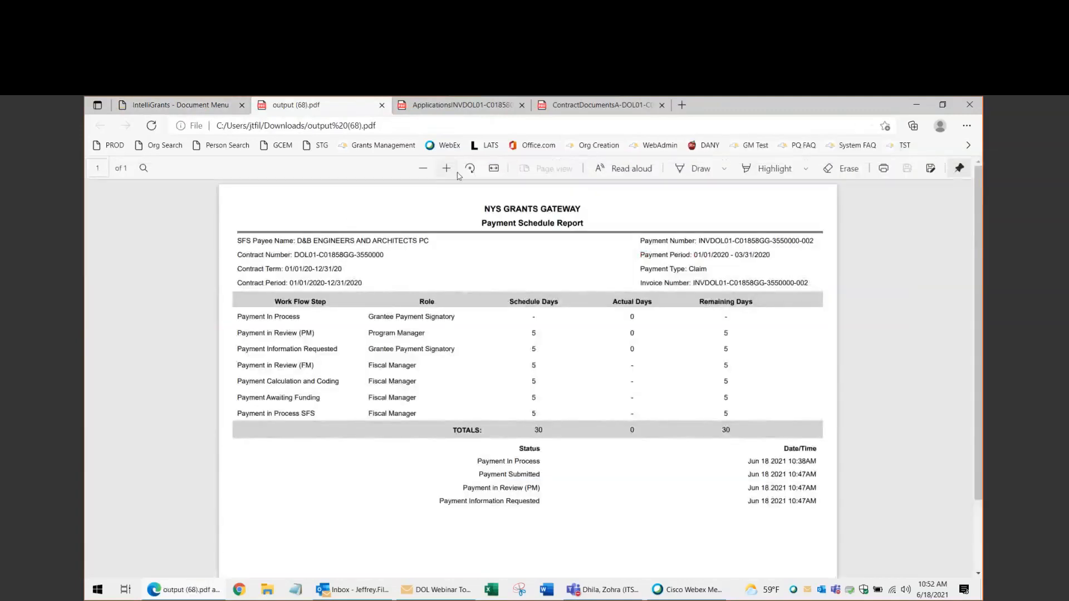
{"action": "left_click", "coordinate": [446, 169]}
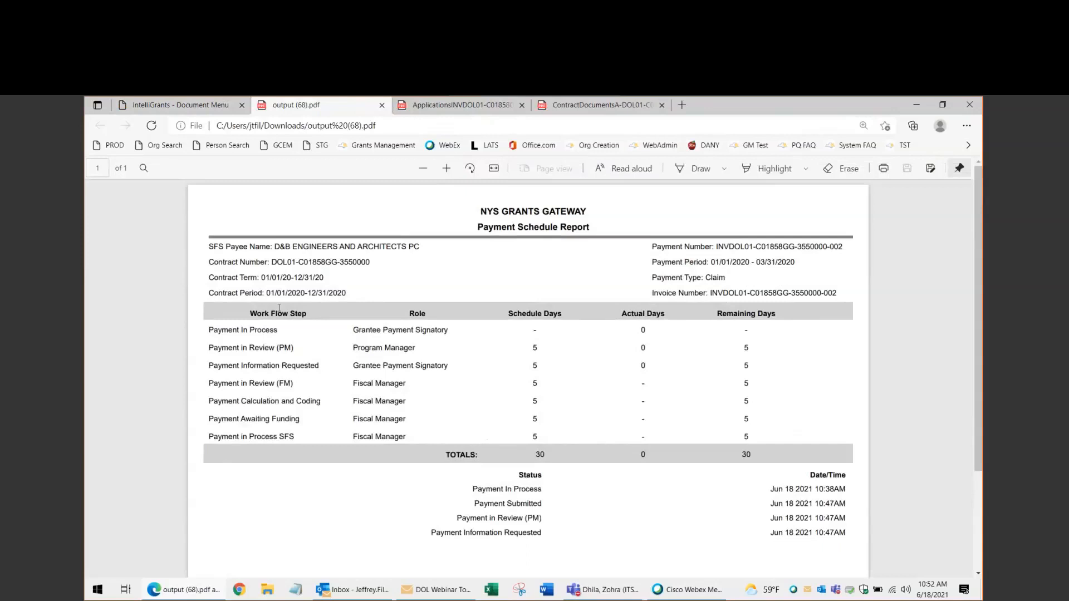
Examine the role, schedule days and actual days of the Payment In Process workflow step in the report
{"action": "left_click_drag", "start_coordinate": [280, 330], "coordinate": [207, 329]}
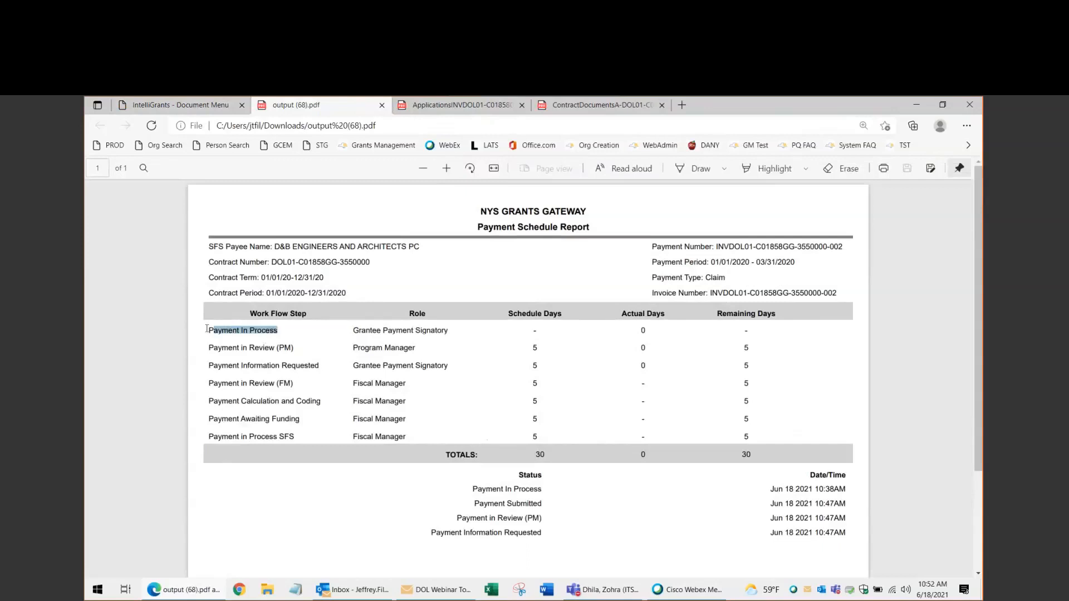
{"action": "left_click_drag", "start_coordinate": [449, 331], "coordinate": [359, 330]}
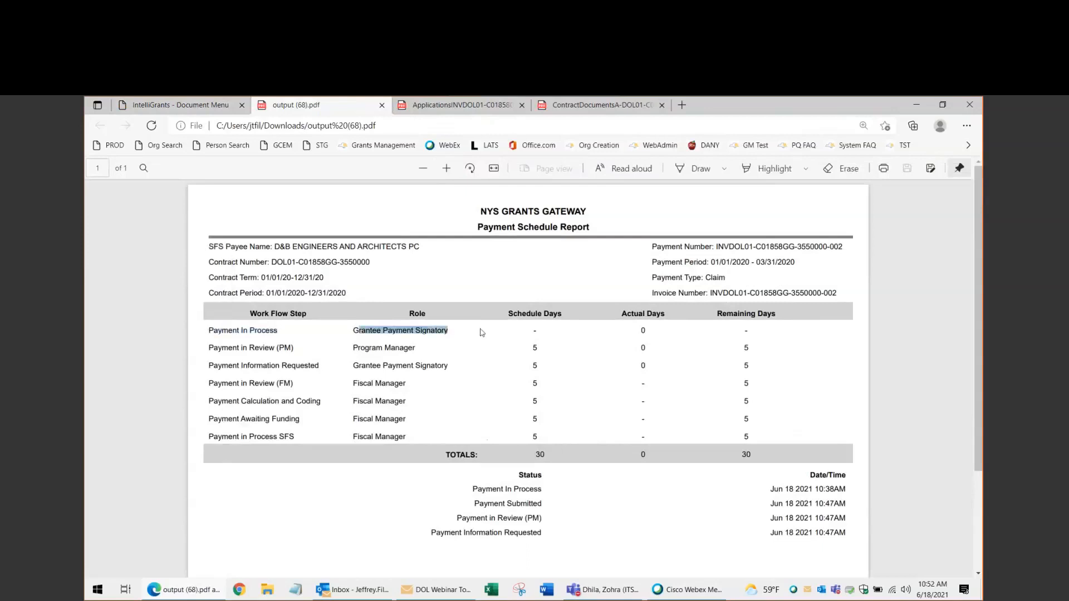
{"action": "left_click", "coordinate": [534, 332]}
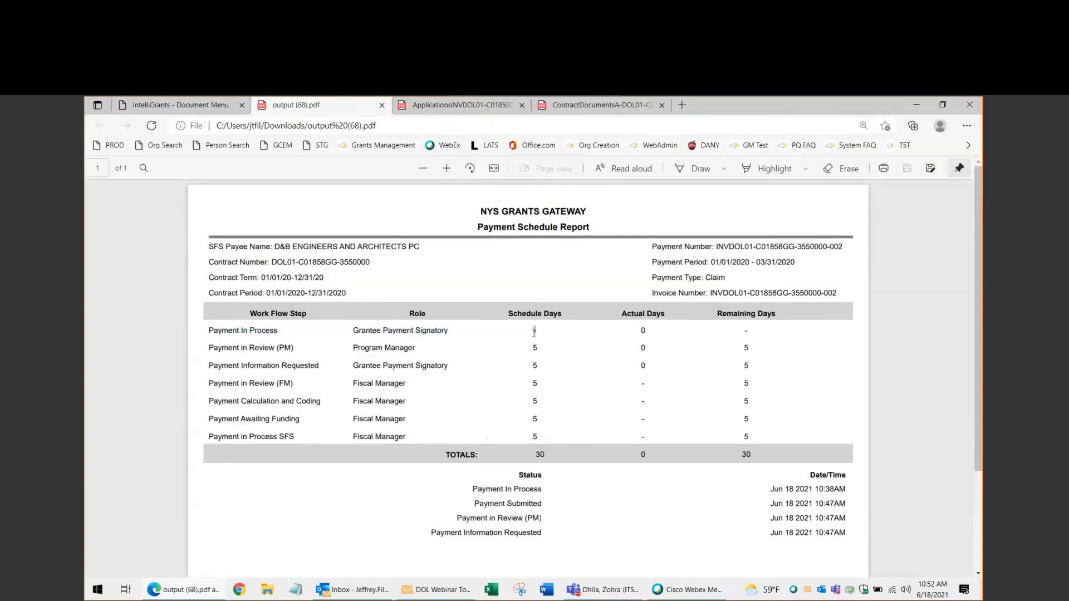
{"action": "double_click", "coordinate": [534, 332]}
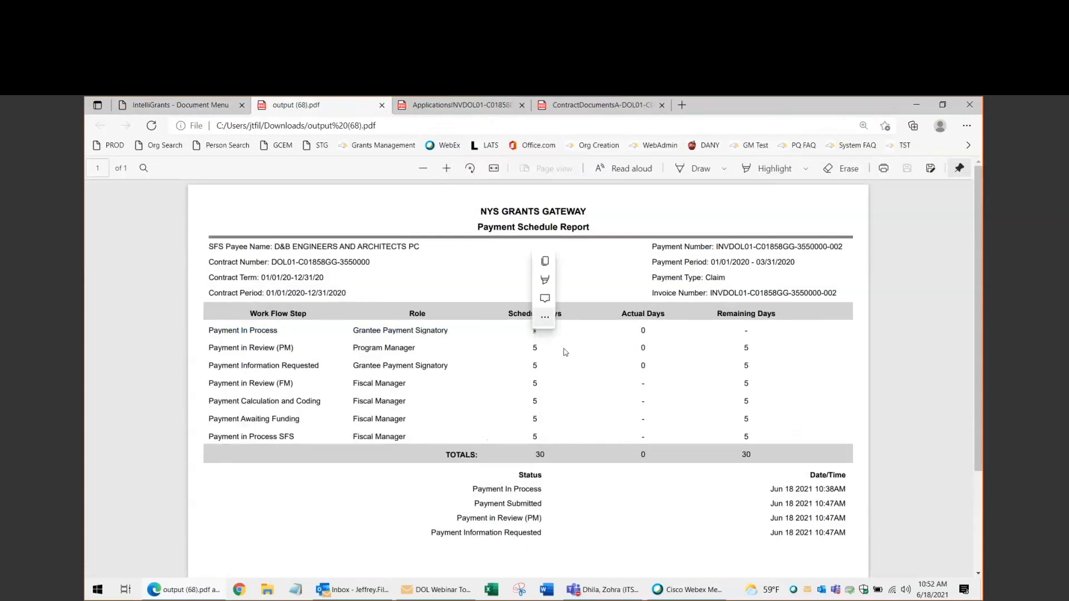
{"action": "left_click", "coordinate": [584, 374]}
{"action": "double_click", "coordinate": [644, 331]}
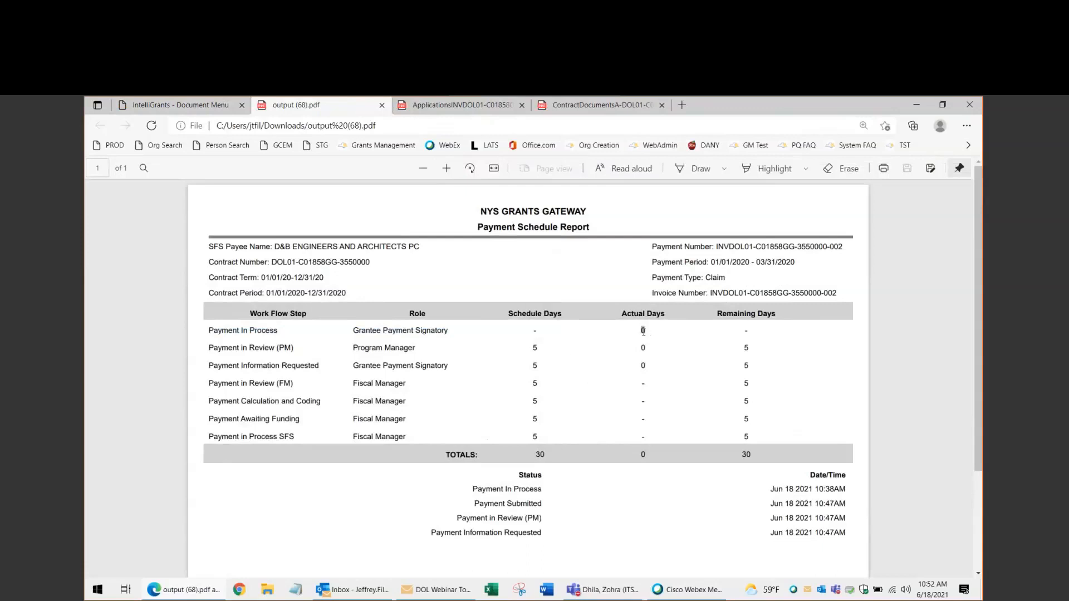
{"action": "left_click", "coordinate": [595, 373]}
Examine the Payment in Review (PM) row and the role, schedule days and remaining days of the Payment Information Requested row
{"action": "triple_click", "coordinate": [370, 347]}
{"action": "left_click", "coordinate": [298, 346]}
{"action": "left_click_drag", "start_coordinate": [207, 365], "coordinate": [449, 369]}
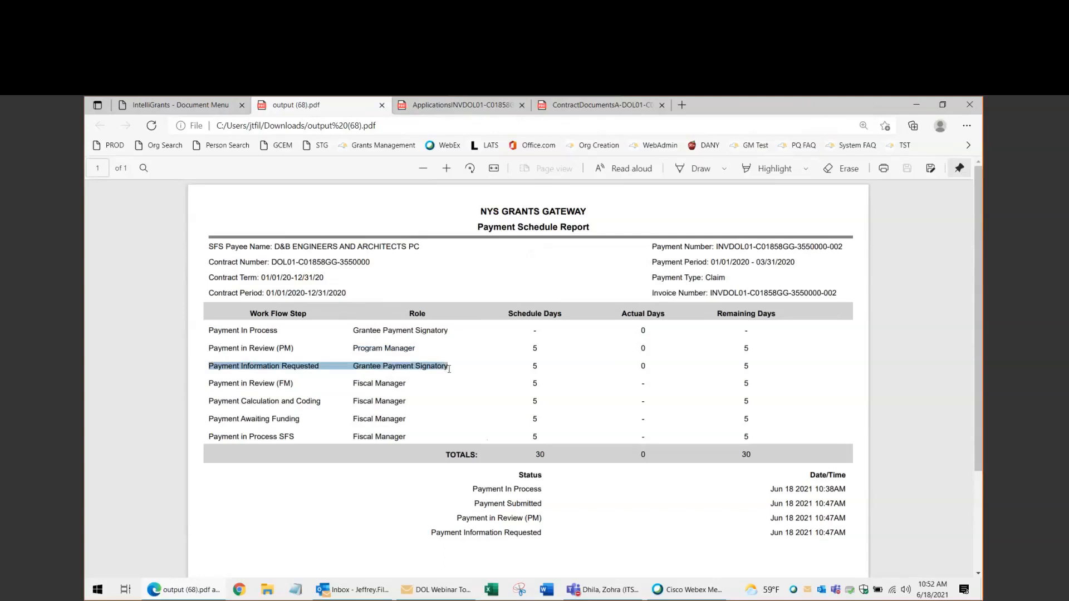
{"action": "left_click", "coordinate": [207, 367]}
{"action": "left_click_drag", "start_coordinate": [207, 367], "coordinate": [328, 369]}
{"action": "left_click", "coordinate": [535, 365]}
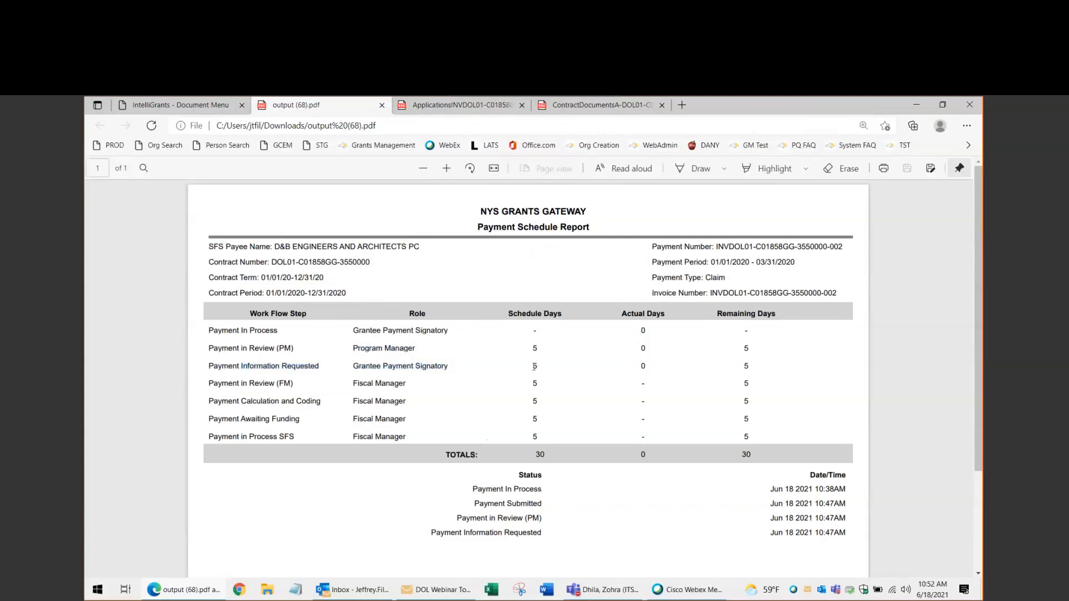
{"action": "double_click", "coordinate": [533, 368]}
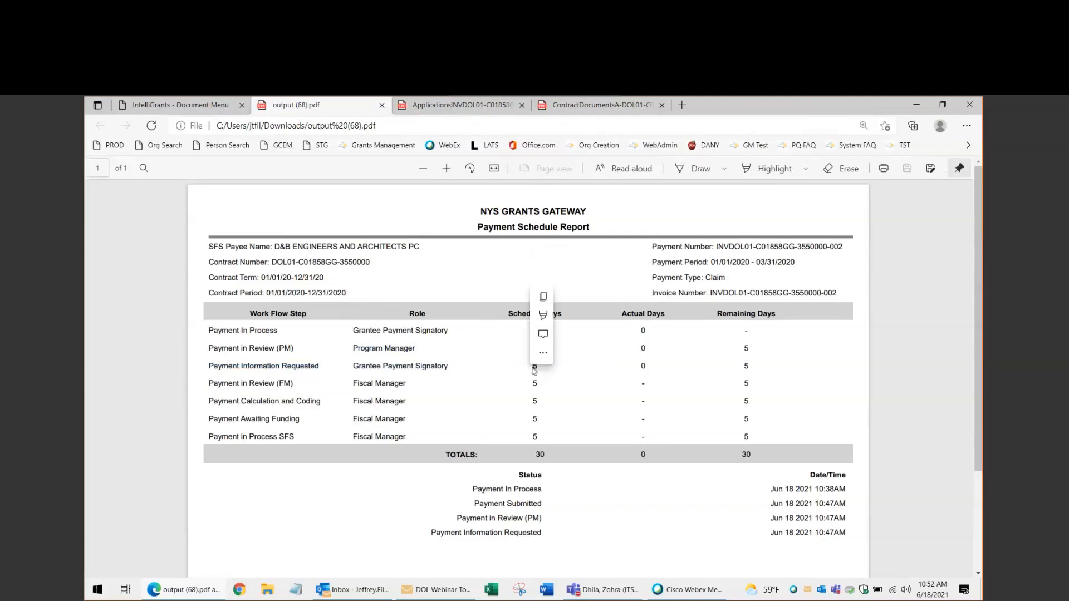
{"action": "left_click", "coordinate": [739, 366]}
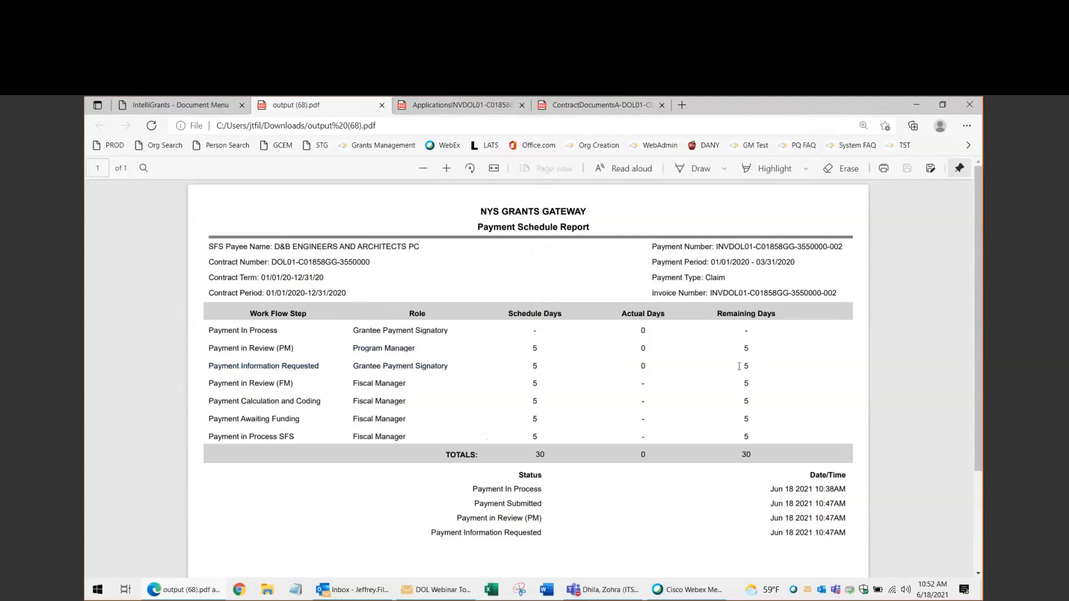
{"action": "double_click", "coordinate": [740, 366]}
Review the date and time of each payment status at the end of the schedule report
{"action": "scroll", "coordinate": [627, 478], "scroll_direction": "down", "scroll_amount": 3}
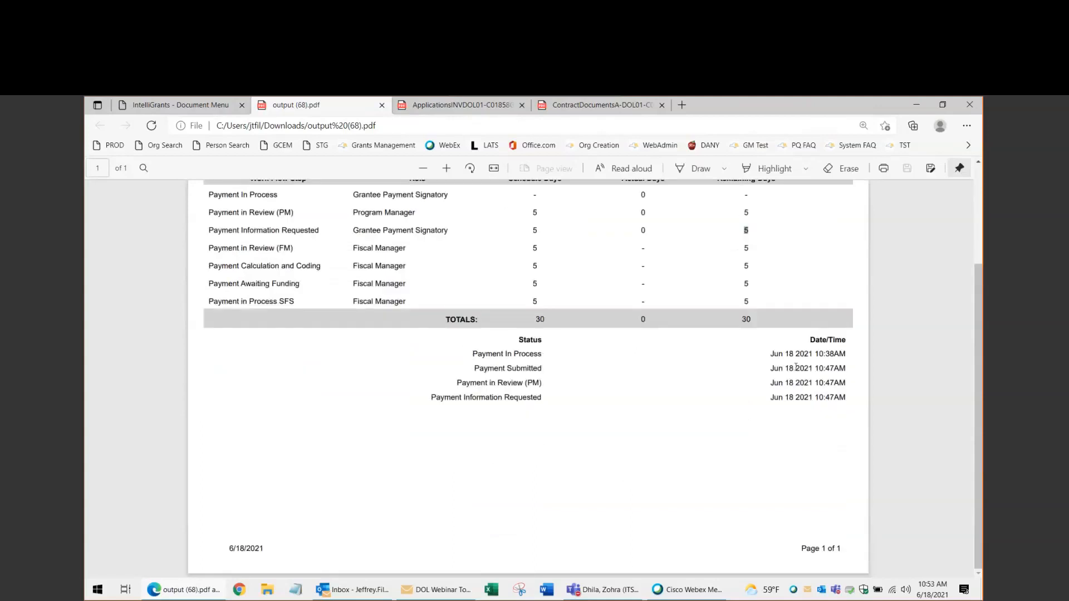
{"action": "left_click_drag", "start_coordinate": [849, 354], "coordinate": [817, 397]}
{"action": "key", "text": "ctrl+minus"}
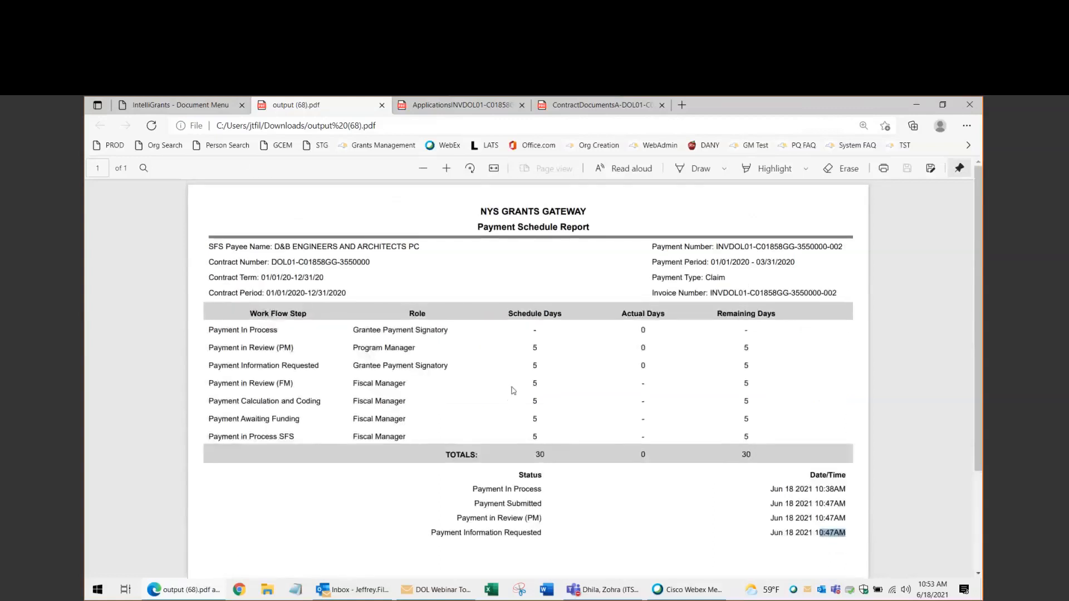
Return to the payment document, check its possible status changes, and open the Unitemized Expenditure Claim Detail form
{"action": "left_click", "coordinate": [199, 106]}
{"action": "left_click", "coordinate": [290, 185]}
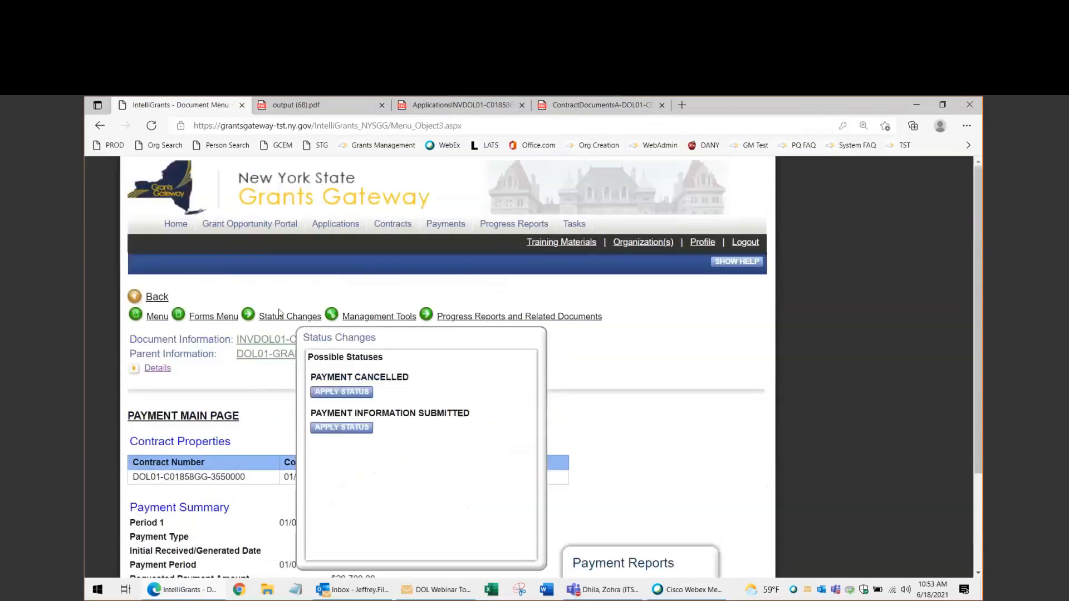
{"action": "left_click", "coordinate": [208, 317]}
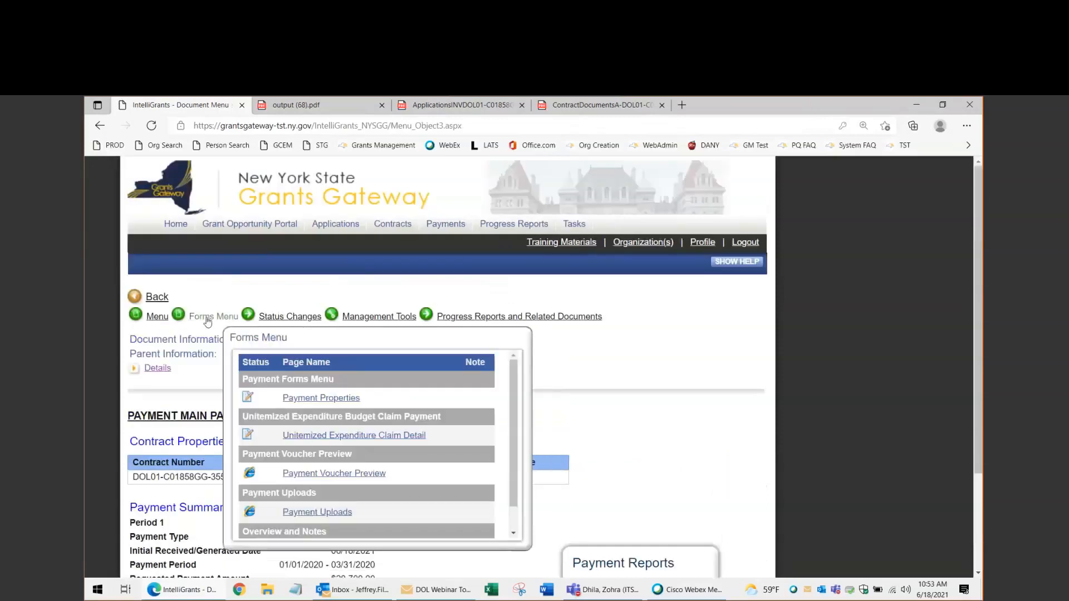
{"action": "left_click", "coordinate": [317, 441]}
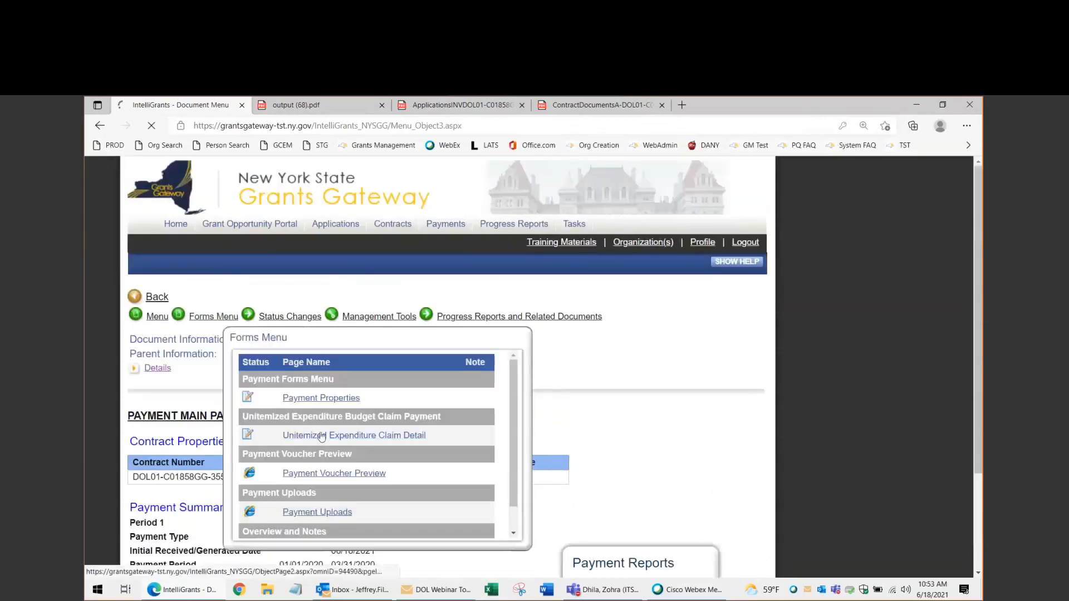
Accept the payee certification on the Unitemized Expenditure Claim Detail form, review the grant funds expenditures, and save the form
{"action": "scroll", "coordinate": [379, 445], "scroll_direction": "down", "scroll_amount": 15}
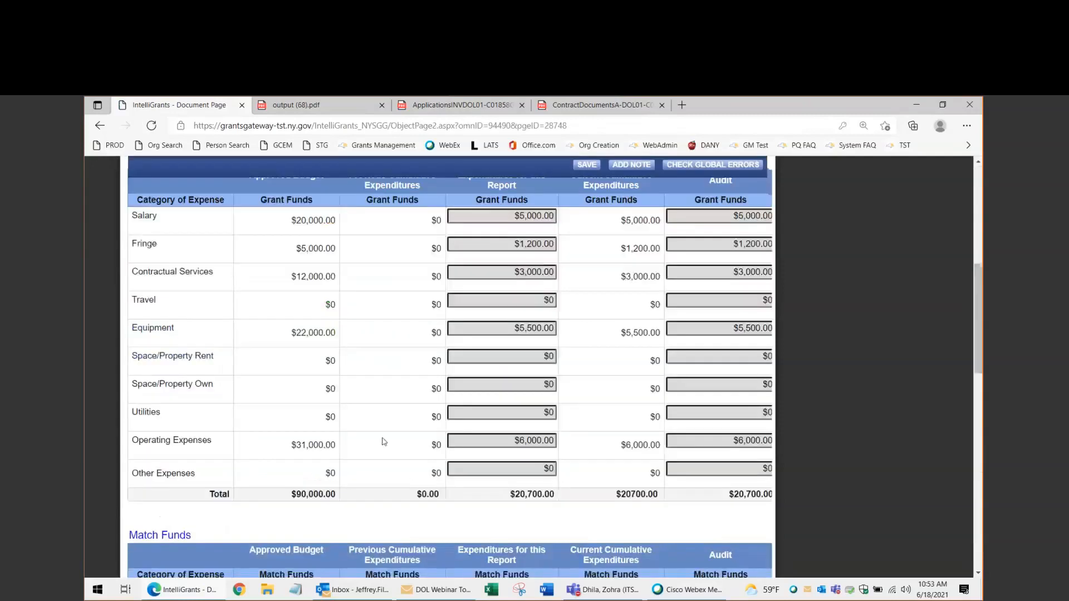
{"action": "scroll", "coordinate": [377, 460], "scroll_direction": "down", "scroll_amount": 4}
{"action": "left_click", "coordinate": [167, 340]}
{"action": "scroll", "coordinate": [496, 399], "scroll_direction": "up", "scroll_amount": 1}
{"action": "scroll", "coordinate": [495, 399], "scroll_direction": "up", "scroll_amount": 4}
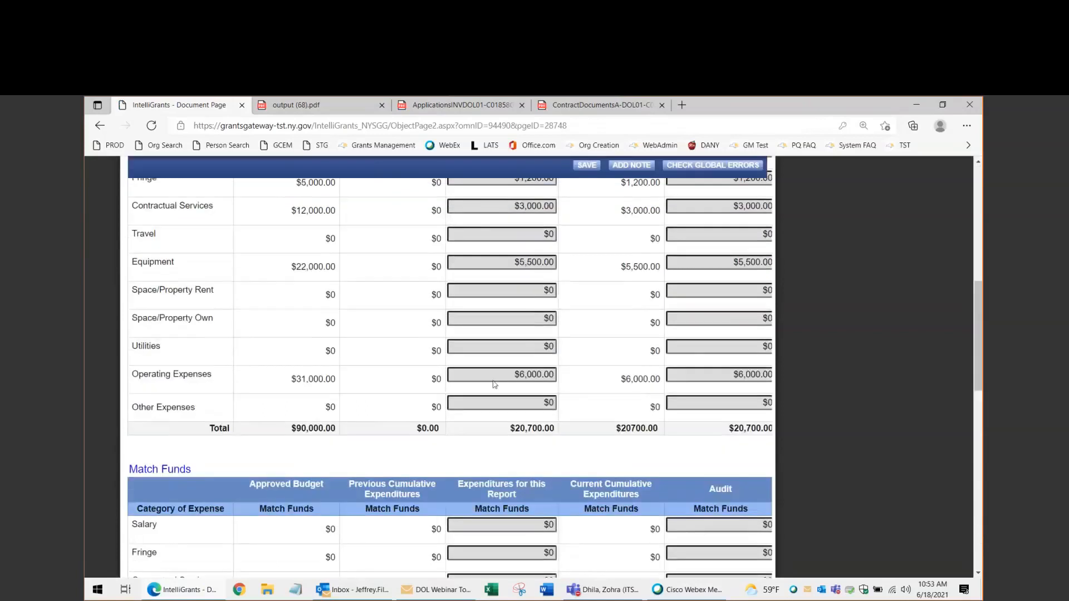
{"action": "scroll", "coordinate": [490, 378], "scroll_direction": "up", "scroll_amount": 2}
{"action": "scroll", "coordinate": [489, 378], "scroll_direction": "up", "scroll_amount": 1}
{"action": "left_click", "coordinate": [508, 335]}
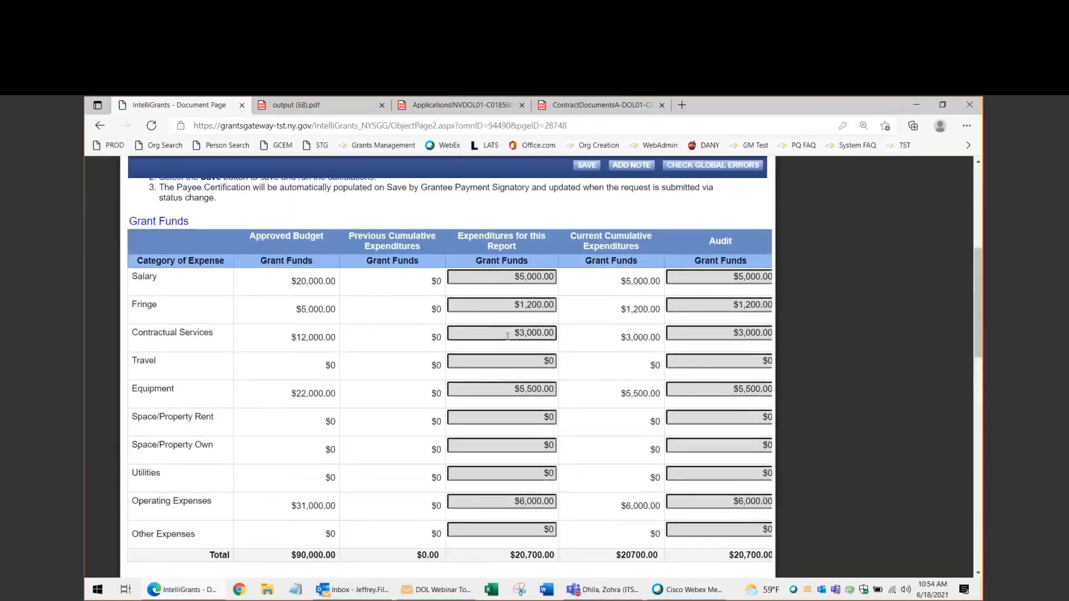
{"action": "scroll", "coordinate": [353, 406], "scroll_direction": "down", "scroll_amount": 7}
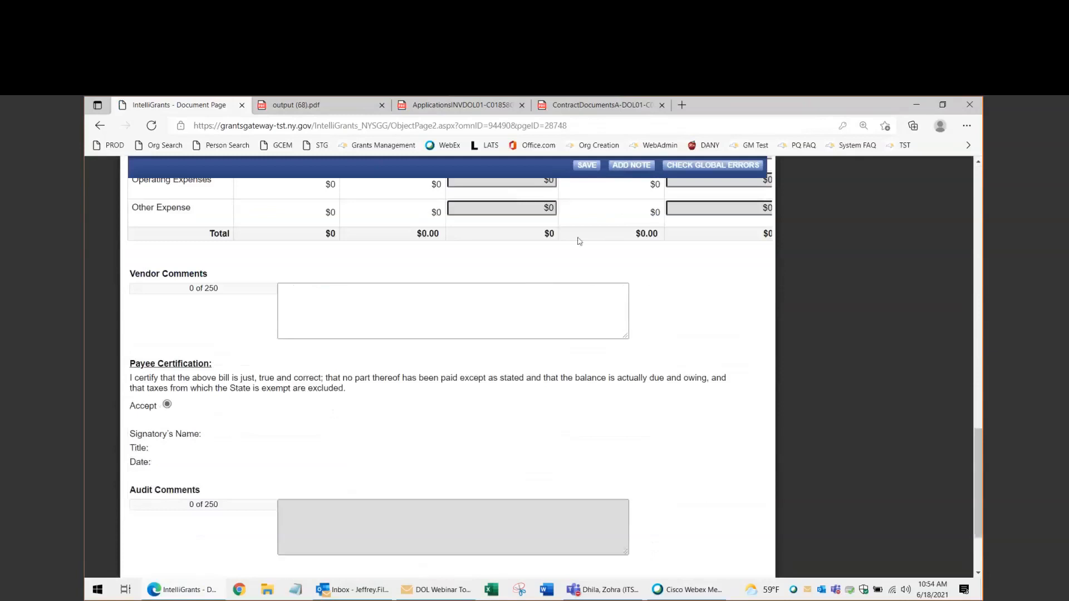
{"action": "left_click", "coordinate": [587, 166]}
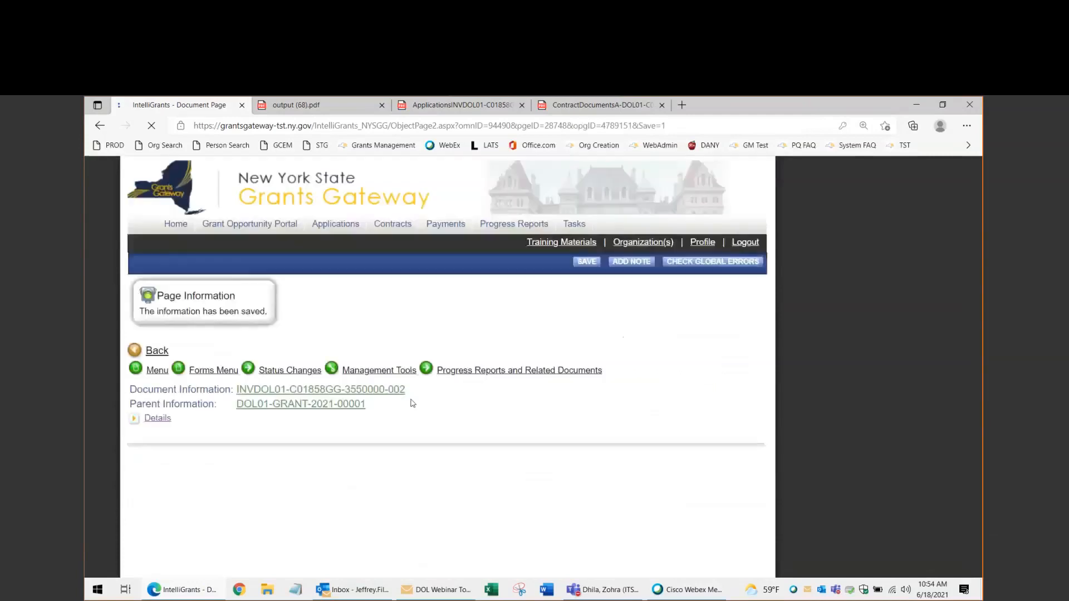
Resubmit the payment by applying the Payment Information Submitted status
{"action": "scroll", "coordinate": [379, 438], "scroll_direction": "down", "scroll_amount": 2}
{"action": "left_click", "coordinate": [281, 243]}
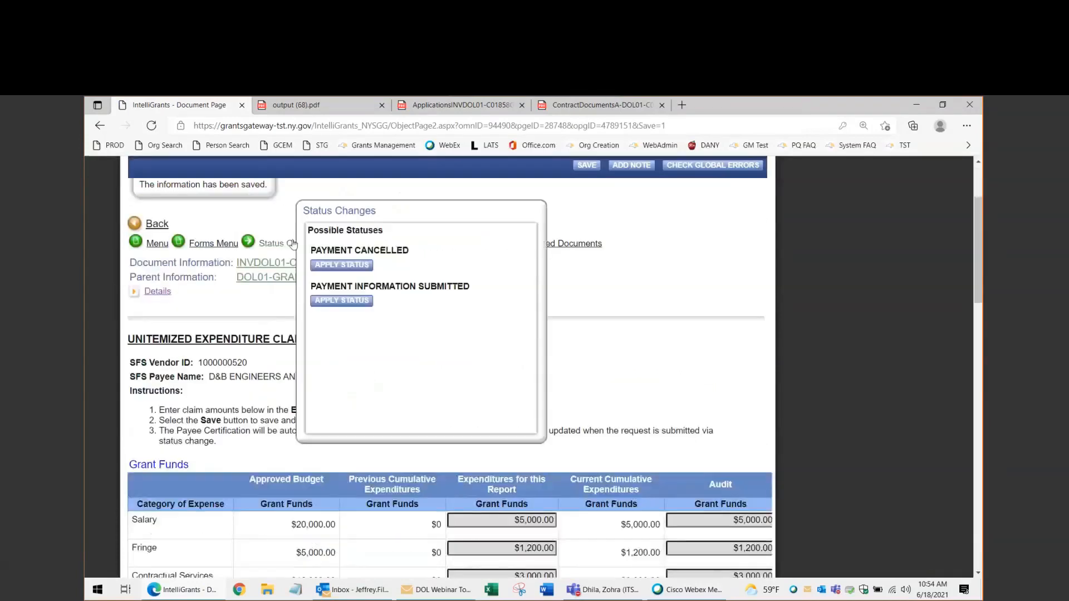
{"action": "left_click", "coordinate": [348, 301]}
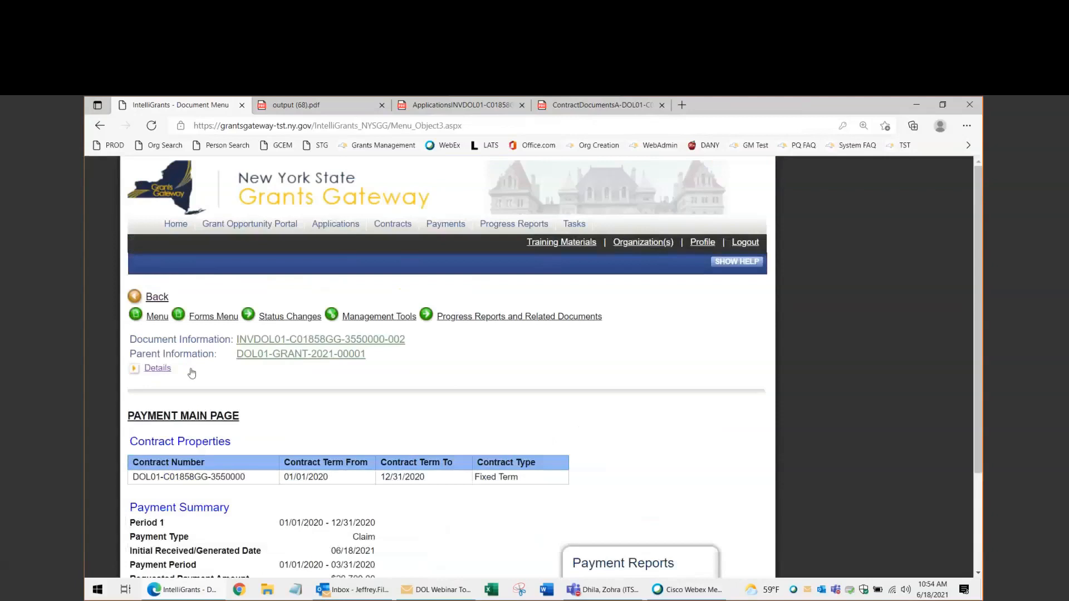
Expand the payment document's details and check its current status
{"action": "left_click", "coordinate": [159, 368]}
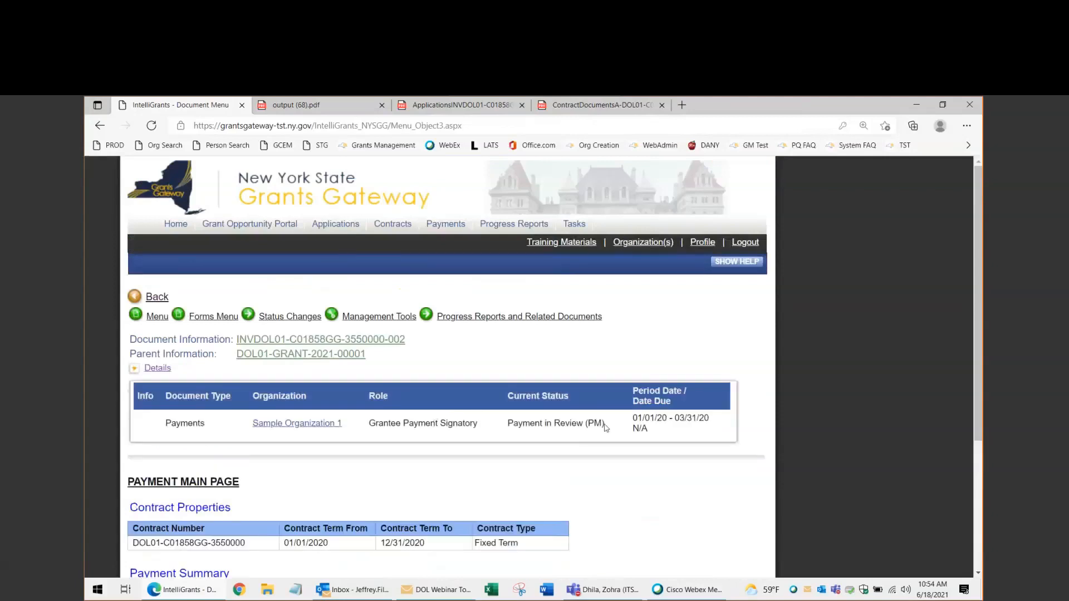
{"action": "left_click_drag", "start_coordinate": [607, 428], "coordinate": [513, 426]}
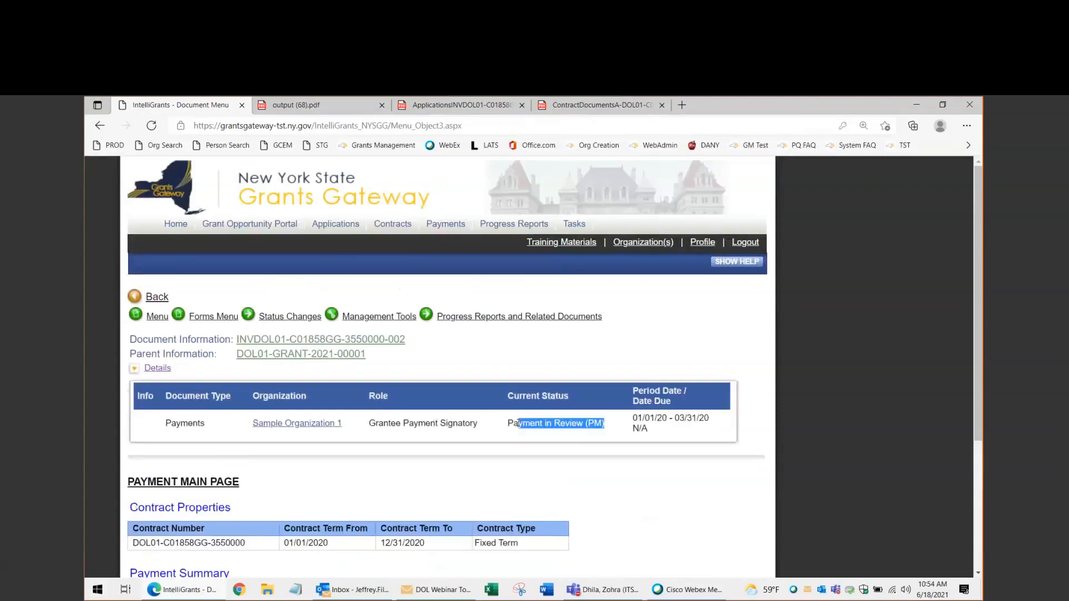
{"action": "left_click", "coordinate": [537, 466]}
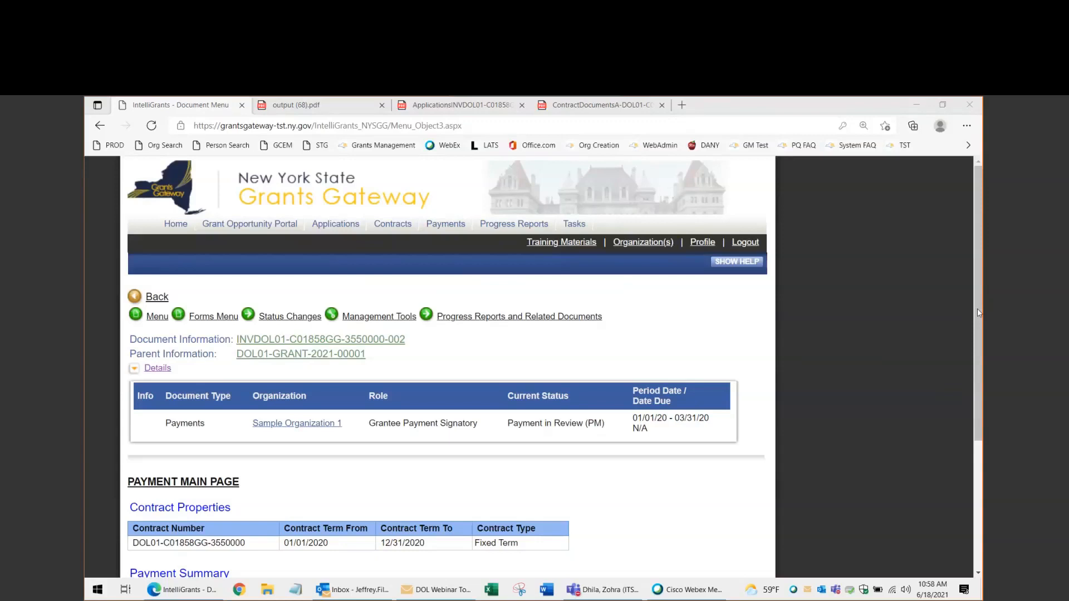
View the Payment Uploads page, and bring up the Attachments list on page 3 of the downloaded payment voucher PDF
{"action": "left_click", "coordinate": [578, 324]}
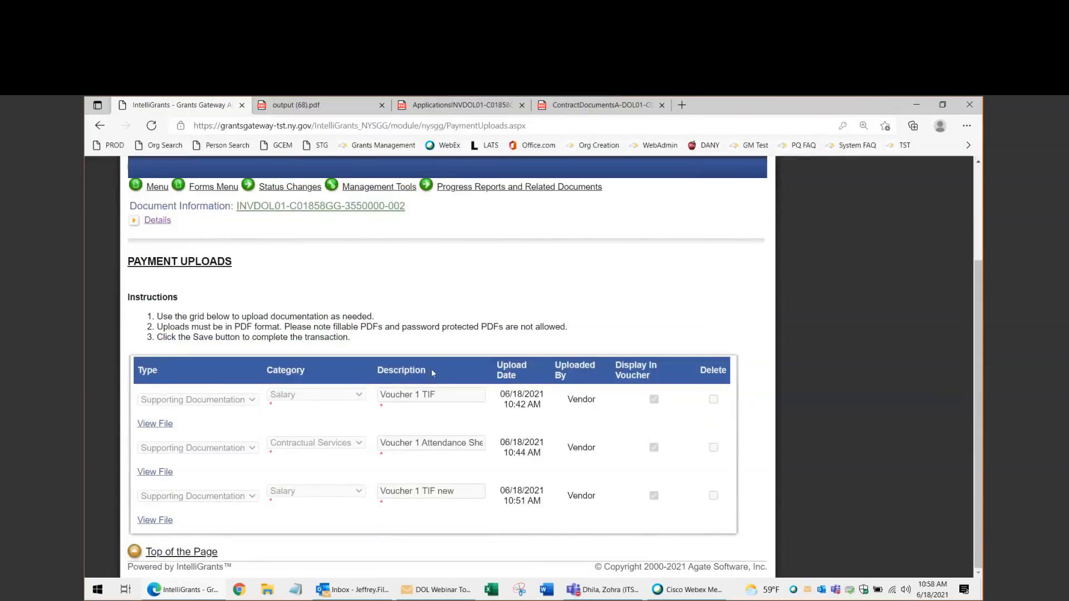
{"action": "left_click", "coordinate": [344, 106]}
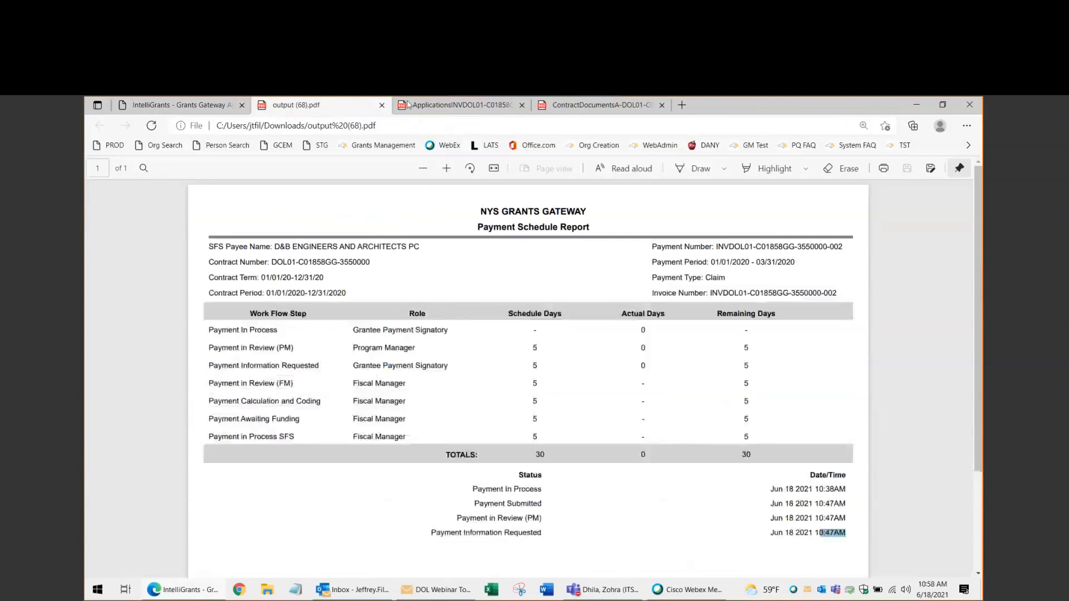
{"action": "left_click", "coordinate": [461, 104]}
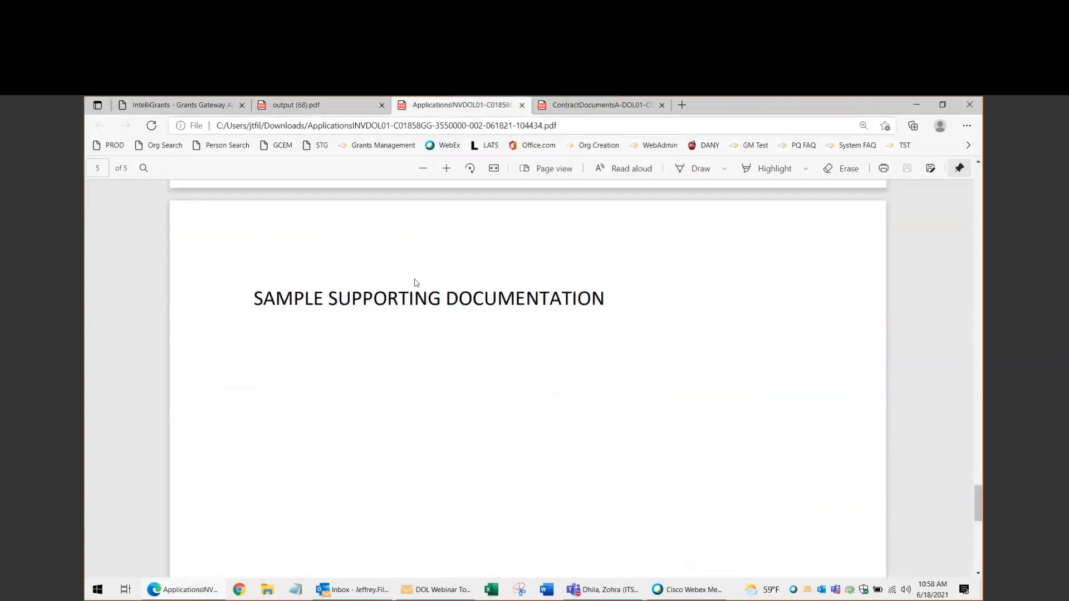
{"action": "scroll", "coordinate": [433, 361], "scroll_direction": "up", "scroll_amount": 12}
{"action": "scroll", "coordinate": [434, 361], "scroll_direction": "up", "scroll_amount": 10}
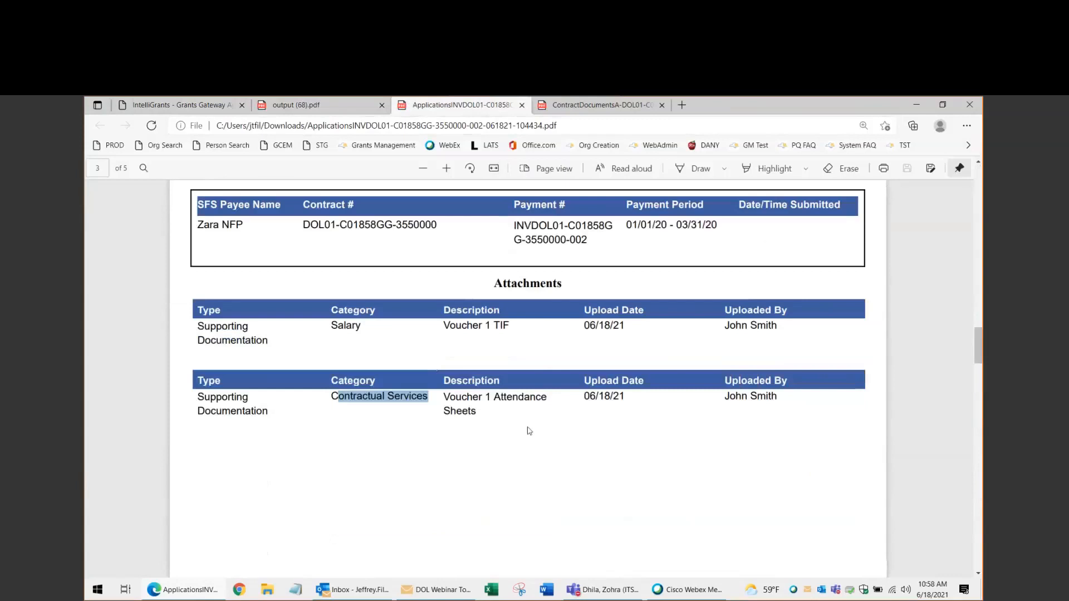
{"action": "left_click", "coordinate": [493, 440]}
{"action": "scroll", "coordinate": [494, 440], "scroll_direction": "up", "scroll_amount": 2}
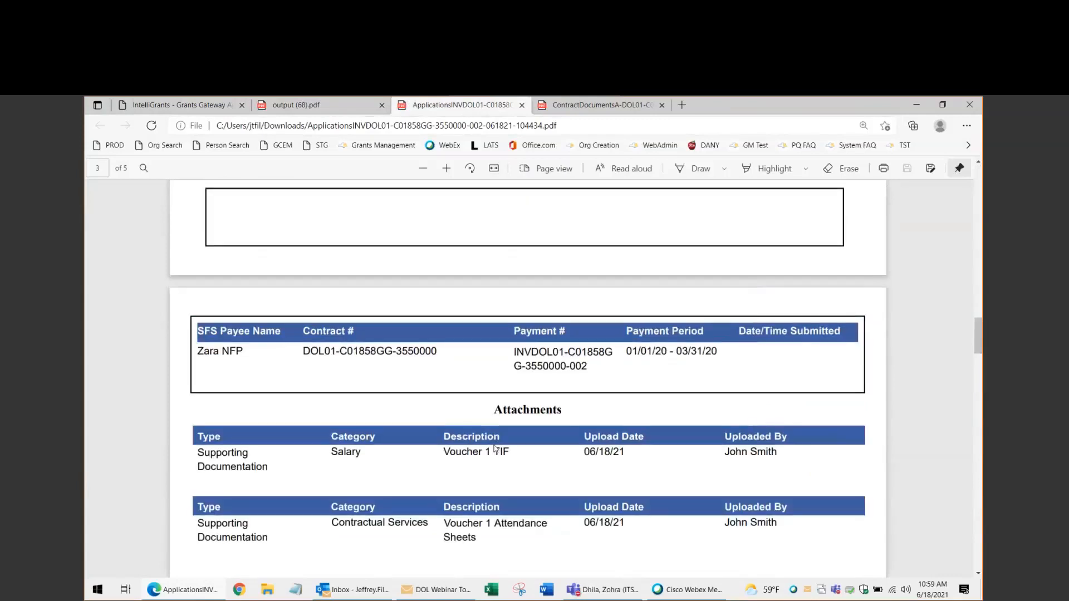
Examine the descriptions of the Salary and Contractual Services attachments in the voucher PDF
{"action": "left_click_drag", "start_coordinate": [509, 453], "coordinate": [446, 453]}
{"action": "left_click", "coordinate": [528, 529]}
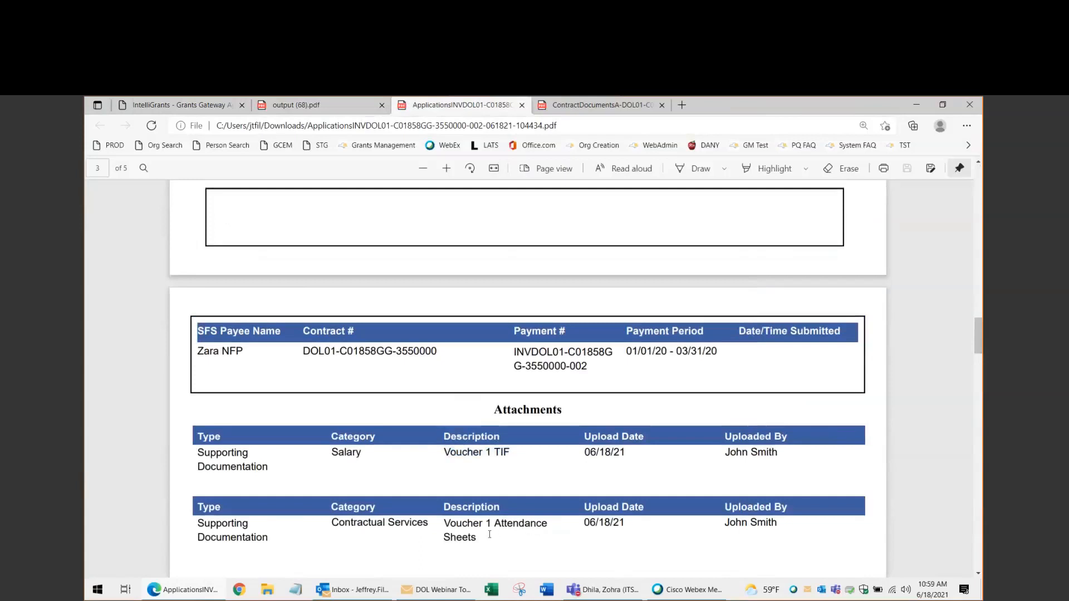
{"action": "left_click_drag", "start_coordinate": [511, 453], "coordinate": [447, 454]}
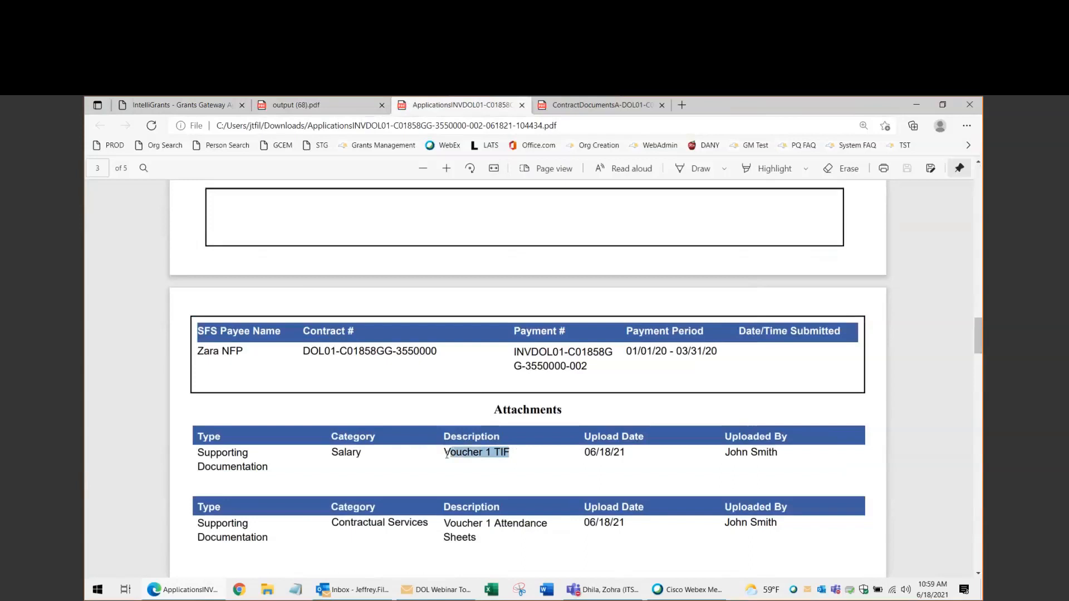
{"action": "left_click", "coordinate": [496, 551]}
{"action": "left_click_drag", "start_coordinate": [479, 539], "coordinate": [442, 526]}
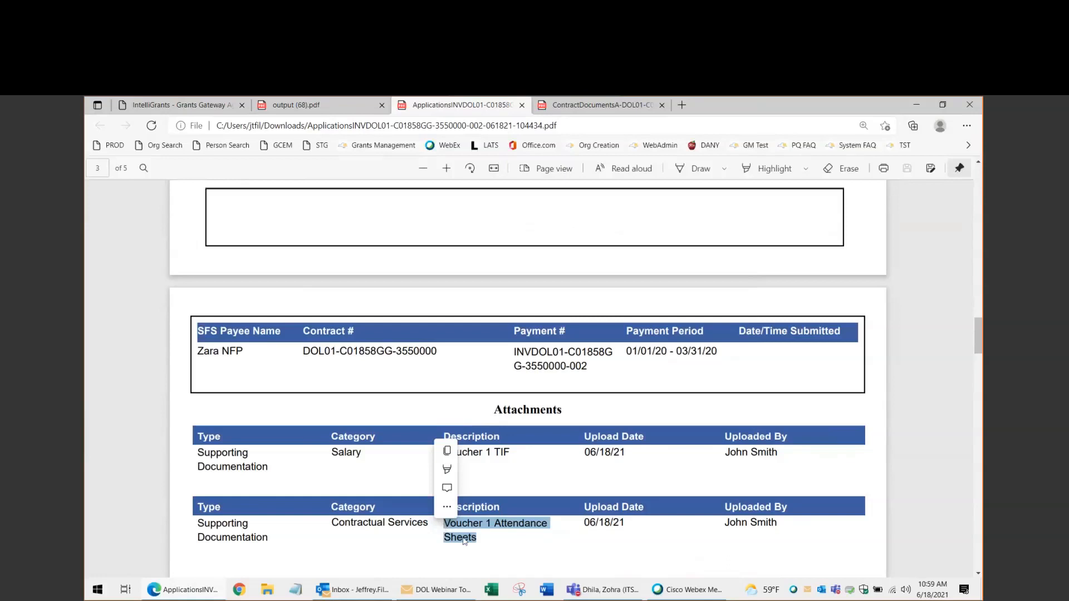
{"action": "left_click", "coordinate": [500, 535]}
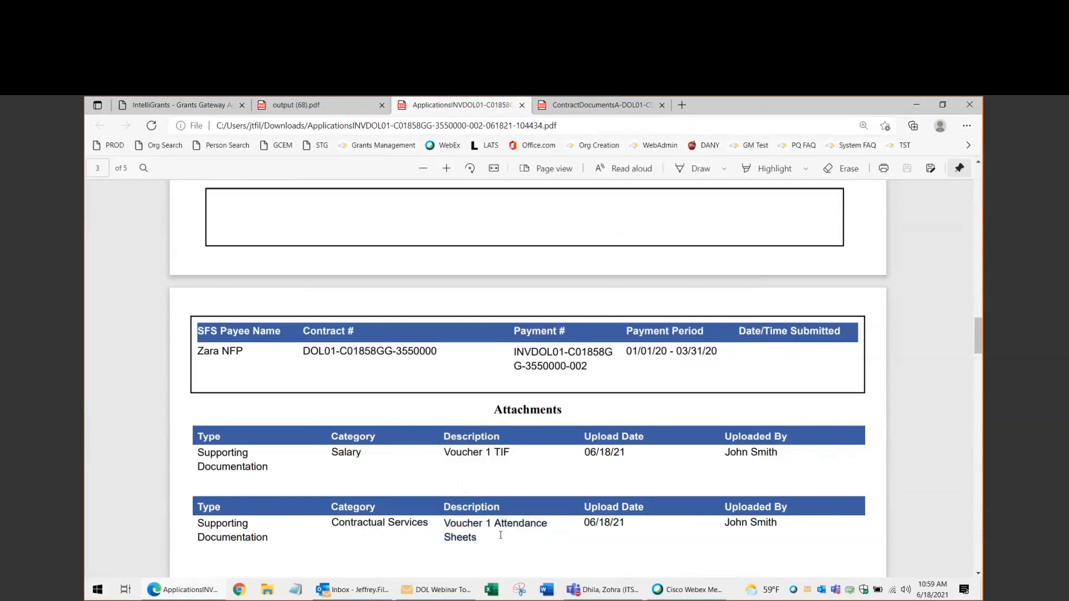